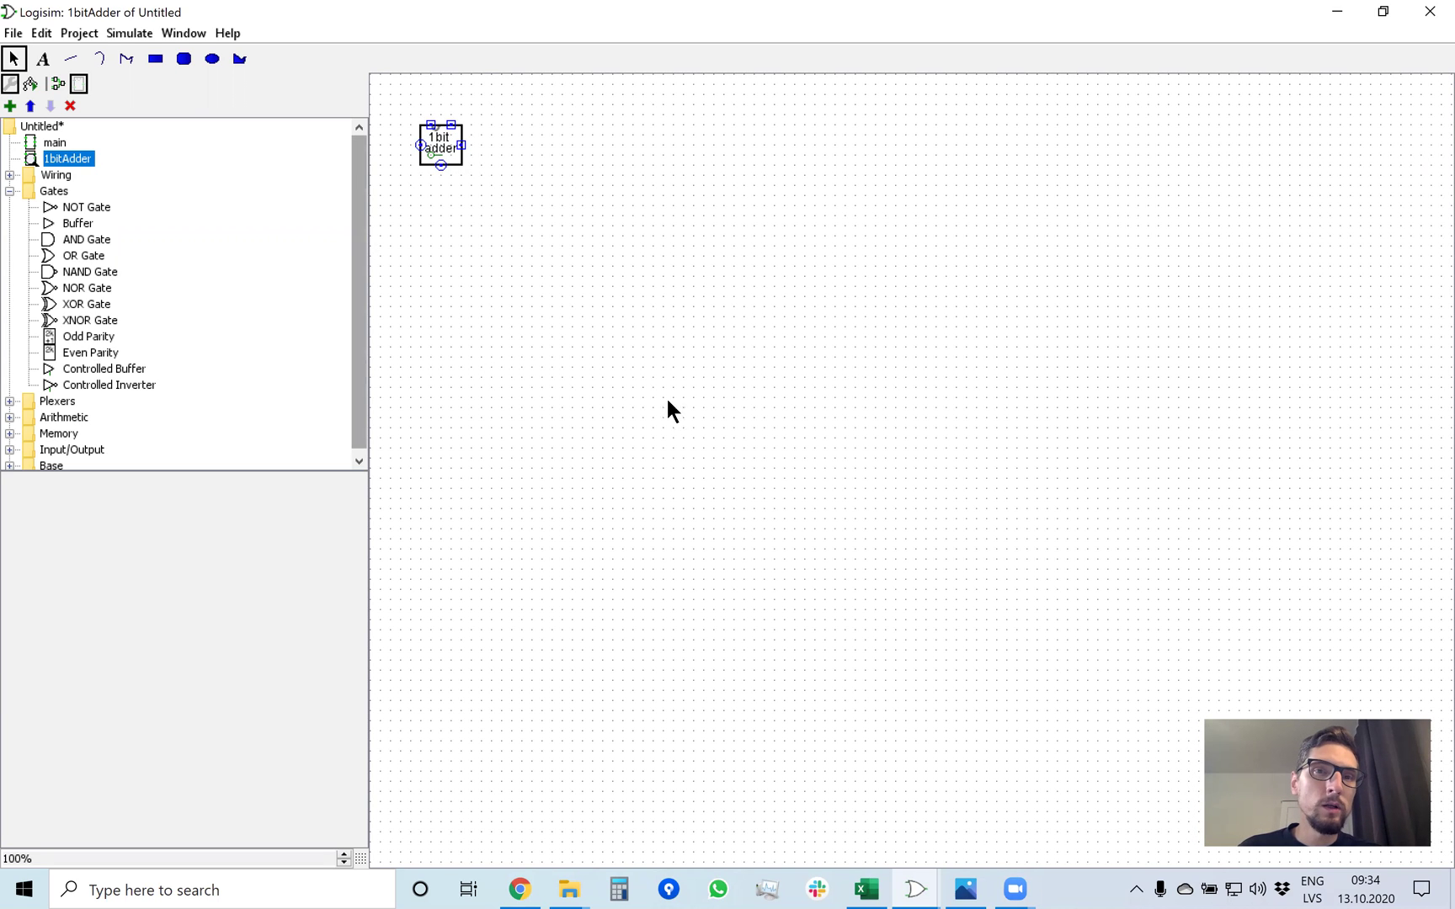
Create a new circuit in the project named 8bitAdder.
{"action": "left_click", "coordinate": [84, 33]}
{"action": "left_click", "coordinate": [98, 55]}
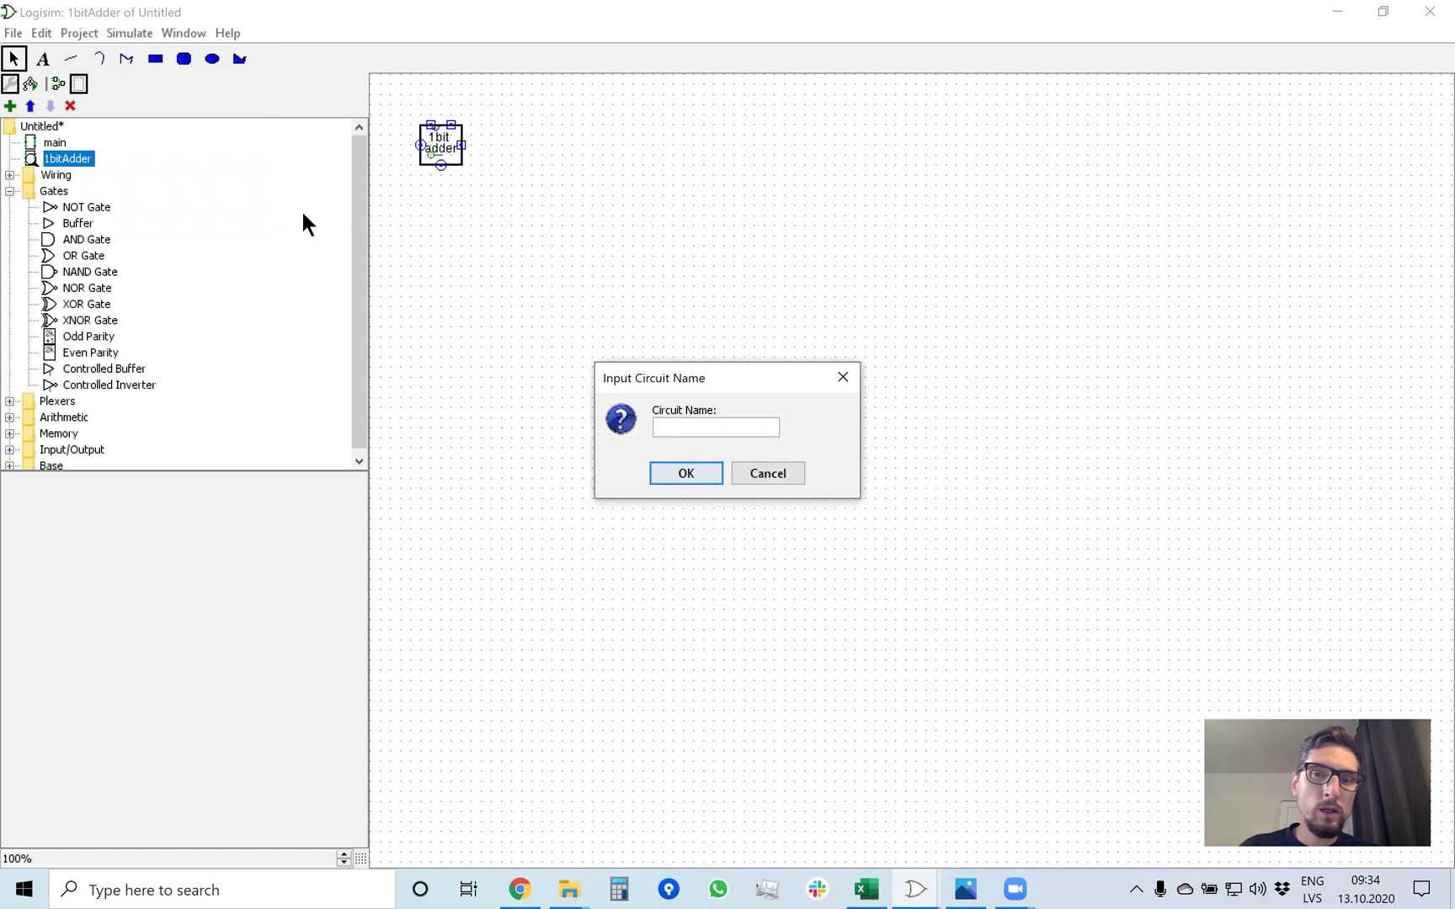
{"action": "type", "text": "8bitAdder"}
{"action": "key", "text": "Return"}
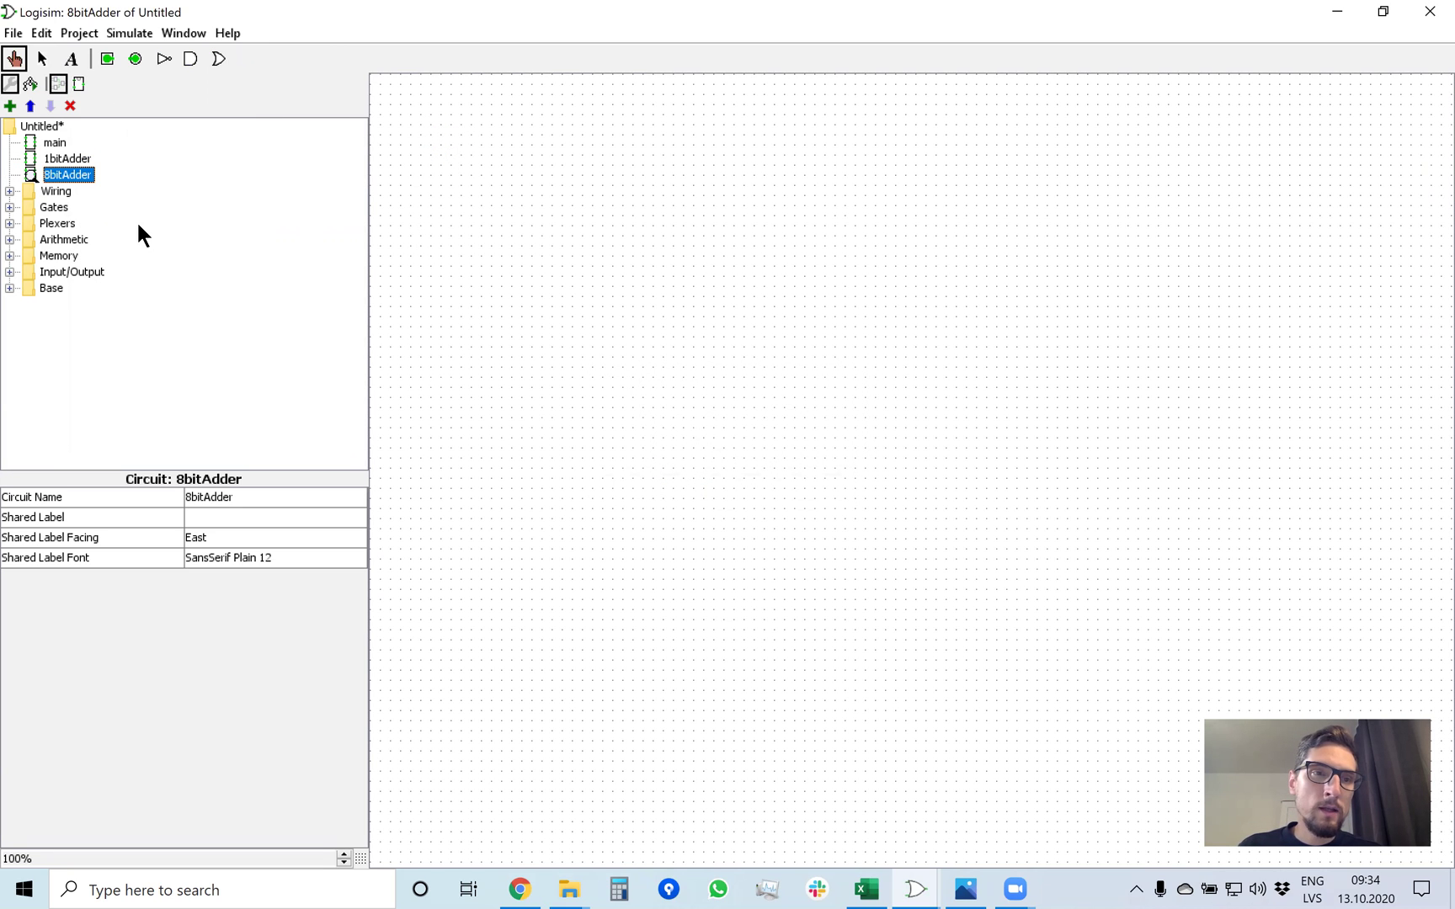
Place two 1bitAdder subcircuits side by side with a small gap in the 8bitAdder circuit.
{"action": "left_click", "coordinate": [53, 158]}
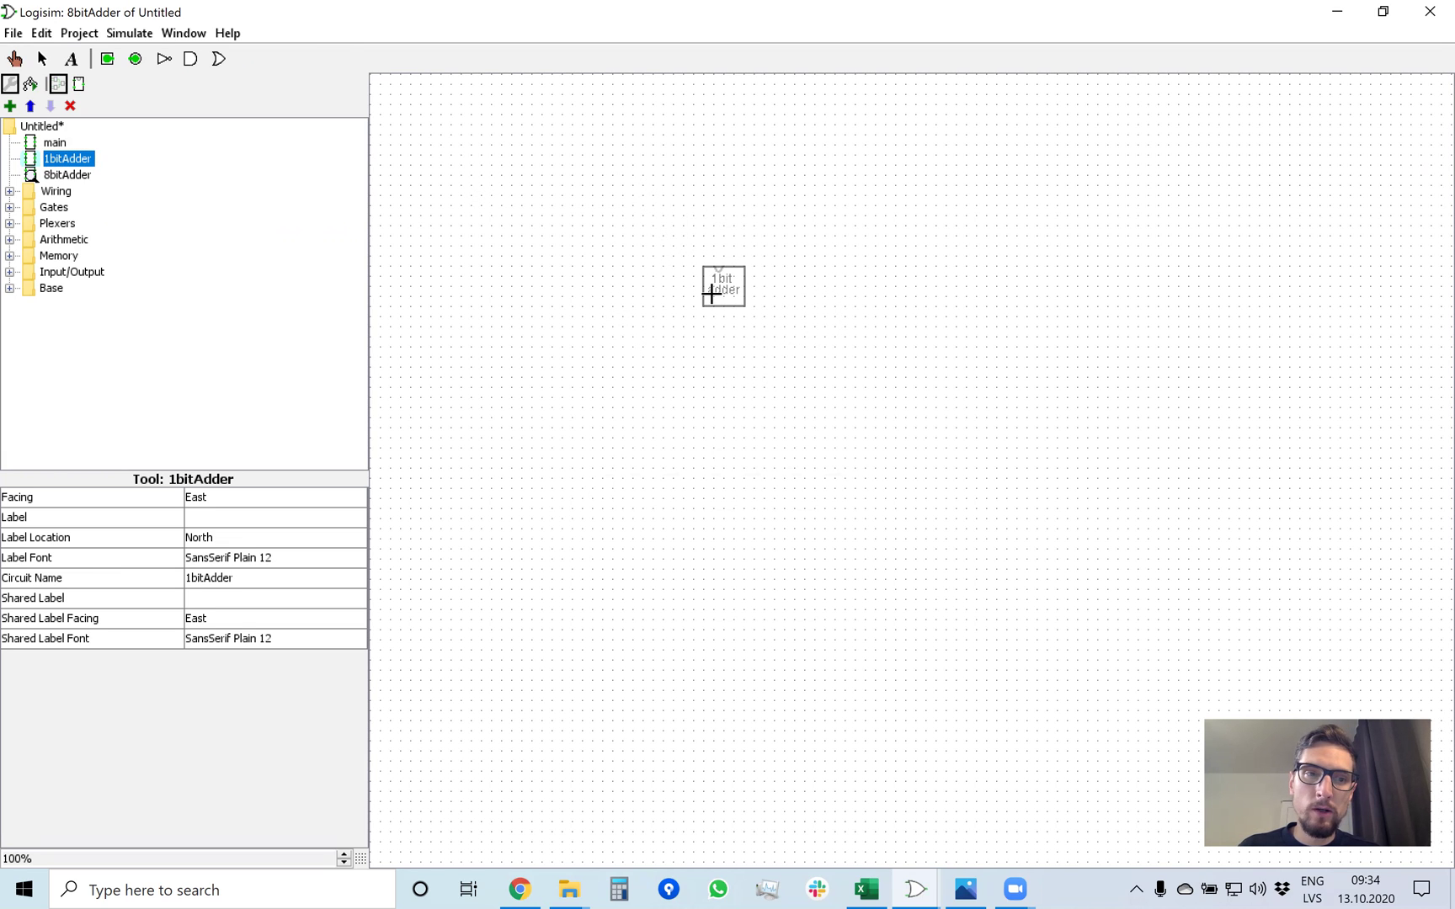
{"action": "left_click", "coordinate": [711, 293]}
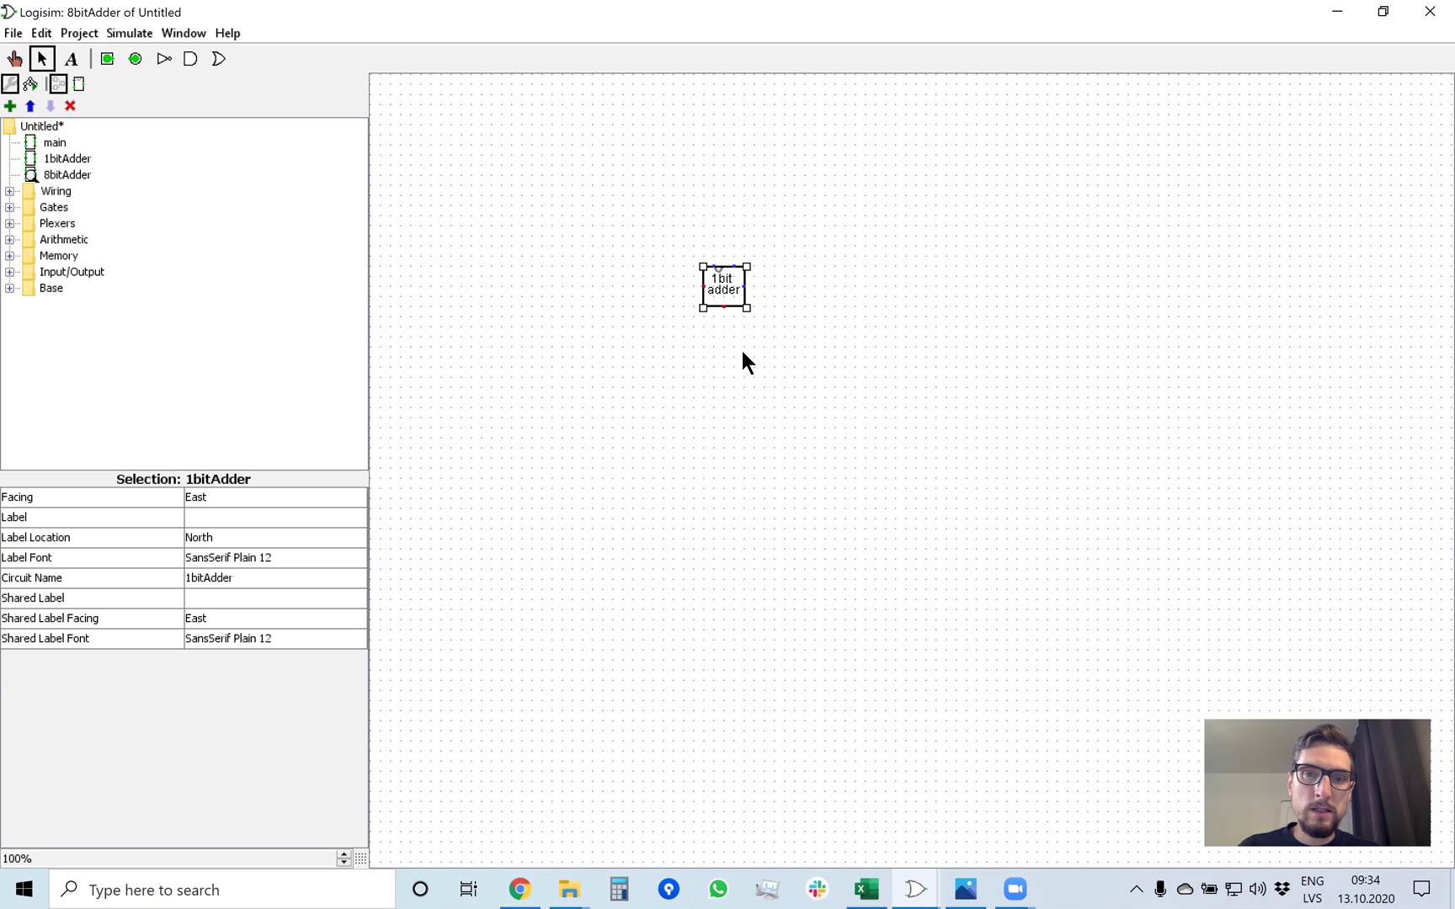
{"action": "left_click", "coordinate": [50, 173]}
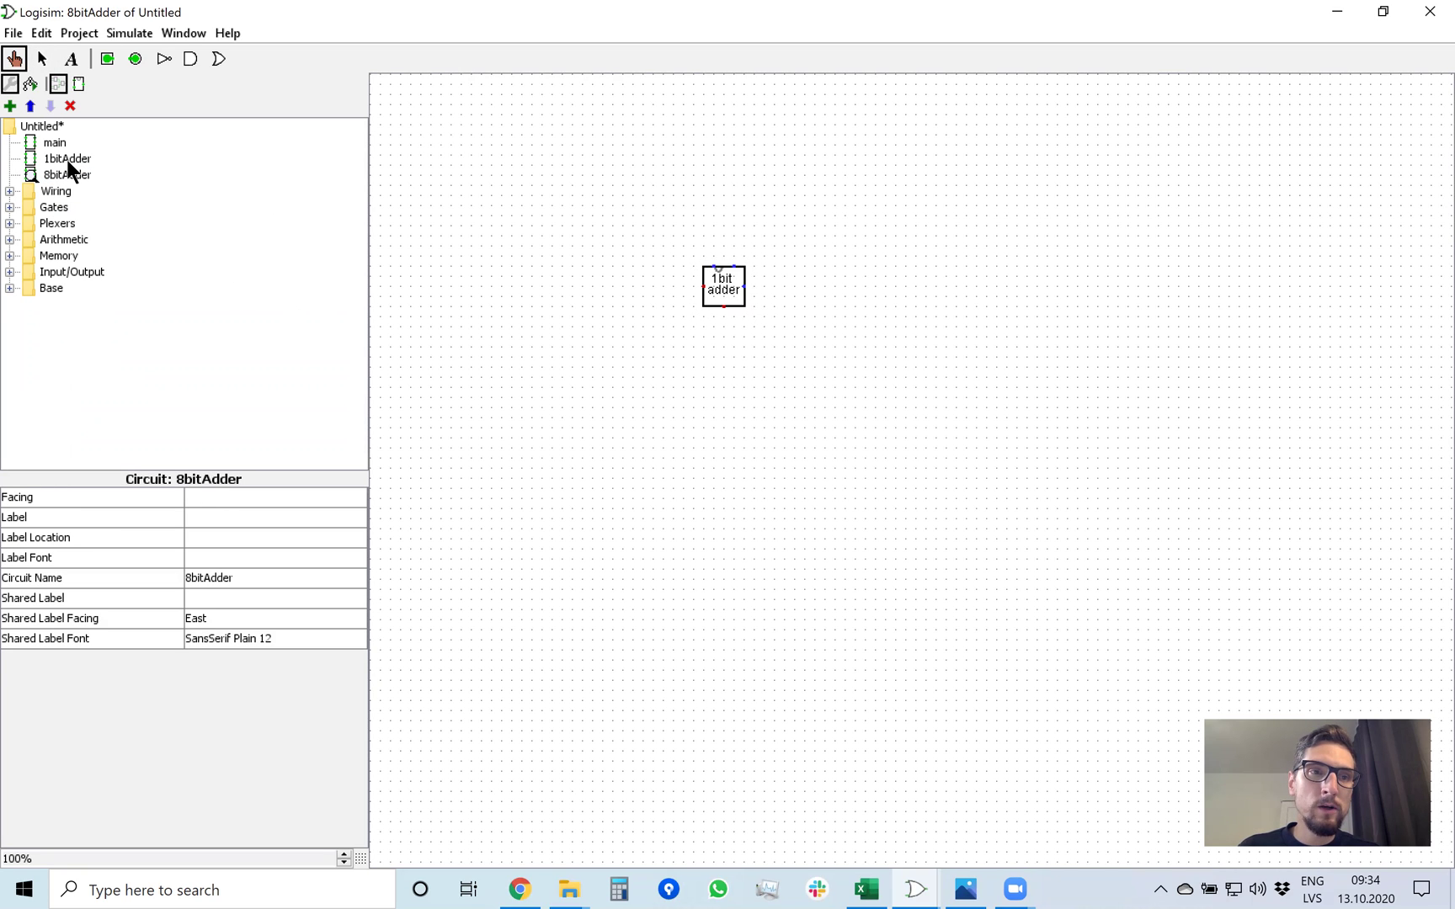
{"action": "left_click", "coordinate": [67, 160]}
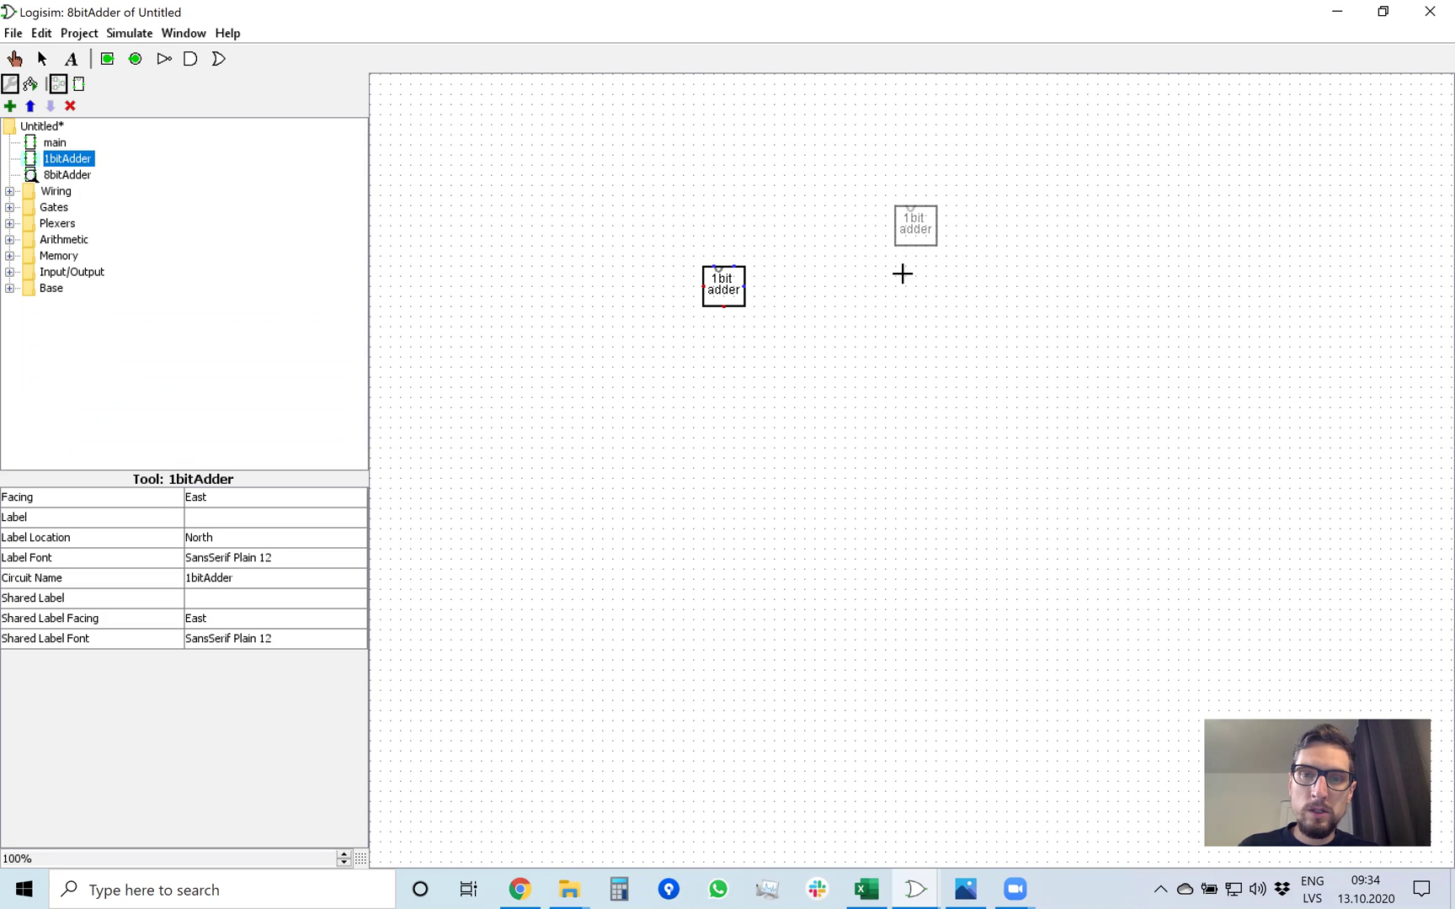
{"action": "left_click", "coordinate": [785, 292]}
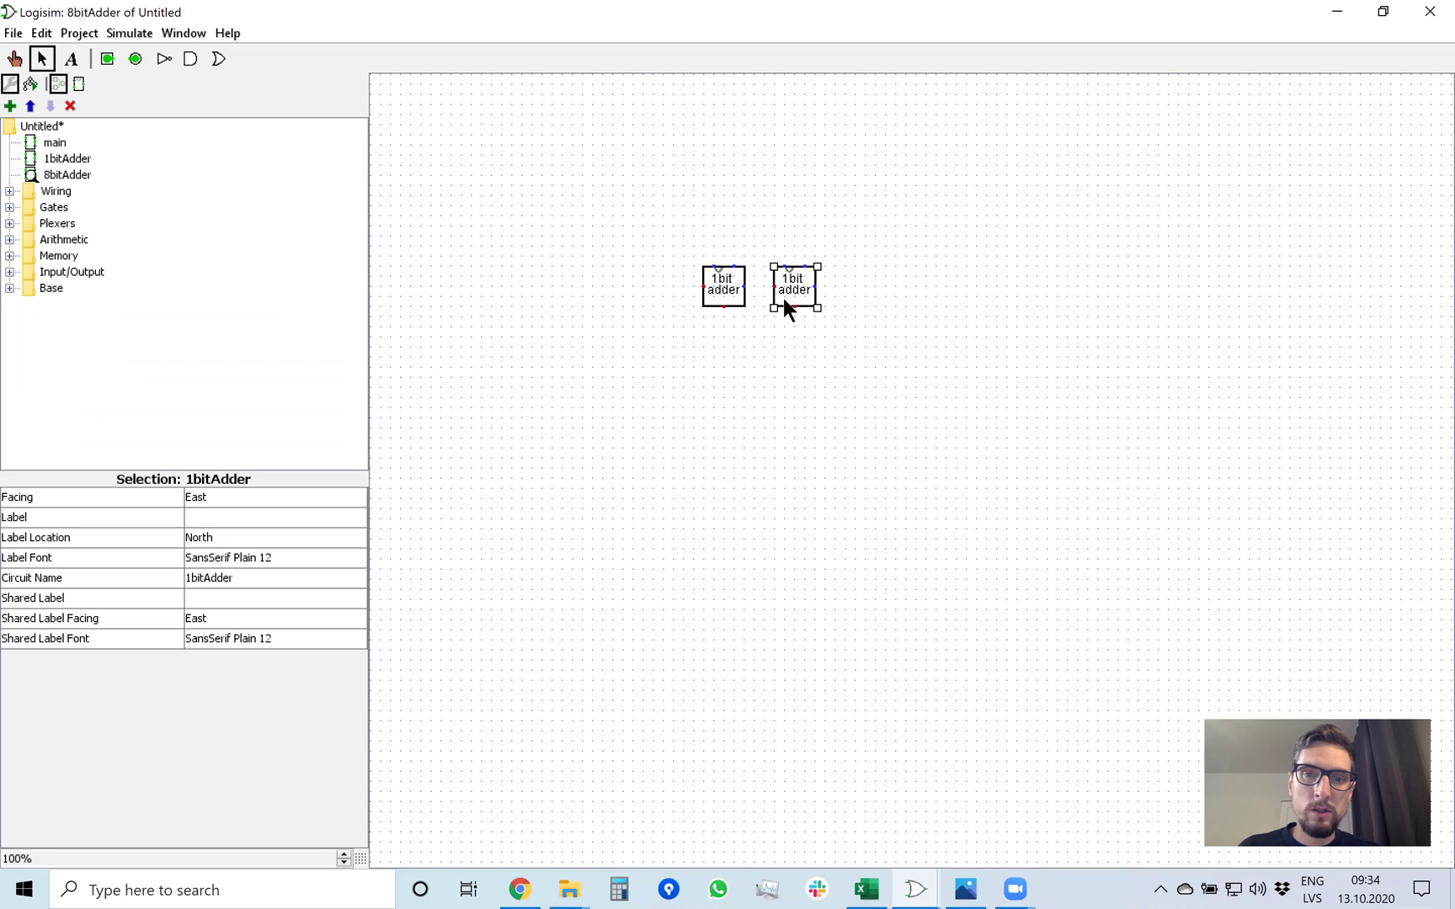
{"action": "left_click_drag", "start_coordinate": [796, 287], "coordinate": [787, 288]}
Duplicate the adders into an evenly spaced row of eight and shift the whole row to the left.
{"action": "left_click", "coordinate": [910, 418]}
{"action": "left_click_drag", "start_coordinate": [891, 353], "coordinate": [665, 236]}
{"action": "left_click_drag", "start_coordinate": [801, 308], "coordinate": [910, 302]}
{"action": "left_click_drag", "start_coordinate": [1029, 380], "coordinate": [687, 207]}
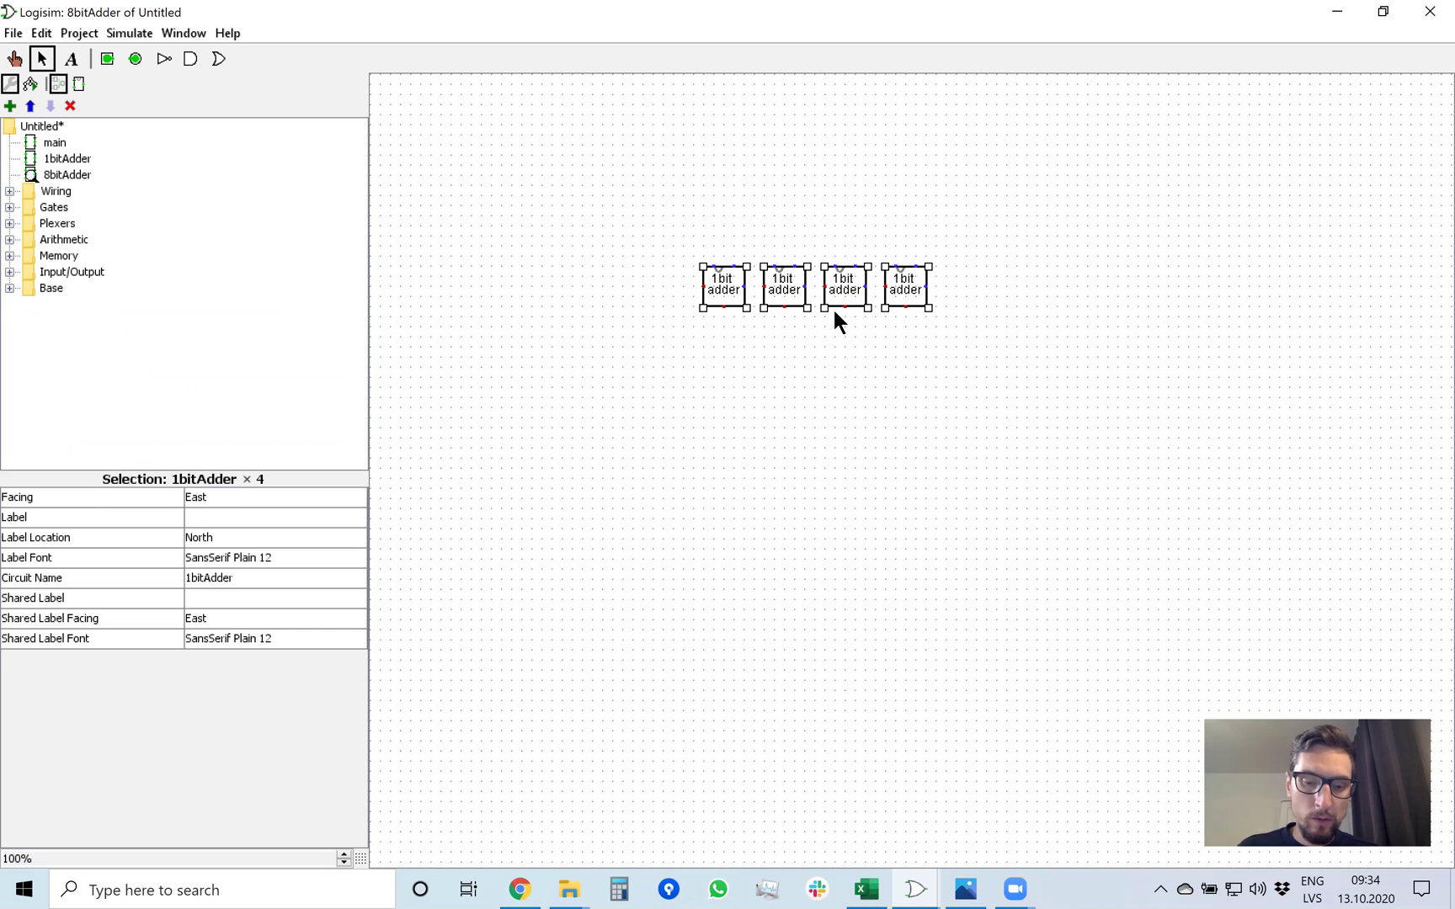
{"action": "left_click_drag", "start_coordinate": [842, 311], "coordinate": [1150, 303]}
{"action": "left_click_drag", "start_coordinate": [1277, 380], "coordinate": [644, 202]}
{"action": "left_click_drag", "start_coordinate": [731, 288], "coordinate": [630, 288]}
{"action": "left_click", "coordinate": [653, 418]}
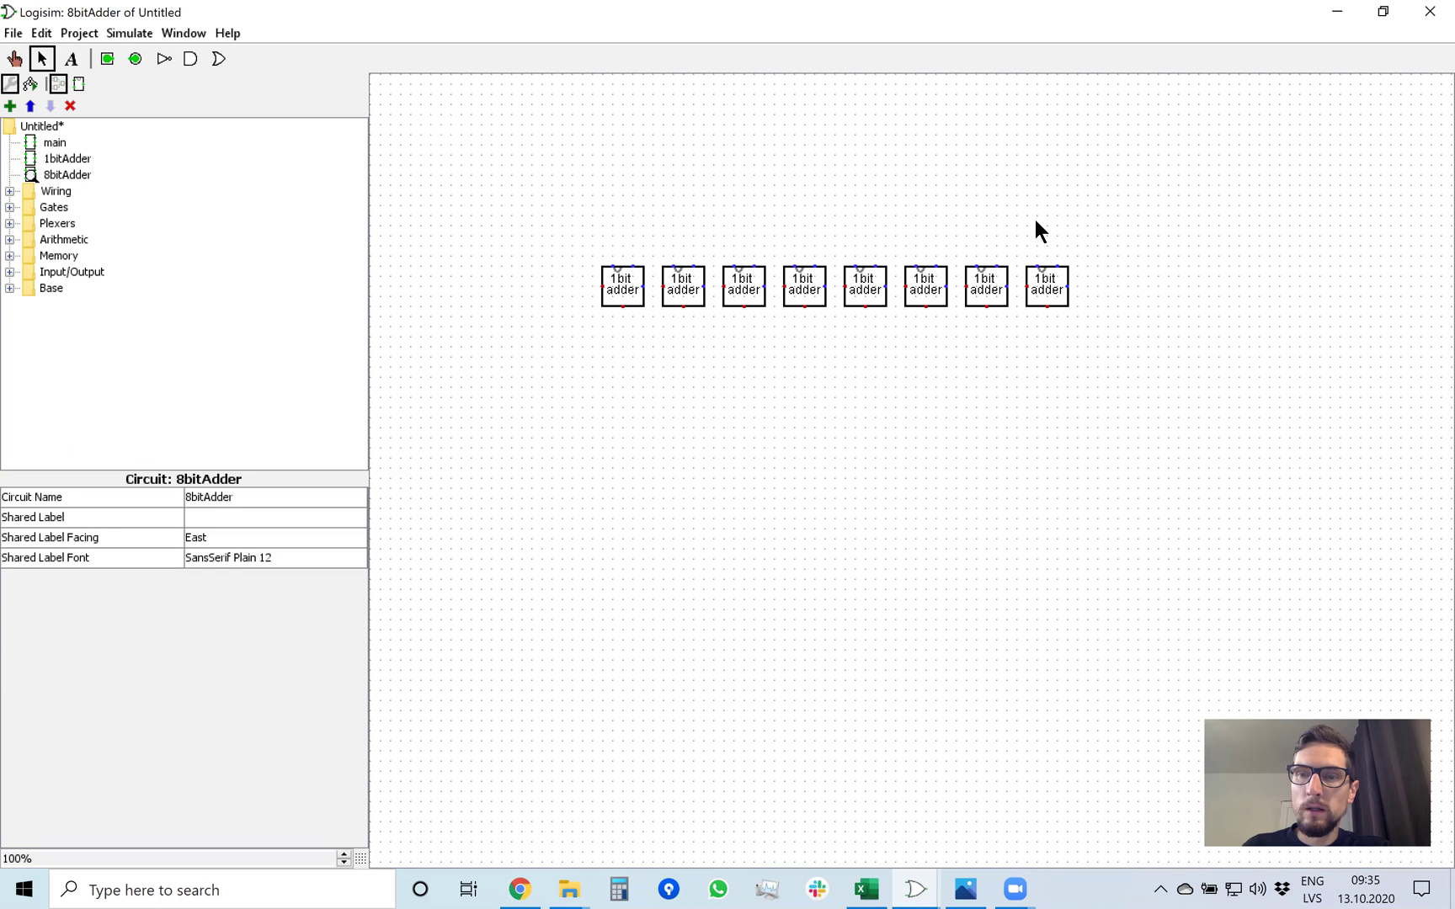
{"action": "left_click", "coordinate": [1048, 288]}
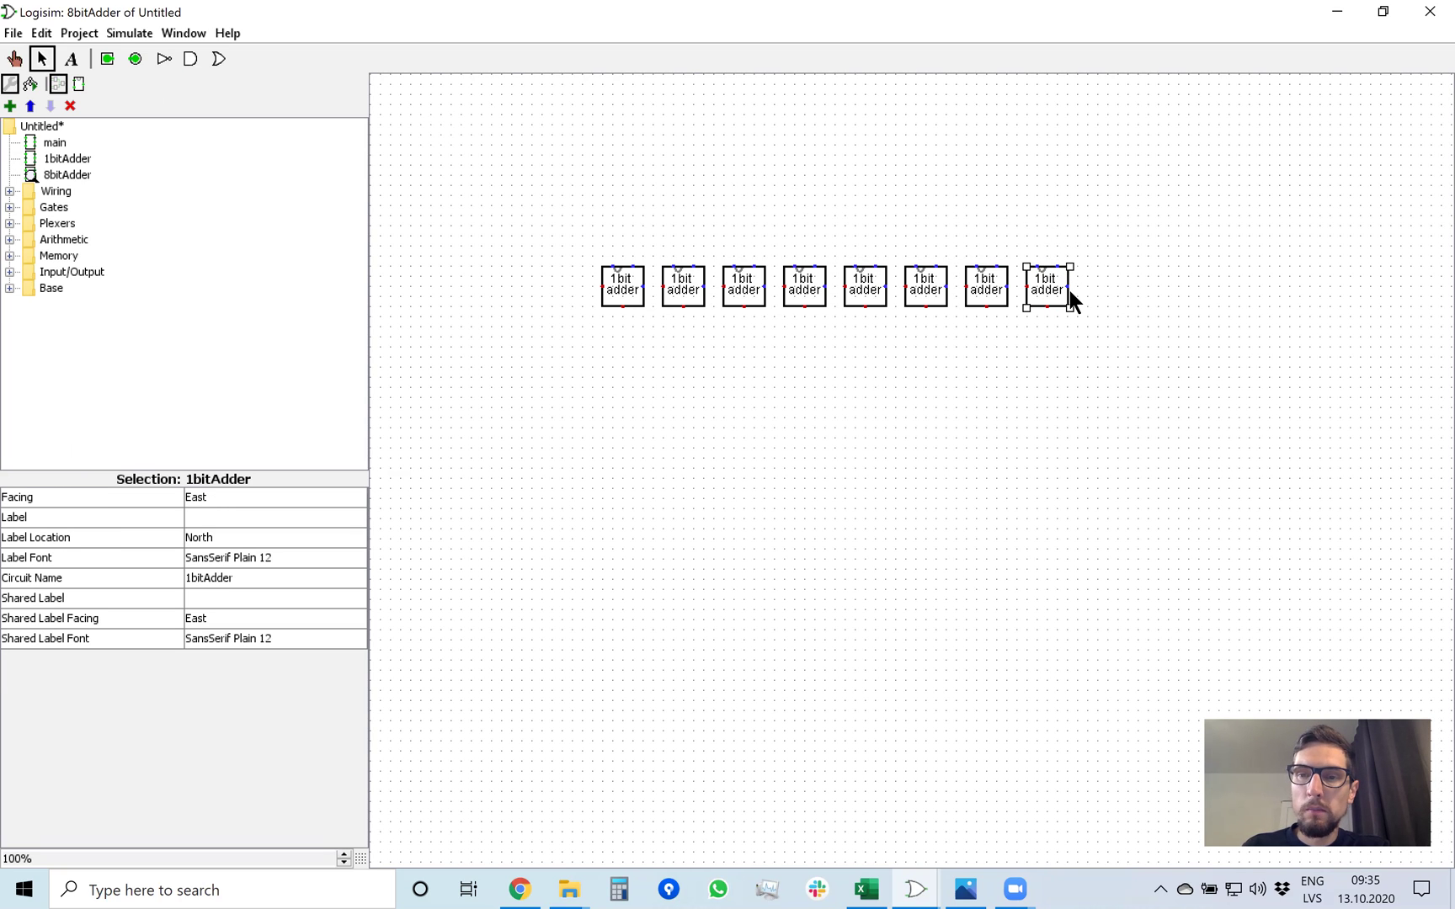
{"action": "left_click", "coordinate": [612, 288]}
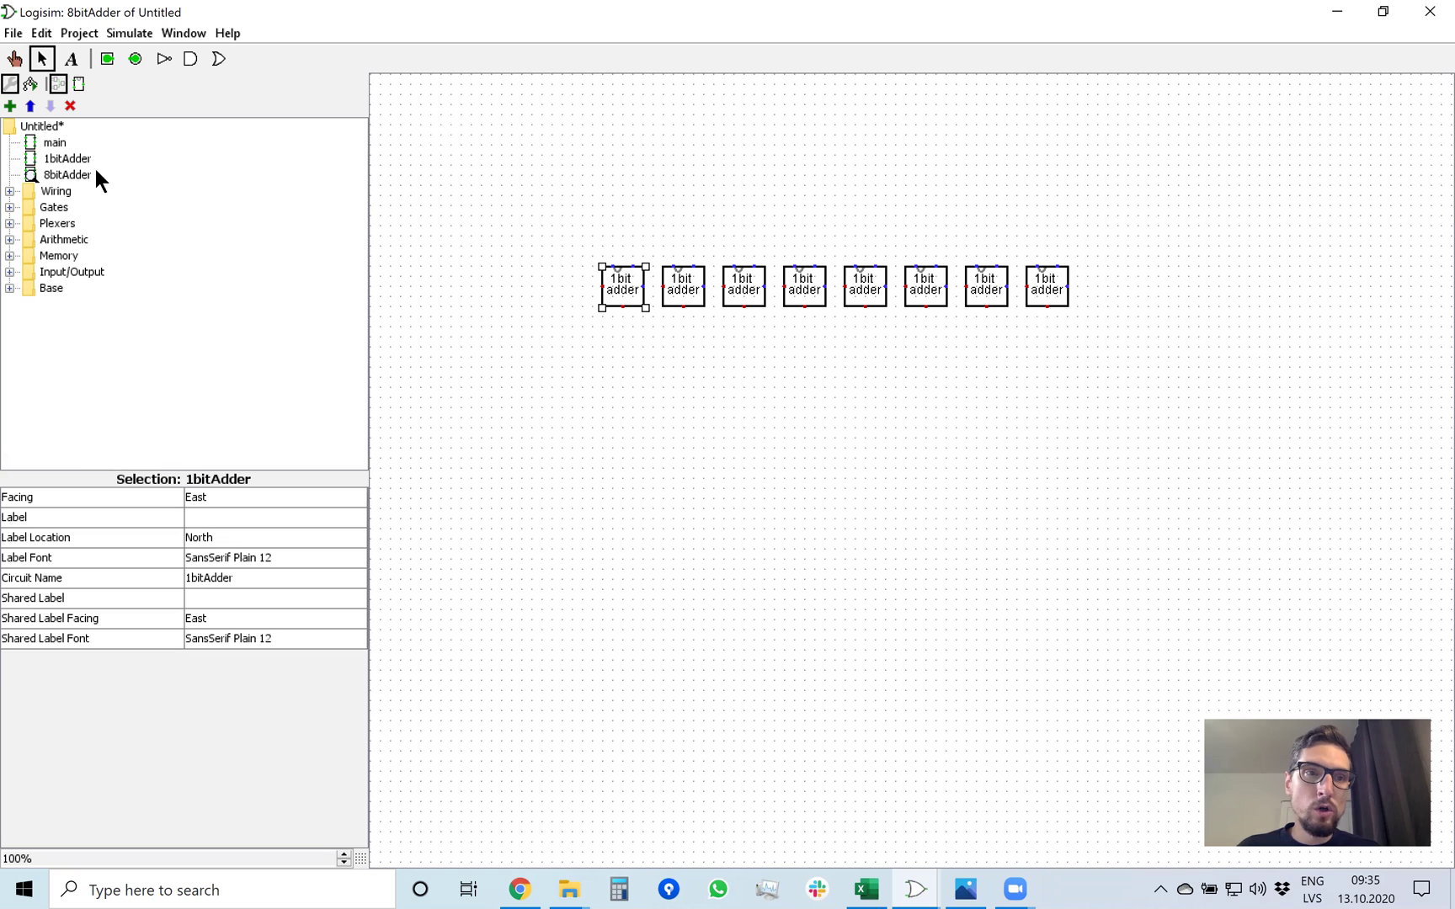
Add an input pin with 8 data bits and label A above and to the left of the adder row.
{"action": "left_click", "coordinate": [107, 61]}
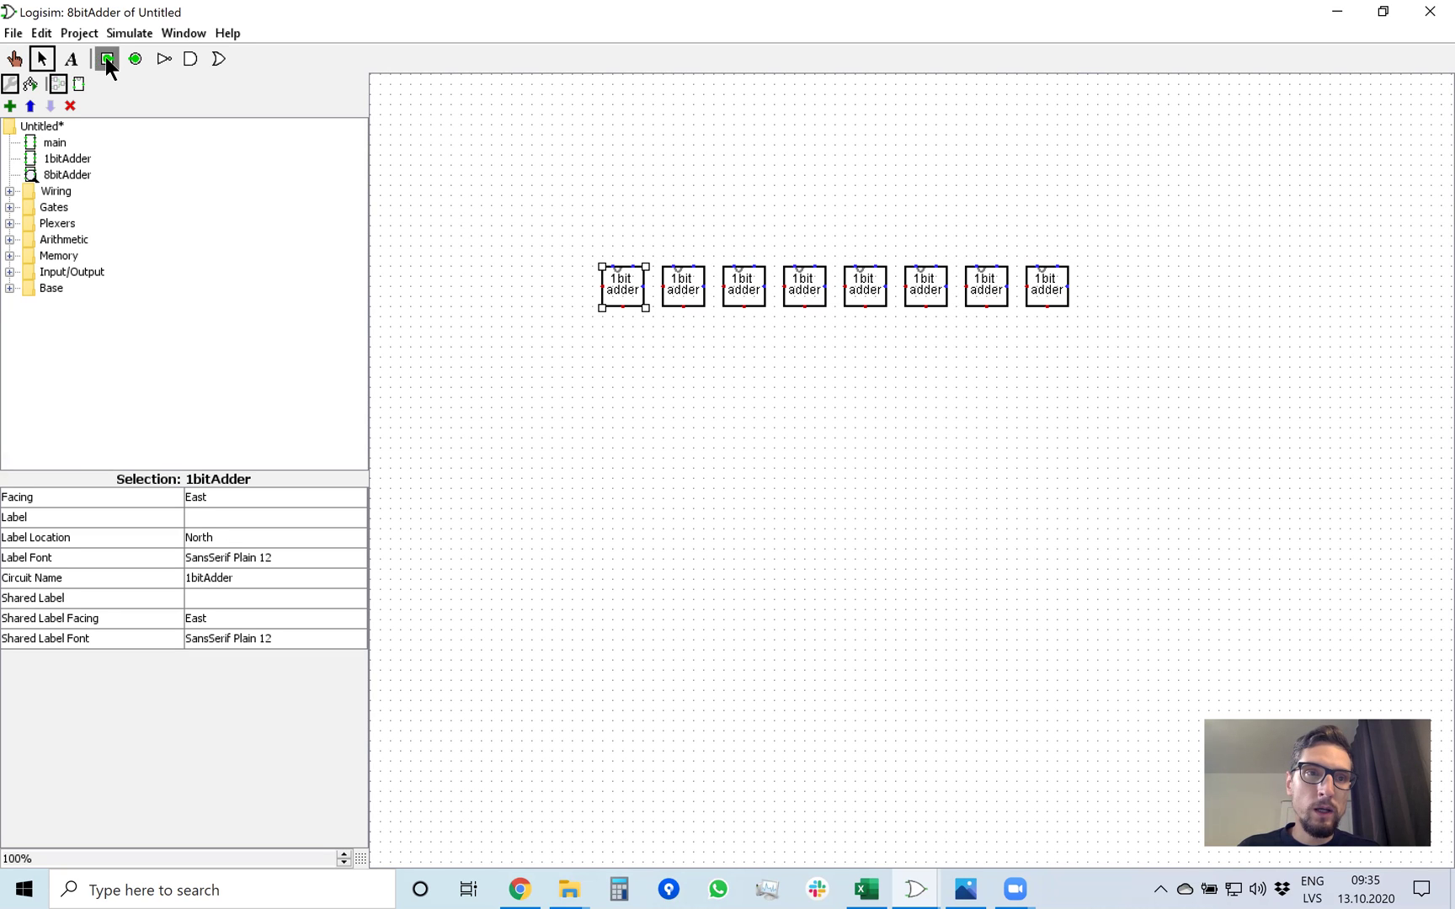
{"action": "left_click", "coordinate": [633, 128]}
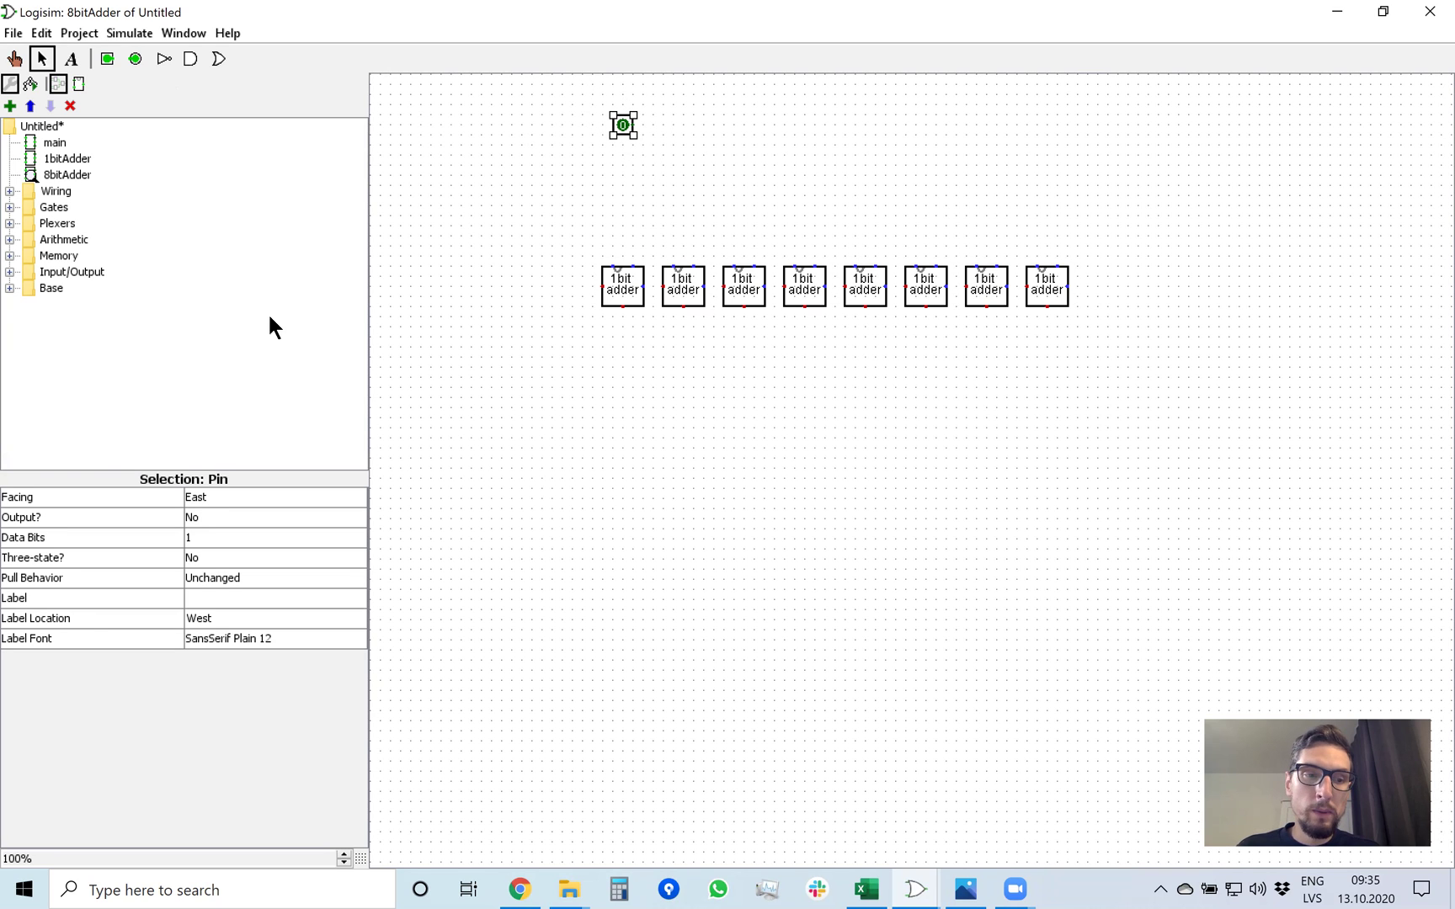
{"action": "left_click", "coordinate": [225, 537]}
{"action": "left_click", "coordinate": [212, 668]}
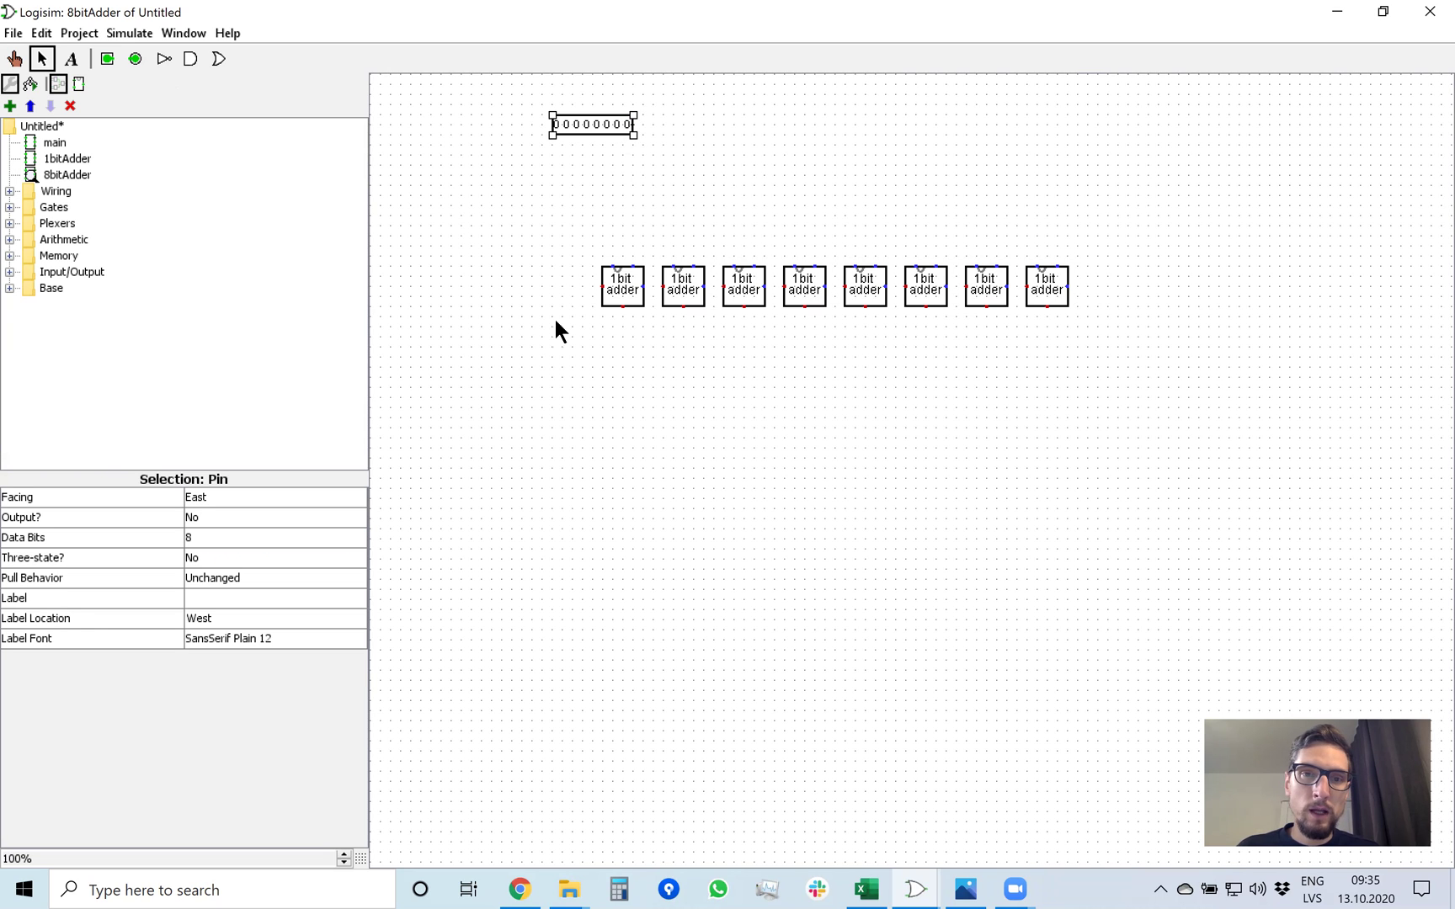
{"action": "left_click_drag", "start_coordinate": [590, 133], "coordinate": [540, 132]}
{"action": "left_click", "coordinate": [251, 596]}
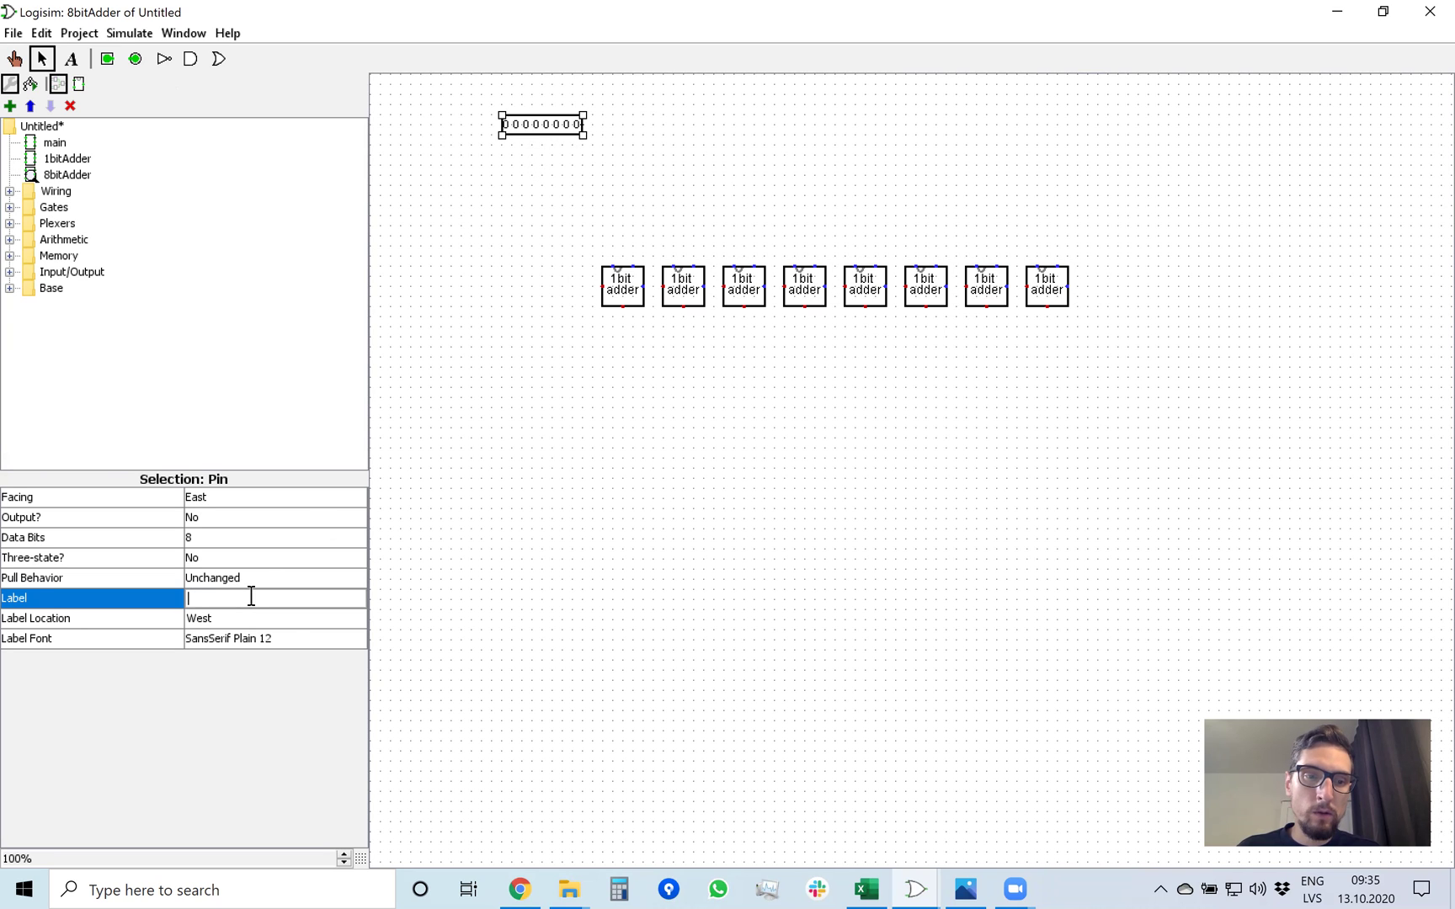
{"action": "type", "text": "A"}
{"action": "key", "text": "Return"}
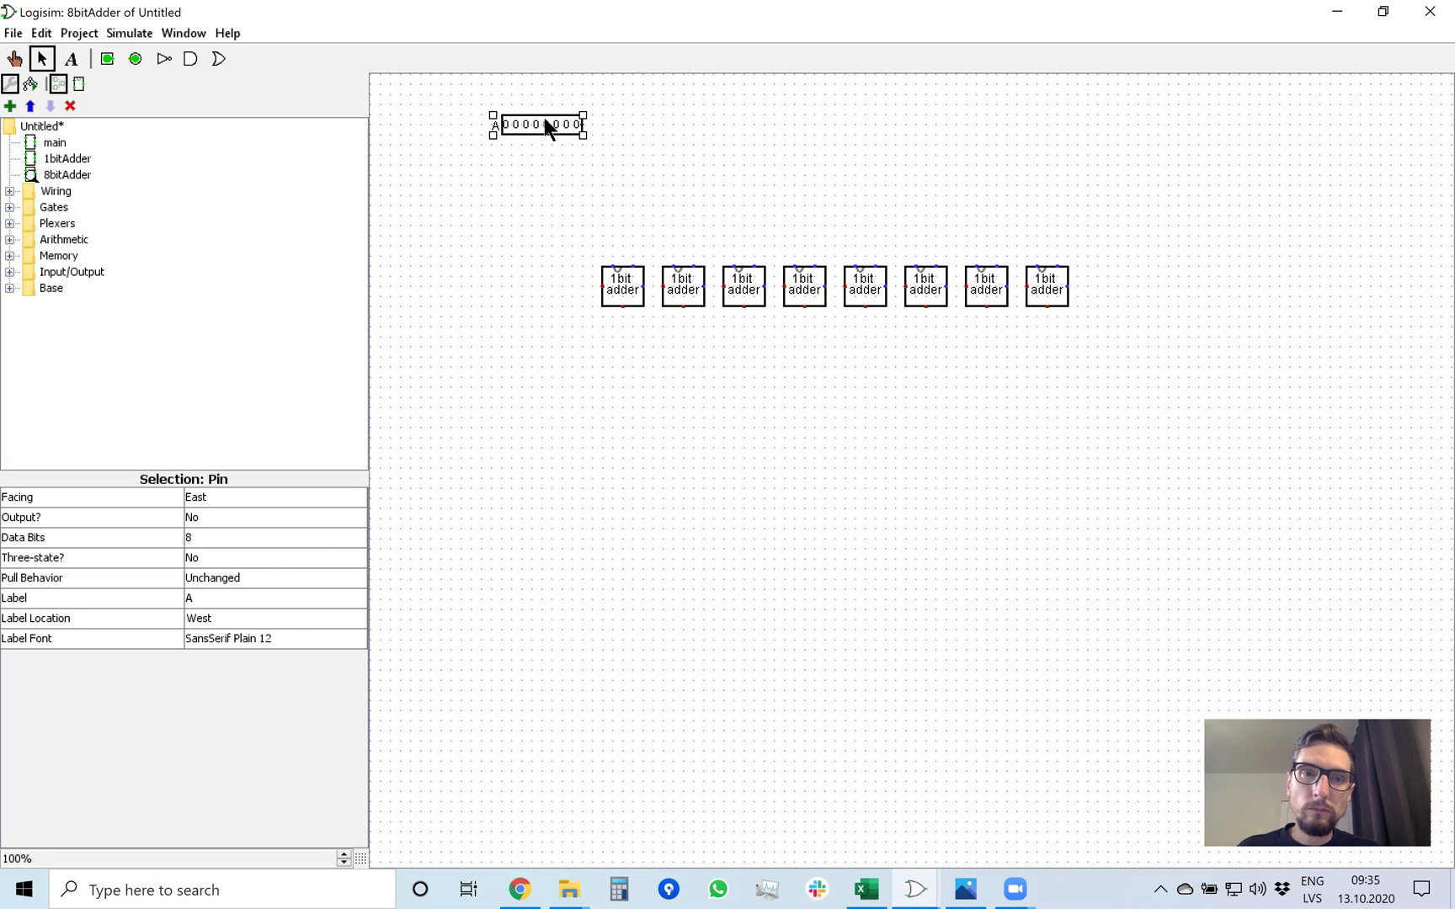
Duplicate pin A, label the copy B, and position it directly below pin A.
{"action": "left_click_drag", "start_coordinate": [543, 121], "coordinate": [987, 133]}
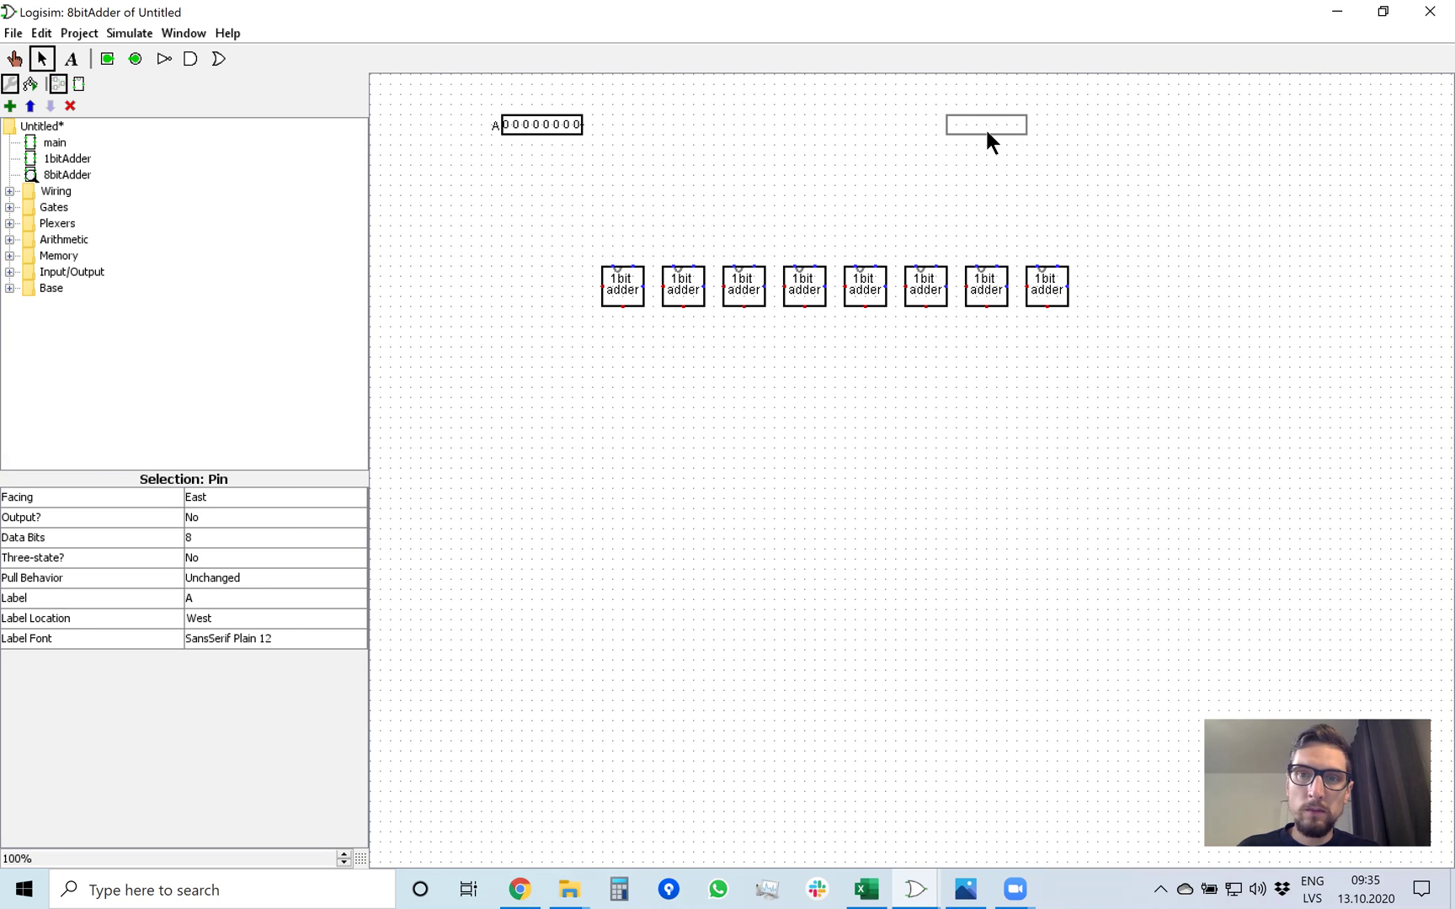
{"action": "left_click", "coordinate": [219, 598]}
{"action": "type", "text": "B"}
{"action": "key", "text": "Return"}
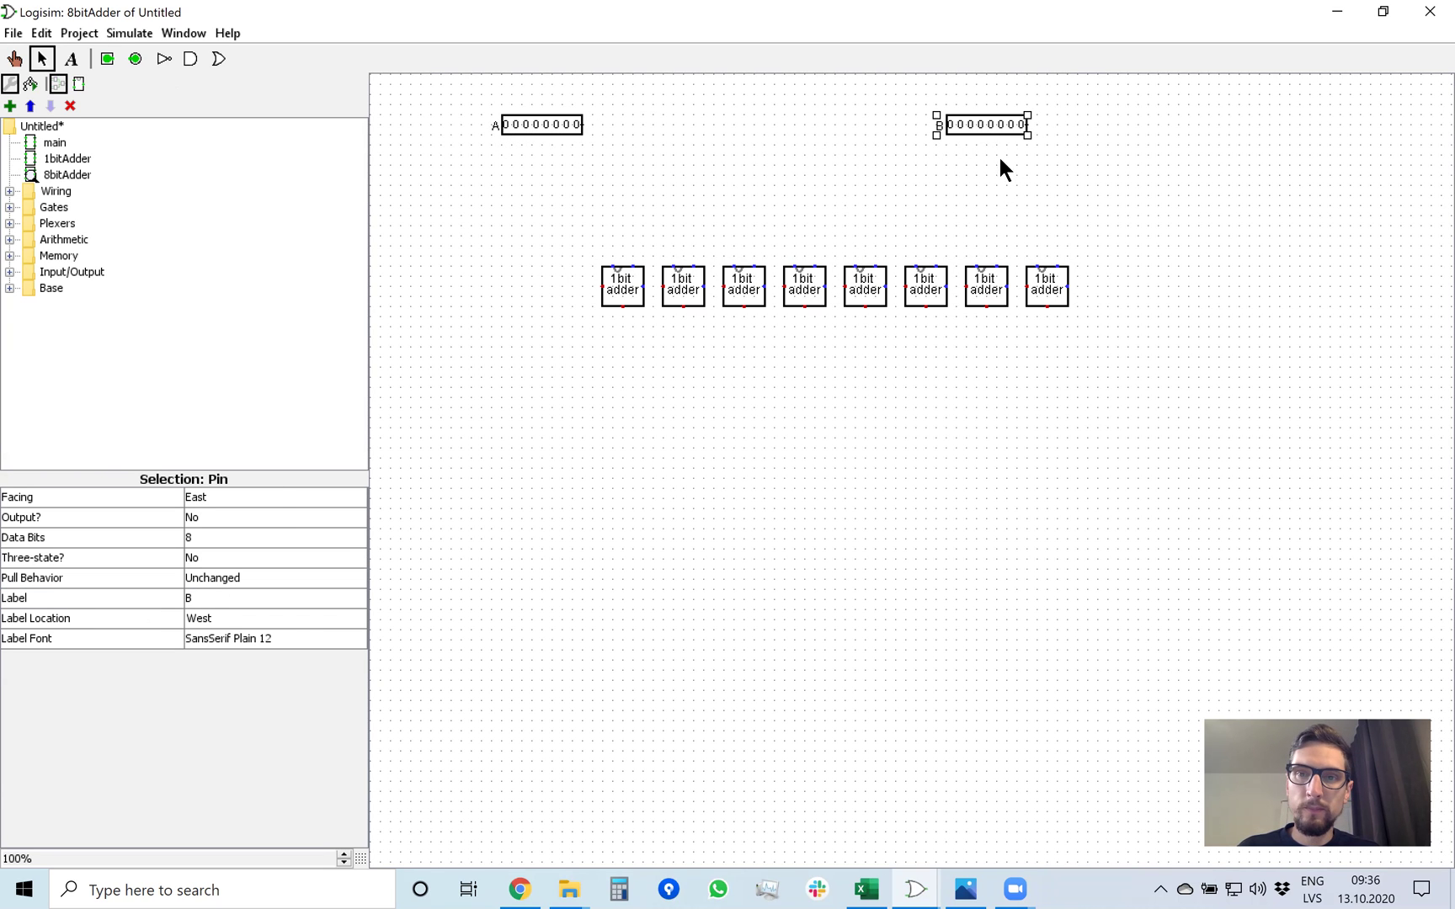
{"action": "left_click_drag", "start_coordinate": [980, 122], "coordinate": [536, 172]}
Move the whole row of eight 1-bit adders further down to leave room below the input pins.
{"action": "left_click_drag", "start_coordinate": [1122, 388], "coordinate": [536, 192]}
{"action": "left_click_drag", "start_coordinate": [622, 281], "coordinate": [633, 356]}
{"action": "left_click", "coordinate": [762, 172]}
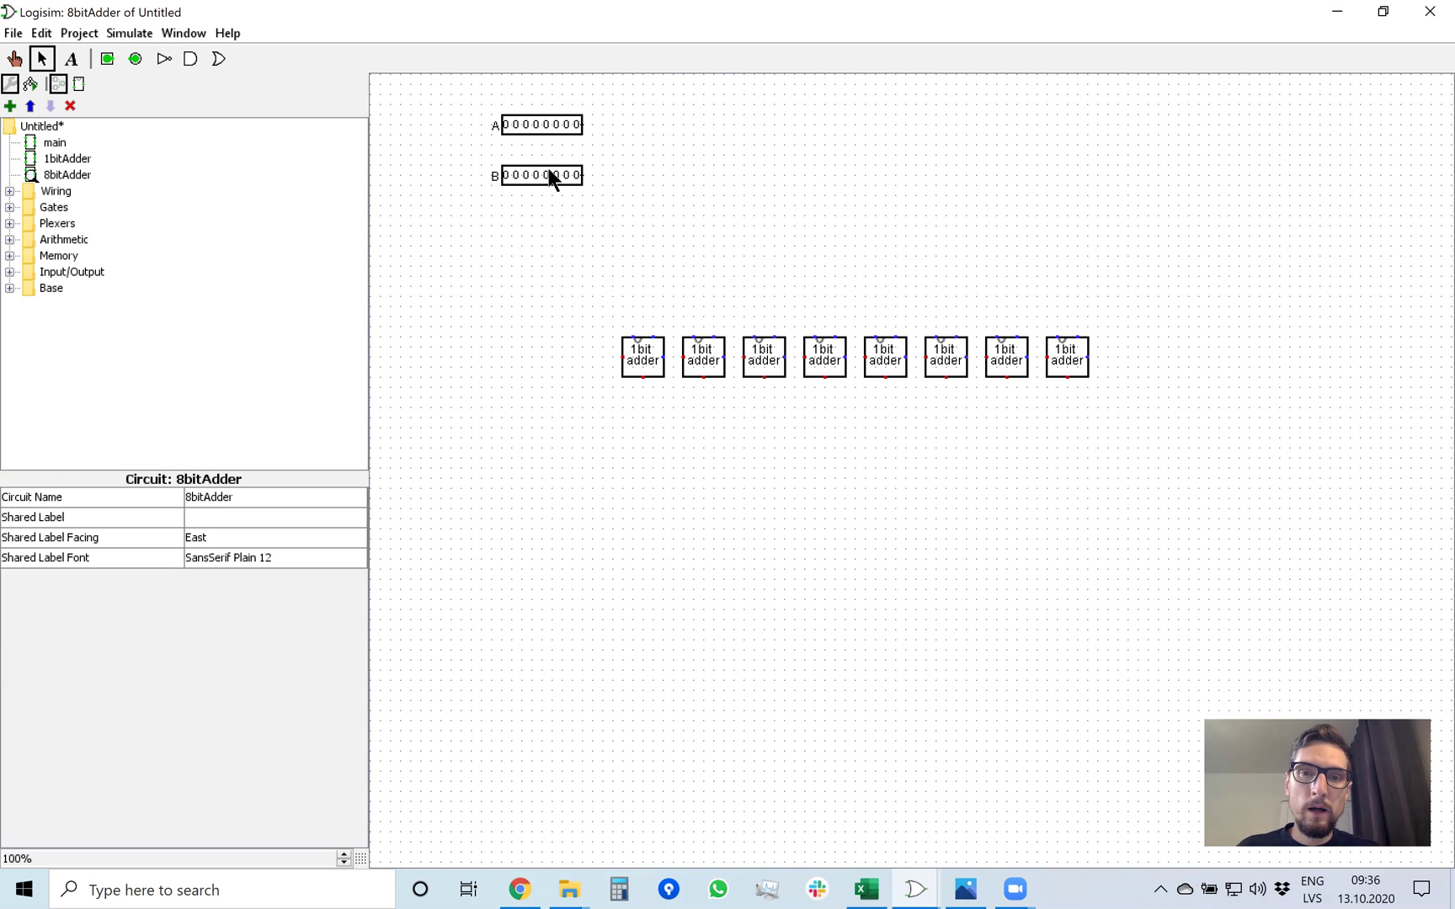
Try to wire 8-bit pin A directly to the A input of the third adder, and delete that wire.
{"action": "left_click", "coordinate": [530, 124]}
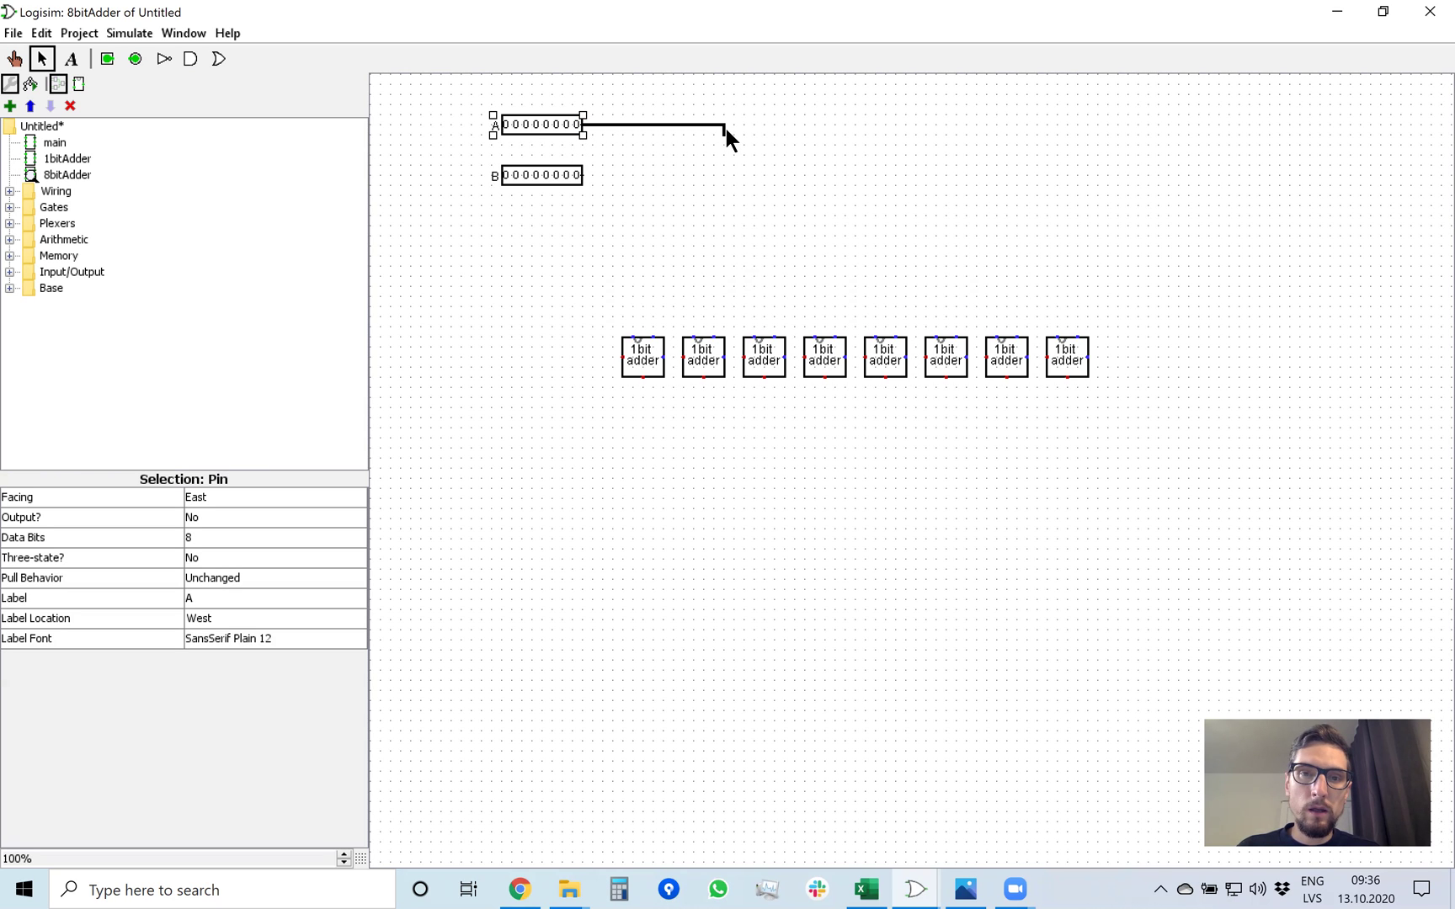
{"action": "left_click_drag", "start_coordinate": [768, 204], "coordinate": [754, 338]}
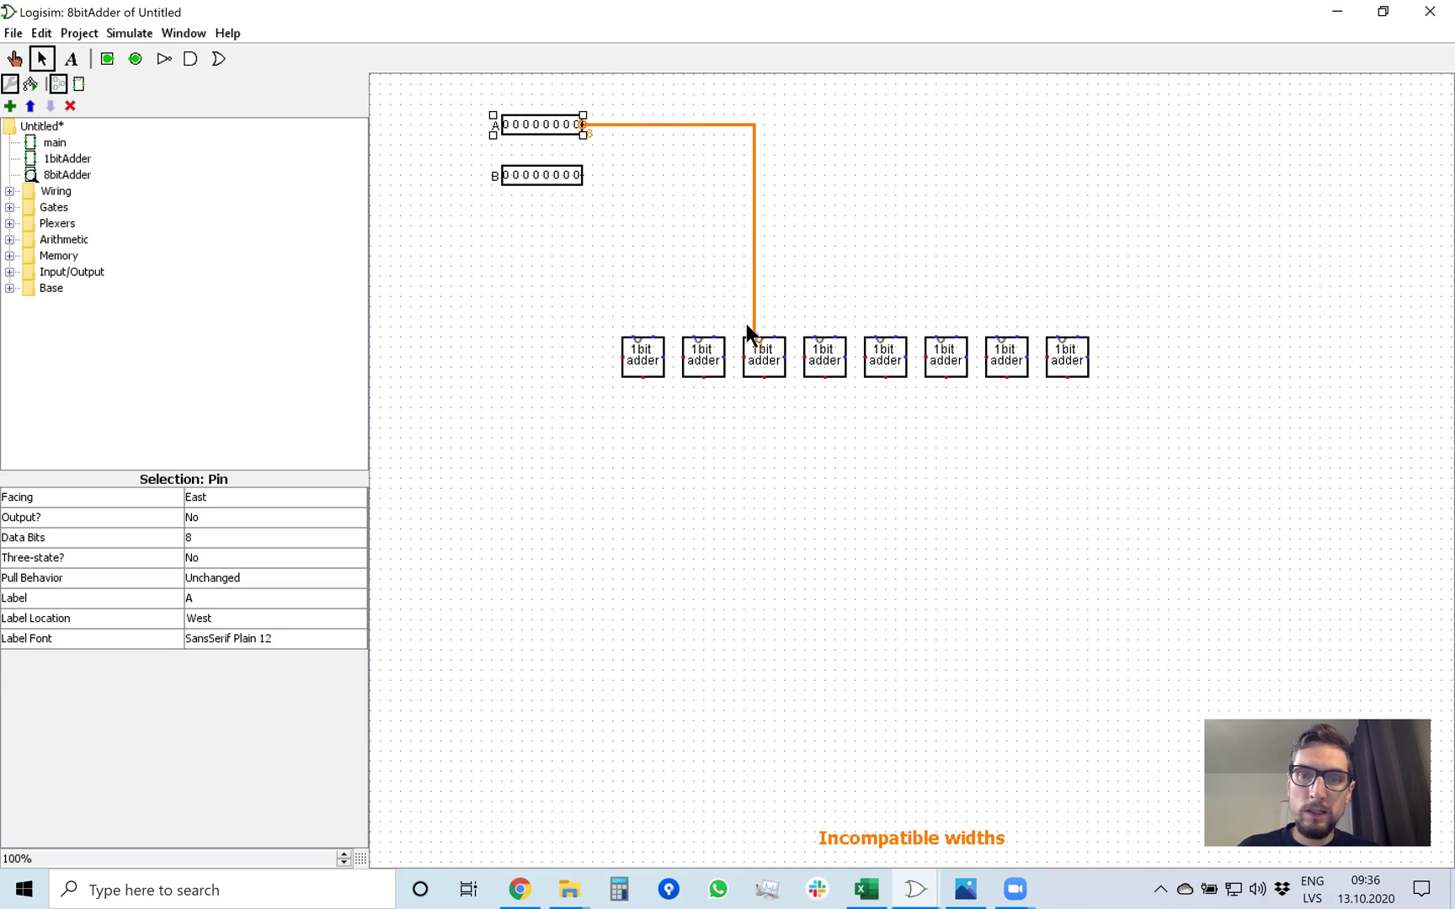
{"action": "left_click", "coordinate": [749, 266]}
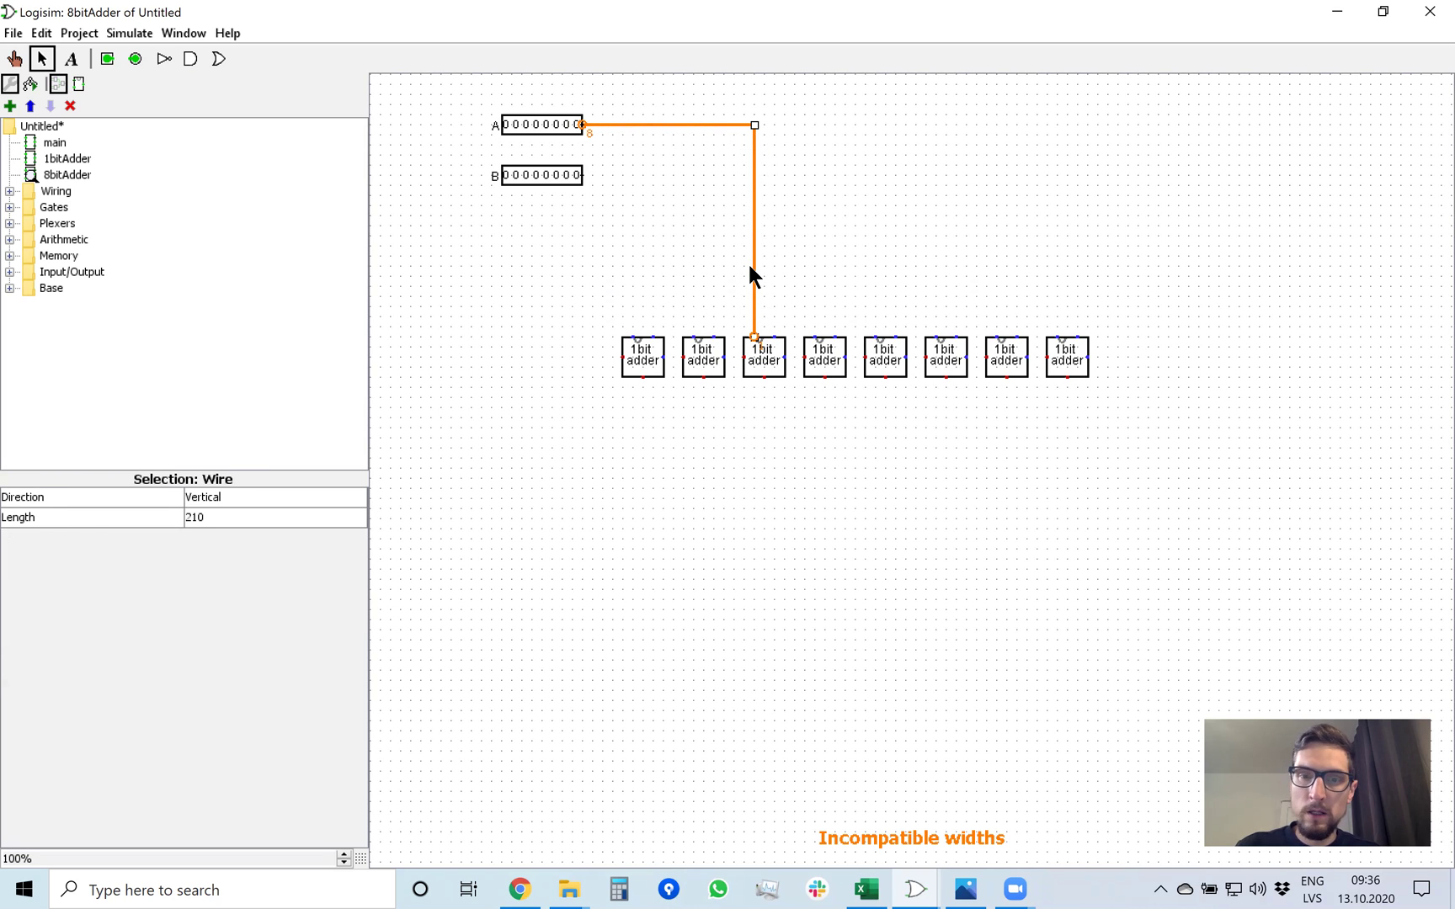
{"action": "key", "text": "Delete"}
{"action": "left_click", "coordinate": [716, 124]}
{"action": "key", "text": "Delete"}
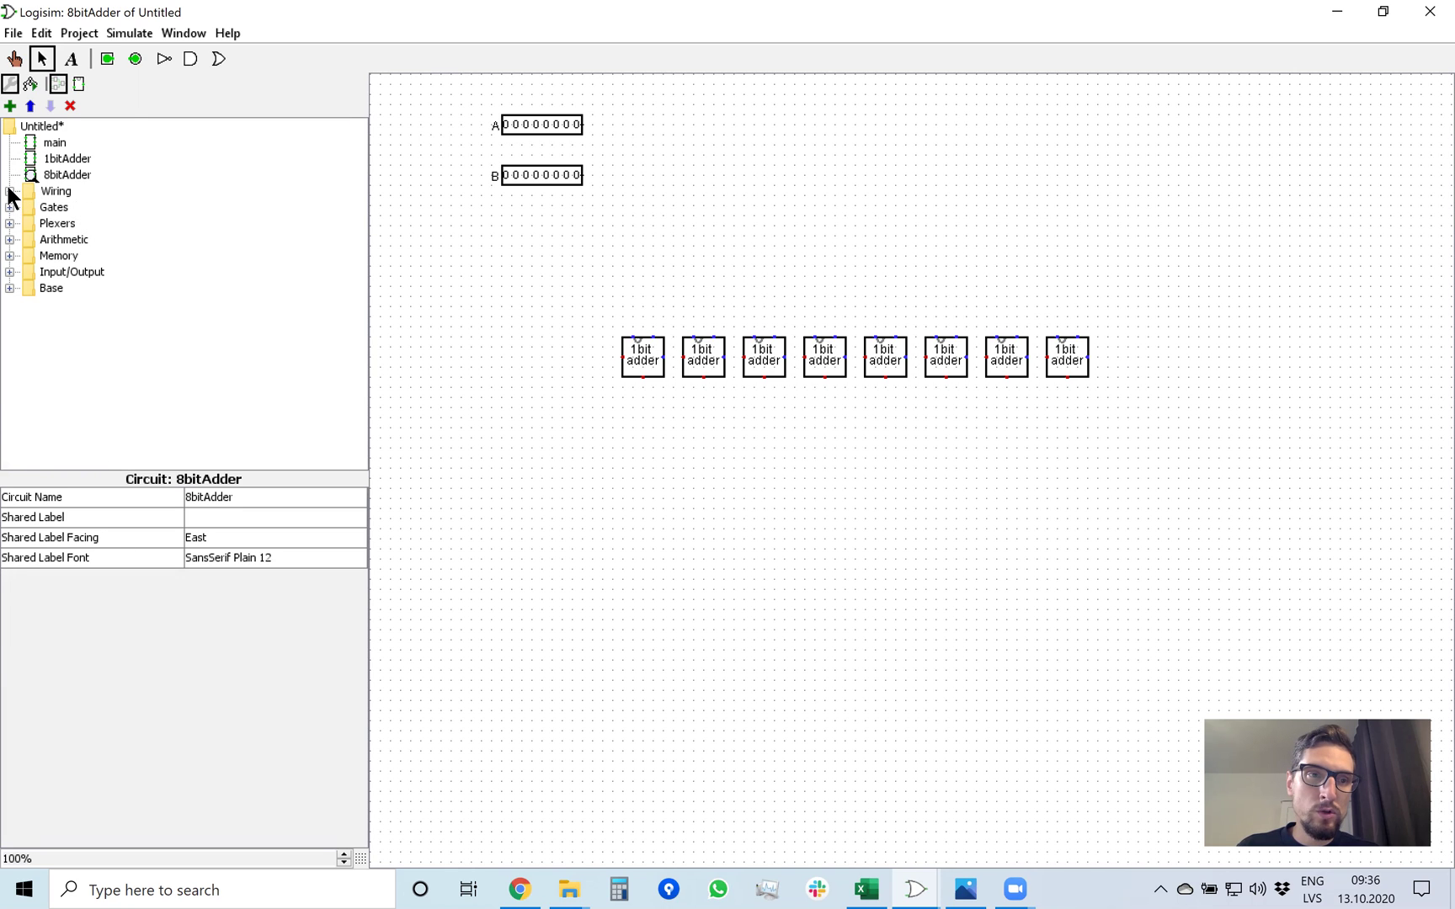
Place a splitter to the right of pin A with Fan Out 8 and Bit Width In 8.
{"action": "left_click", "coordinate": [9, 192]}
{"action": "left_click", "coordinate": [79, 208]}
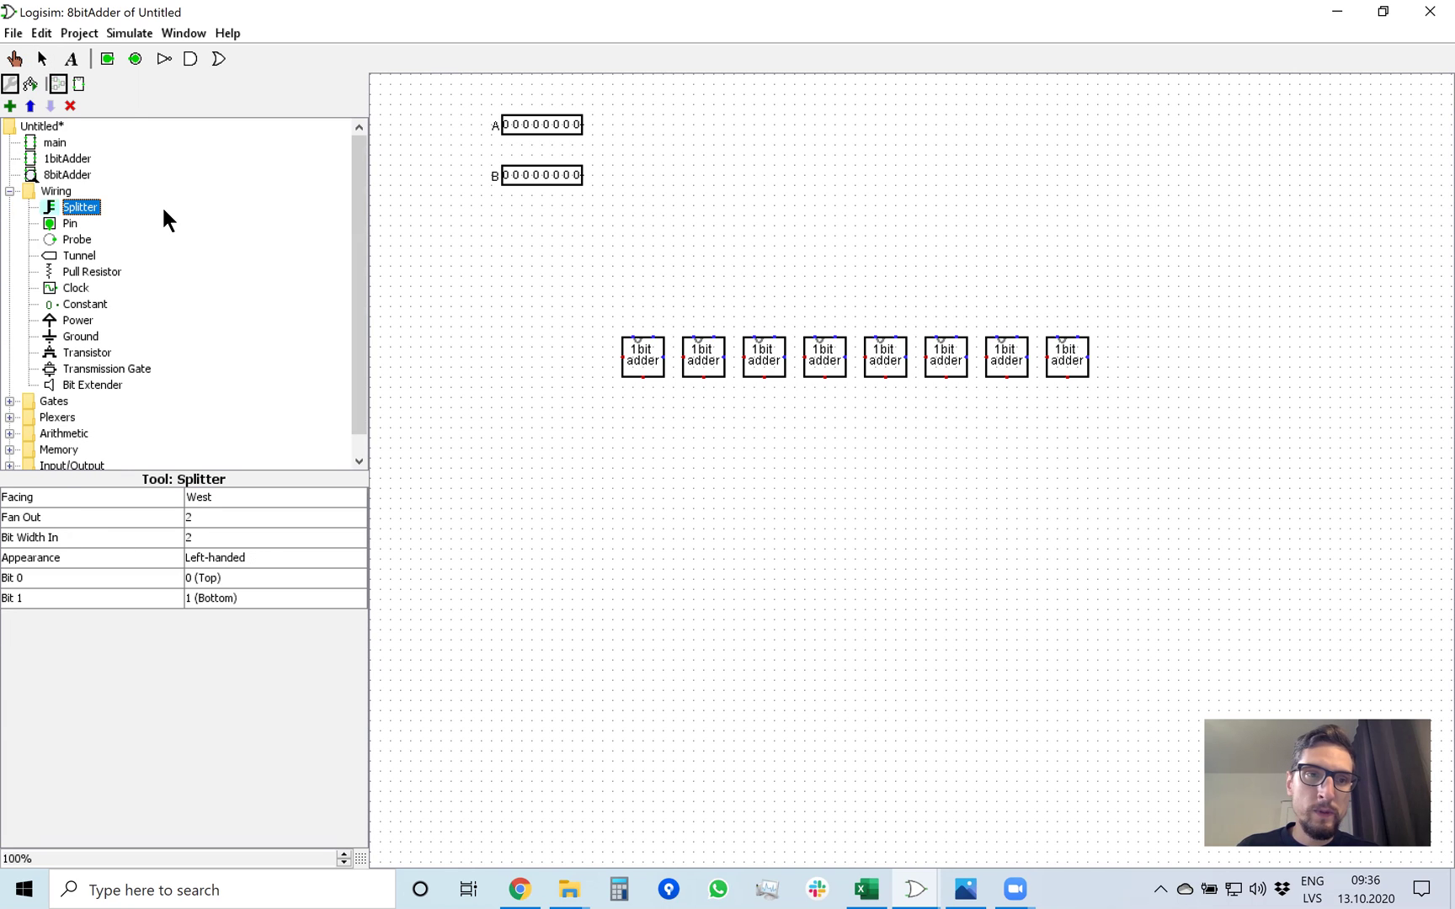
{"action": "left_click", "coordinate": [785, 140]}
{"action": "left_click", "coordinate": [208, 519]}
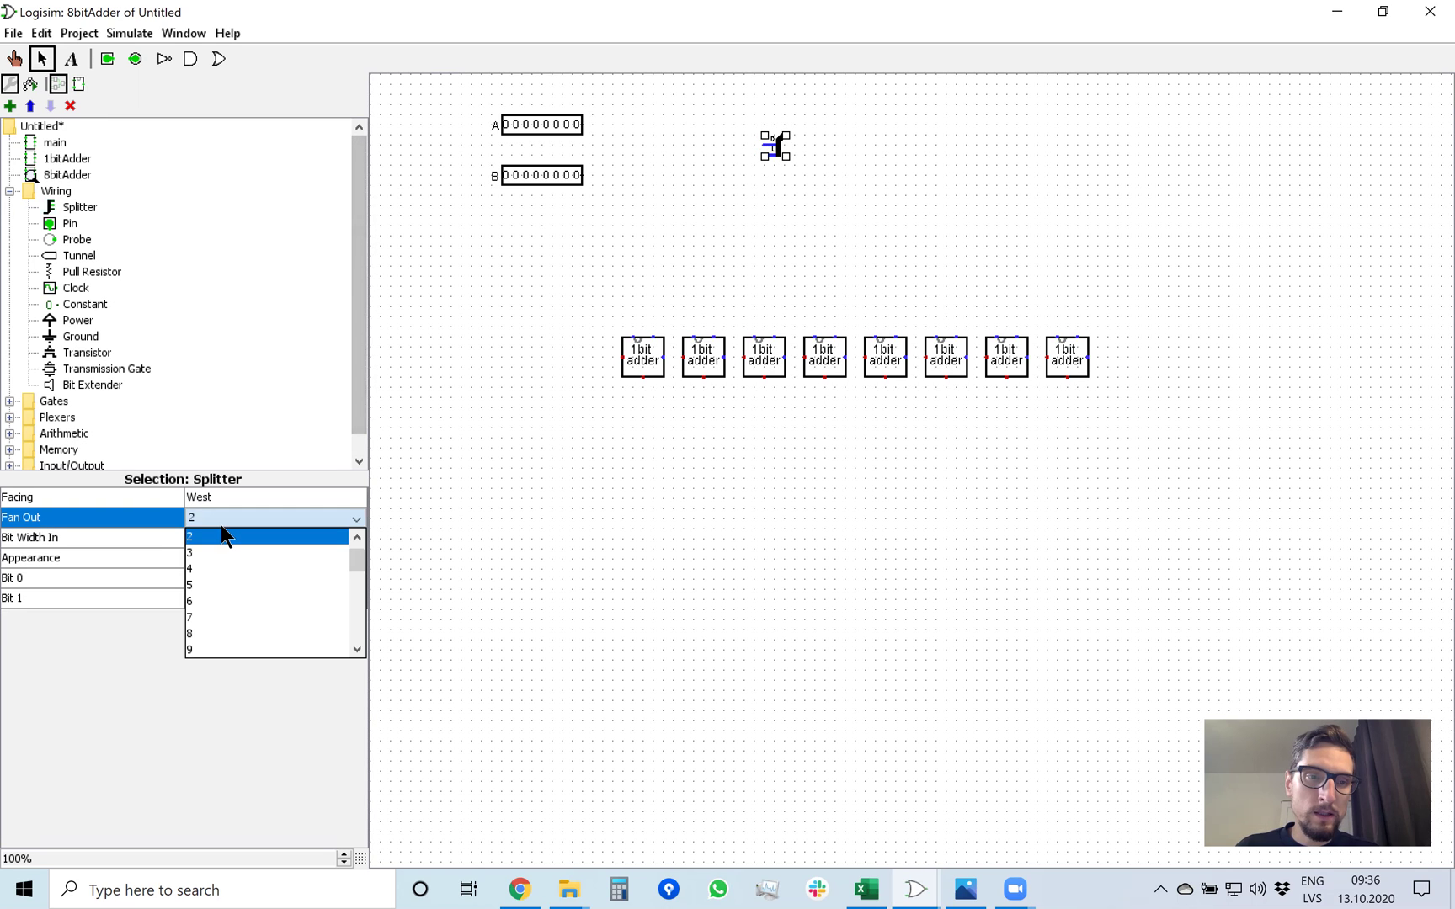
{"action": "left_click", "coordinate": [207, 634]}
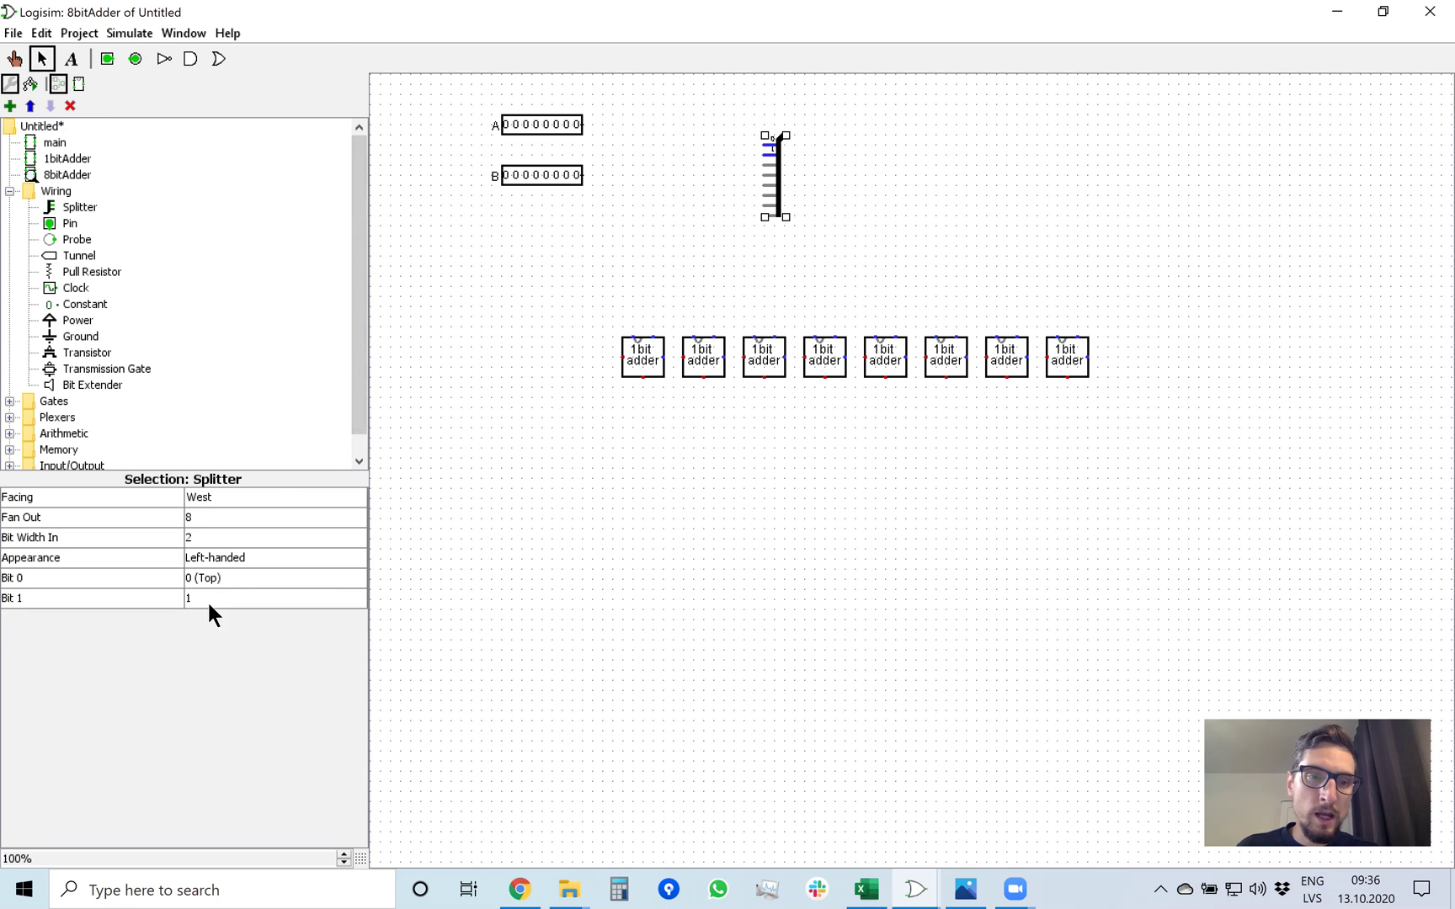
{"action": "left_click", "coordinate": [225, 536]}
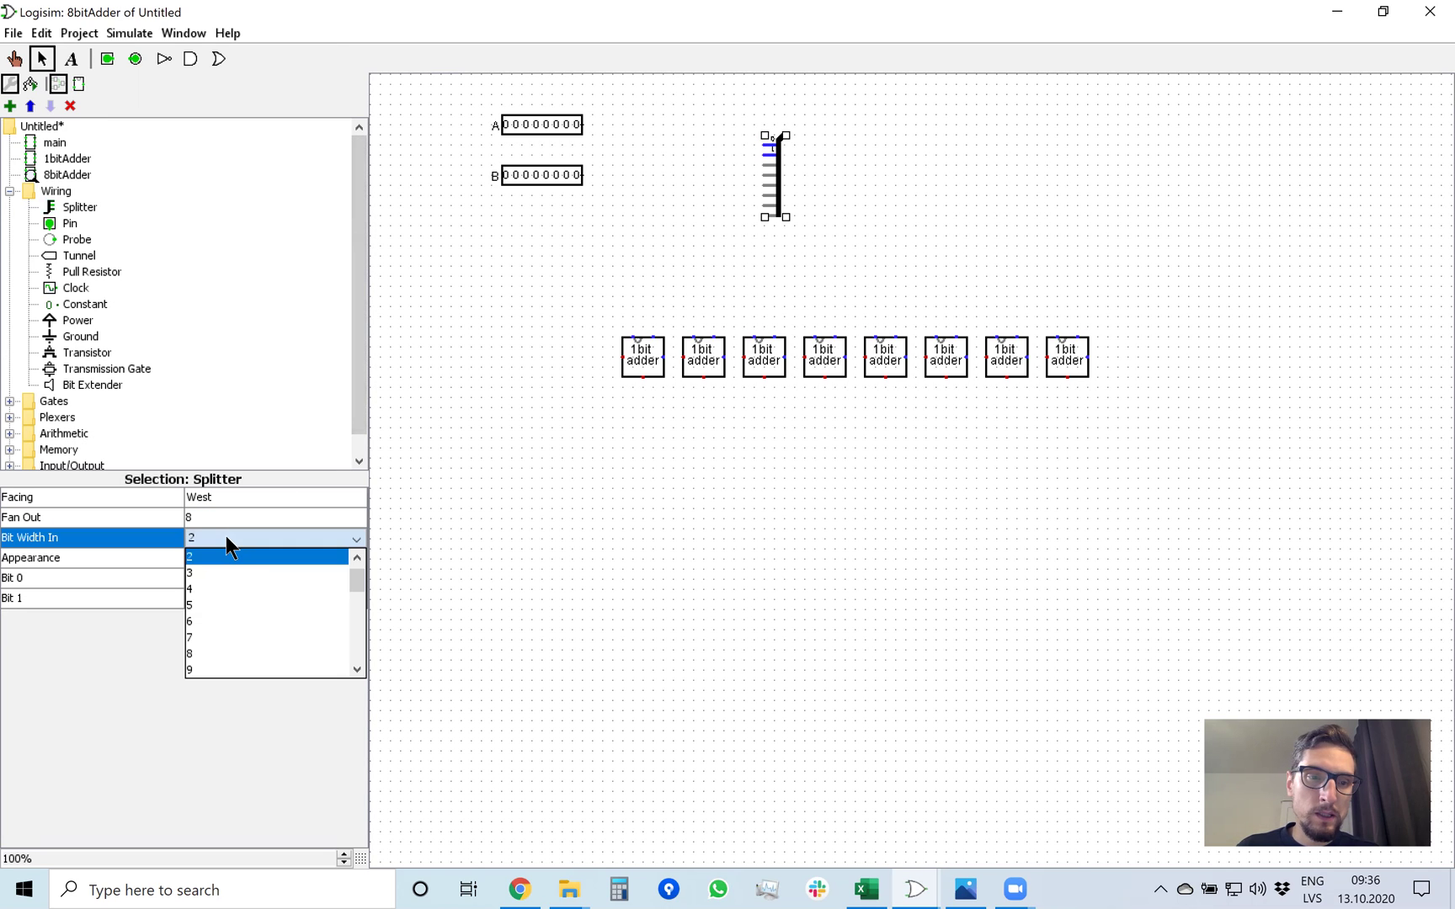
{"action": "left_click", "coordinate": [211, 649]}
Set the splitter's facing to South, align it with pin A, and wire it to the pin's output.
{"action": "left_click", "coordinate": [274, 496]}
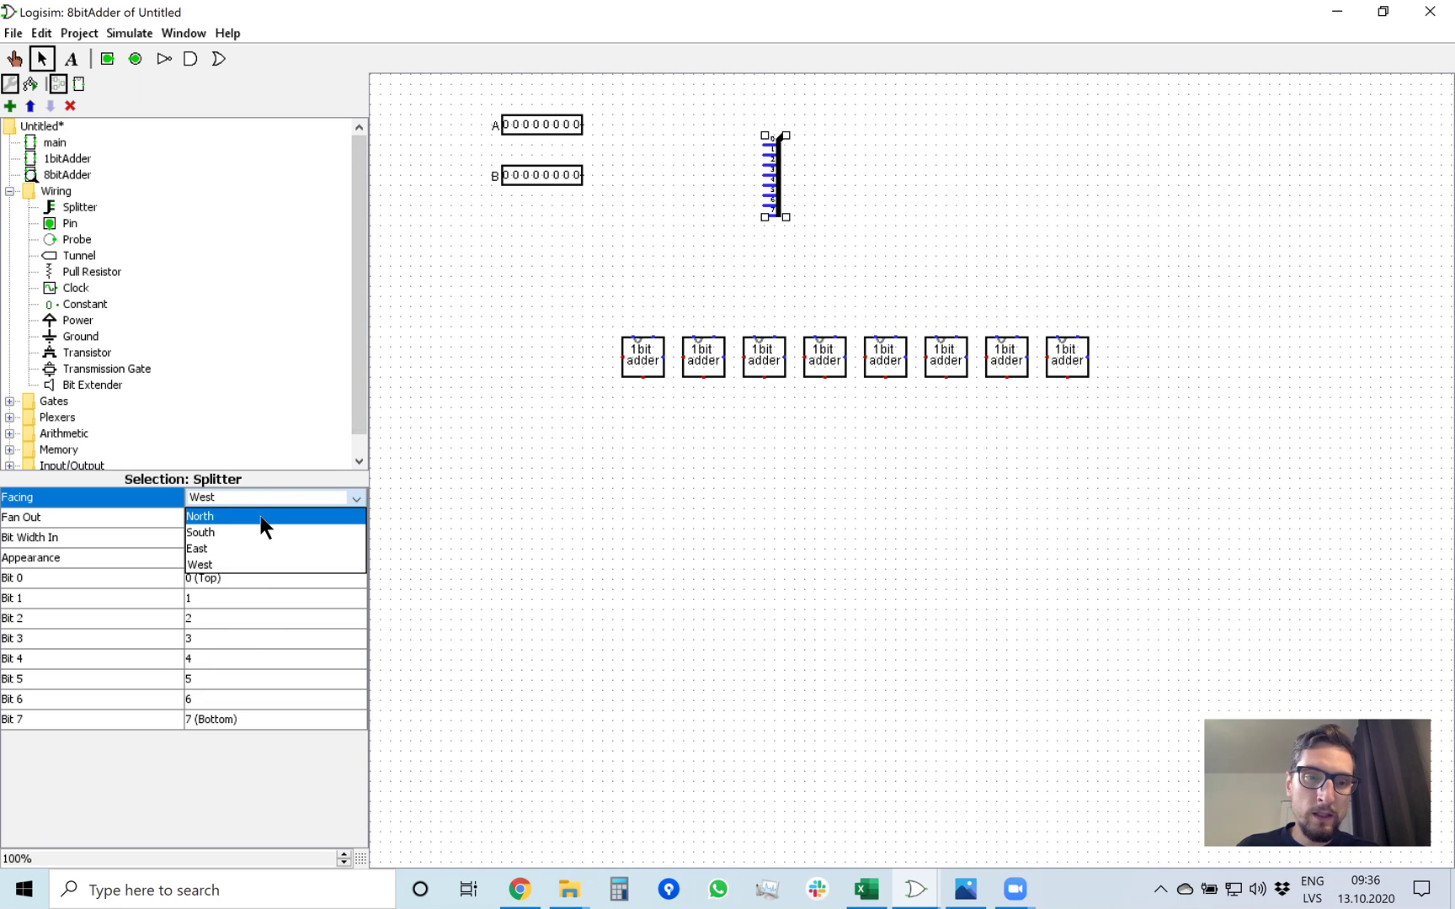
{"action": "left_click", "coordinate": [260, 515]}
{"action": "left_click", "coordinate": [267, 497]}
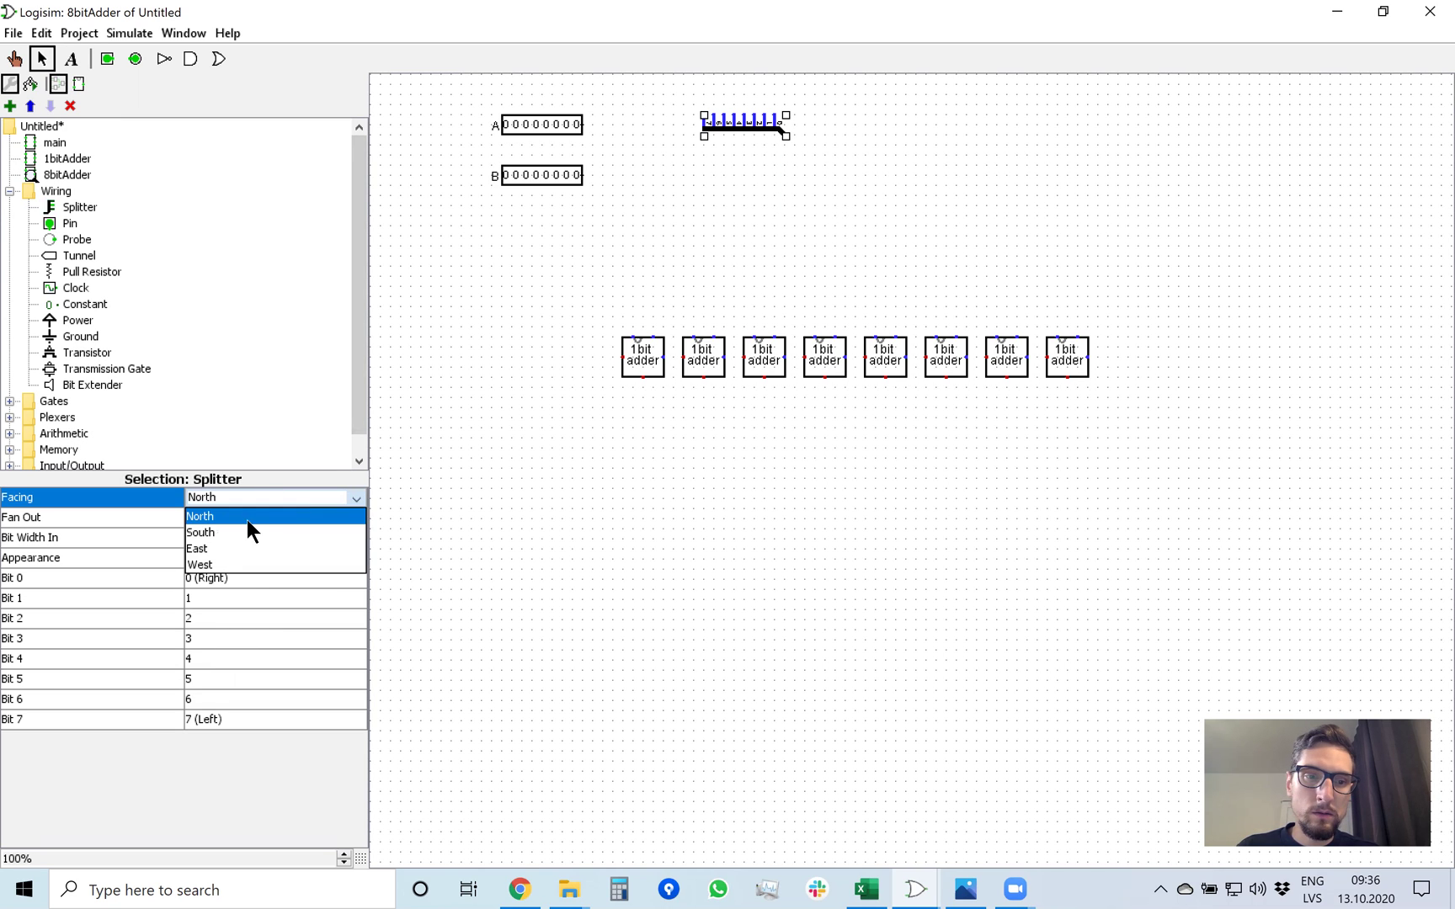
{"action": "left_click", "coordinate": [235, 534]}
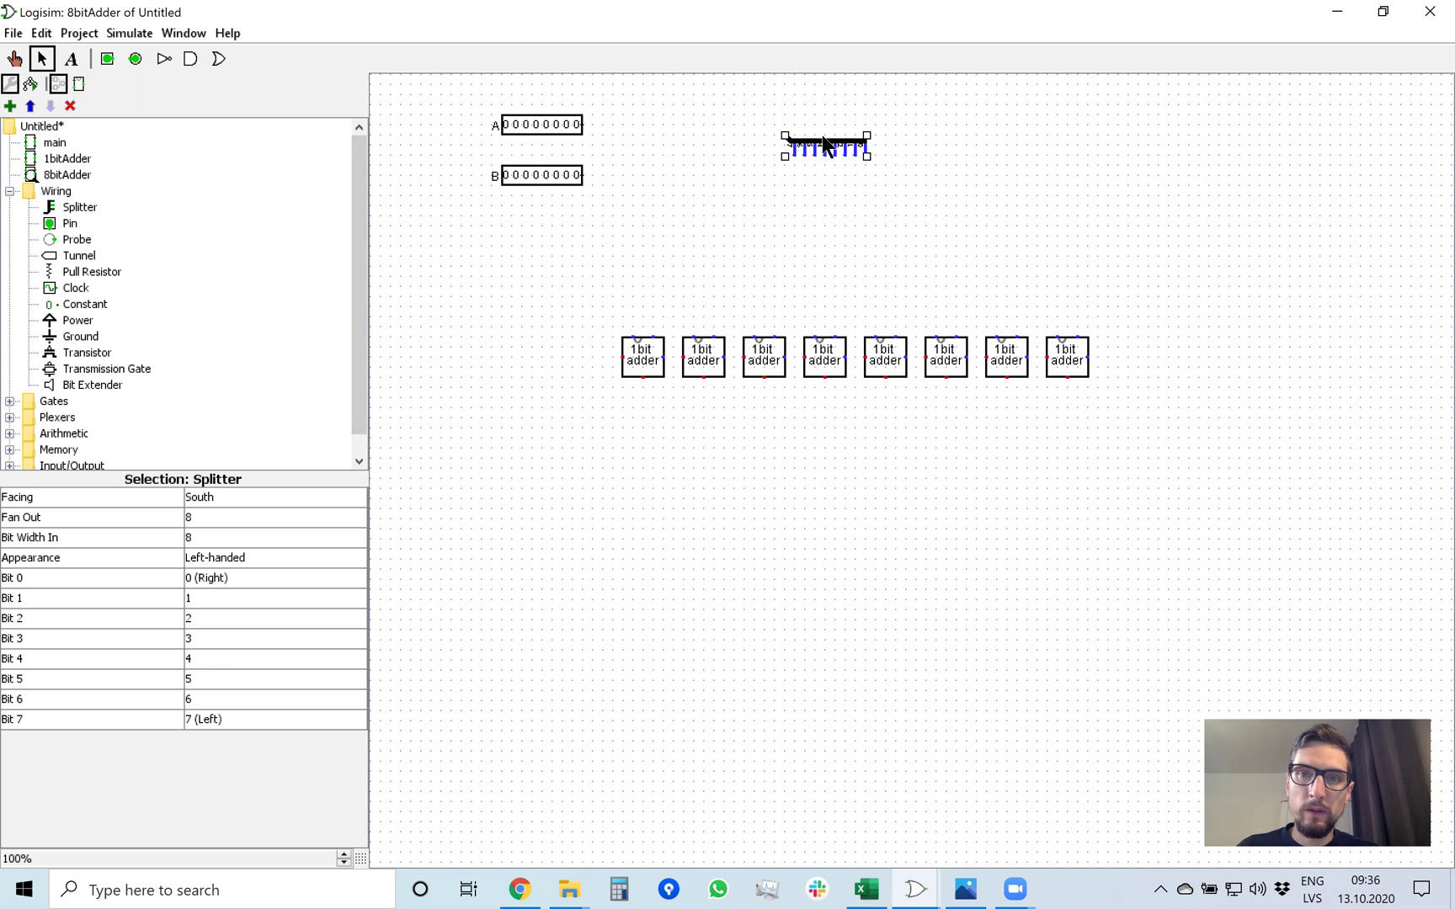
{"action": "mouse_move", "coordinate": [815, 138]}
{"action": "left_mouse_down"}
{"action": "mouse_move", "coordinate": [767, 125]}
{"action": "mouse_move", "coordinate": [819, 132]}
{"action": "left_mouse_up"}
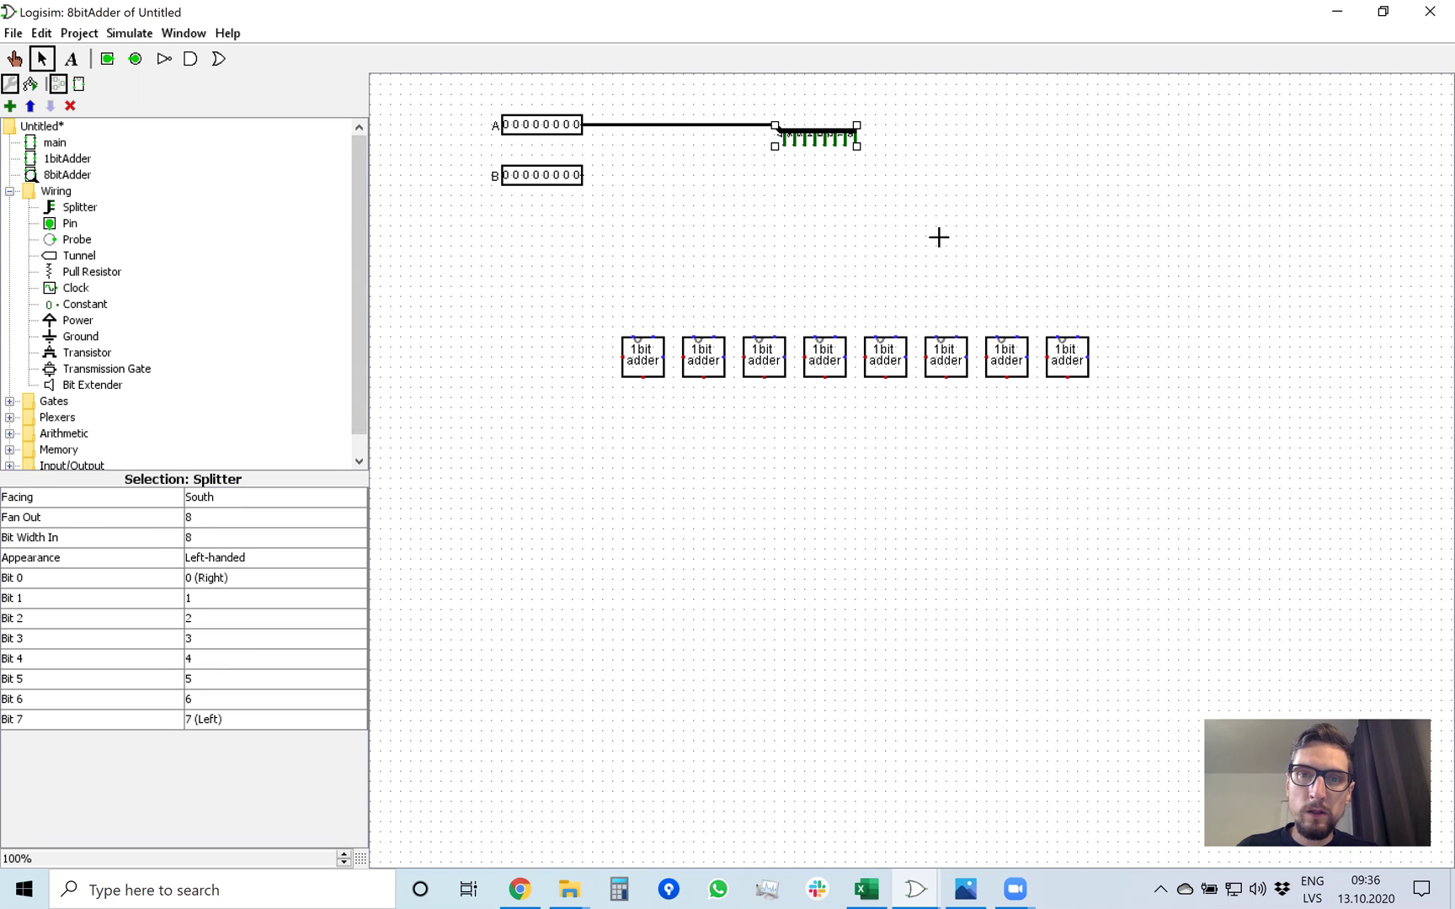
{"action": "left_click", "coordinate": [939, 246]}
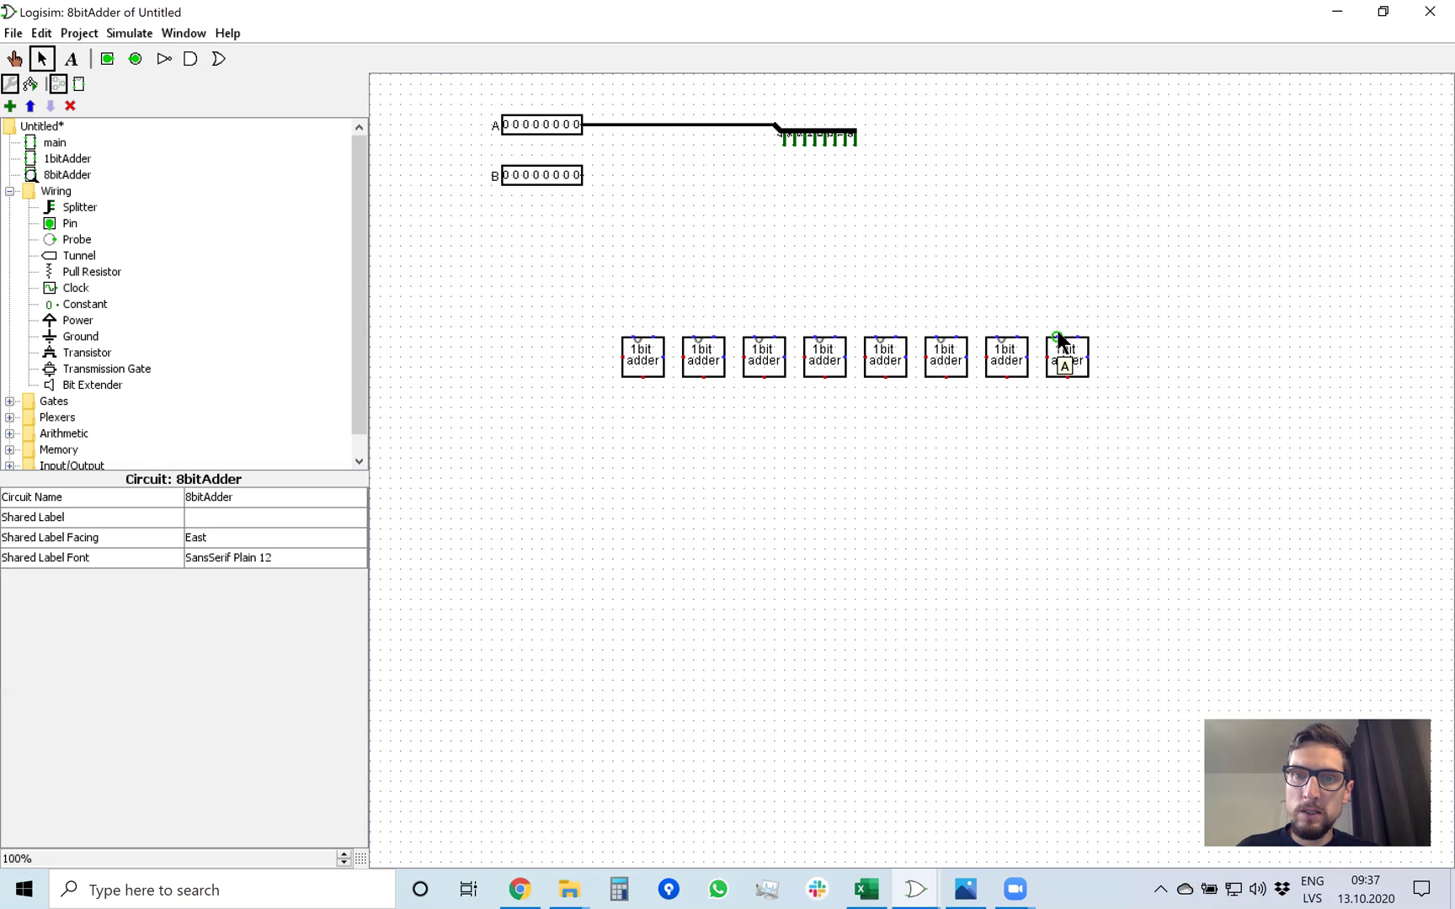
Wire the eight outputs of pin A's splitter to the A inputs of the eight 1-bit adders, with bit 0 at the rightmost adder.
{"action": "left_click_drag", "start_coordinate": [852, 143], "coordinate": [1059, 333]}
{"action": "left_click_drag", "start_coordinate": [843, 141], "coordinate": [987, 154]}
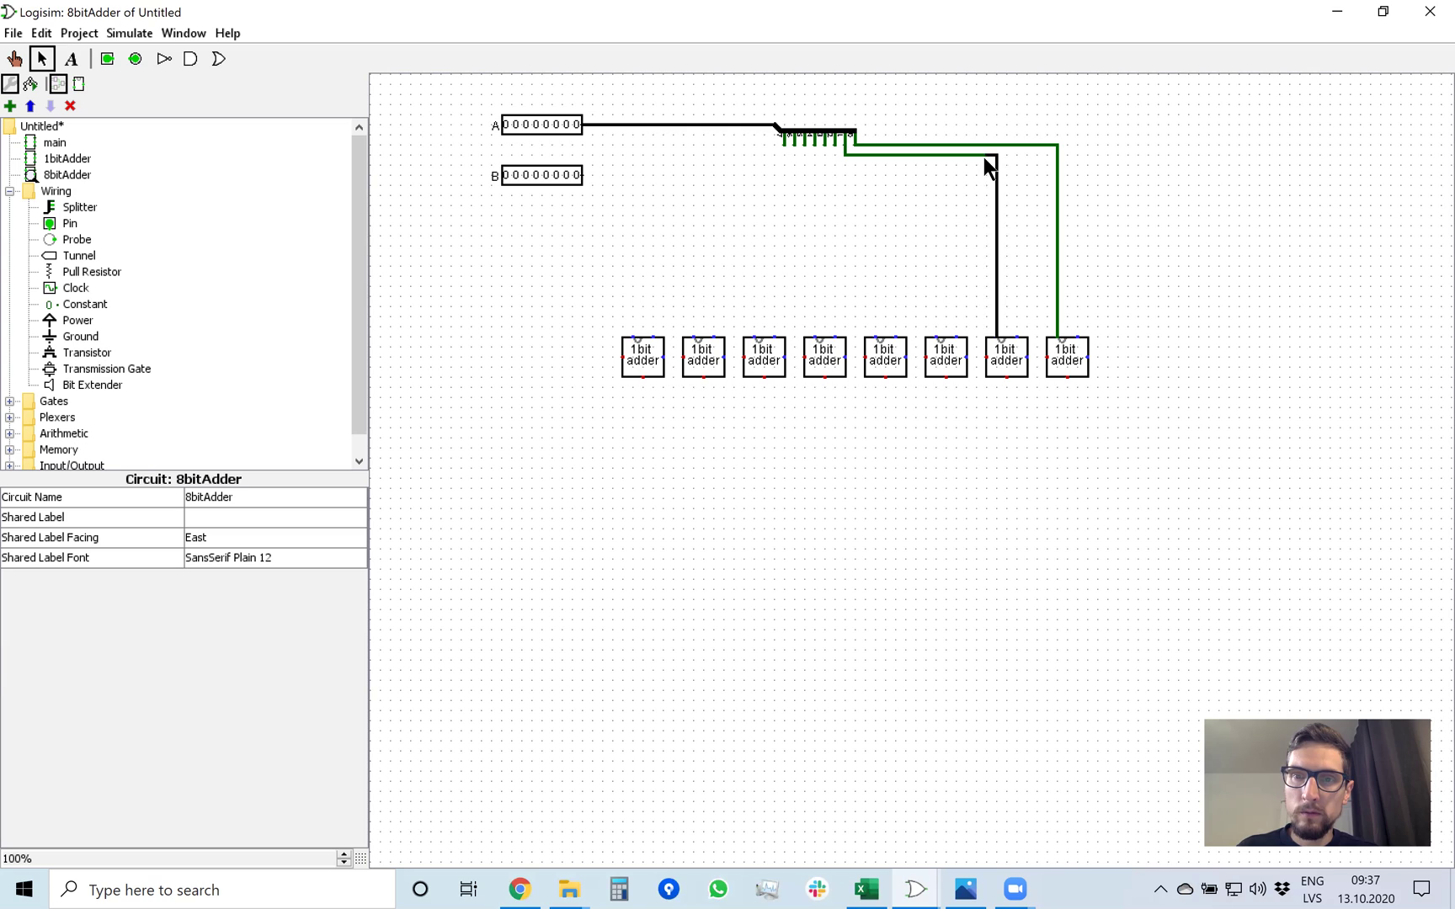
{"action": "left_click_drag", "start_coordinate": [936, 338], "coordinate": [834, 160]}
{"action": "left_click_drag", "start_coordinate": [875, 337], "coordinate": [878, 293]}
{"action": "left_click_drag", "start_coordinate": [844, 180], "coordinate": [820, 174]}
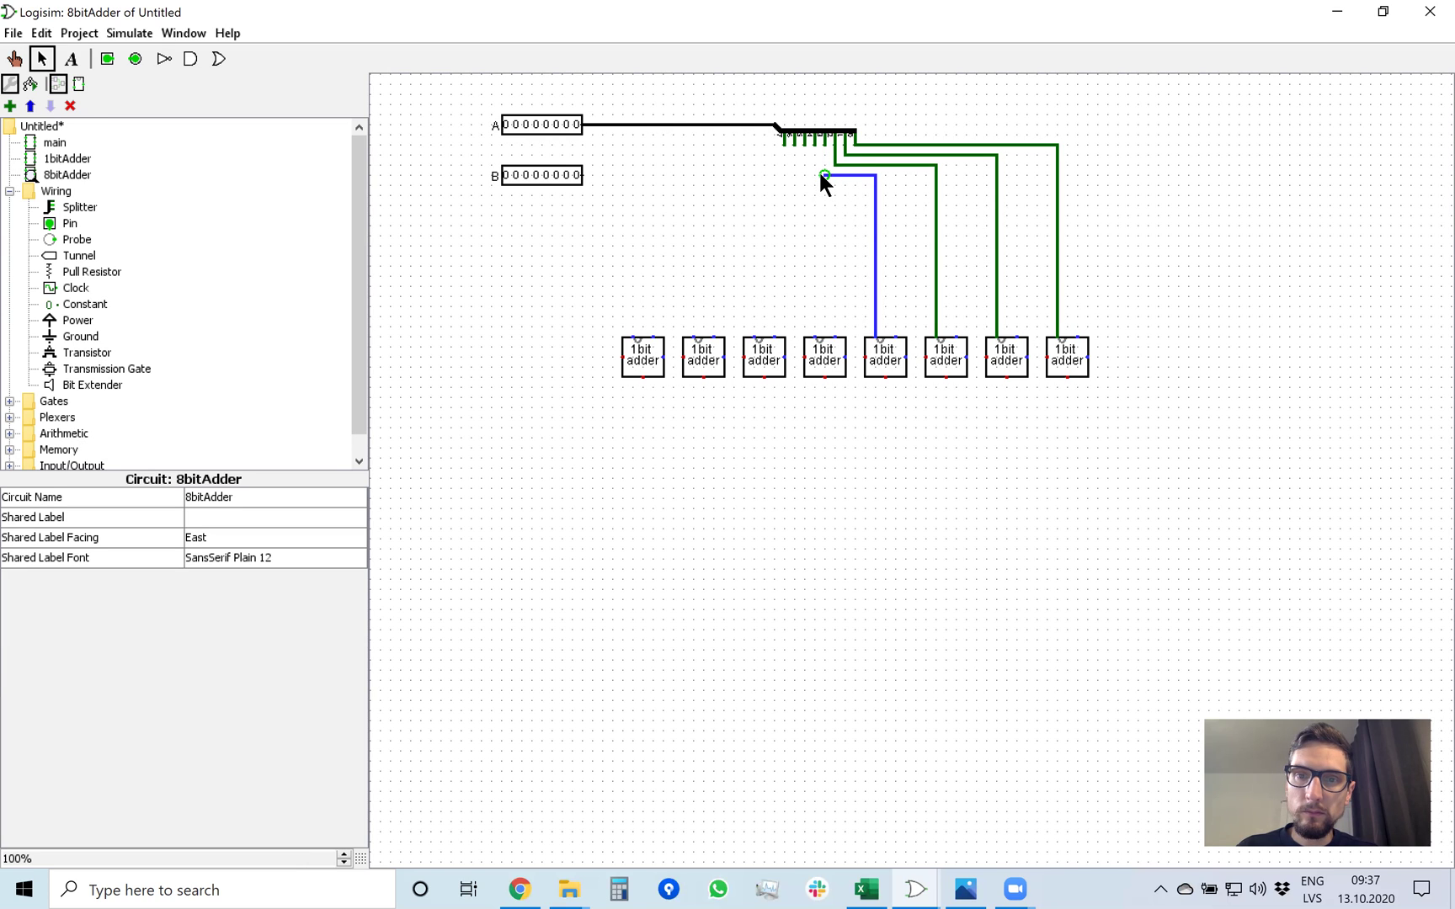
{"action": "left_click_drag", "start_coordinate": [816, 339], "coordinate": [815, 152]}
{"action": "left_click_drag", "start_coordinate": [755, 338], "coordinate": [807, 174]}
{"action": "left_click_drag", "start_coordinate": [693, 338], "coordinate": [793, 161]}
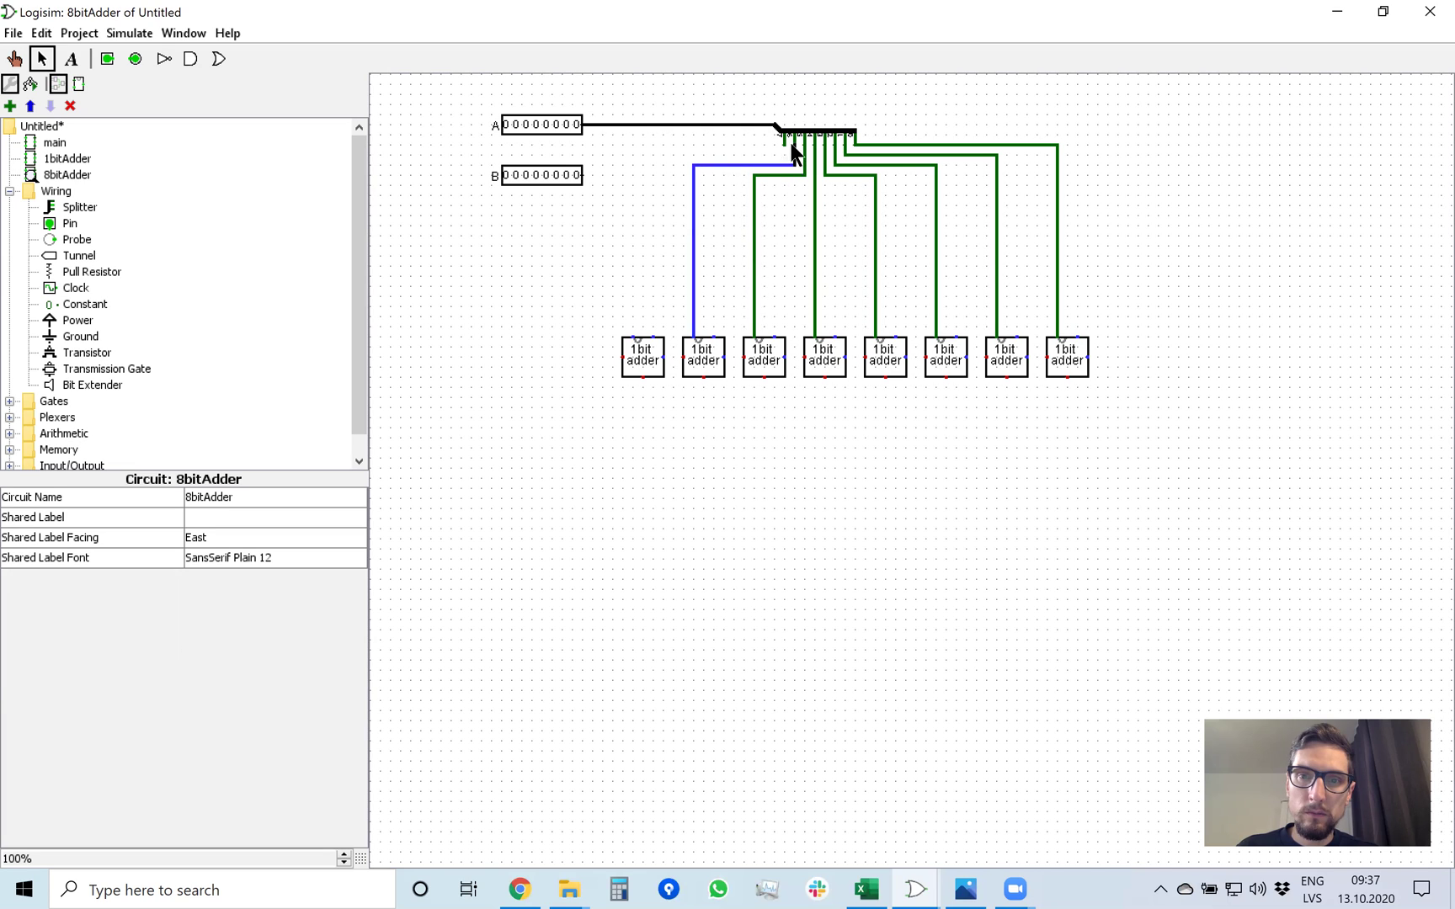
{"action": "left_click_drag", "start_coordinate": [635, 337], "coordinate": [783, 155]}
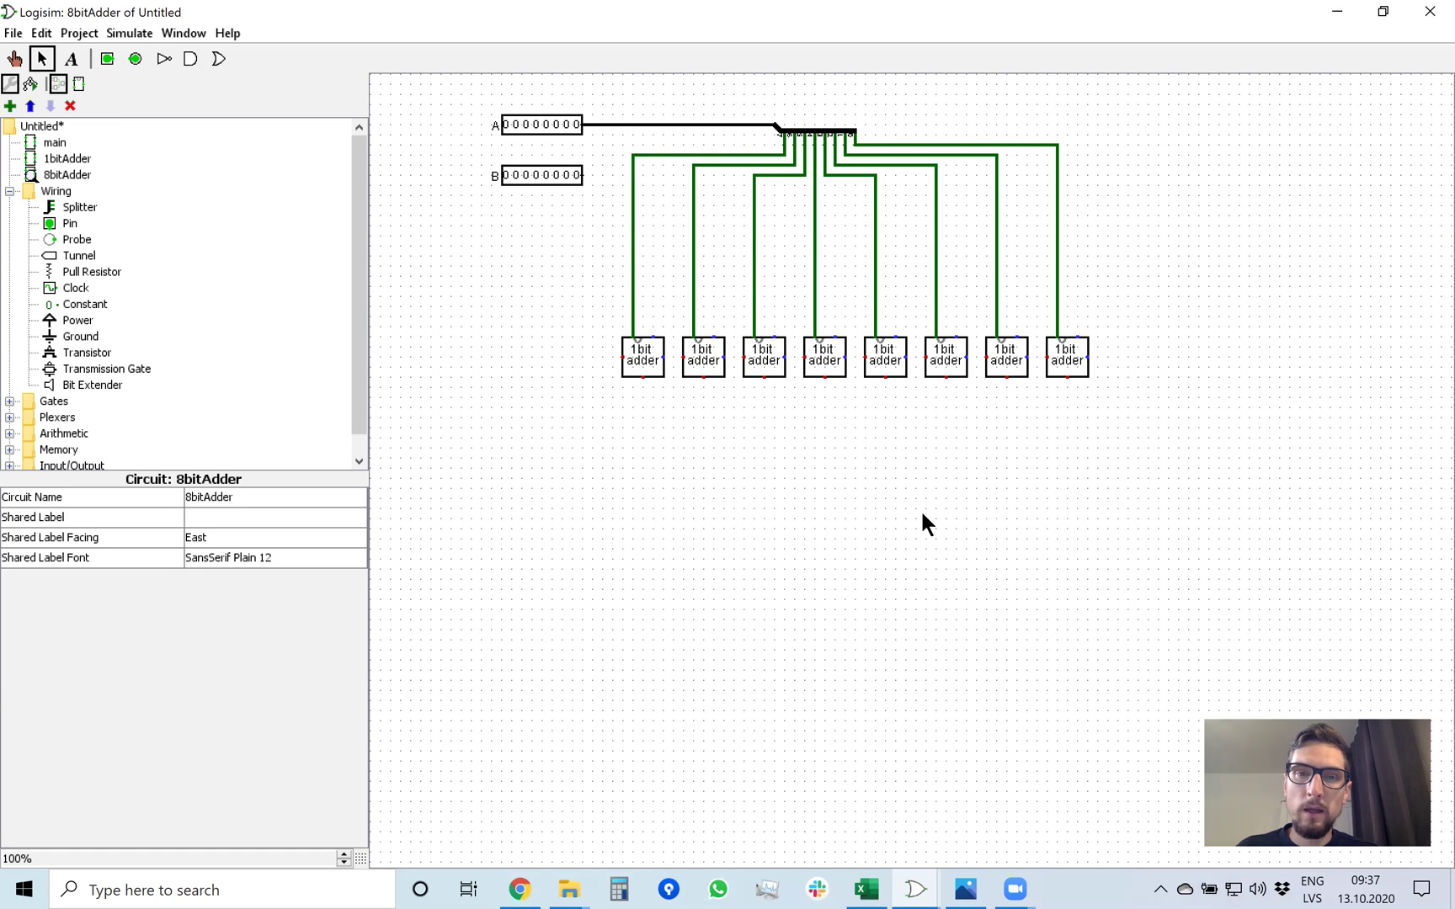
Move pin B slightly down and lower the horizontal A wires of the three leftmost adders to clear space beside pin B.
{"action": "left_click_drag", "start_coordinate": [526, 174], "coordinate": [527, 196]}
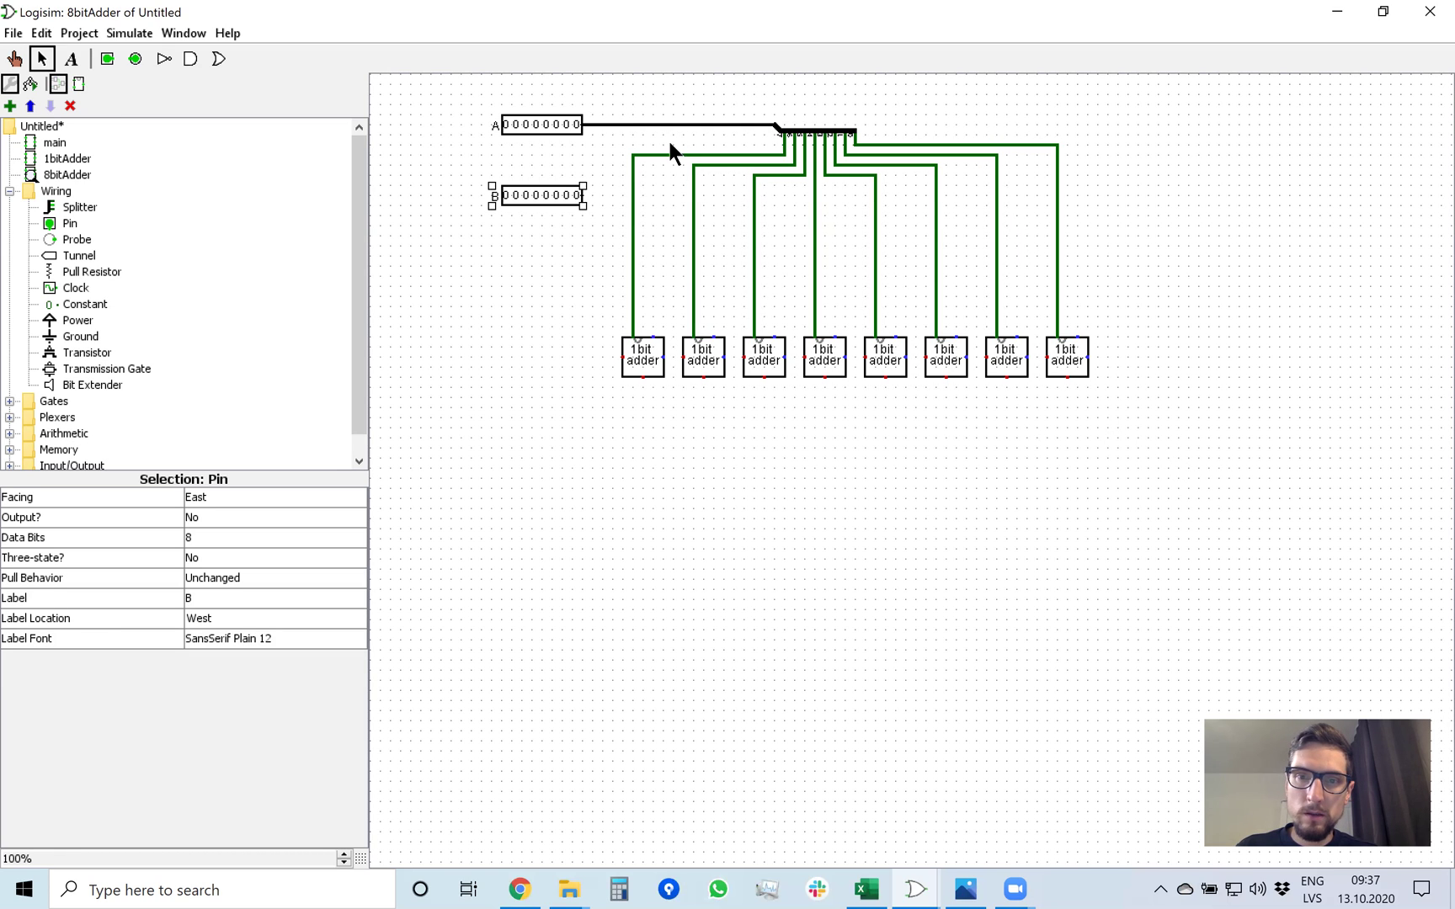
{"action": "left_click", "coordinate": [781, 175]}
{"action": "left_click", "coordinate": [785, 173]}
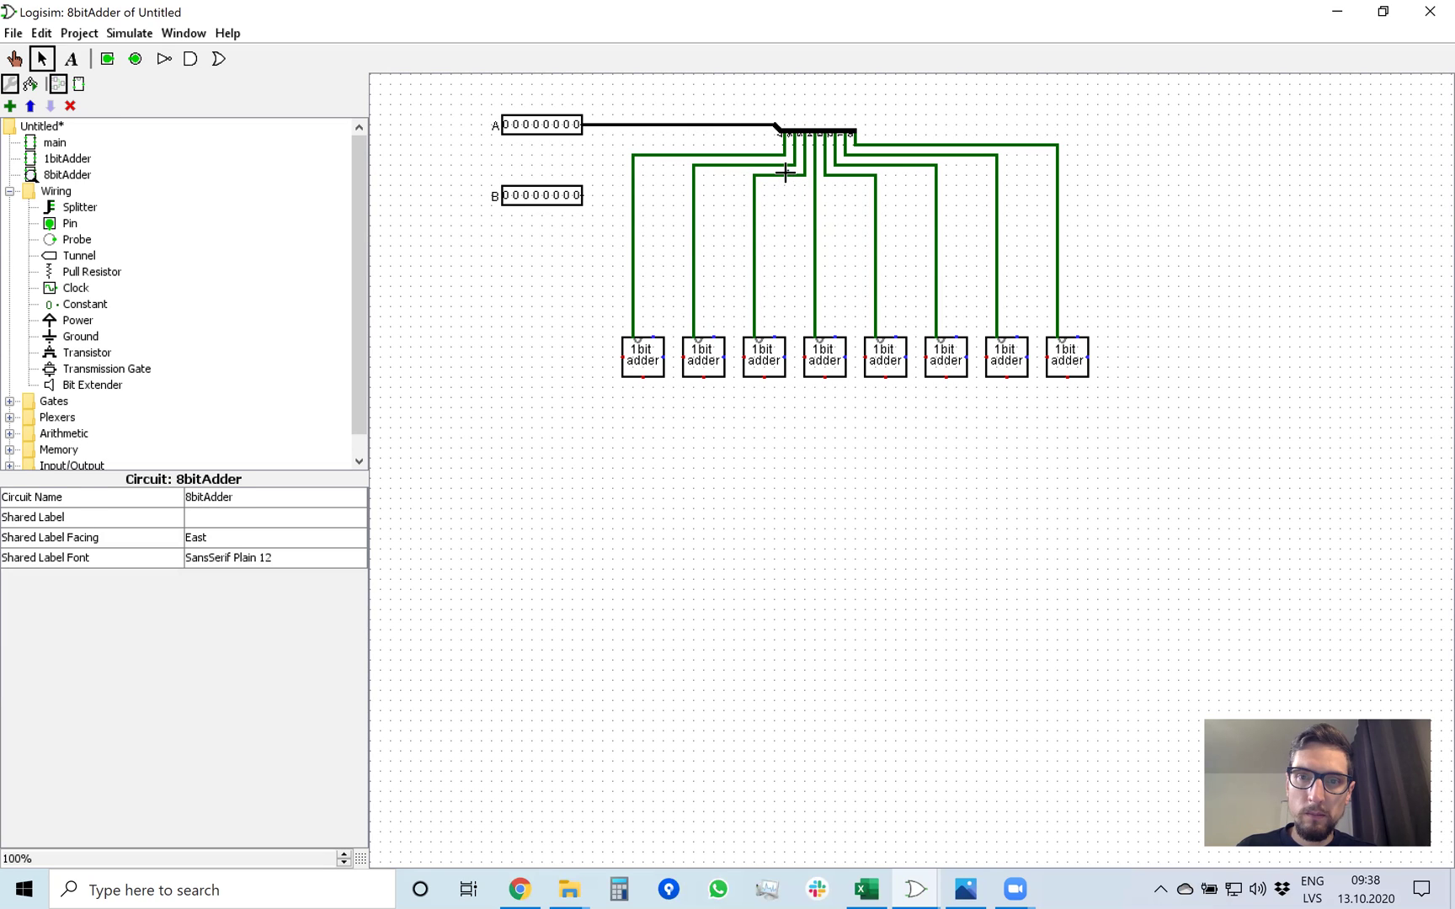
{"action": "left_click_drag", "start_coordinate": [782, 174], "coordinate": [772, 286]}
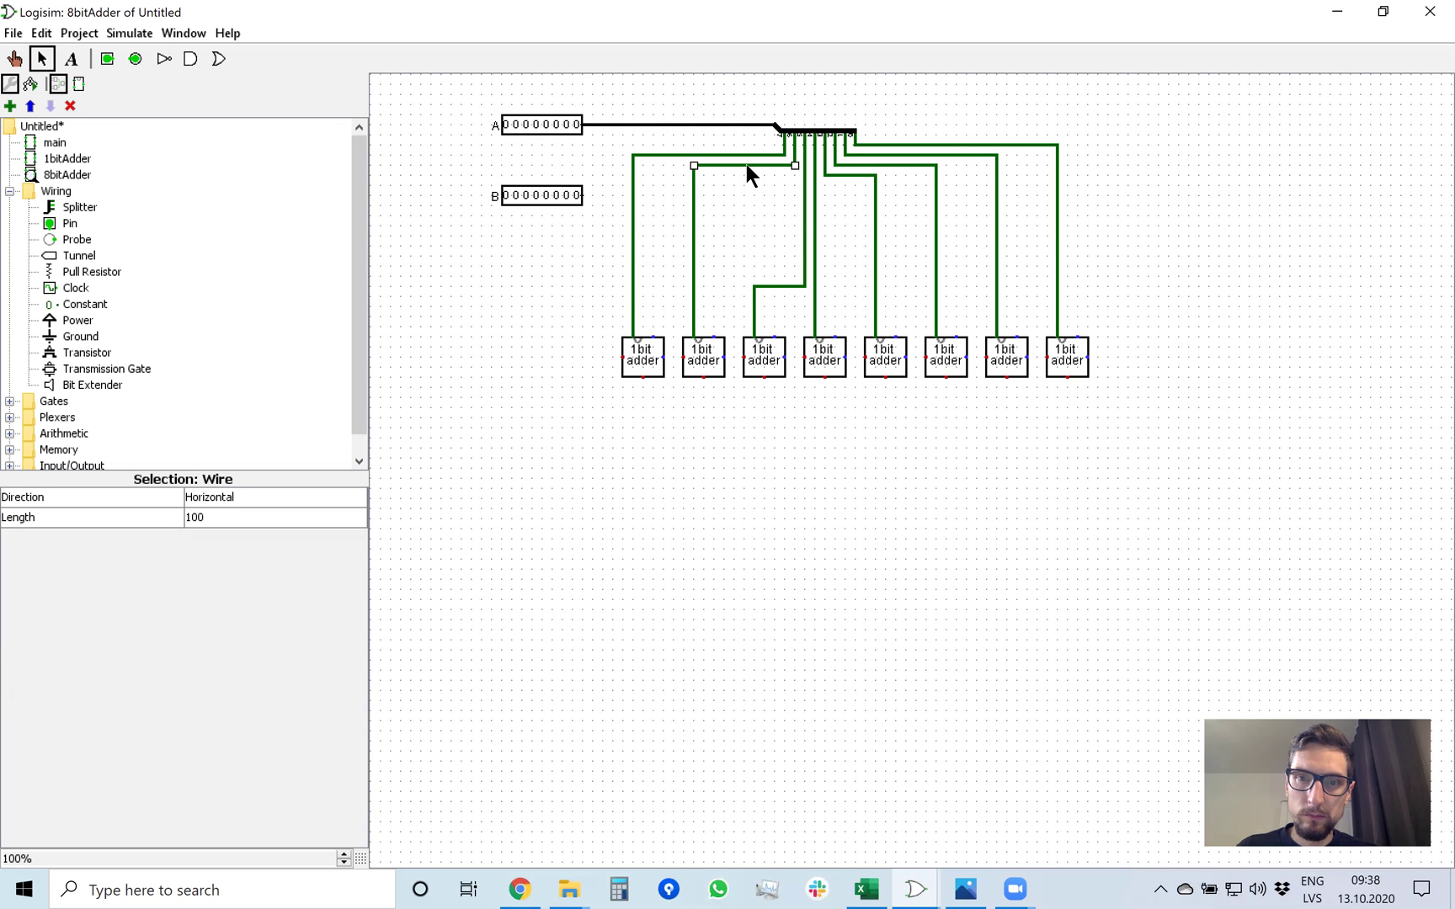
{"action": "left_click", "coordinate": [740, 165]}
{"action": "left_click_drag", "start_coordinate": [740, 169], "coordinate": [739, 277]}
{"action": "left_click", "coordinate": [717, 156]}
{"action": "left_click_drag", "start_coordinate": [717, 156], "coordinate": [718, 266]}
{"action": "left_click", "coordinate": [695, 173]}
Duplicate pin A's splitter, place the copy beside pin B, align the two and wire pin B to the splitter.
{"action": "left_click", "coordinate": [812, 127]}
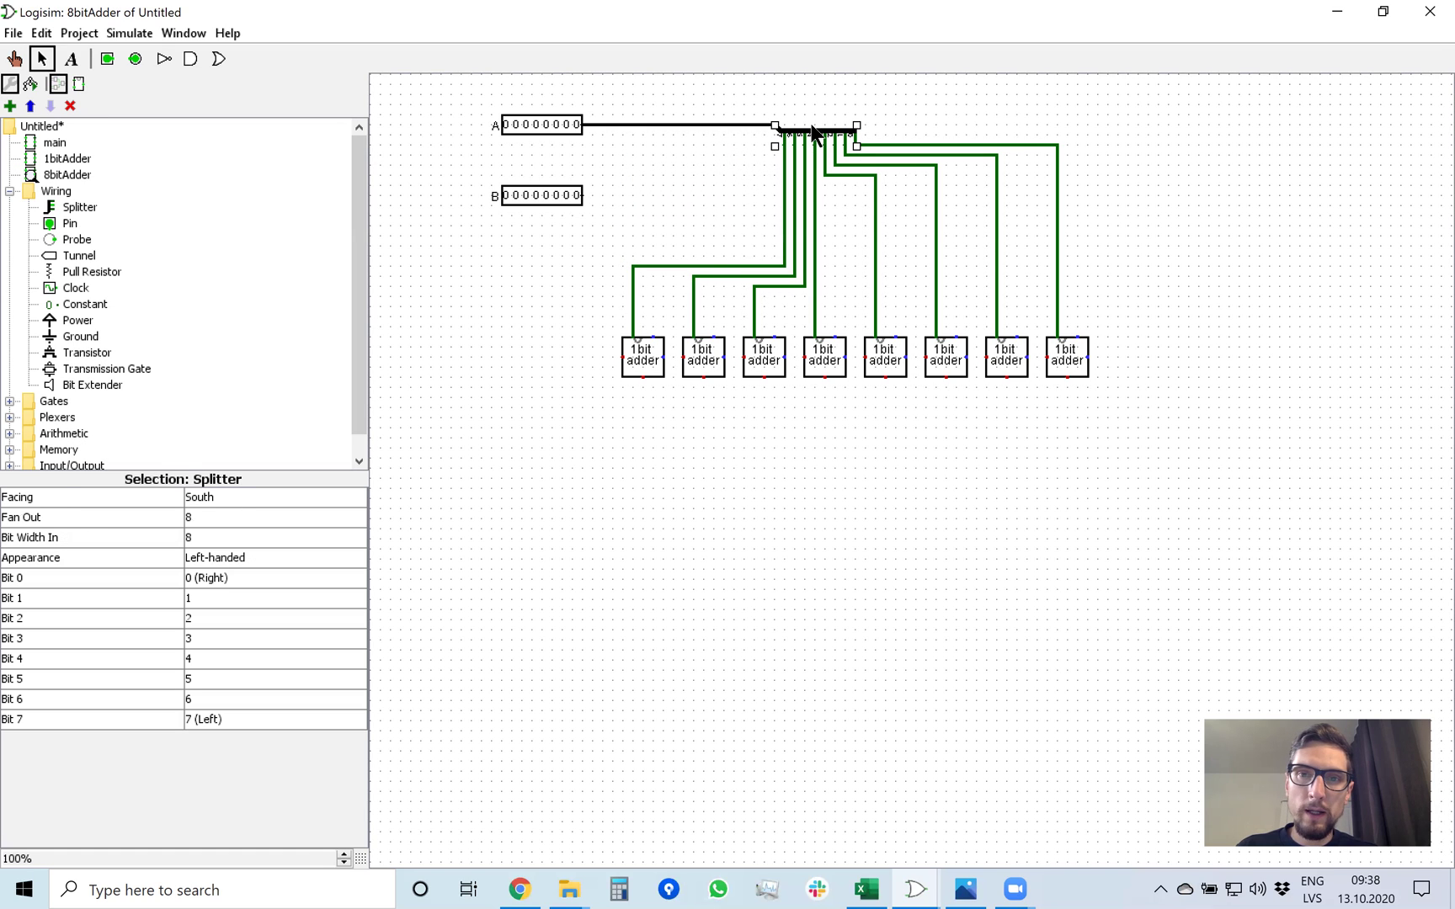
{"action": "left_click_drag", "start_coordinate": [814, 133], "coordinate": [744, 152]}
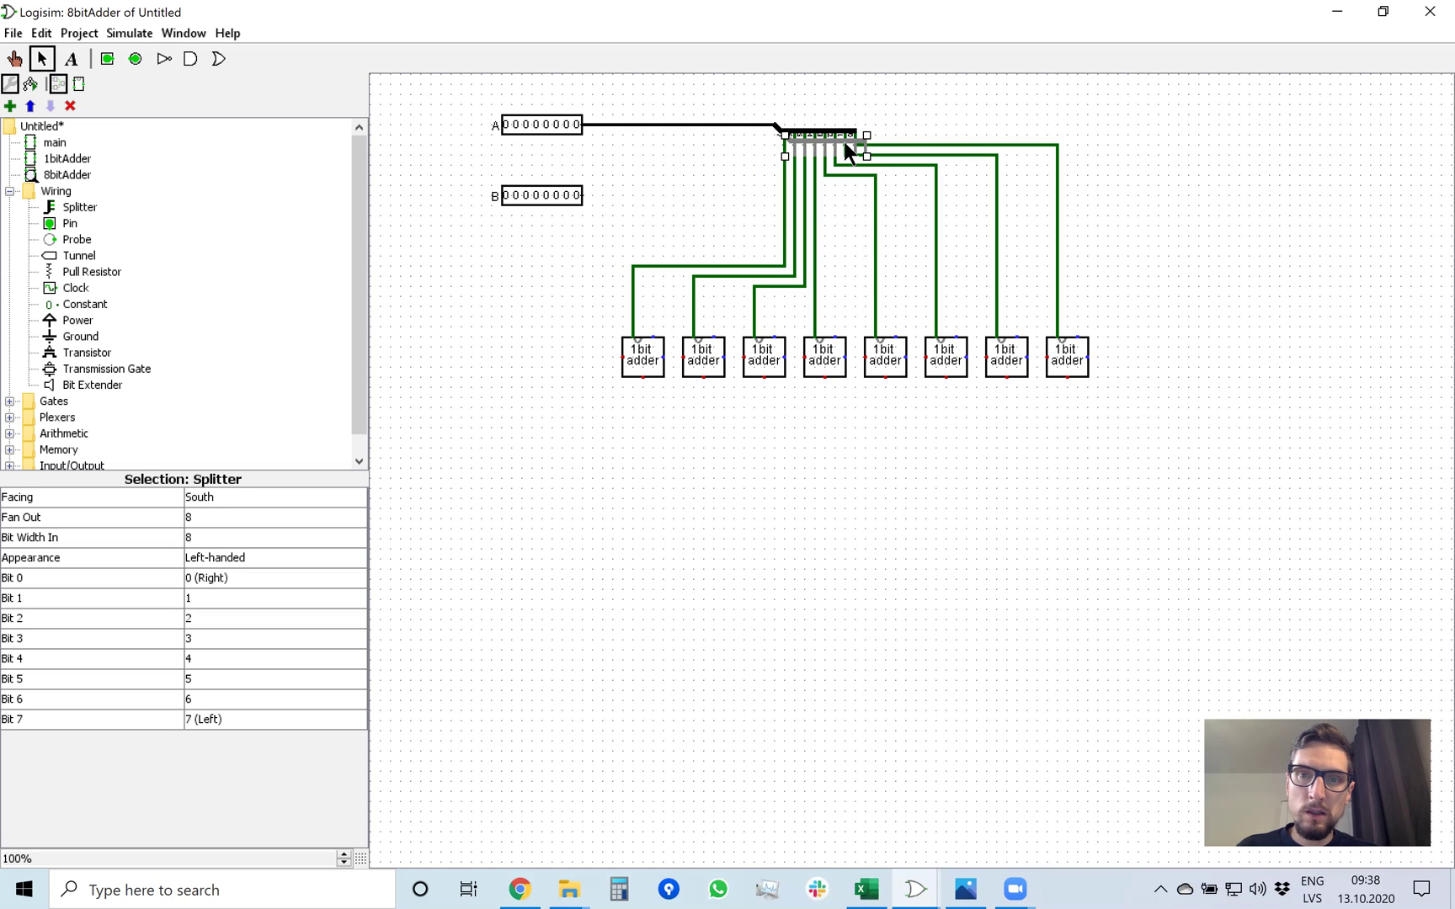
{"action": "key", "text": "ctrl+d"}
{"action": "left_click_drag", "start_coordinate": [834, 140], "coordinate": [684, 199]}
{"action": "left_click_drag", "start_coordinate": [437, 242], "coordinate": [680, 173]}
{"action": "left_click", "coordinate": [699, 217]}
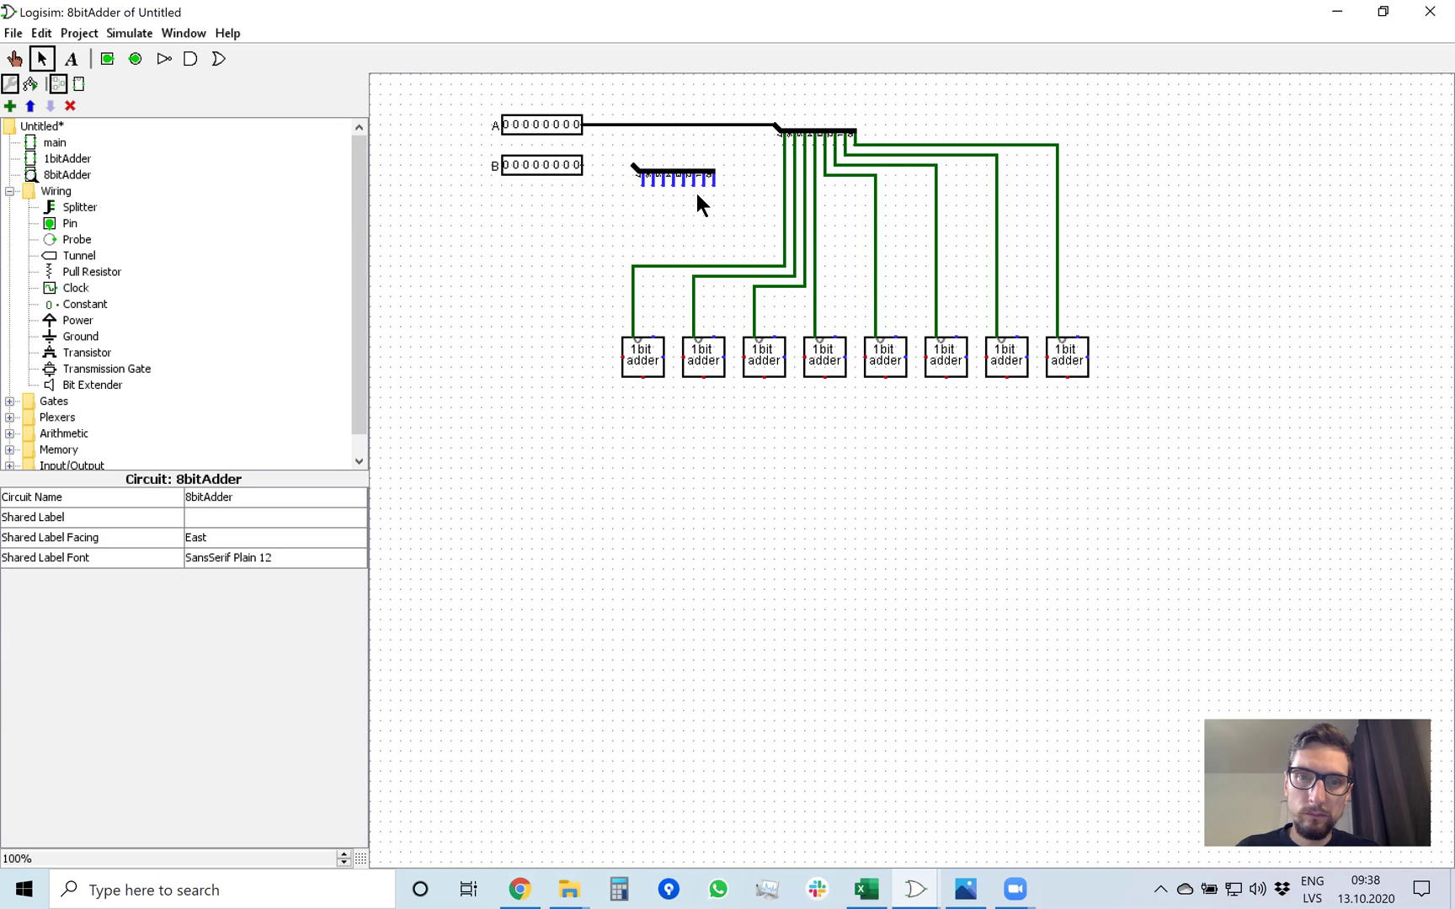
{"action": "left_click_drag", "start_coordinate": [632, 162], "coordinate": [632, 165]}
Wire bits 0 to 4 of pin B's splitter to the B inputs of the five rightmost adders, starting from the rightmost.
{"action": "left_click_drag", "start_coordinate": [717, 183], "coordinate": [965, 203]}
{"action": "mouse_move", "coordinate": [1037, 256]}
{"action": "left_mouse_down"}
{"action": "mouse_move", "coordinate": [1082, 315]}
{"action": "mouse_move", "coordinate": [1079, 338]}
{"action": "left_mouse_up"}
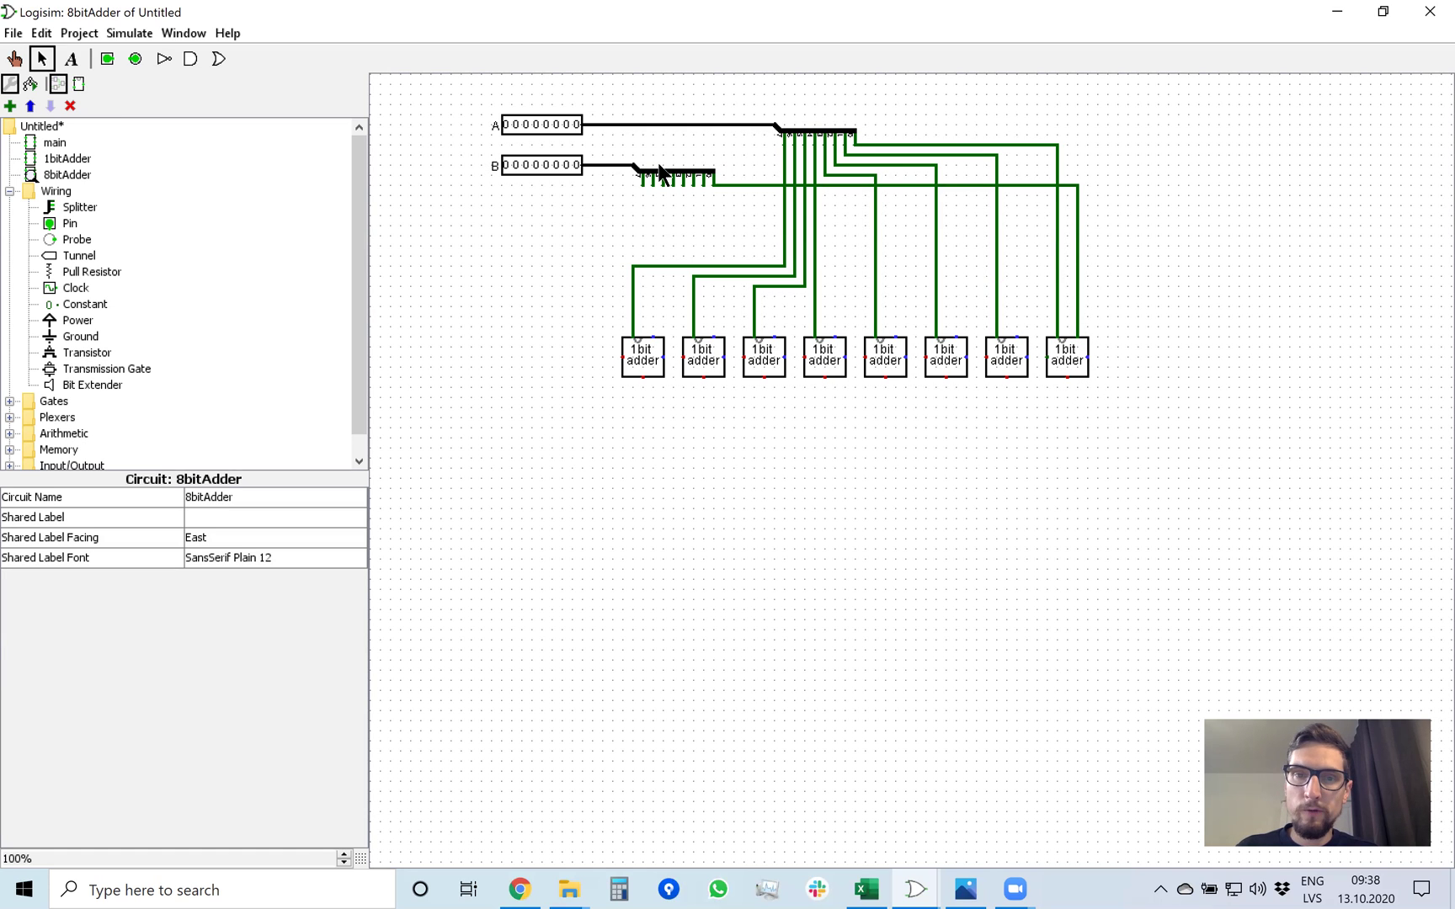
{"action": "mouse_move", "coordinate": [703, 182]}
{"action": "left_mouse_down"}
{"action": "mouse_move", "coordinate": [750, 217]}
{"action": "mouse_move", "coordinate": [1016, 193]}
{"action": "left_mouse_up"}
{"action": "left_click_drag", "start_coordinate": [1016, 195], "coordinate": [1017, 339]}
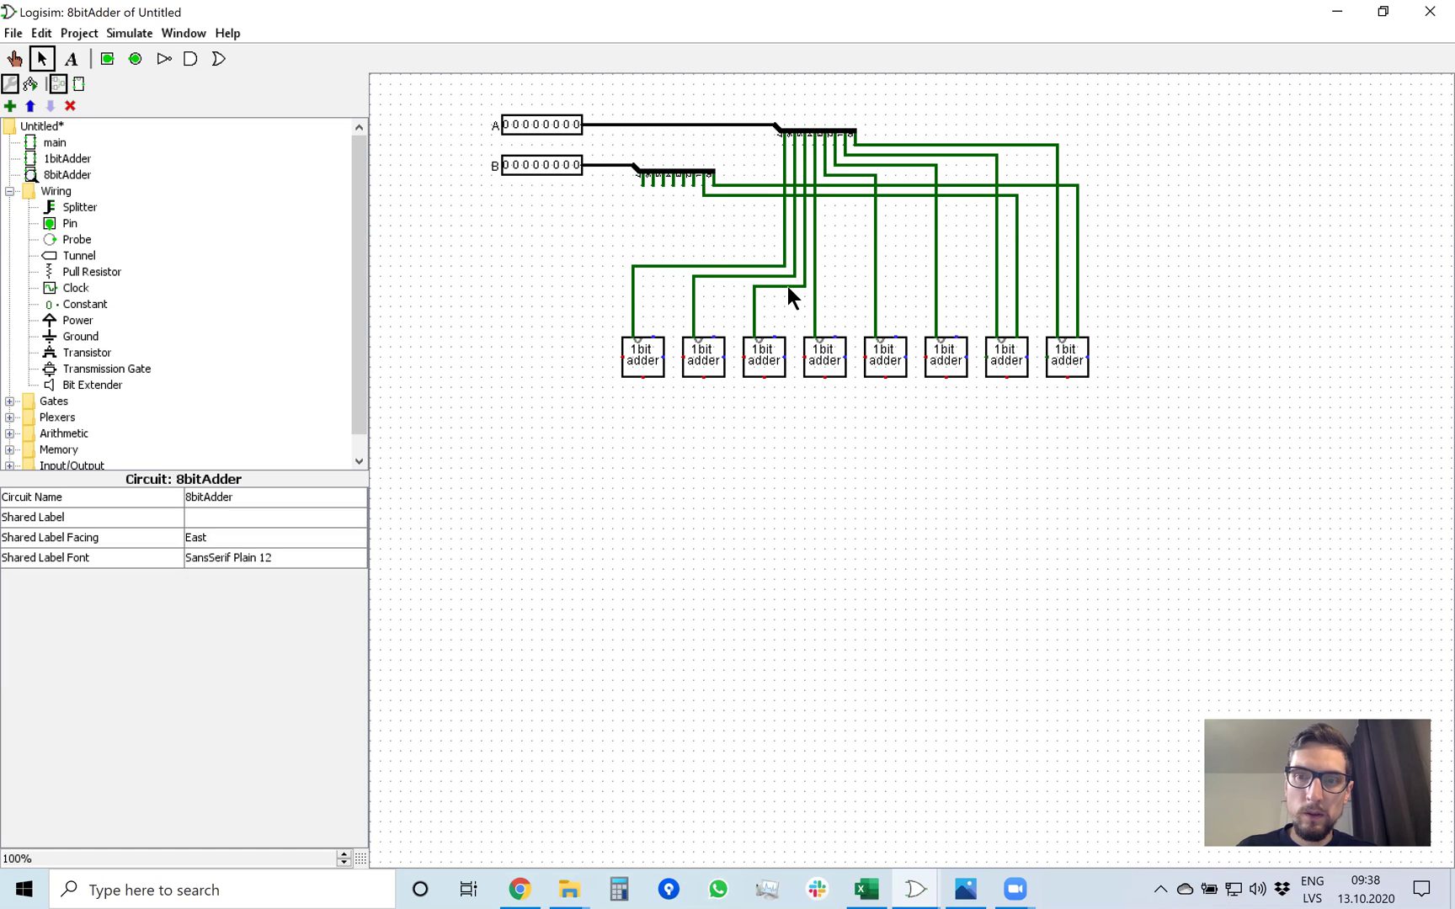
{"action": "left_click", "coordinate": [698, 187]}
{"action": "left_click_drag", "start_coordinate": [693, 183], "coordinate": [956, 339]}
{"action": "left_click_drag", "start_coordinate": [685, 185], "coordinate": [895, 336]}
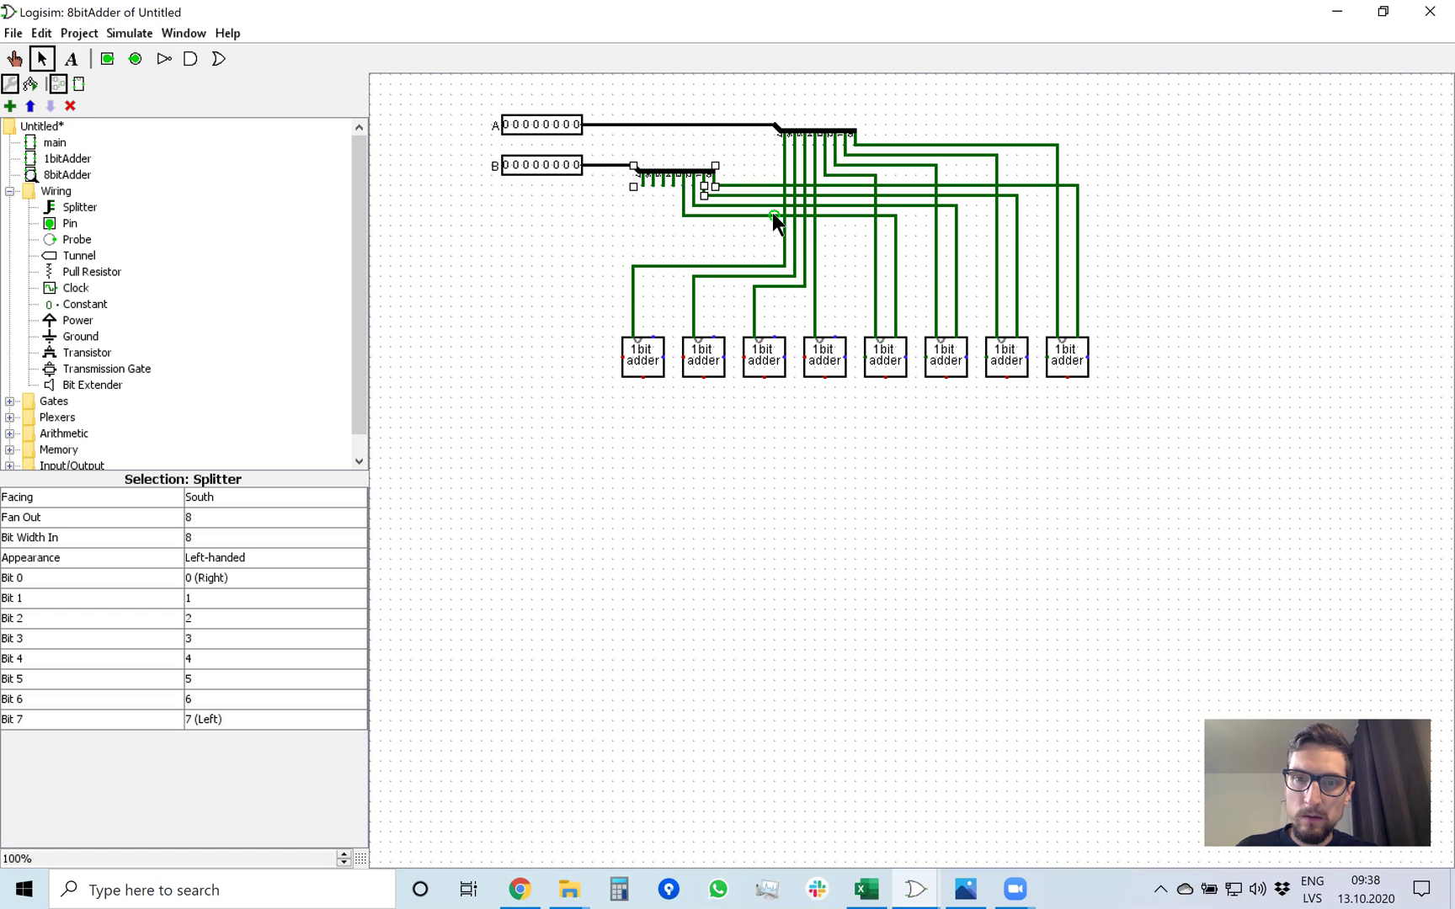
{"action": "left_click", "coordinate": [658, 225]}
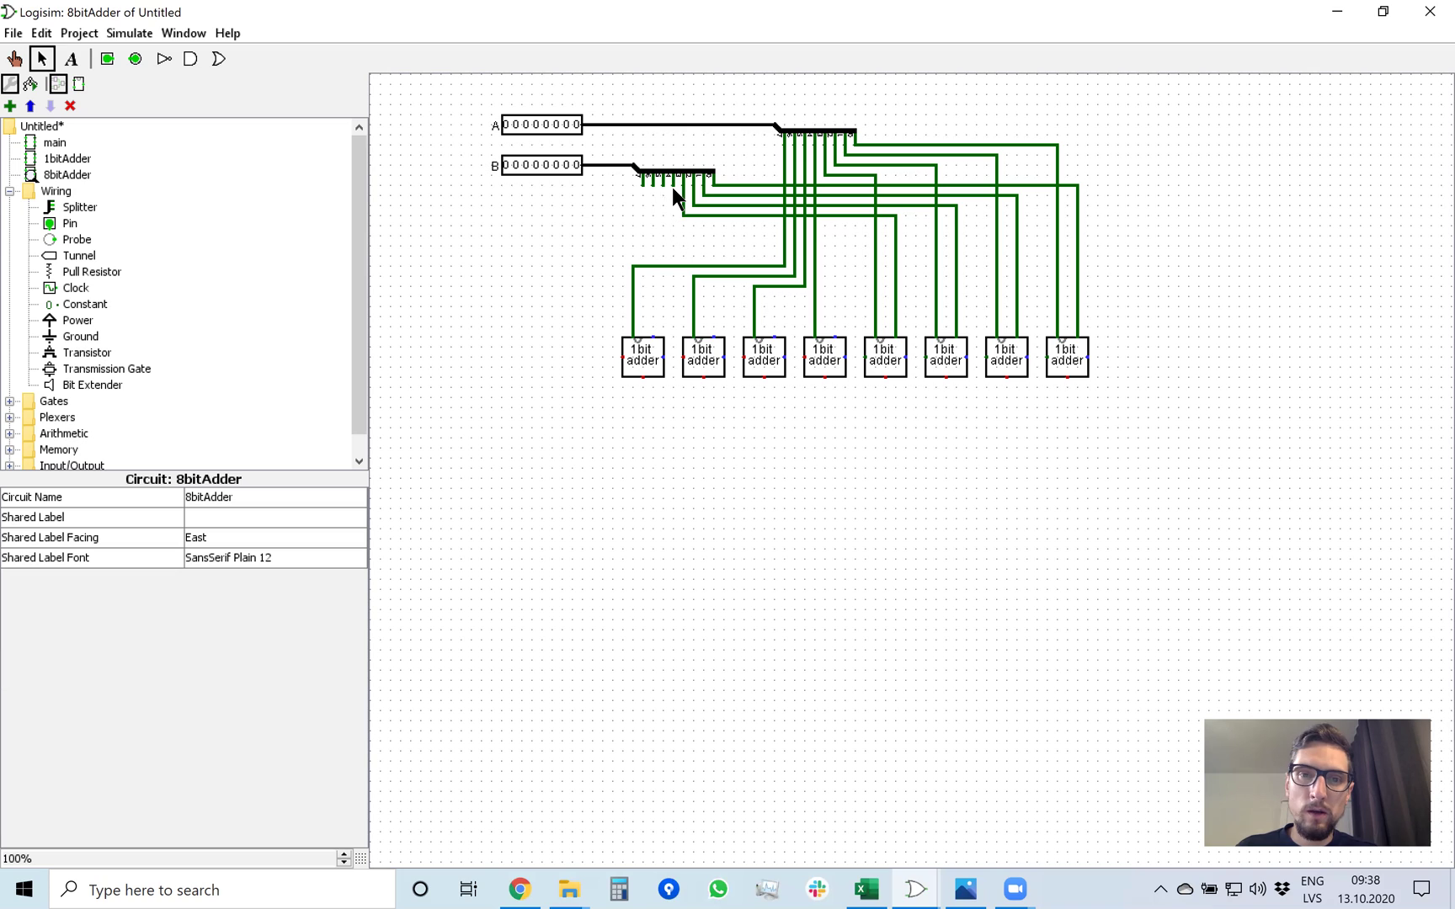
{"action": "left_click_drag", "start_coordinate": [672, 179], "coordinate": [836, 226]}
{"action": "left_click_drag", "start_coordinate": [835, 337], "coordinate": [834, 338]}
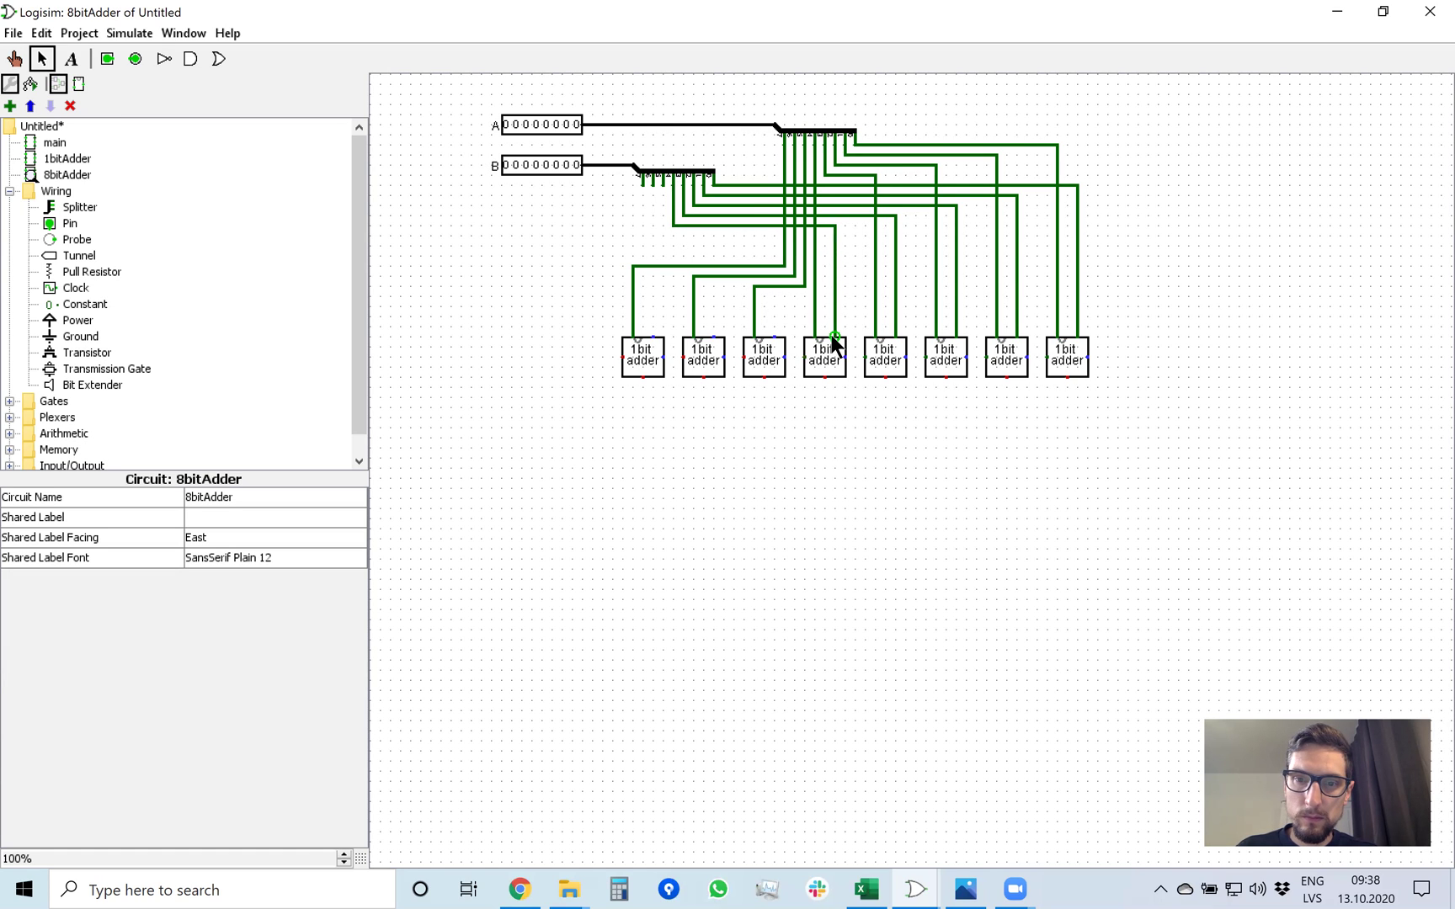
Lower the three left A wires further and wire the remaining outputs of B's splitter to the three leftmost adders' B inputs.
{"action": "left_click", "coordinate": [783, 284]}
{"action": "mouse_move", "coordinate": [783, 285]}
{"action": "left_mouse_down"}
{"action": "mouse_move", "coordinate": [785, 313]}
{"action": "mouse_move", "coordinate": [757, 264]}
{"action": "mouse_move", "coordinate": [759, 286]}
{"action": "left_mouse_up"}
{"action": "left_click", "coordinate": [663, 223]}
{"action": "mouse_move", "coordinate": [662, 179]}
{"action": "left_mouse_down"}
{"action": "mouse_move", "coordinate": [666, 221]}
{"action": "mouse_move", "coordinate": [705, 243]}
{"action": "mouse_move", "coordinate": [769, 236]}
{"action": "mouse_move", "coordinate": [775, 337]}
{"action": "left_mouse_up"}
{"action": "left_click_drag", "start_coordinate": [652, 183], "coordinate": [654, 337]}
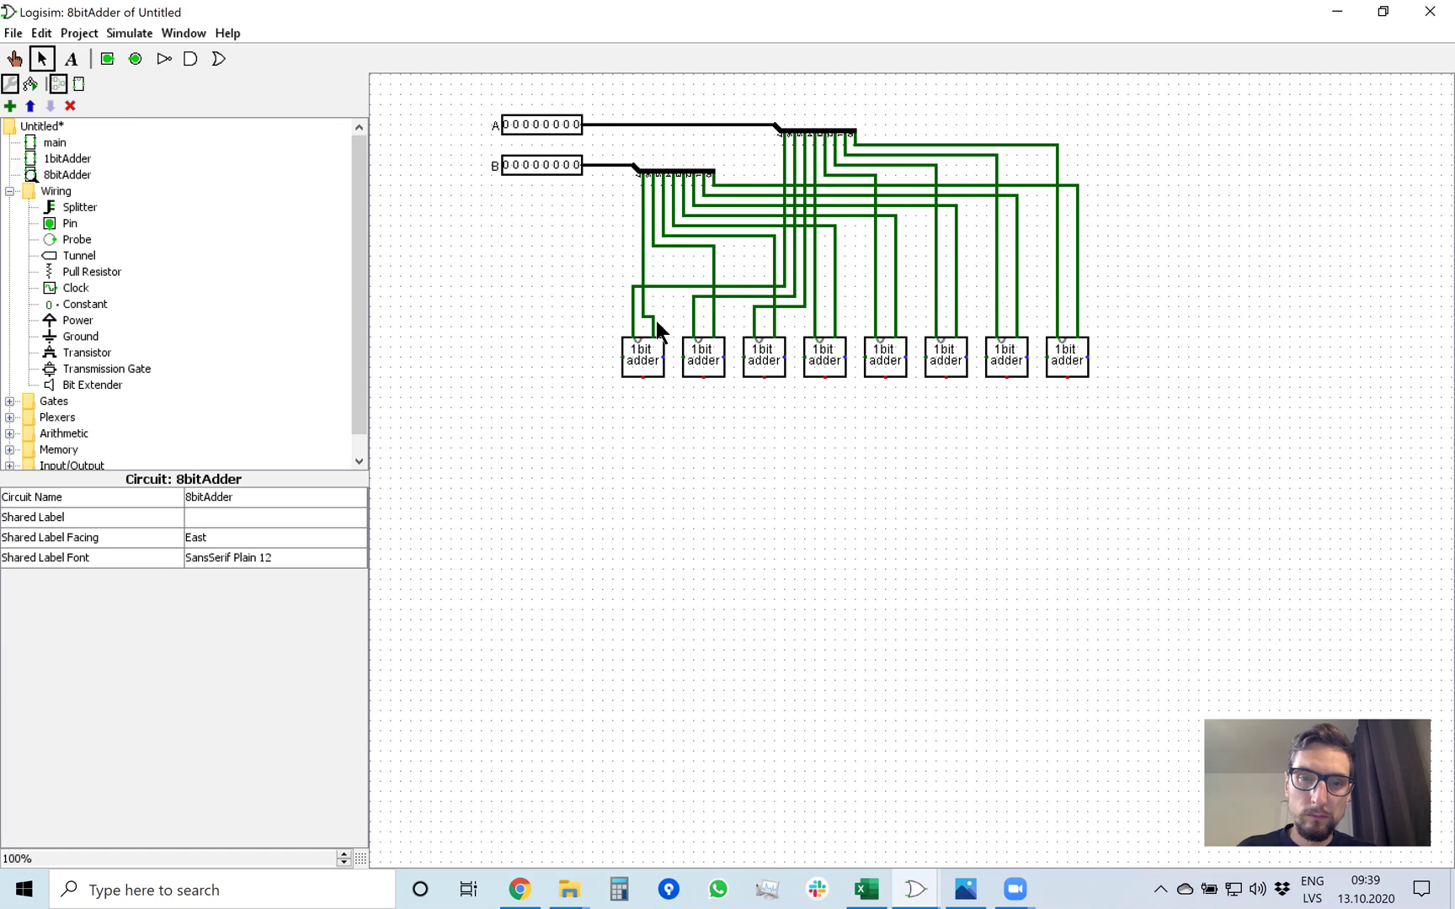
Delete the leftmost adder's B wire and redraw it with its bend above the horizontal A wires.
{"action": "left_click", "coordinate": [647, 318]}
{"action": "left_click_drag", "start_coordinate": [648, 286], "coordinate": [650, 319]}
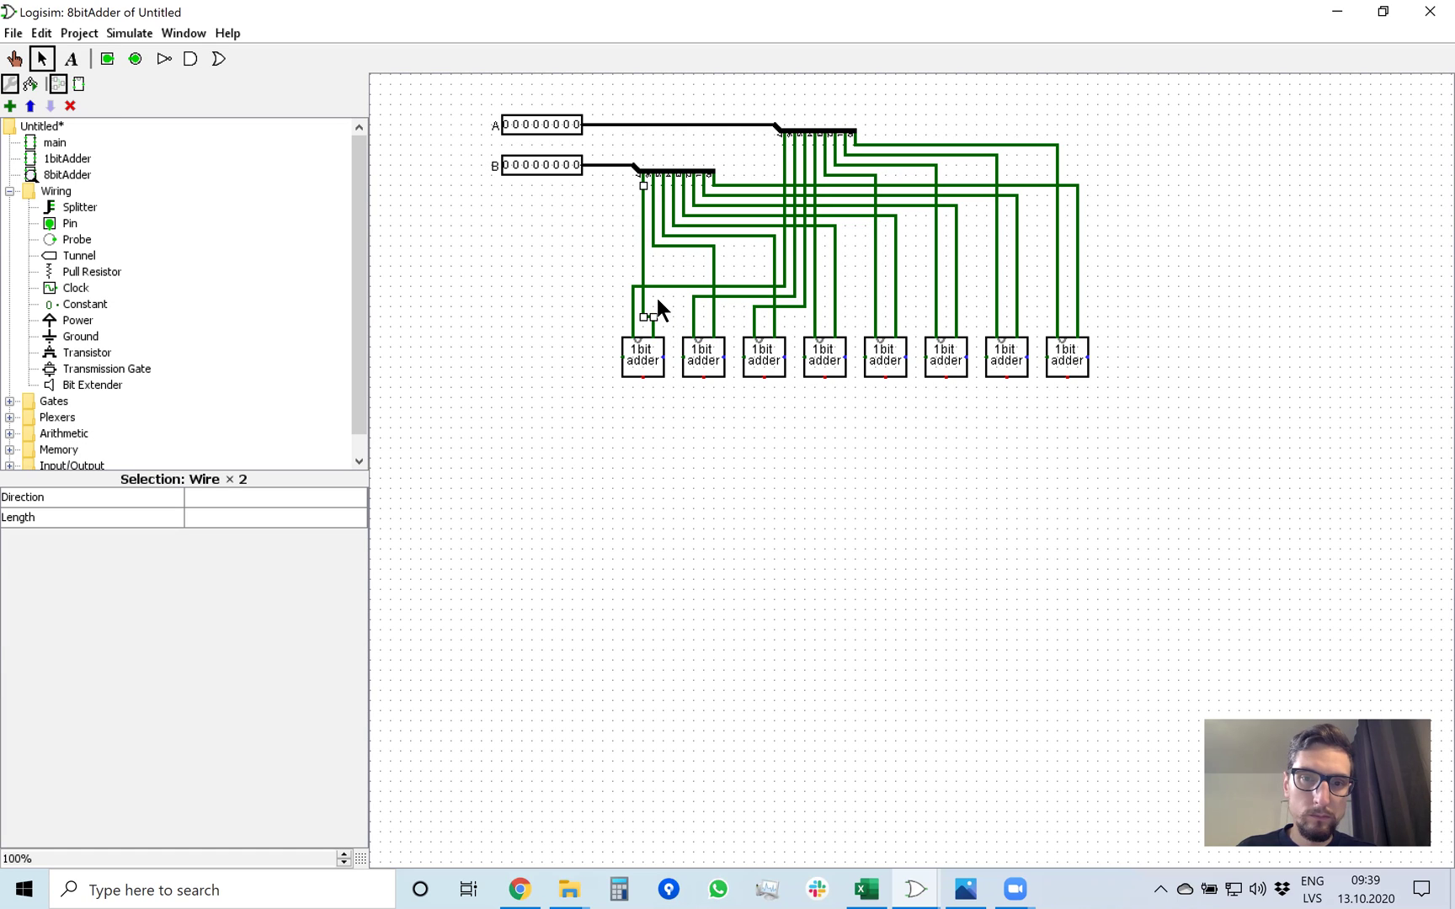
{"action": "key", "text": "Delete"}
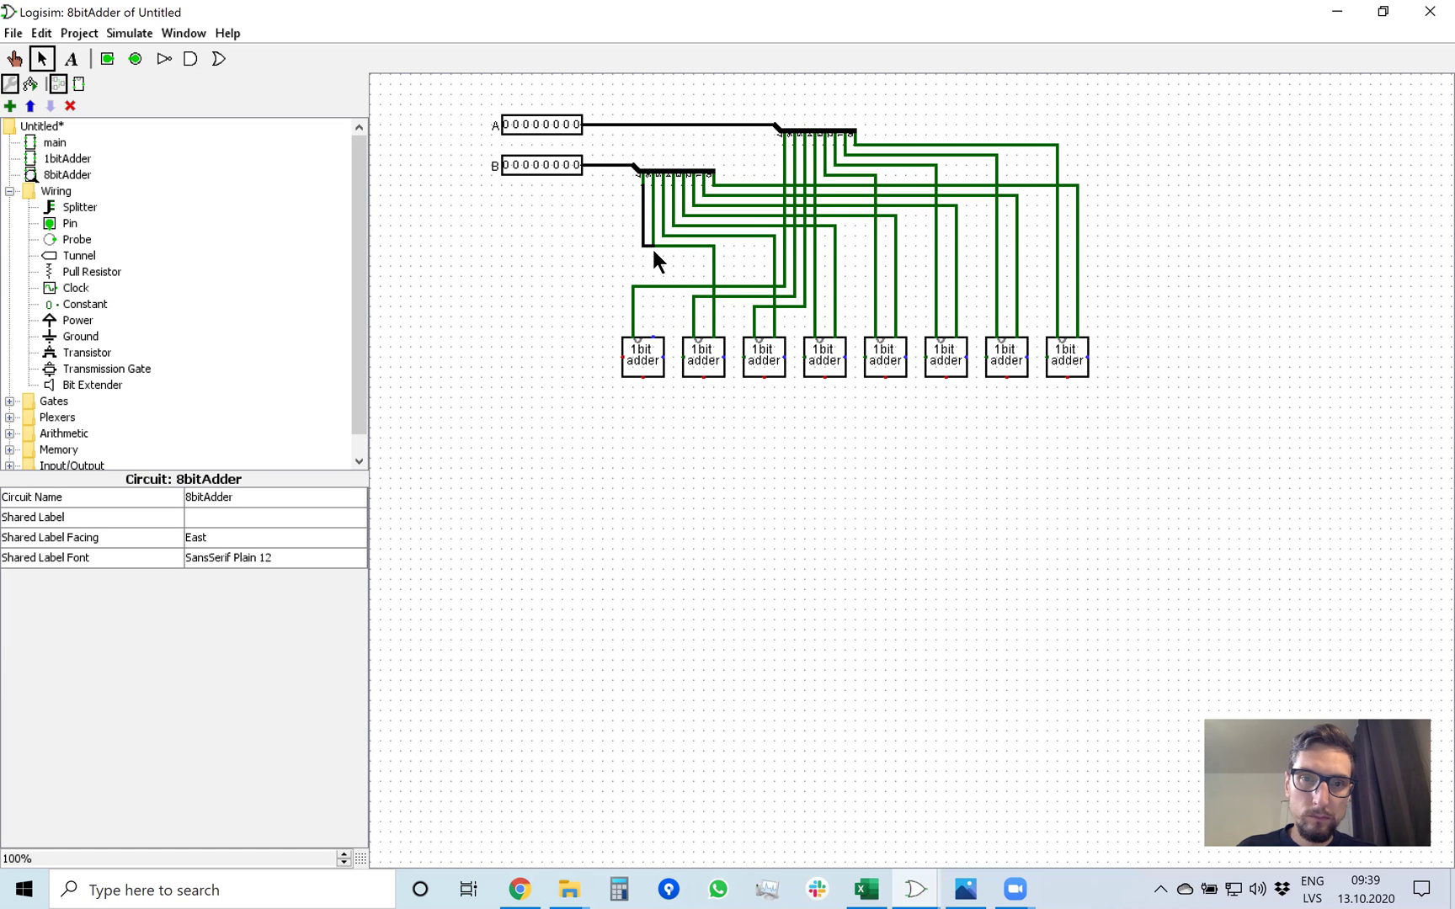
{"action": "left_click_drag", "start_coordinate": [656, 251], "coordinate": [654, 255]}
{"action": "left_click_drag", "start_coordinate": [653, 335], "coordinate": [654, 338]}
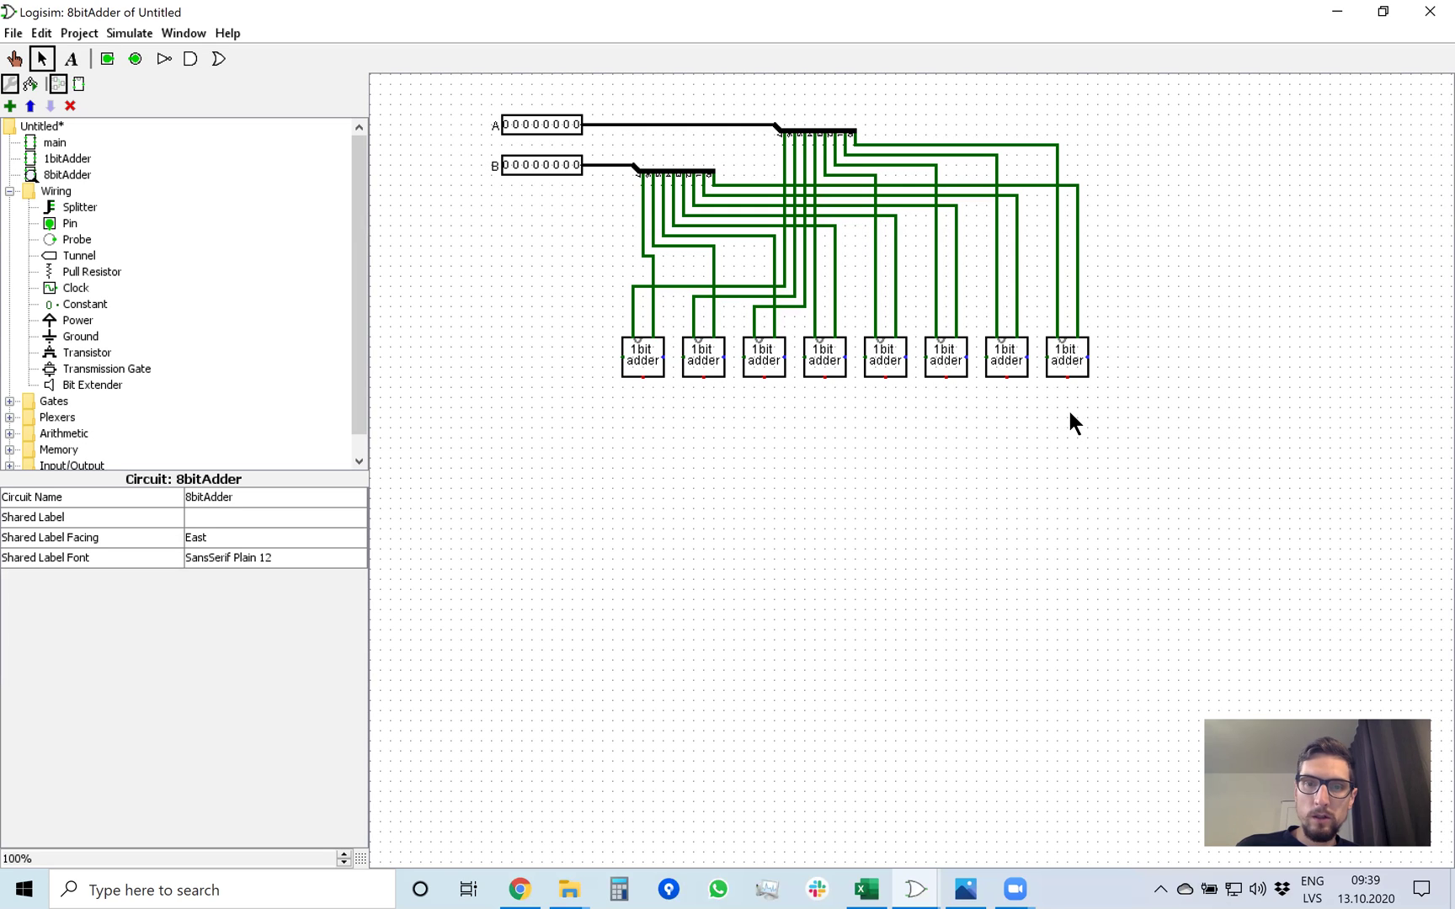
Place a 1-bit input pin to the right of the rightmost adder, labelled Cin and facing West.
{"action": "left_click", "coordinate": [525, 165]}
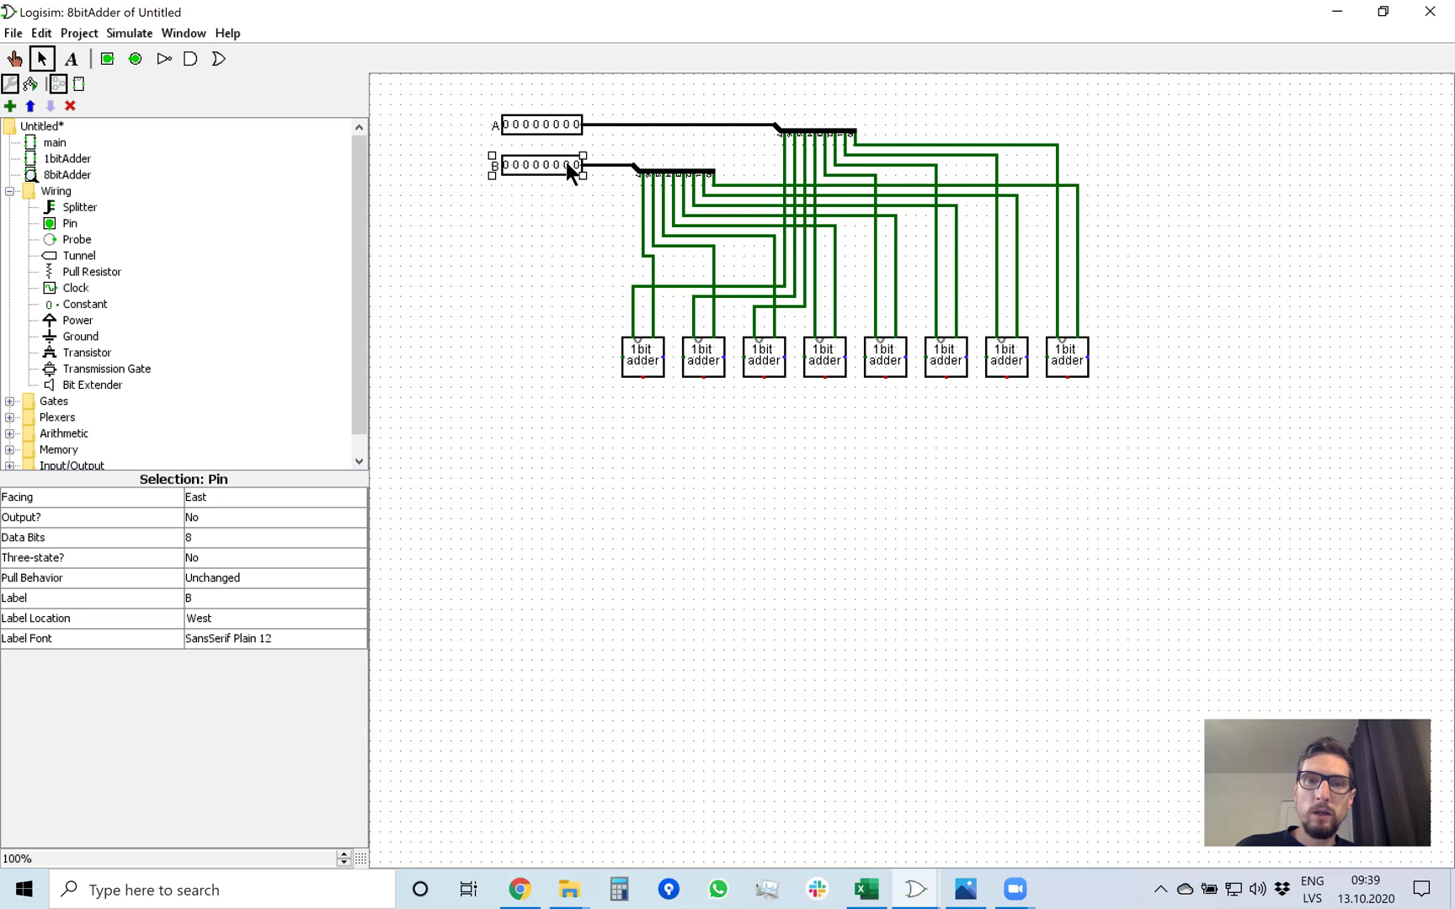
{"action": "left_click", "coordinate": [692, 174]}
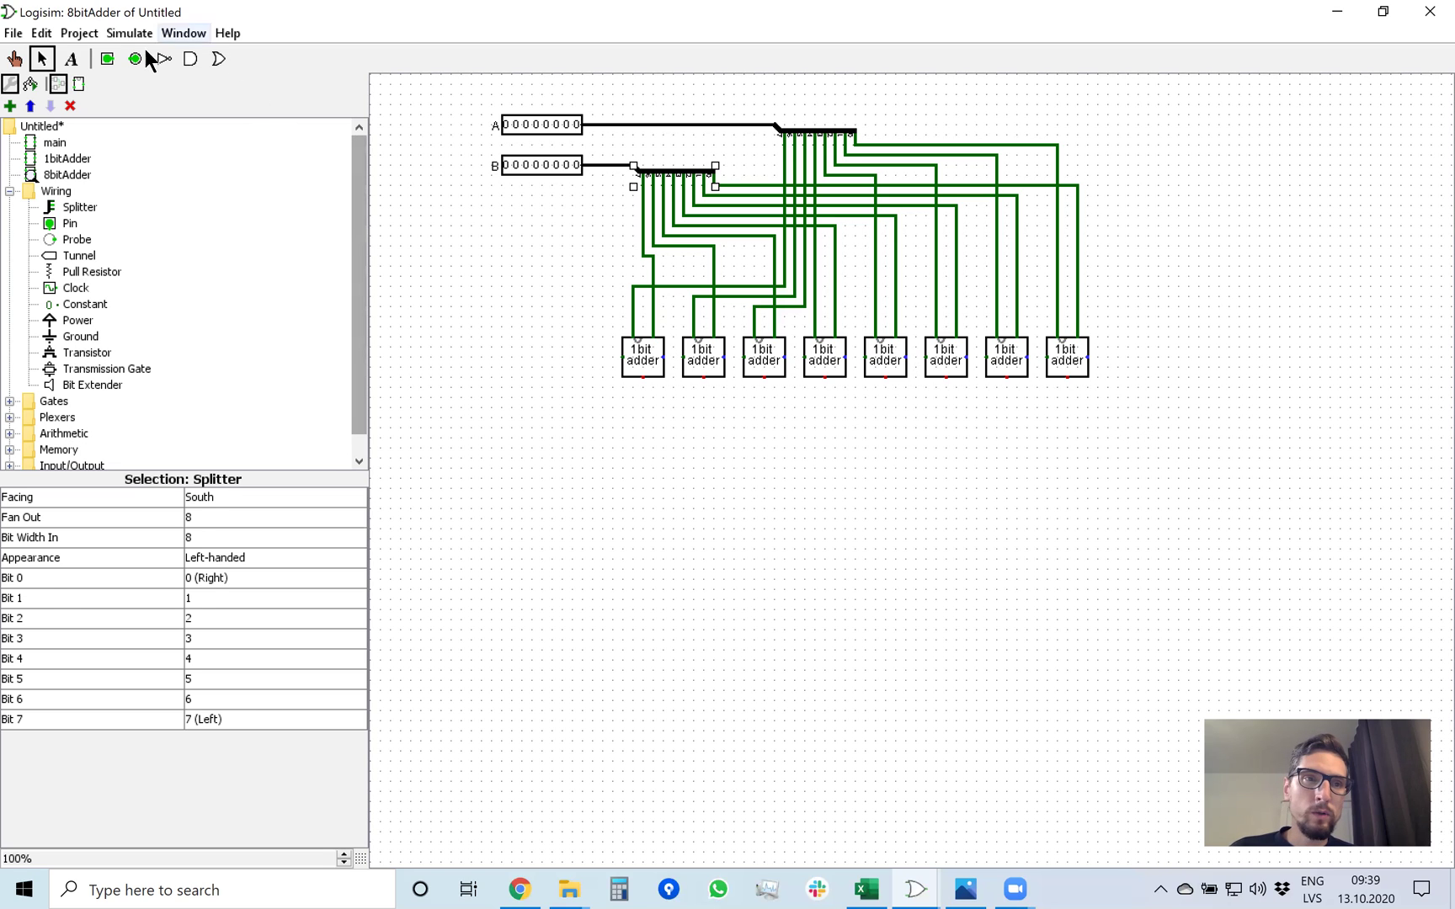
{"action": "left_click", "coordinate": [107, 58]}
{"action": "left_click", "coordinate": [1141, 356]}
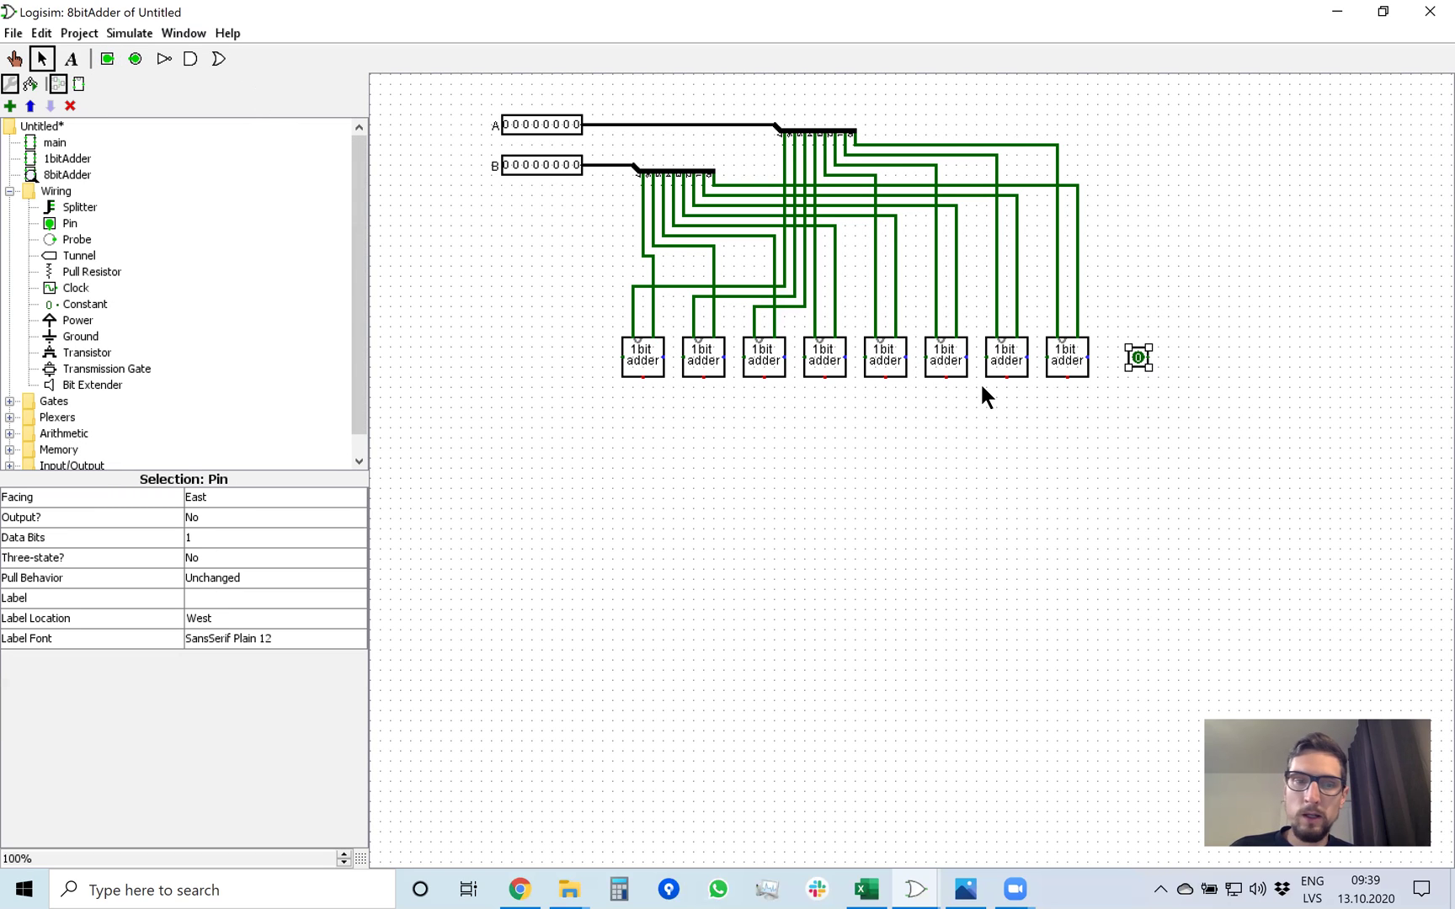
{"action": "left_click", "coordinate": [207, 598]}
{"action": "type", "text": "Cin"}
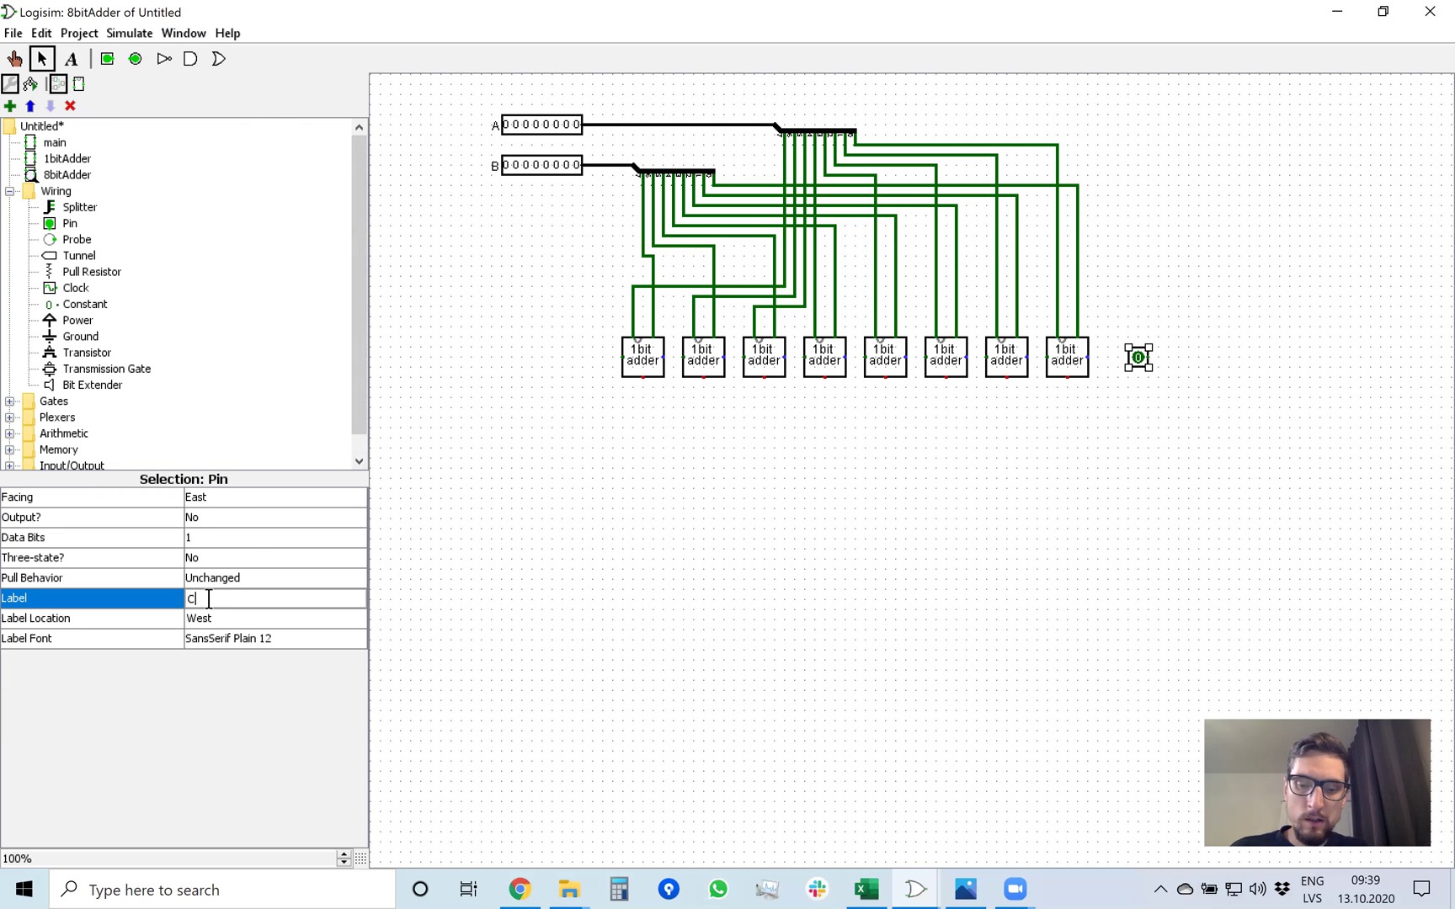
{"action": "key", "text": "Return"}
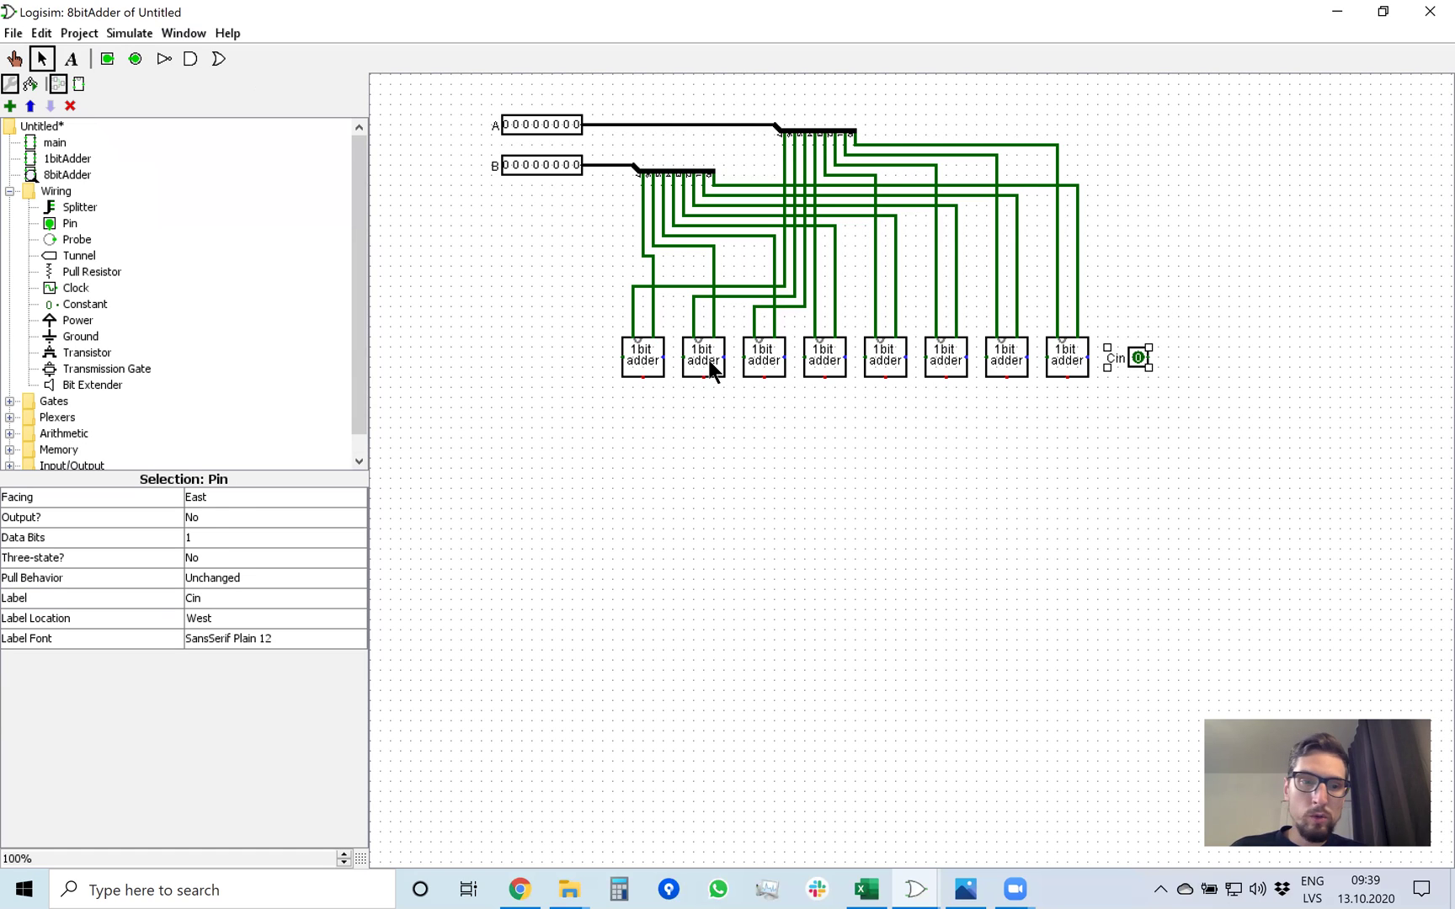
{"action": "left_click", "coordinate": [220, 497]}
{"action": "left_click", "coordinate": [207, 548]}
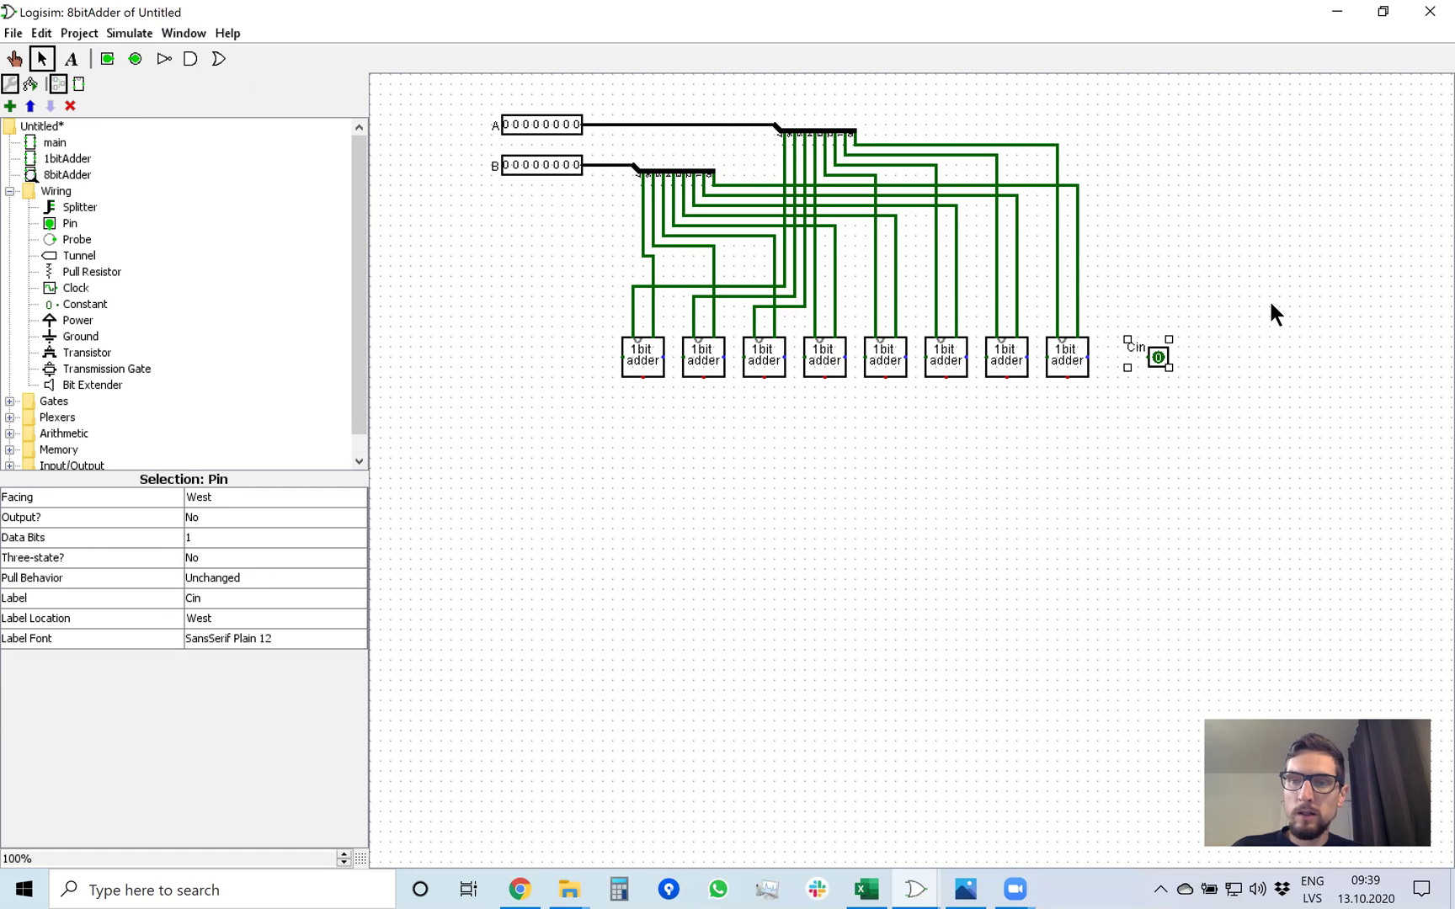
{"action": "left_click", "coordinate": [1309, 313]}
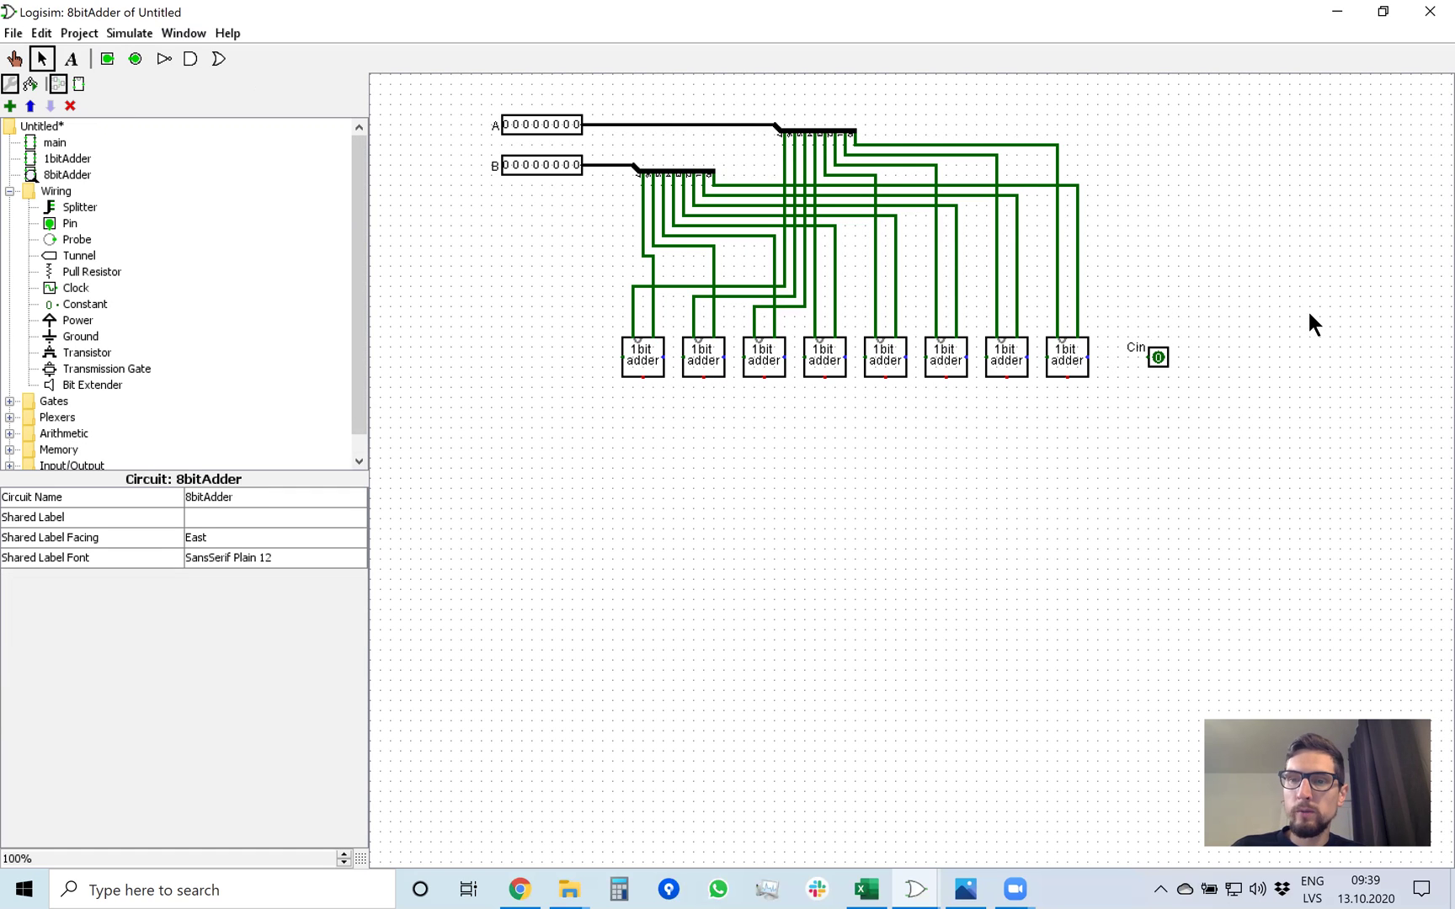
Wire the Cin pin to the carry input of the rightmost 1-bit adder.
{"action": "left_click", "coordinate": [1159, 358]}
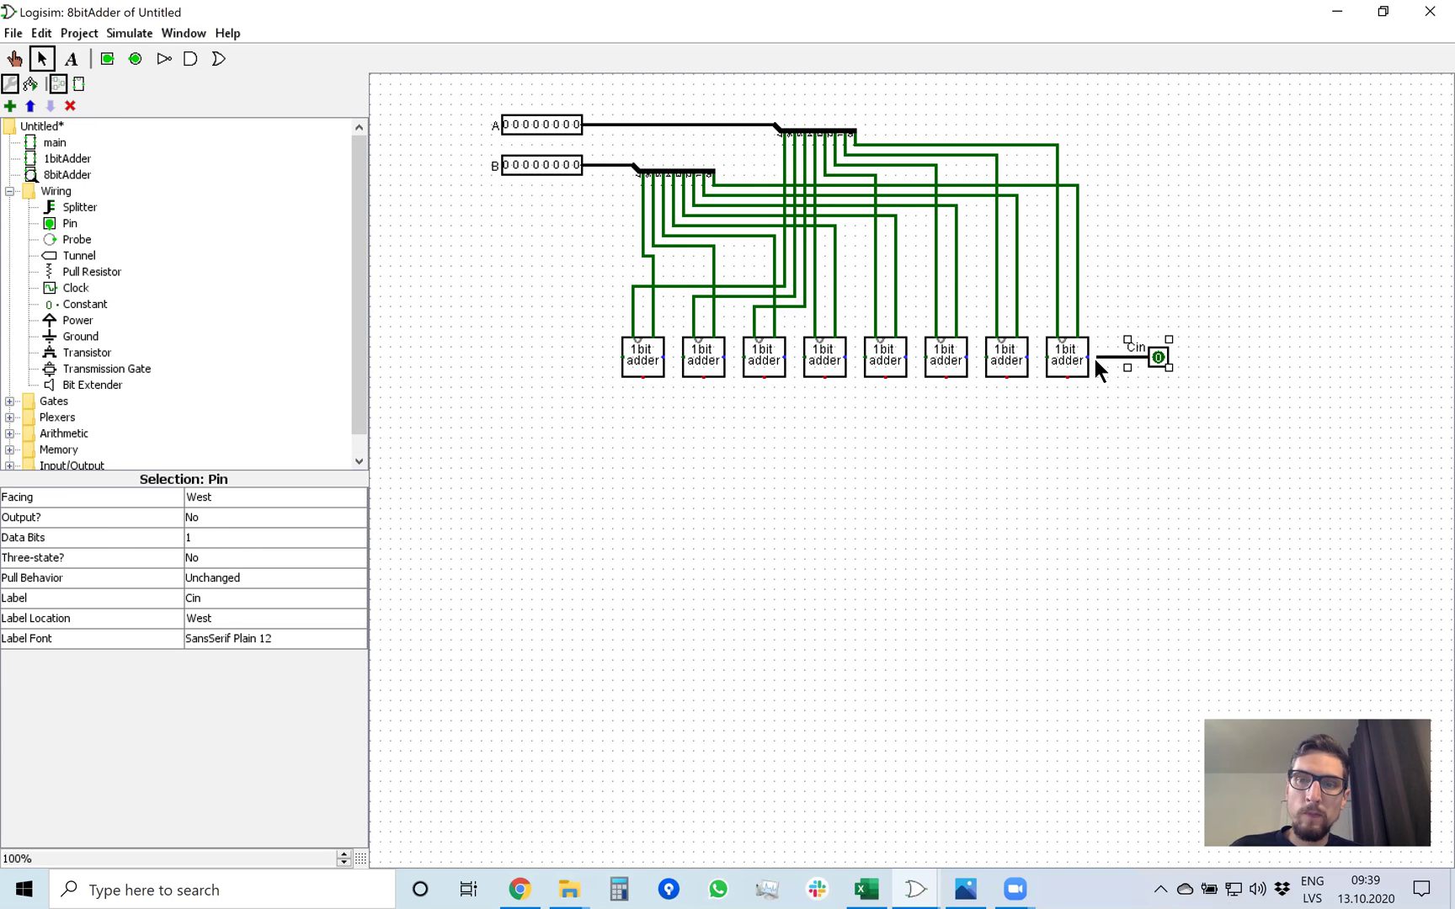
{"action": "left_click_drag", "start_coordinate": [1090, 360], "coordinate": [1087, 357]}
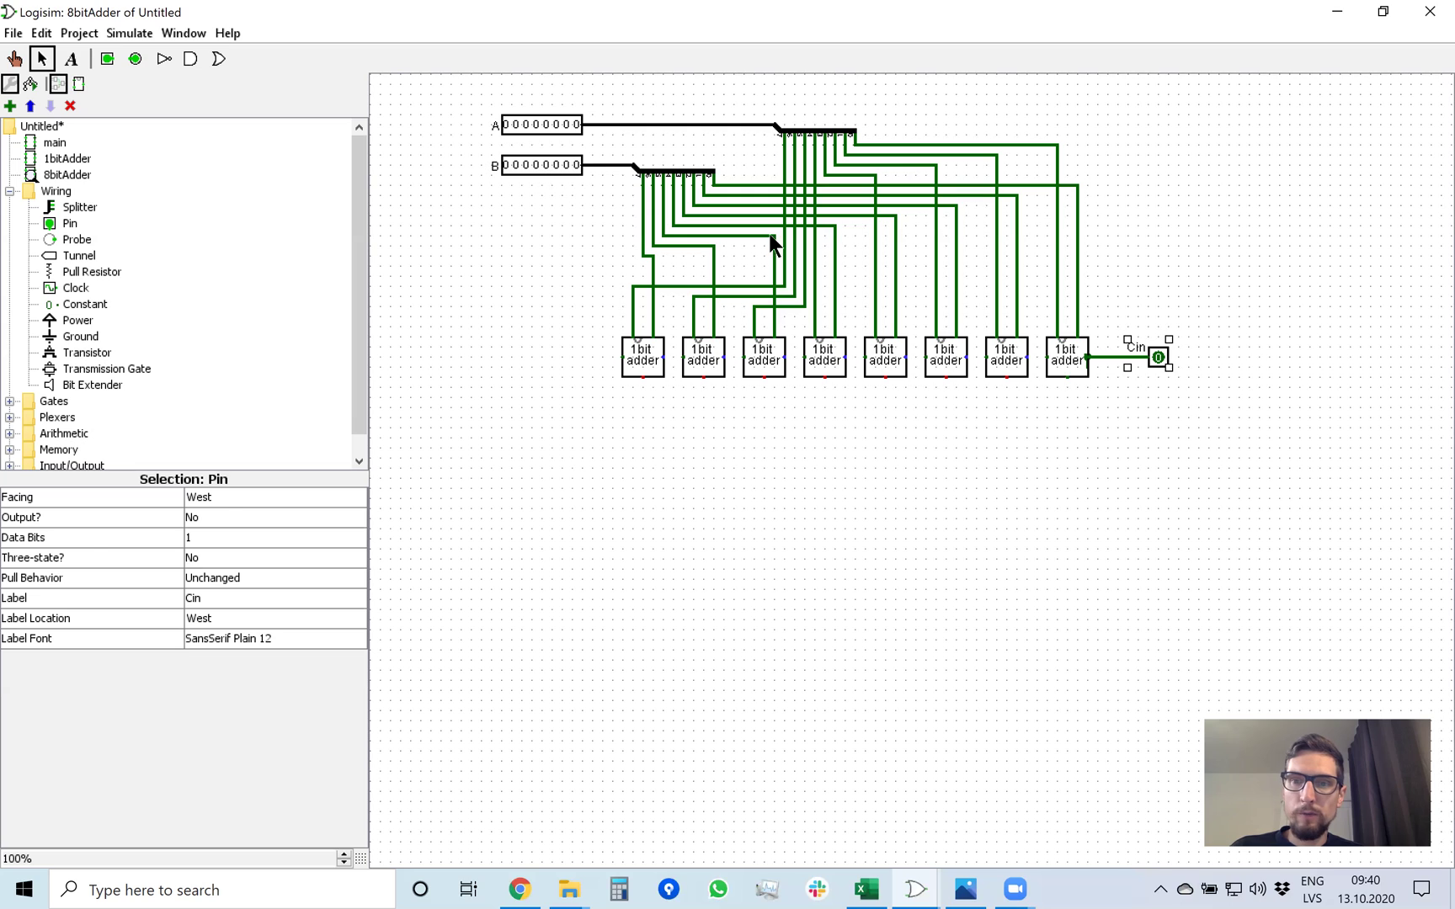
{"action": "left_click", "coordinate": [1117, 399]}
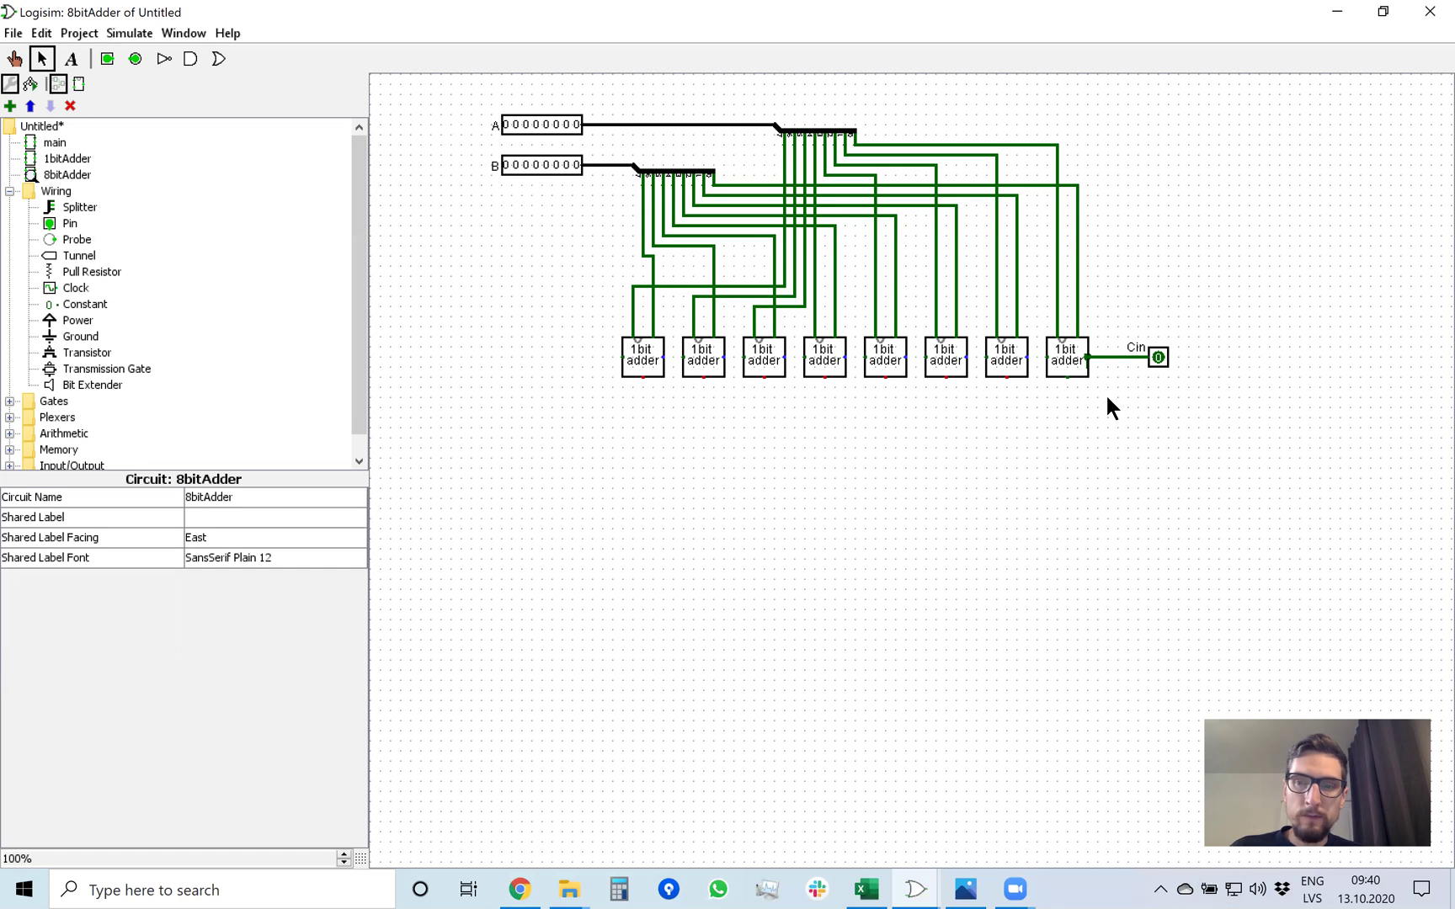
{"action": "left_click", "coordinate": [1090, 354]}
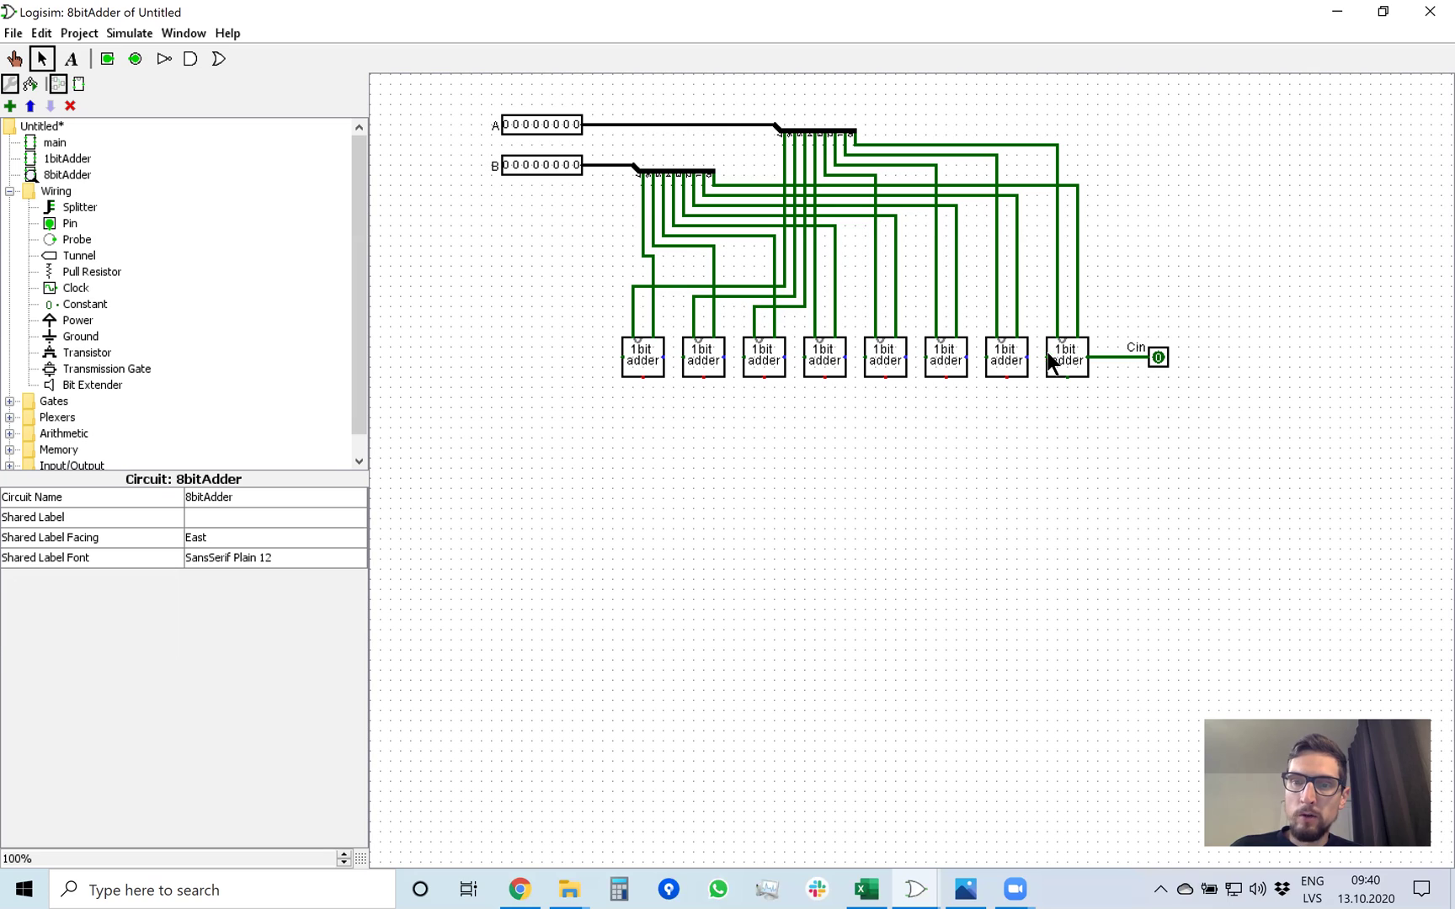
Chain each adder's carry output to the carry input of its left neighbour, and extend a wire from the leftmost adder's carry output.
{"action": "left_click_drag", "start_coordinate": [1039, 357], "coordinate": [1028, 358]}
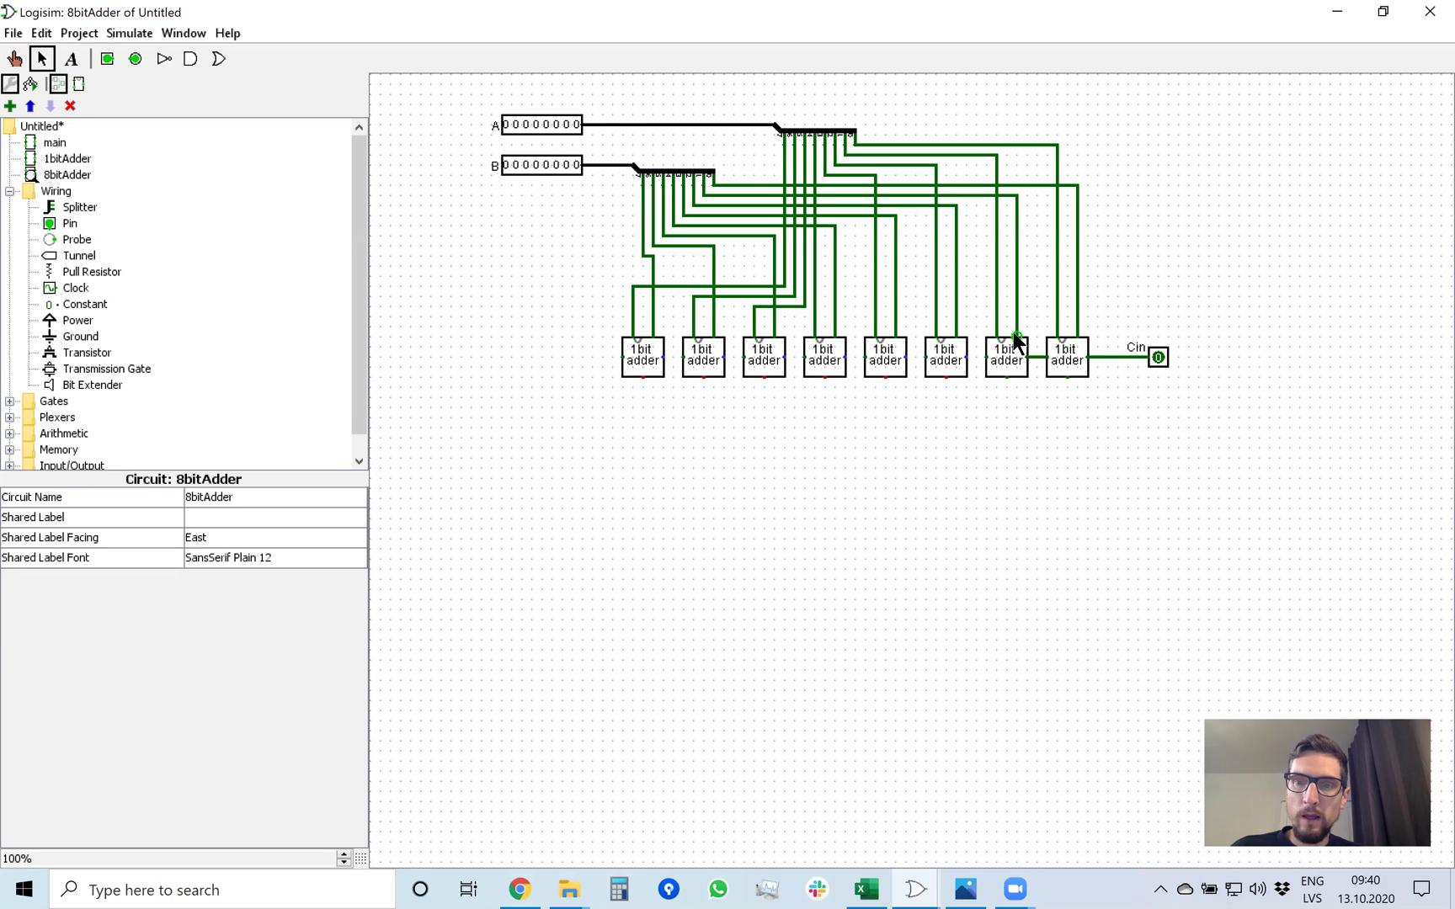
{"action": "left_click_drag", "start_coordinate": [987, 356], "coordinate": [907, 357]}
{"action": "left_click_drag", "start_coordinate": [865, 357], "coordinate": [664, 357]}
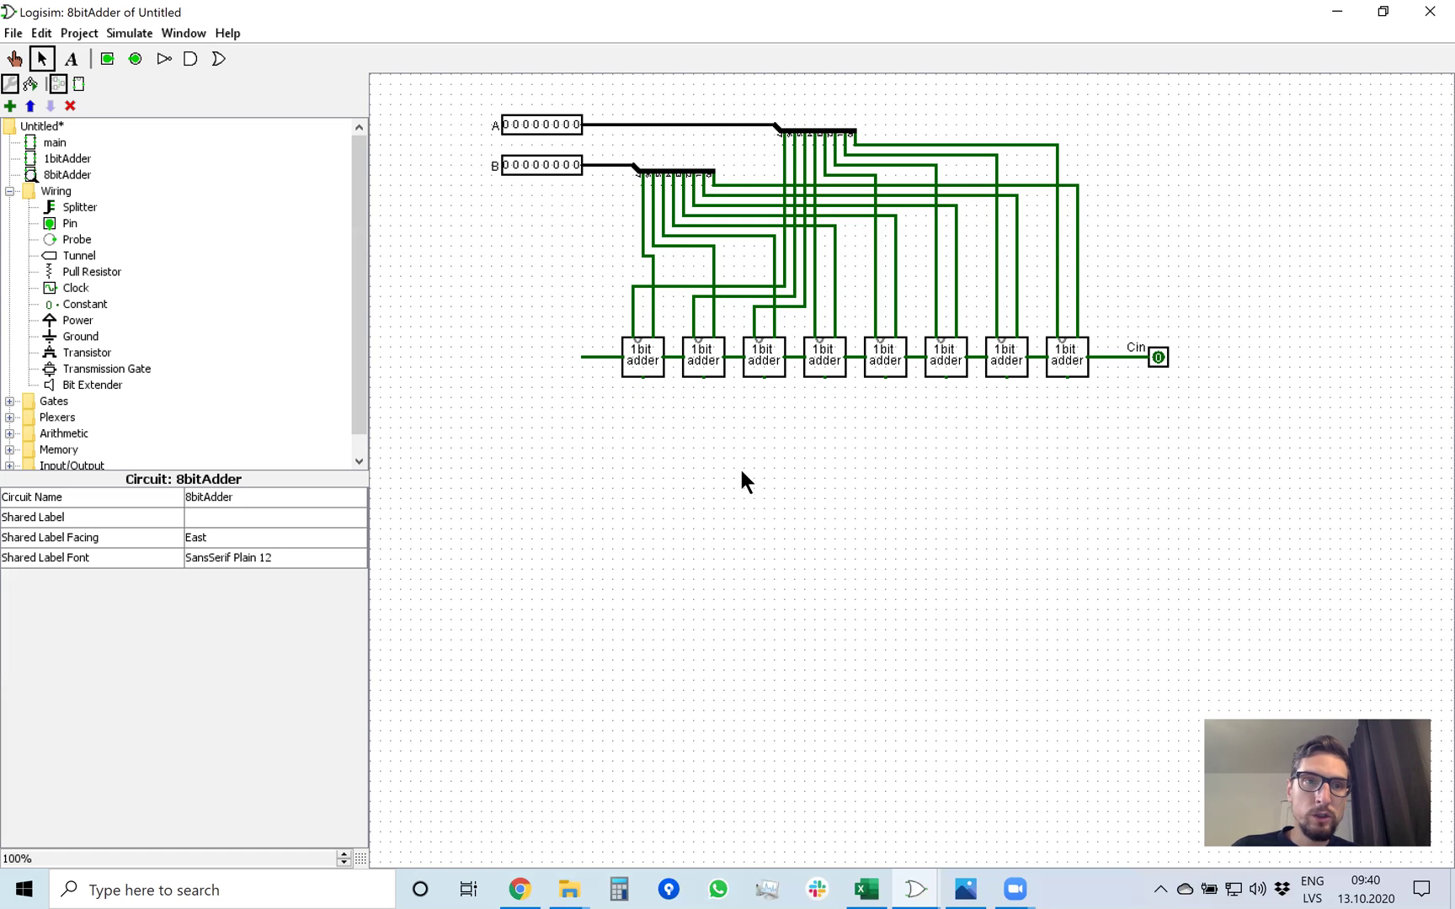
Place a 1-bit output pin to the left of the leftmost adder's carry wire and label it Cout.
{"action": "left_click", "coordinate": [135, 59]}
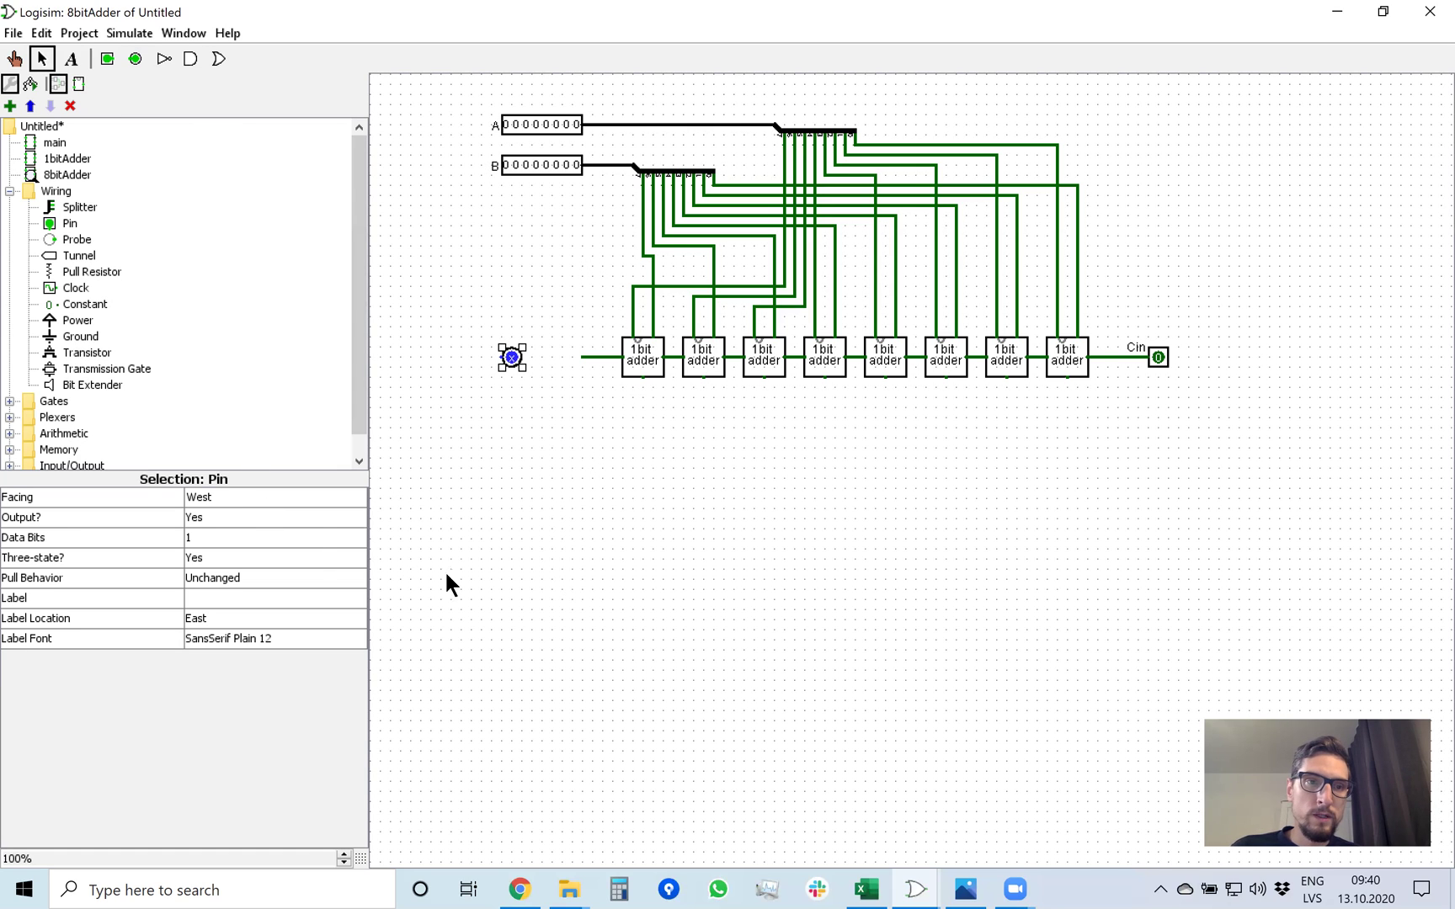
{"action": "left_click", "coordinate": [261, 598]}
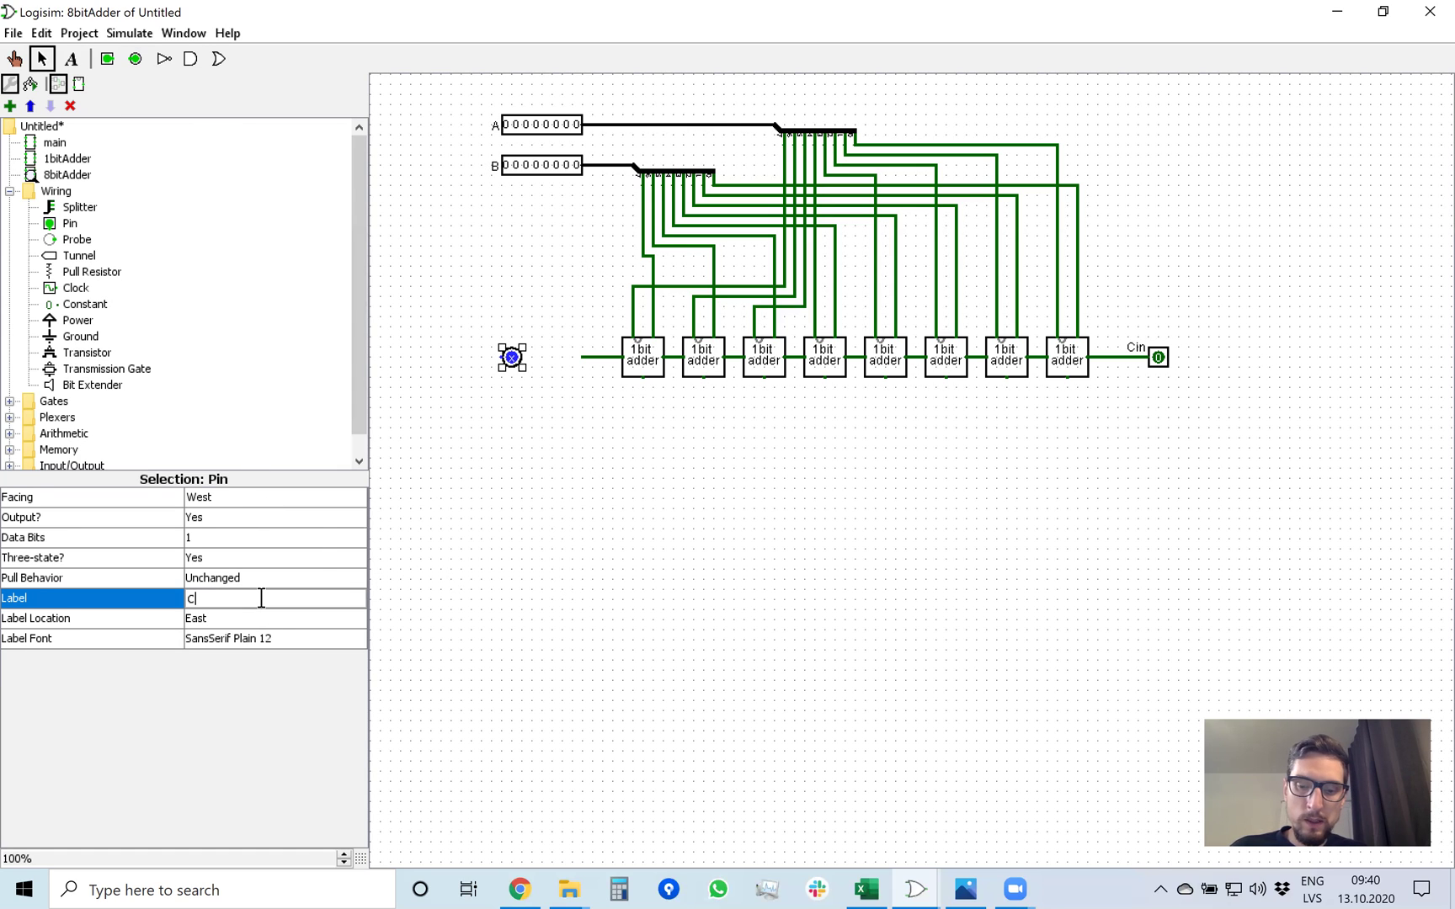
{"action": "key", "text": "Return"}
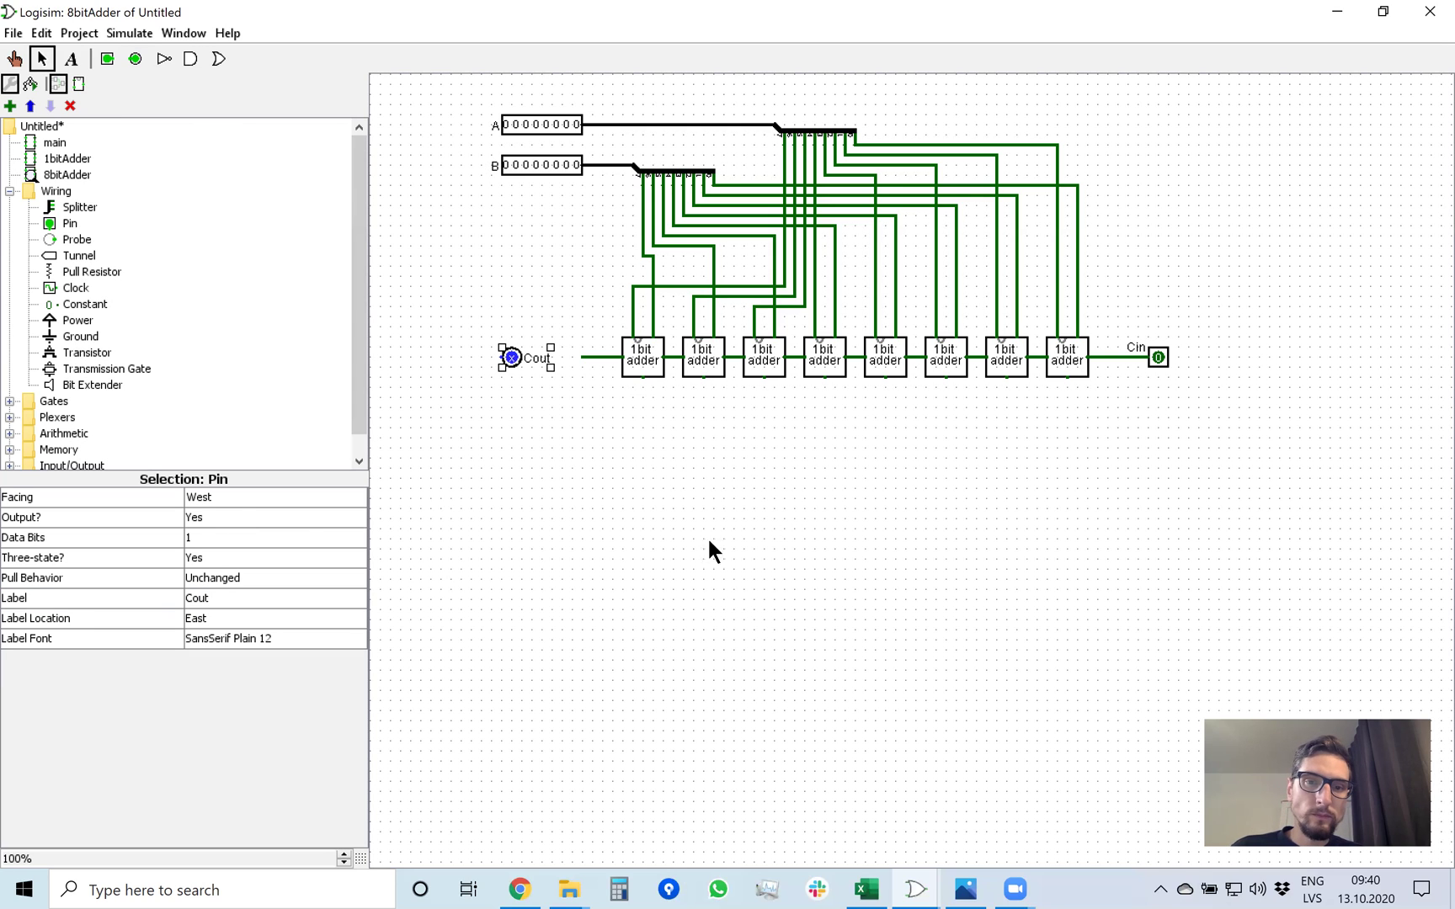
Set the Cout pin to face East and move it onto the end of the leftmost adder's carry wire.
{"action": "left_click", "coordinate": [277, 497]}
{"action": "left_click", "coordinate": [235, 547]}
{"action": "left_click_drag", "start_coordinate": [489, 352], "coordinate": [518, 354]}
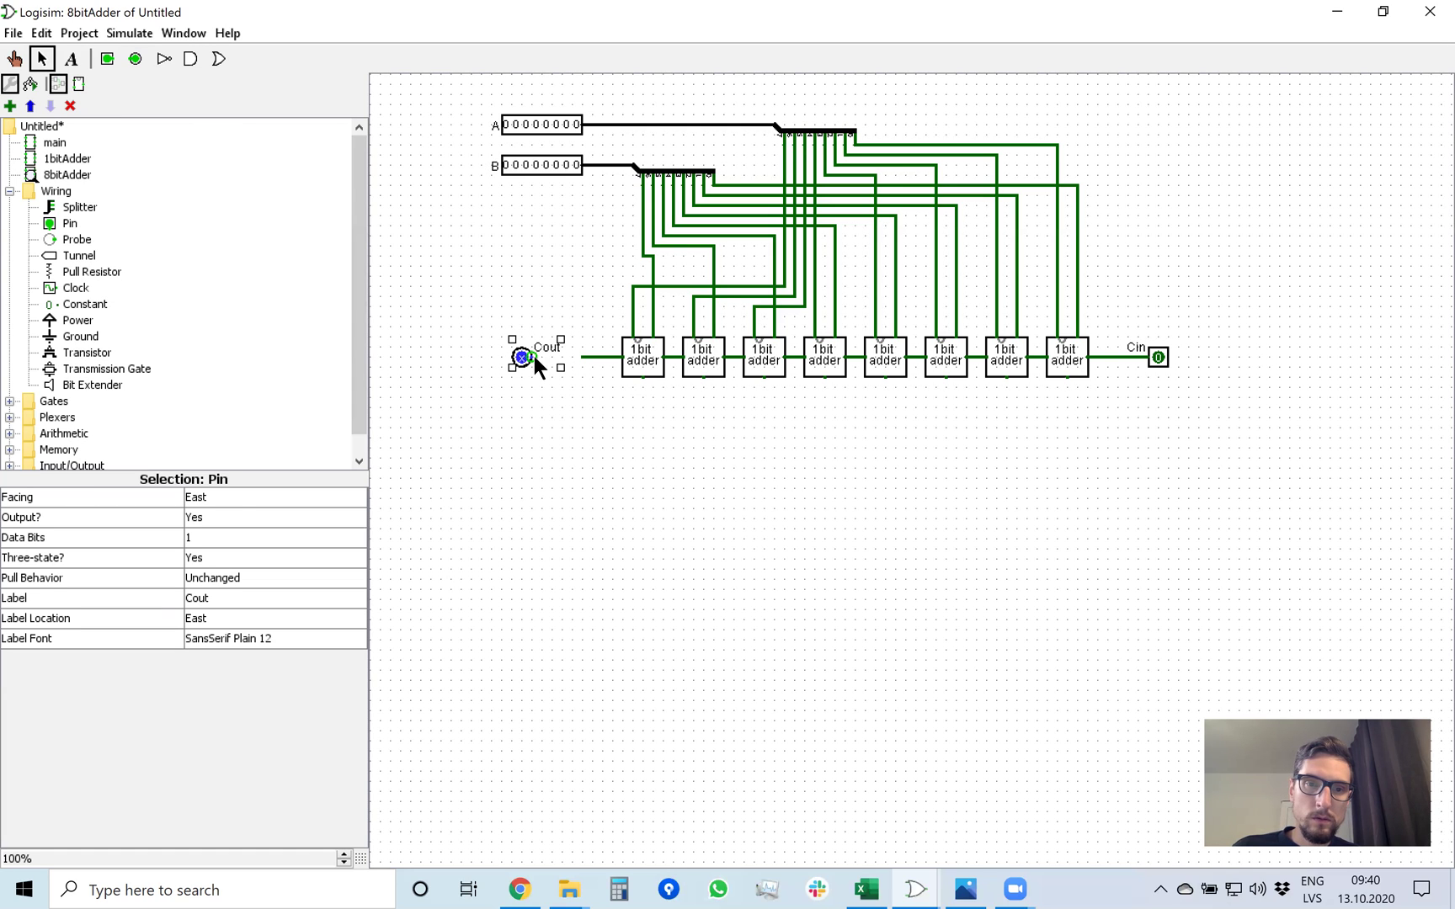
{"action": "left_click", "coordinate": [577, 417]}
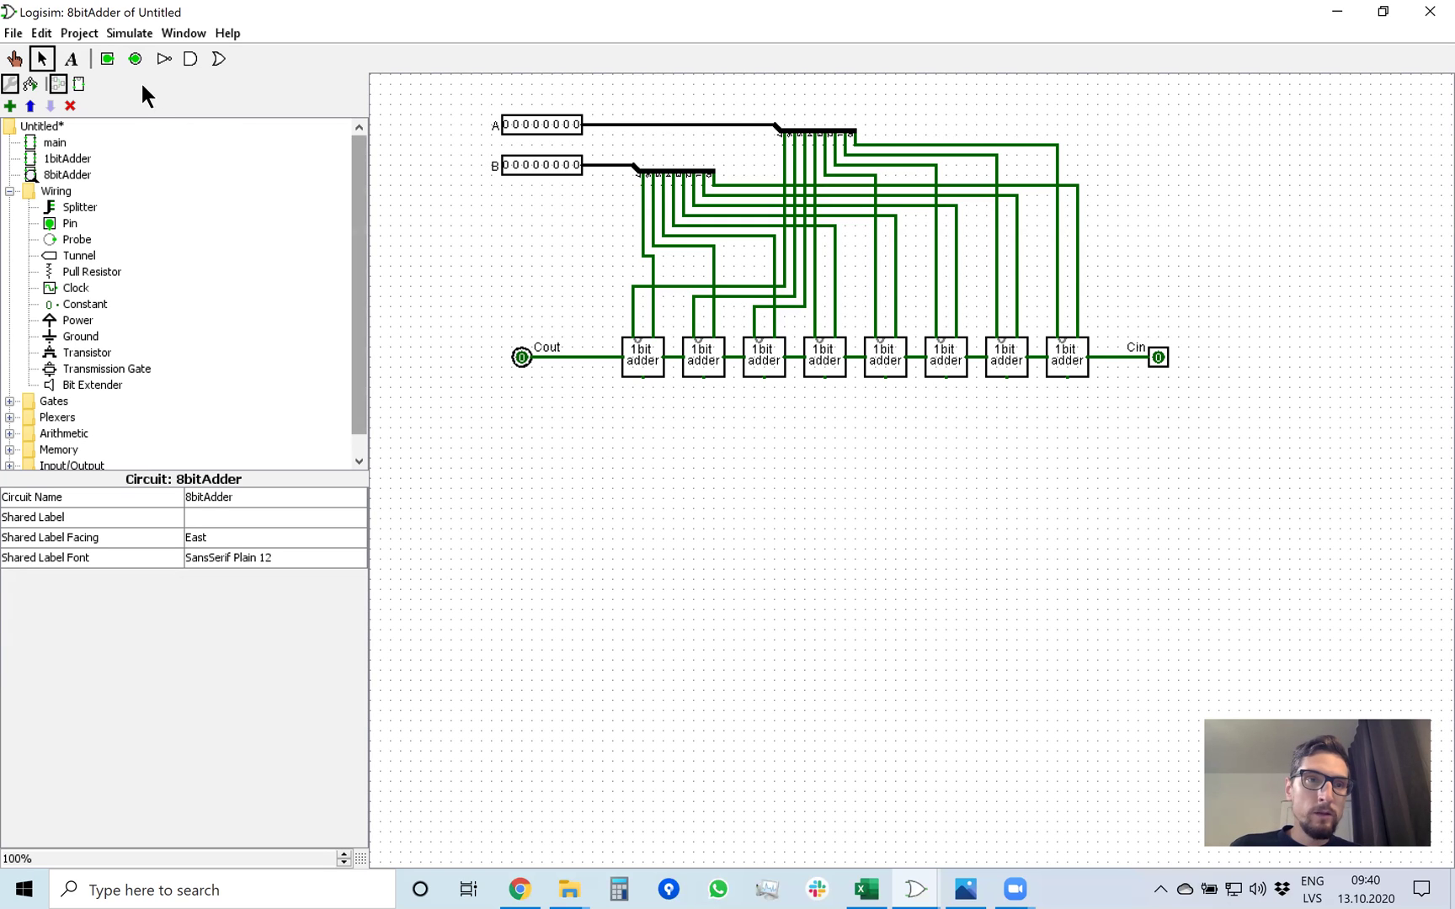
Place an output pin below the adder row, set it to 8 data bits and label it Q.
{"action": "left_click", "coordinate": [135, 58]}
{"action": "left_click", "coordinate": [855, 489]}
{"action": "left_click", "coordinate": [217, 535]}
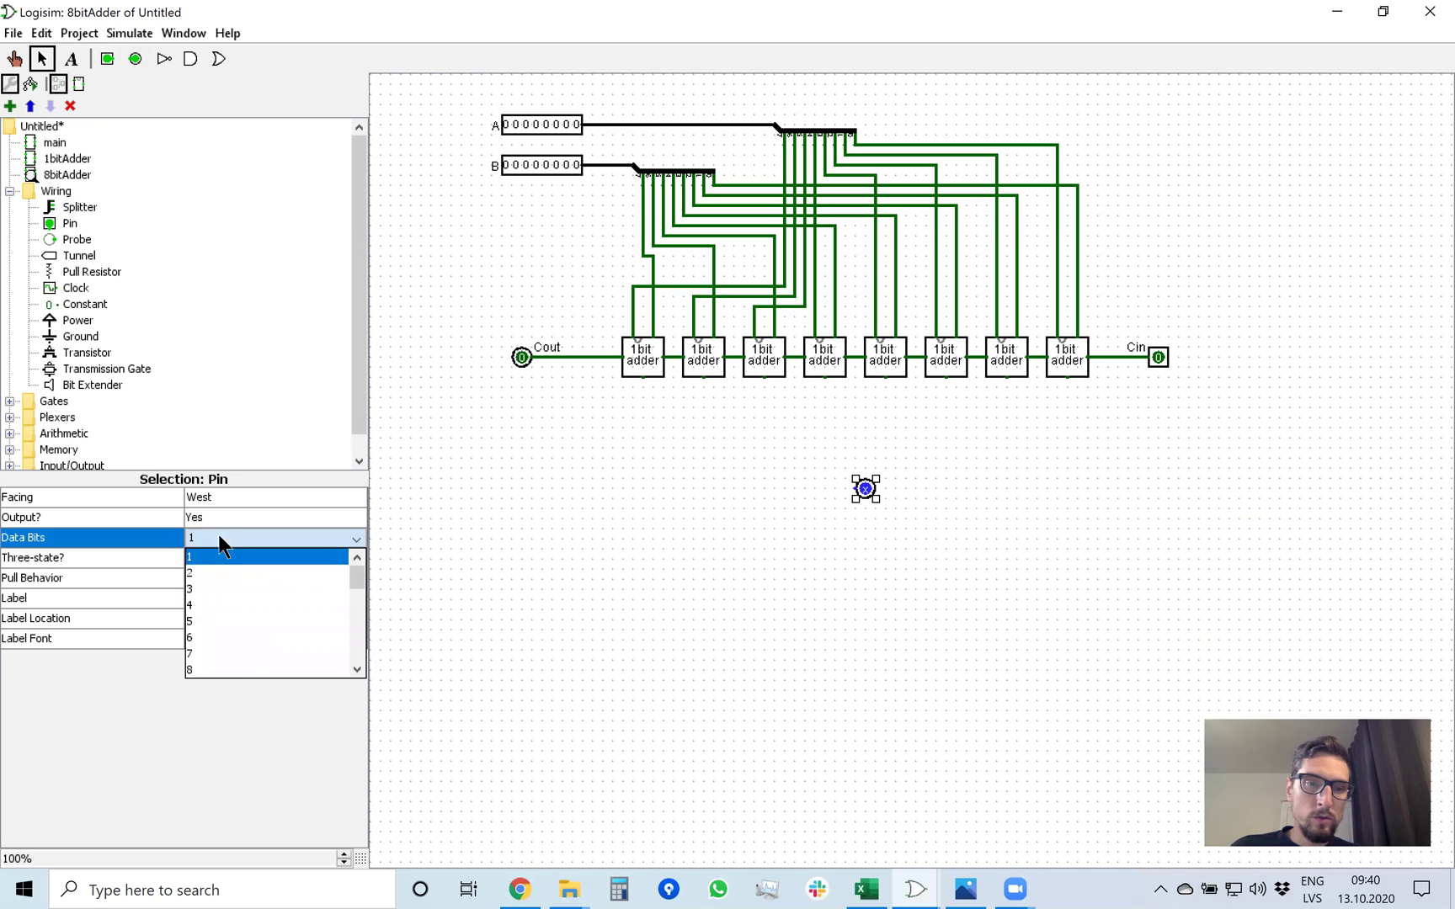
{"action": "left_click", "coordinate": [238, 657]}
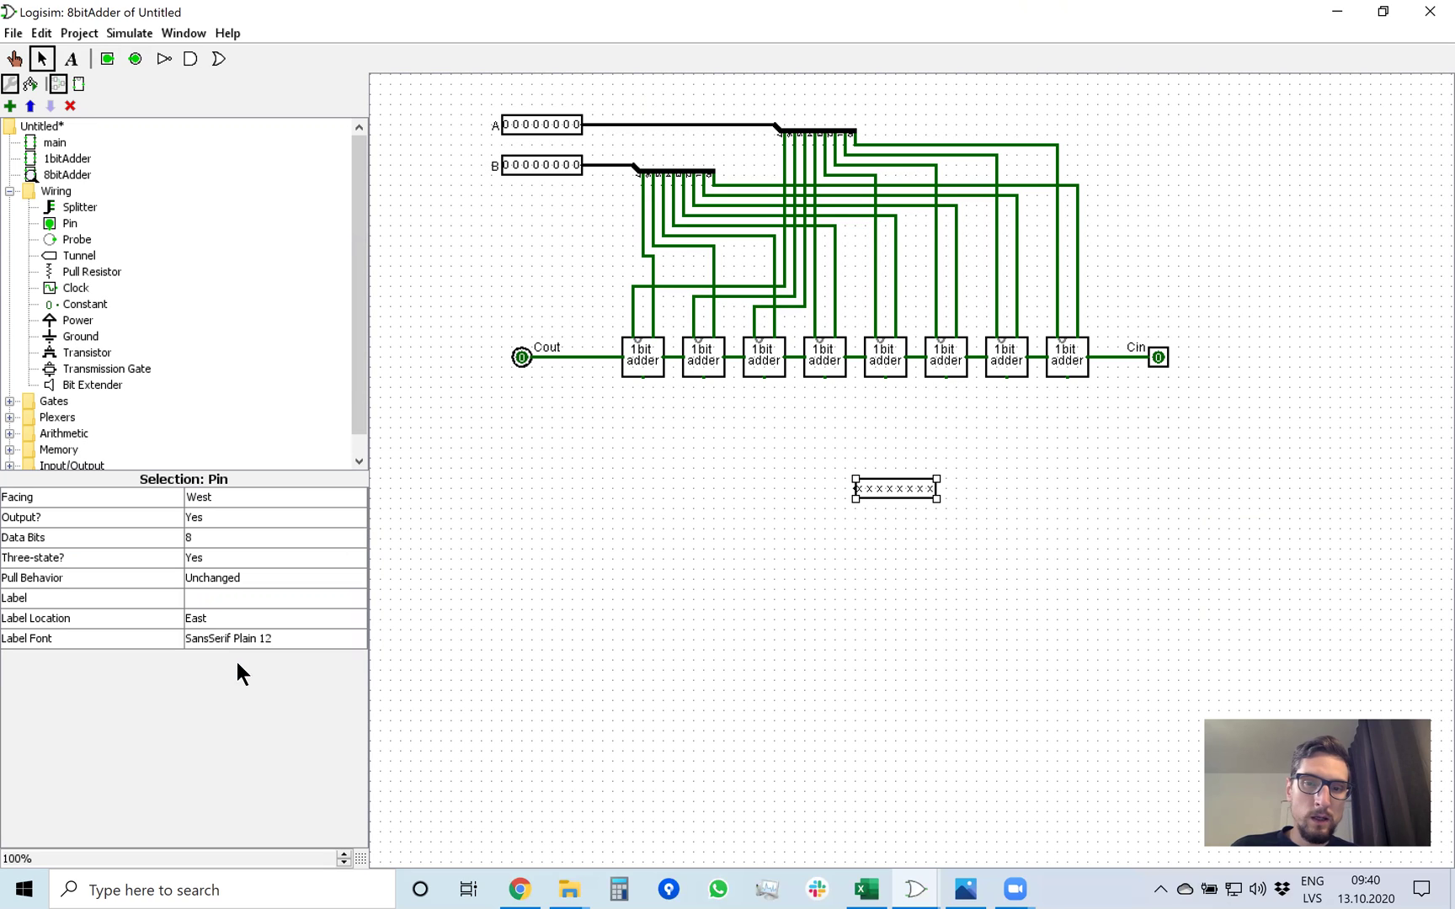
{"action": "left_click", "coordinate": [298, 596]}
{"action": "type", "text": "Q"}
{"action": "key", "text": "Return"}
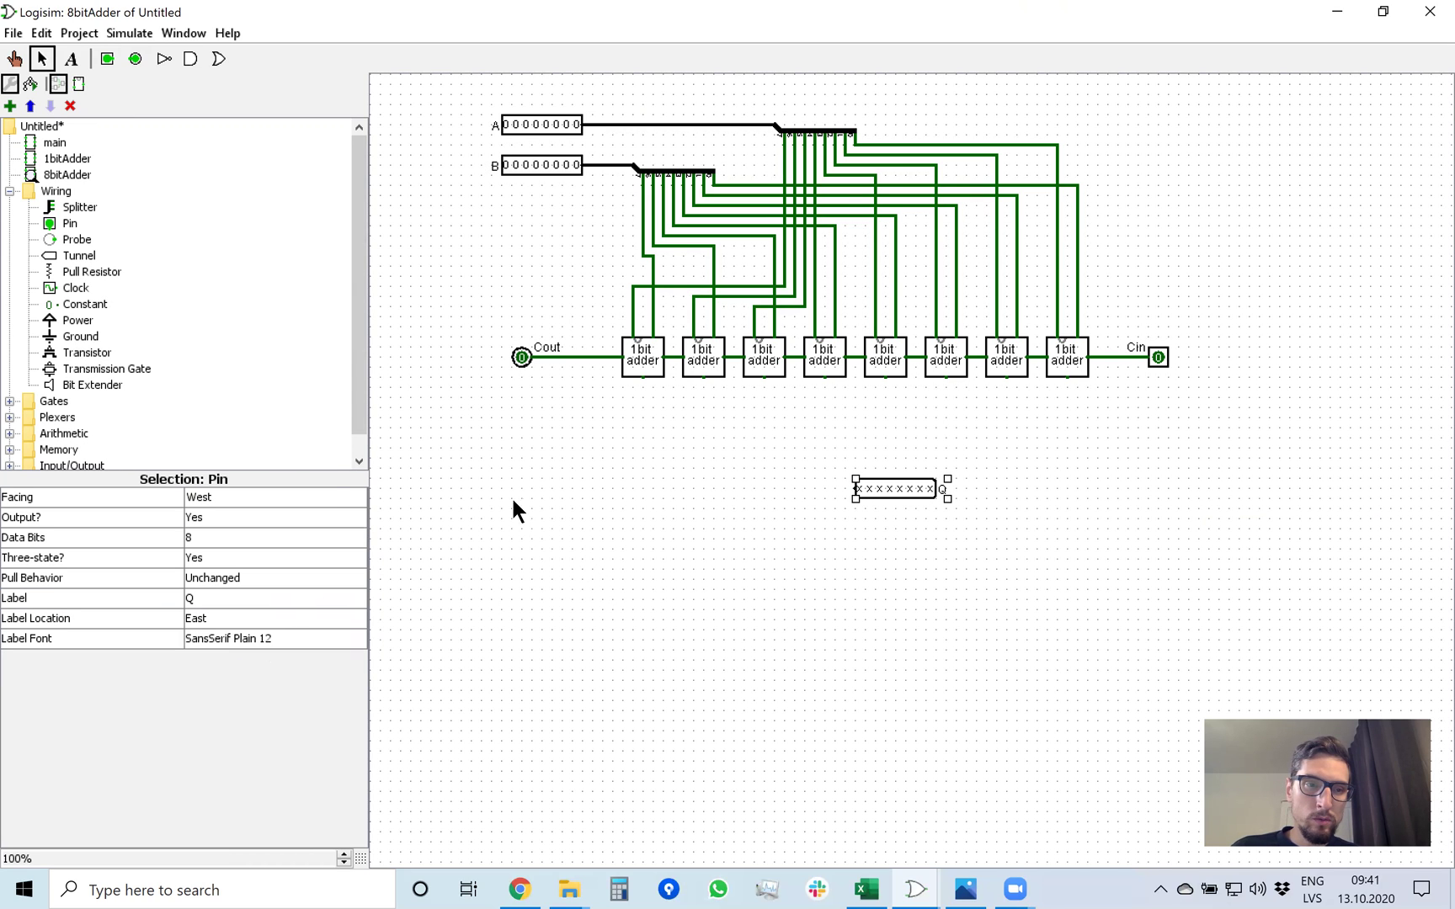
Set the Q pin to face North and move it further below the adders.
{"action": "left_click", "coordinate": [324, 496]}
{"action": "left_click", "coordinate": [275, 515]}
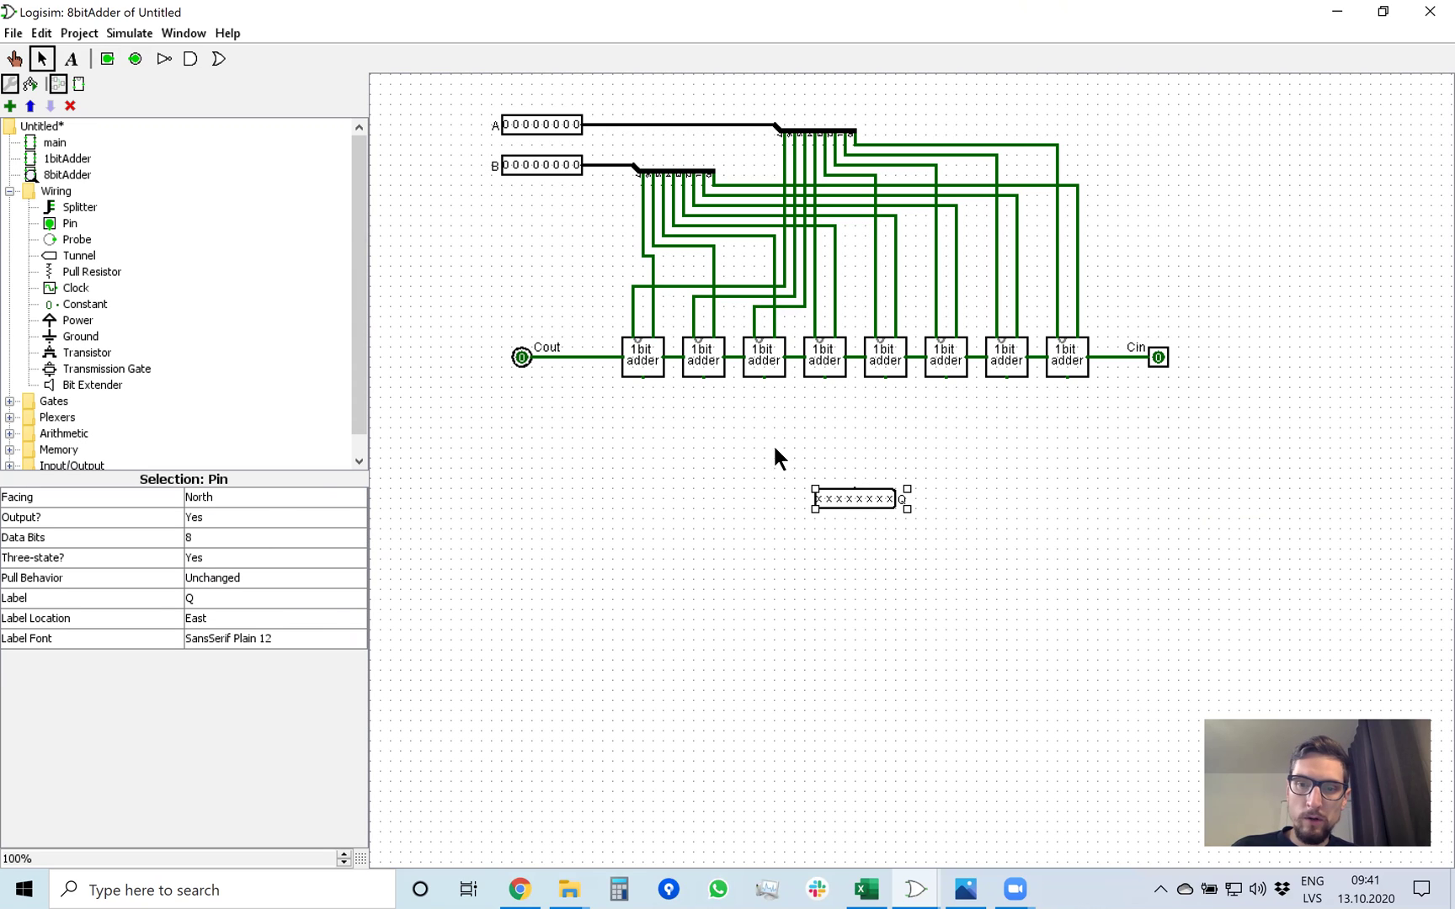
{"action": "left_click_drag", "start_coordinate": [851, 499], "coordinate": [836, 539]}
{"action": "left_click", "coordinate": [820, 468]}
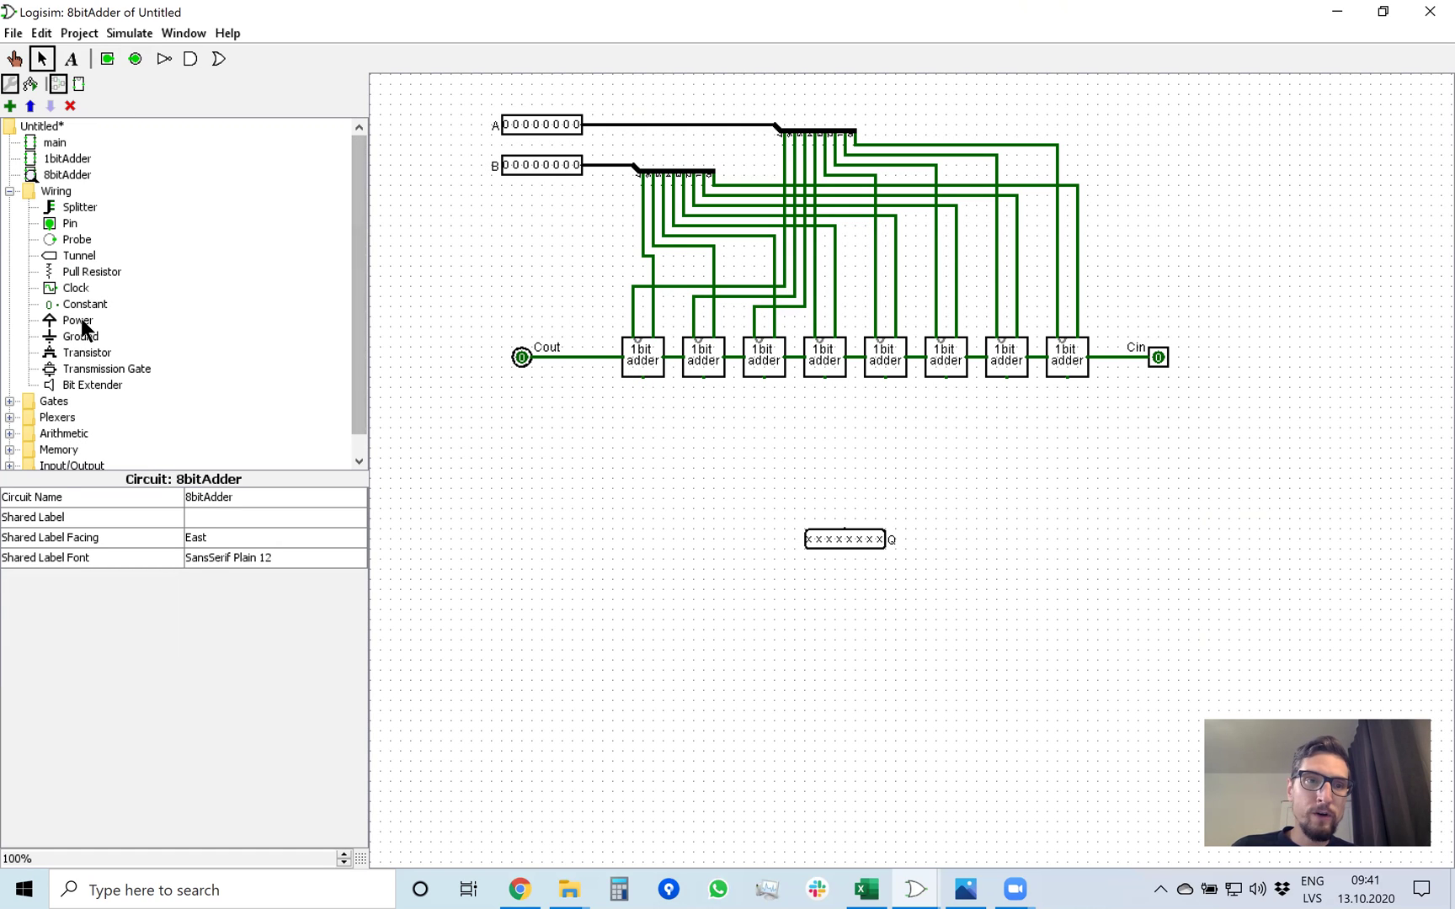
Place a splitter between the adder row and the Q pin, with fan out 8 and bit width in 8.
{"action": "left_click", "coordinate": [75, 208]}
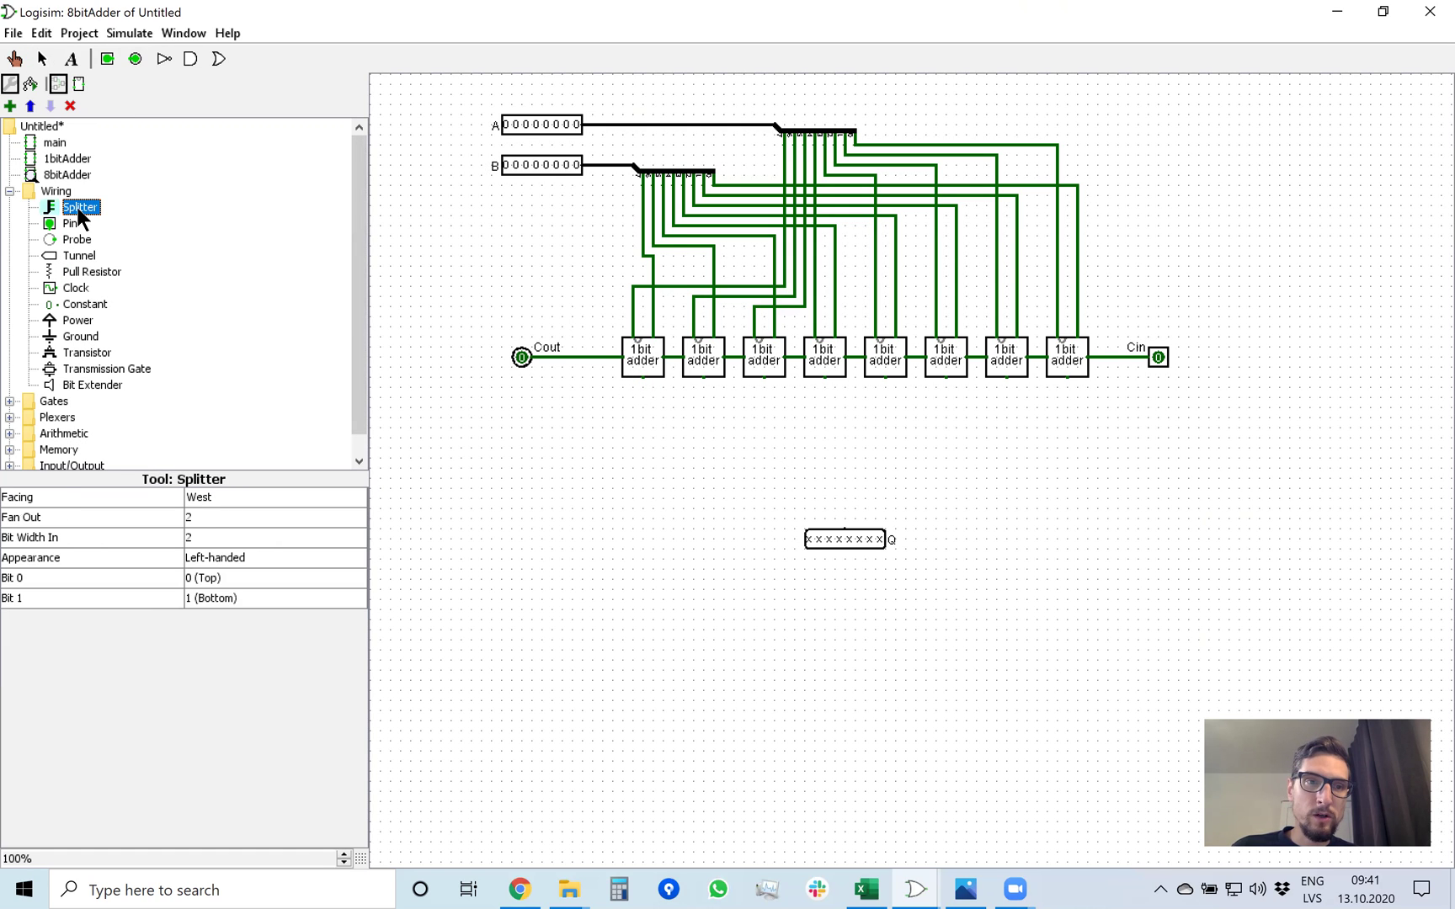
{"action": "left_click", "coordinate": [847, 459]}
{"action": "left_click", "coordinate": [324, 517]}
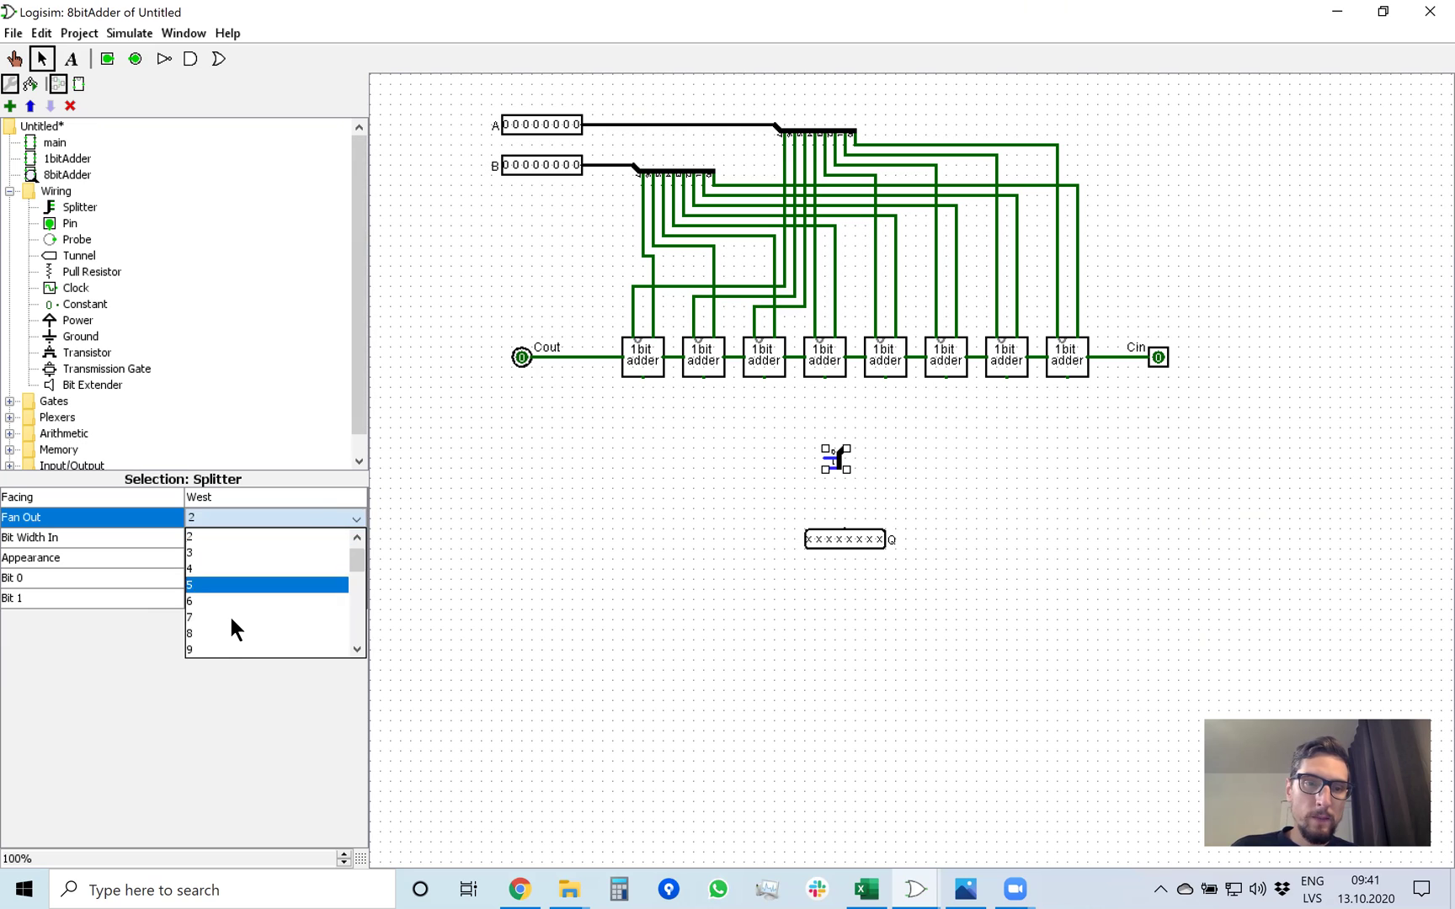
{"action": "left_click", "coordinate": [220, 636]}
{"action": "left_click", "coordinate": [269, 539]}
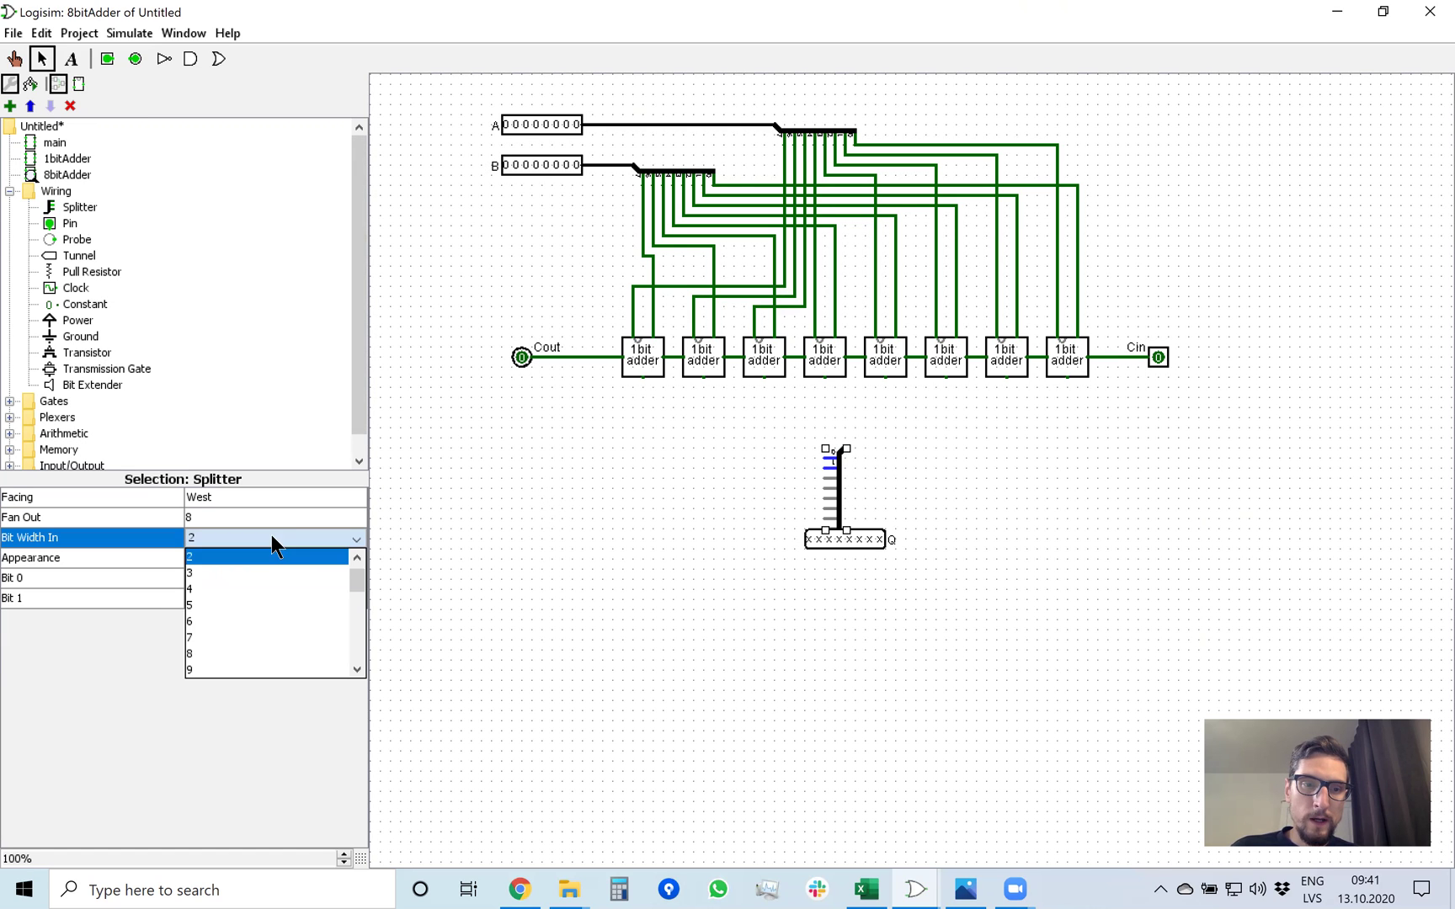
{"action": "left_click", "coordinate": [231, 654]}
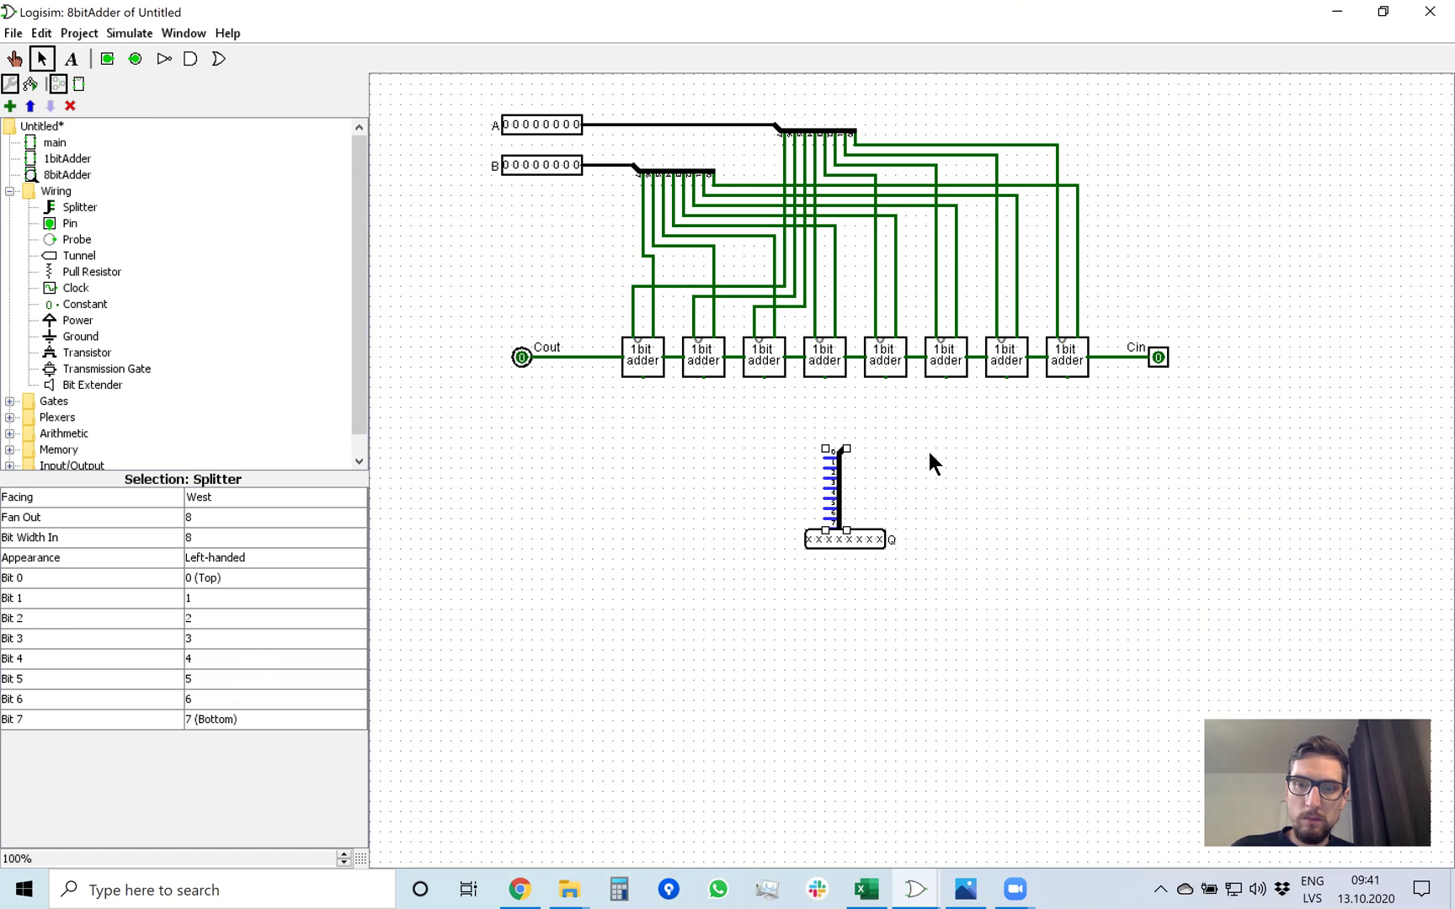
Face the new splitter North, position it above the Q pin, and connect its combined end to the pin.
{"action": "left_click_drag", "start_coordinate": [841, 503], "coordinate": [811, 473]}
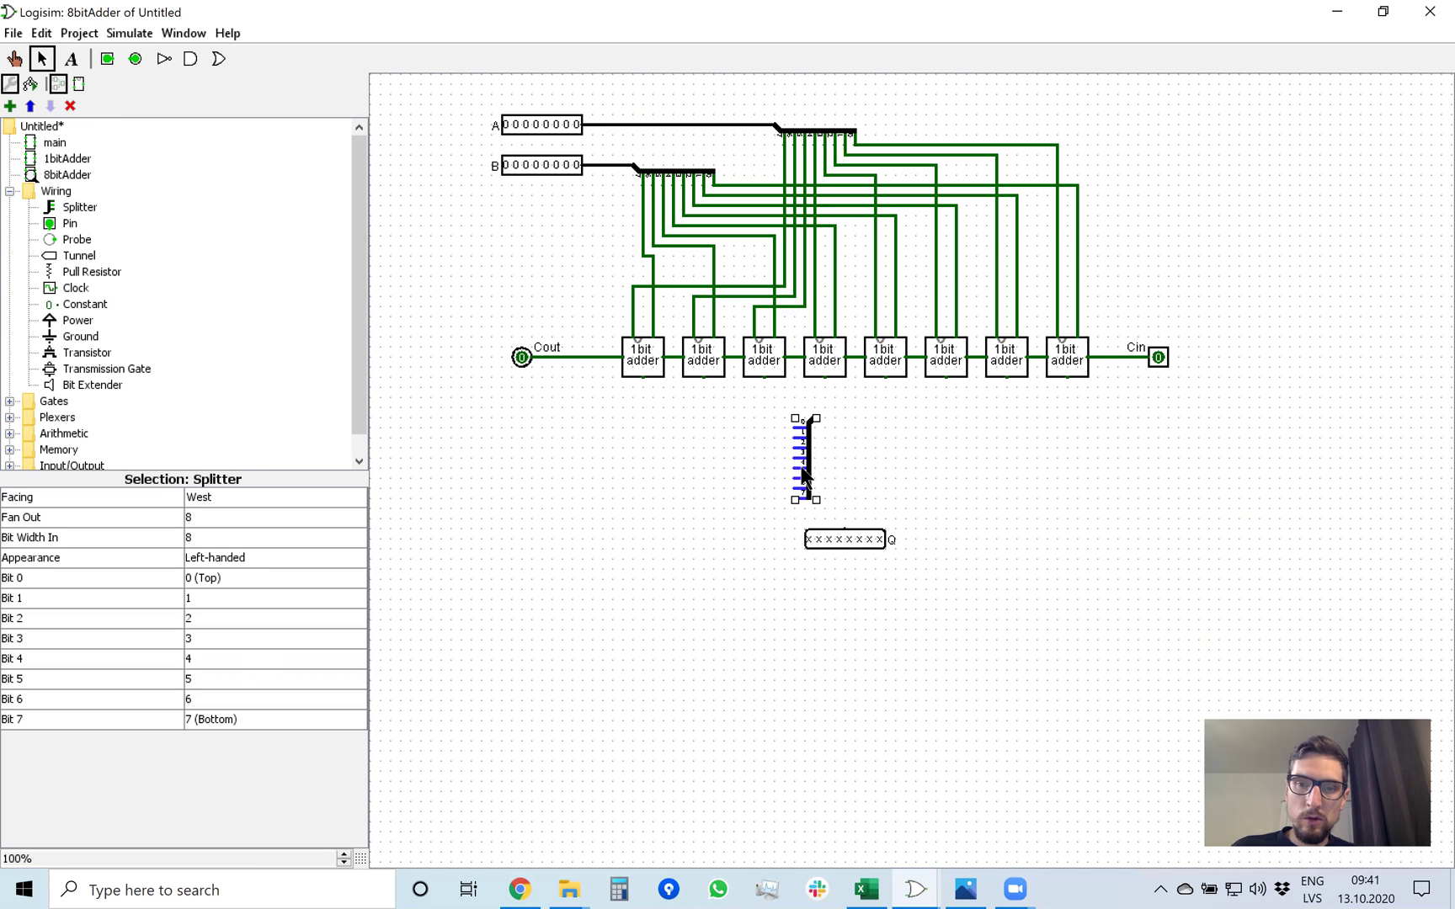
{"action": "left_click", "coordinate": [261, 498]}
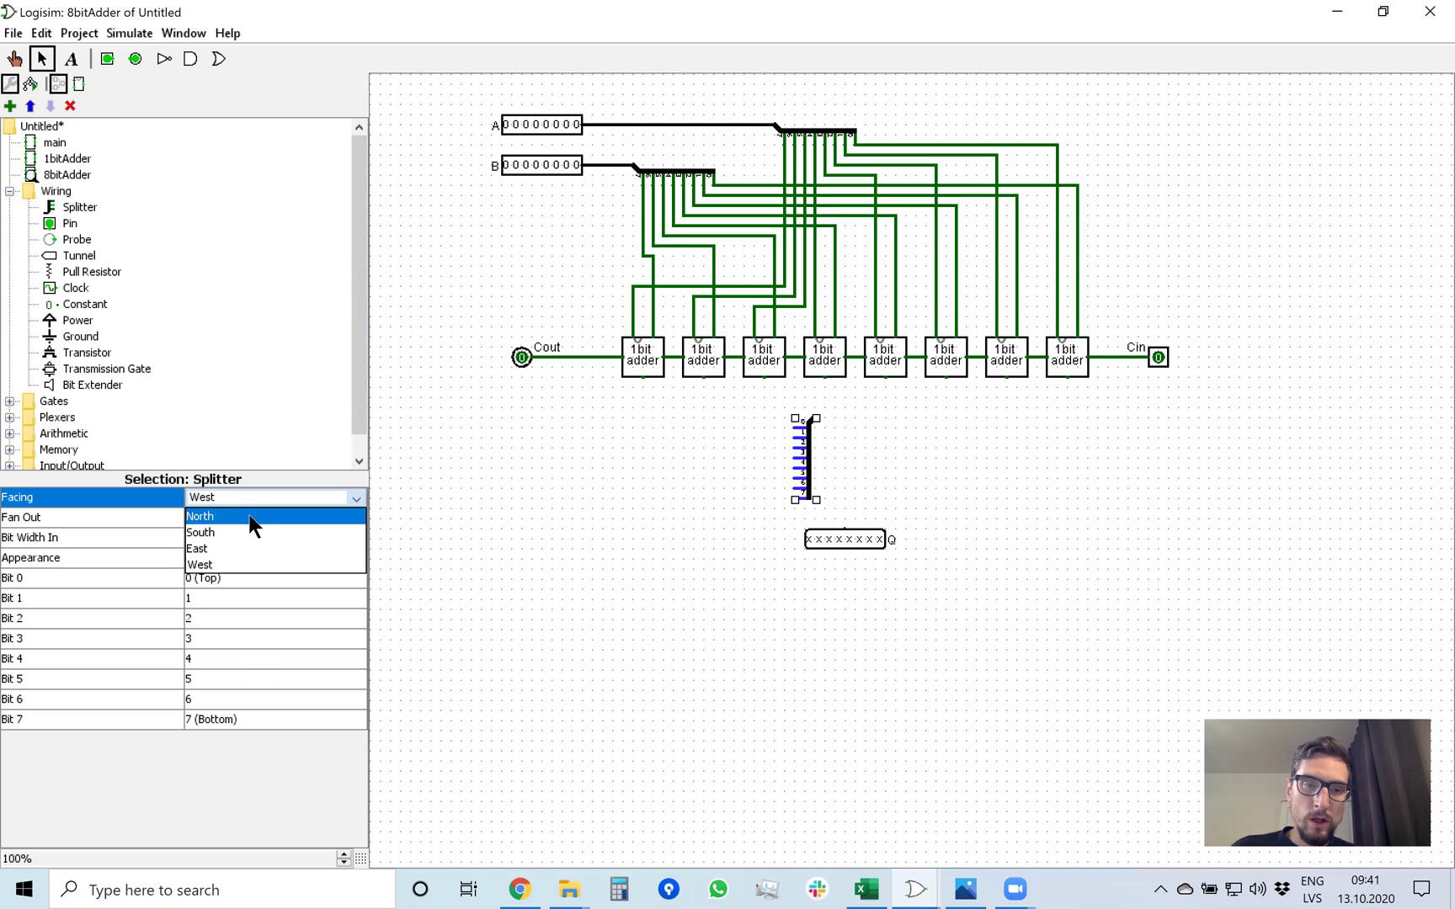
{"action": "left_click", "coordinate": [243, 521]}
{"action": "left_click_drag", "start_coordinate": [772, 410], "coordinate": [807, 478]}
{"action": "left_click_drag", "start_coordinate": [978, 633], "coordinate": [669, 442]}
{"action": "left_click_drag", "start_coordinate": [845, 544], "coordinate": [883, 577]}
{"action": "left_click", "coordinate": [973, 476]}
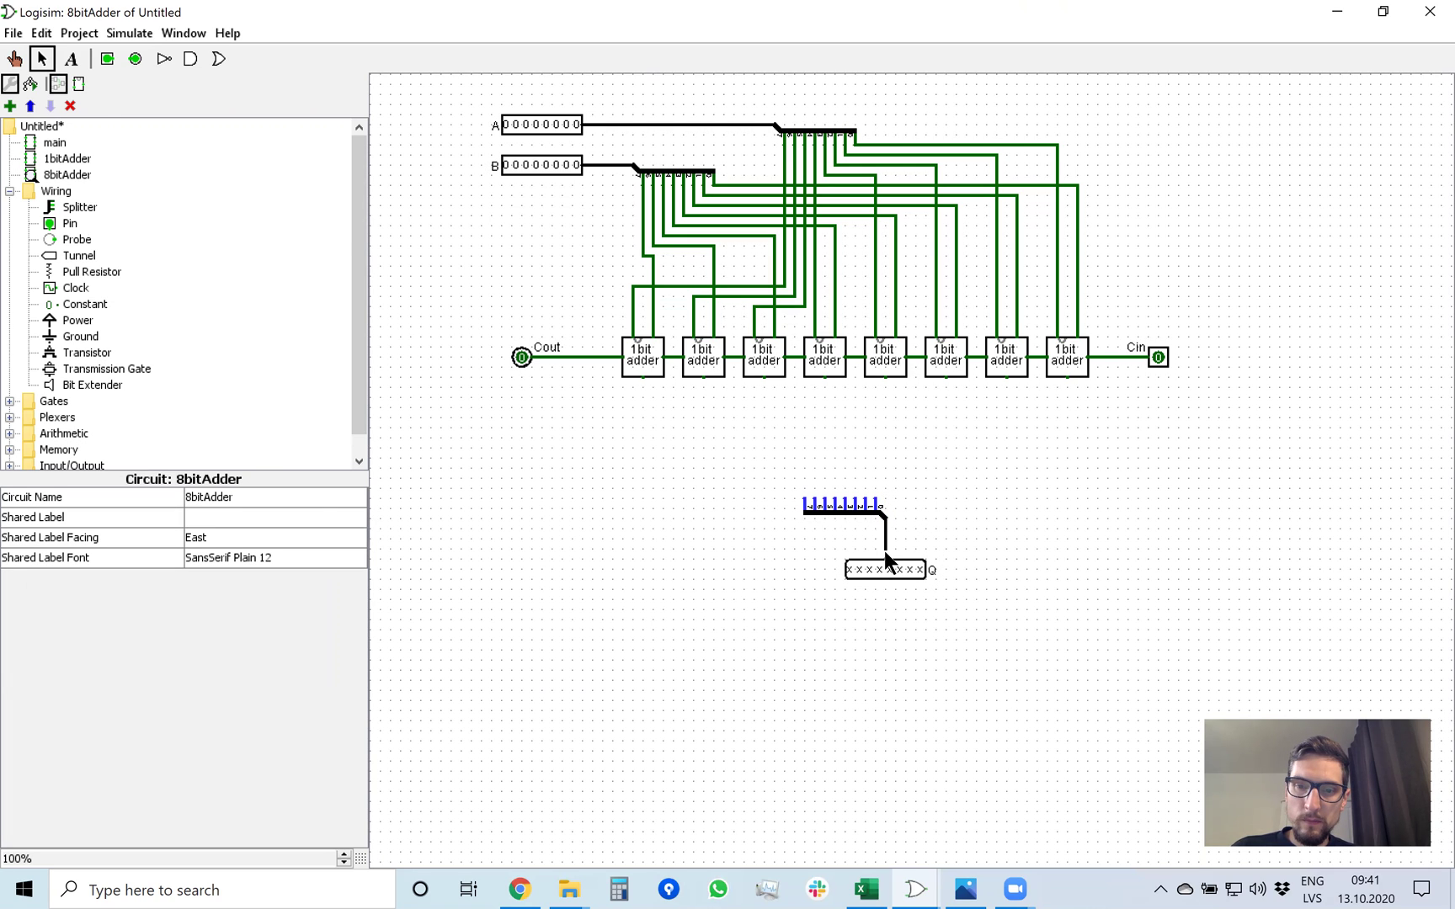
Wire the eight adders' sum outputs to the Q splitter, from the rightmost adder on bit 0 to the leftmost on bit 7.
{"action": "left_click_drag", "start_coordinate": [1065, 377], "coordinate": [875, 499]}
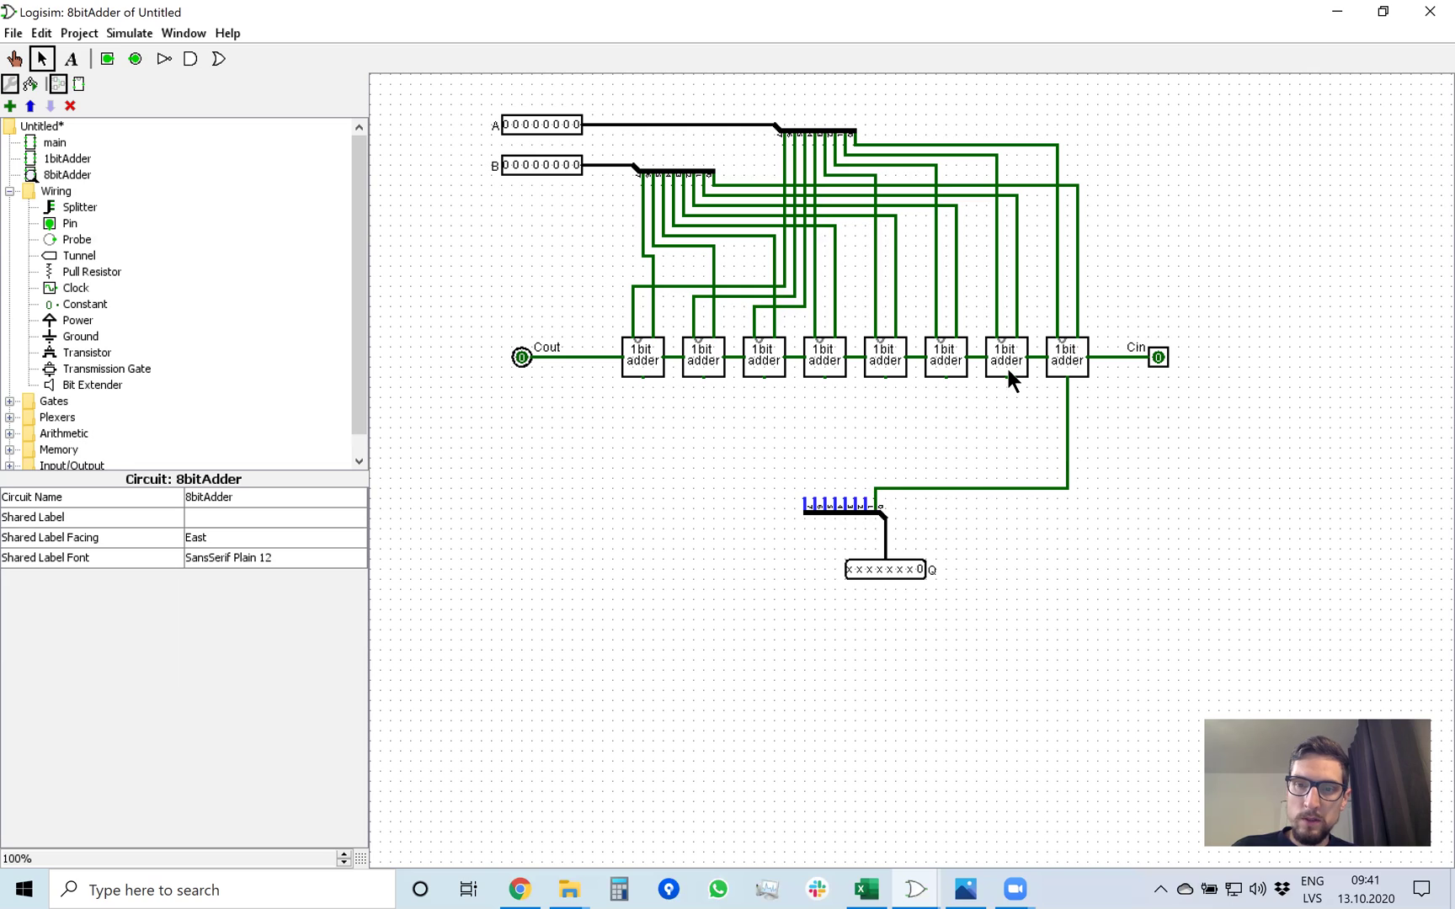
{"action": "left_click_drag", "start_coordinate": [1005, 377], "coordinate": [866, 500]}
{"action": "left_click_drag", "start_coordinate": [945, 378], "coordinate": [855, 504]}
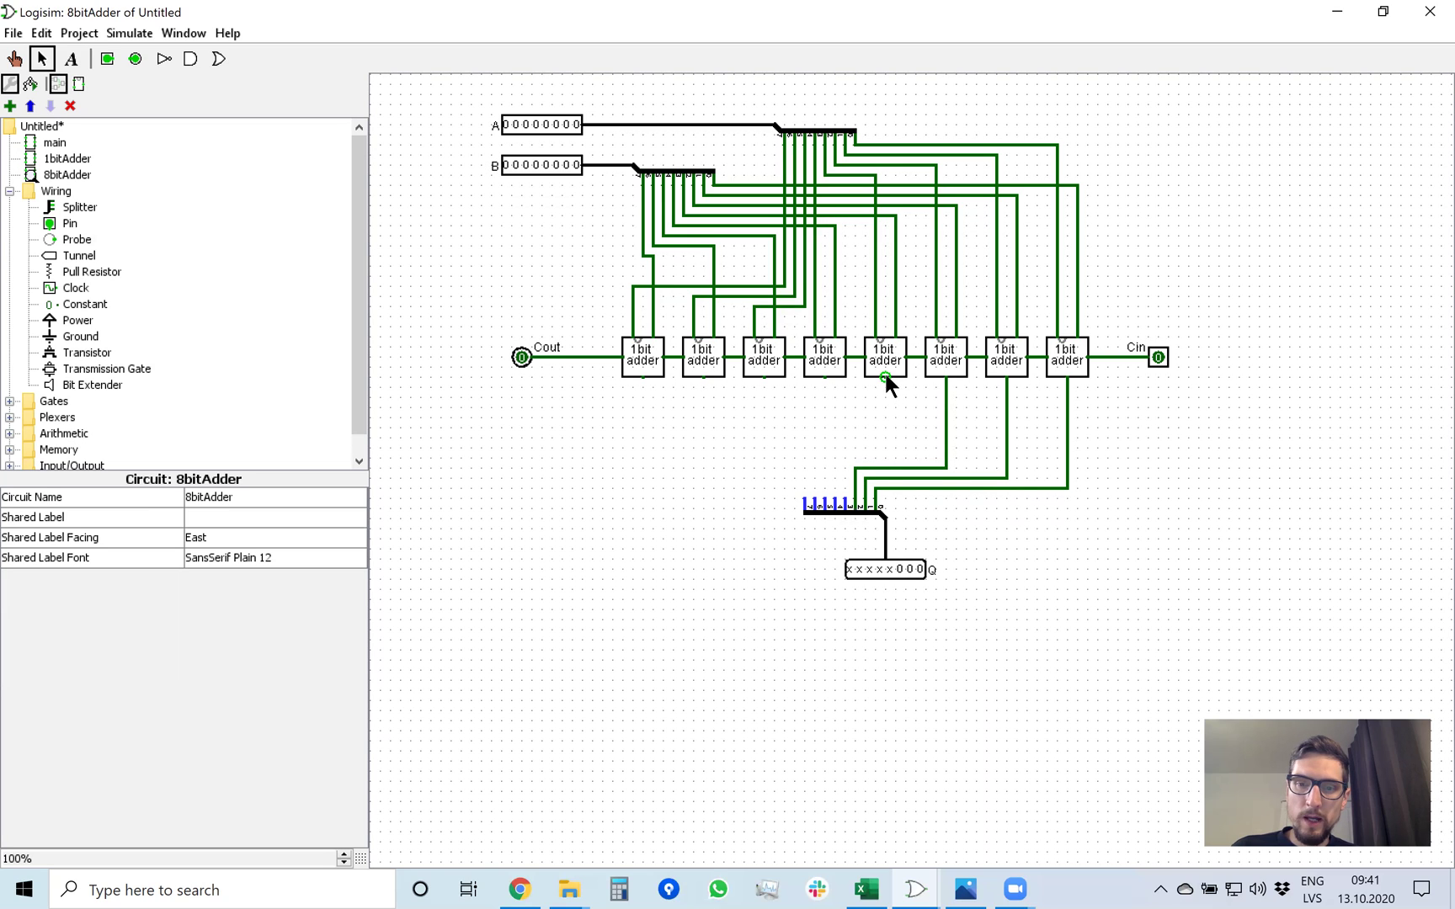
{"action": "left_click_drag", "start_coordinate": [882, 406], "coordinate": [844, 505]}
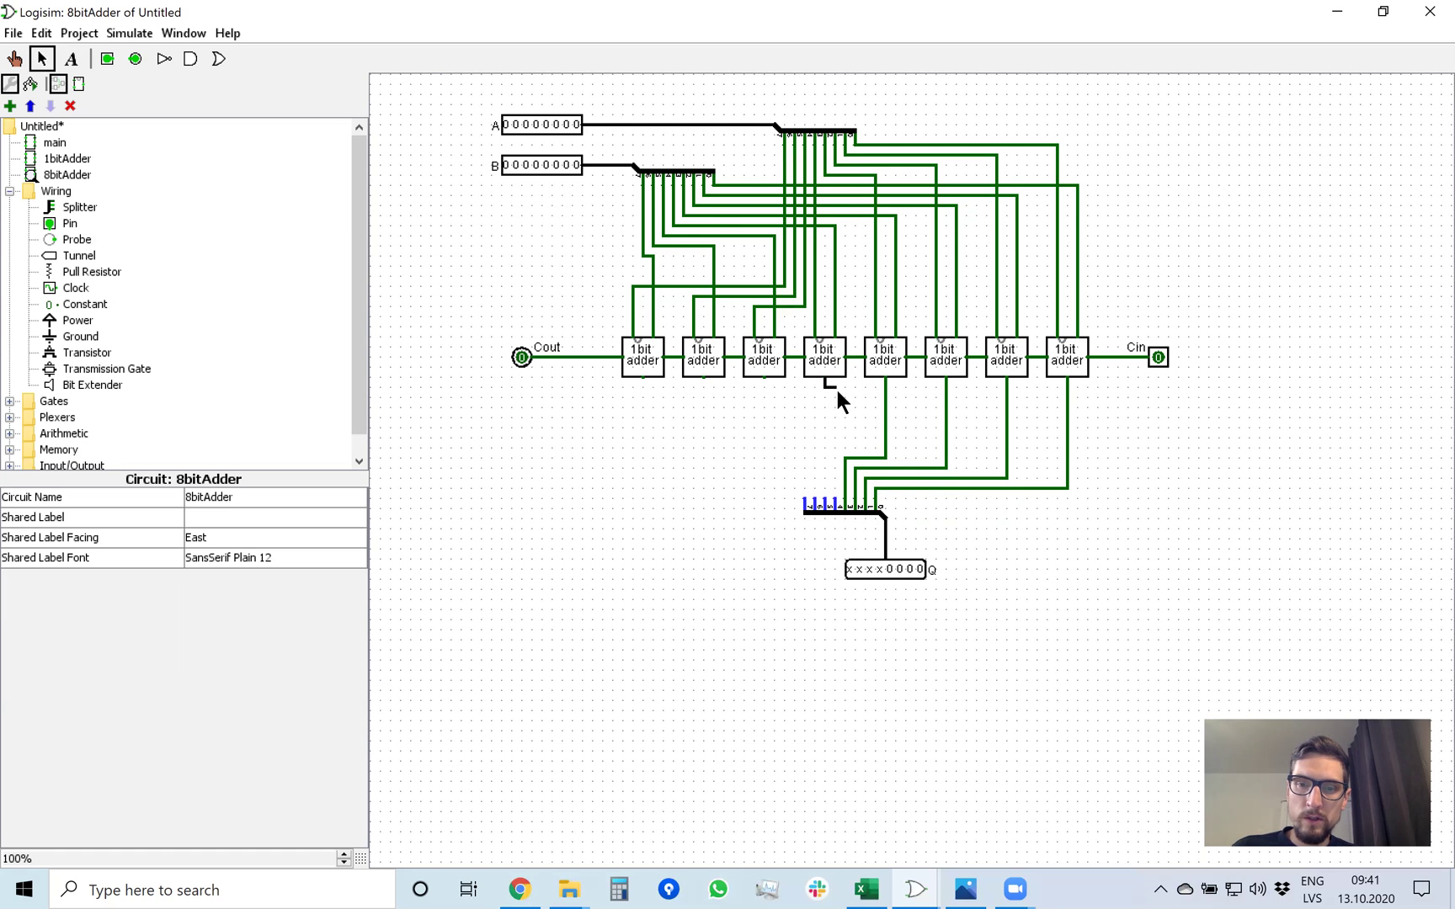
{"action": "left_click_drag", "start_coordinate": [837, 455], "coordinate": [835, 505]}
{"action": "left_click_drag", "start_coordinate": [762, 378], "coordinate": [825, 505]}
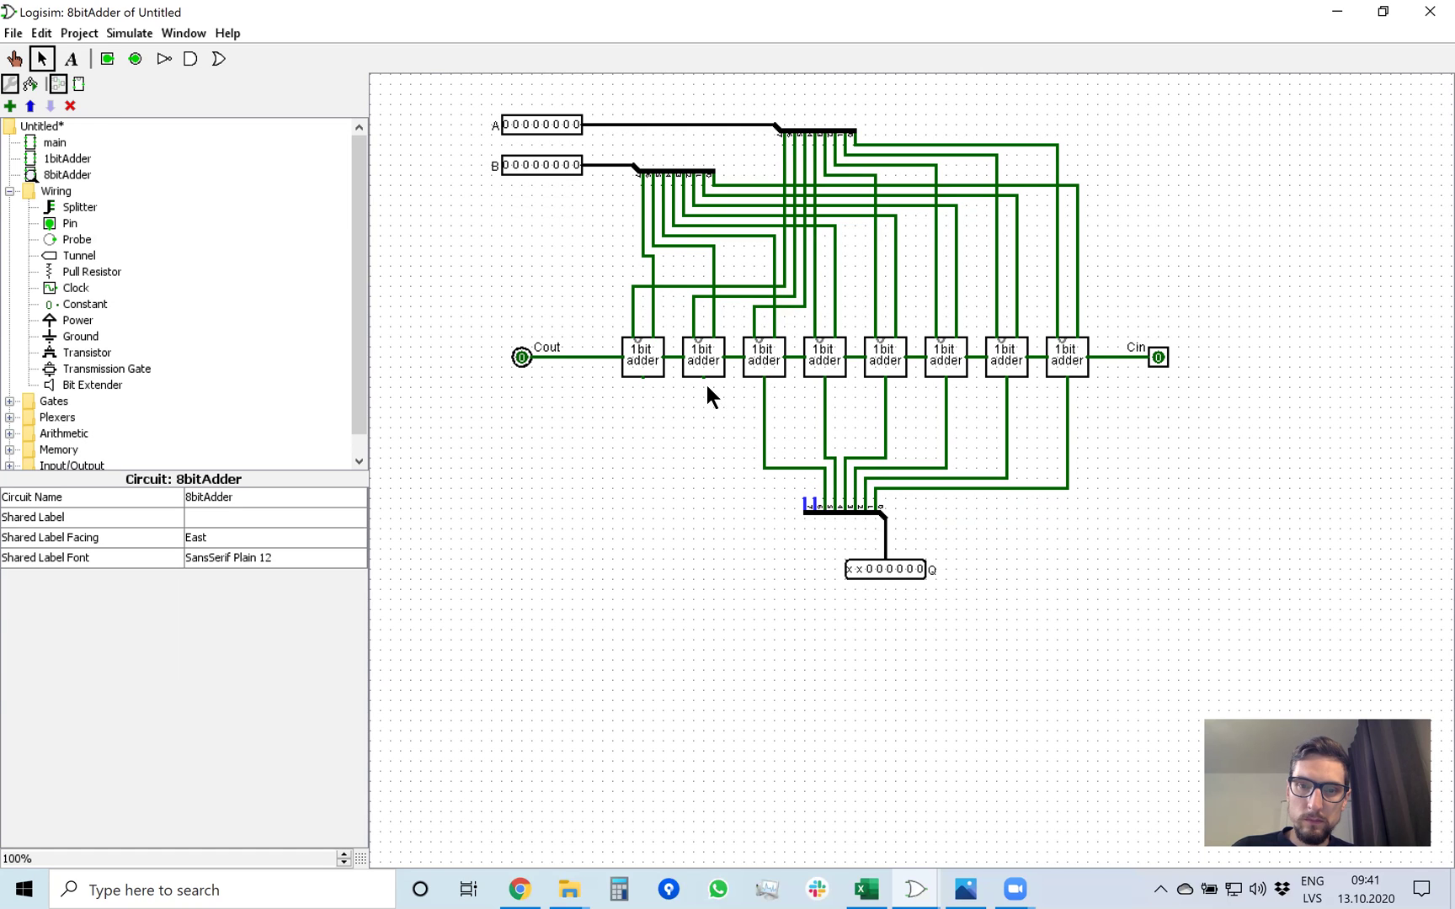
{"action": "left_click_drag", "start_coordinate": [703, 378], "coordinate": [813, 478]}
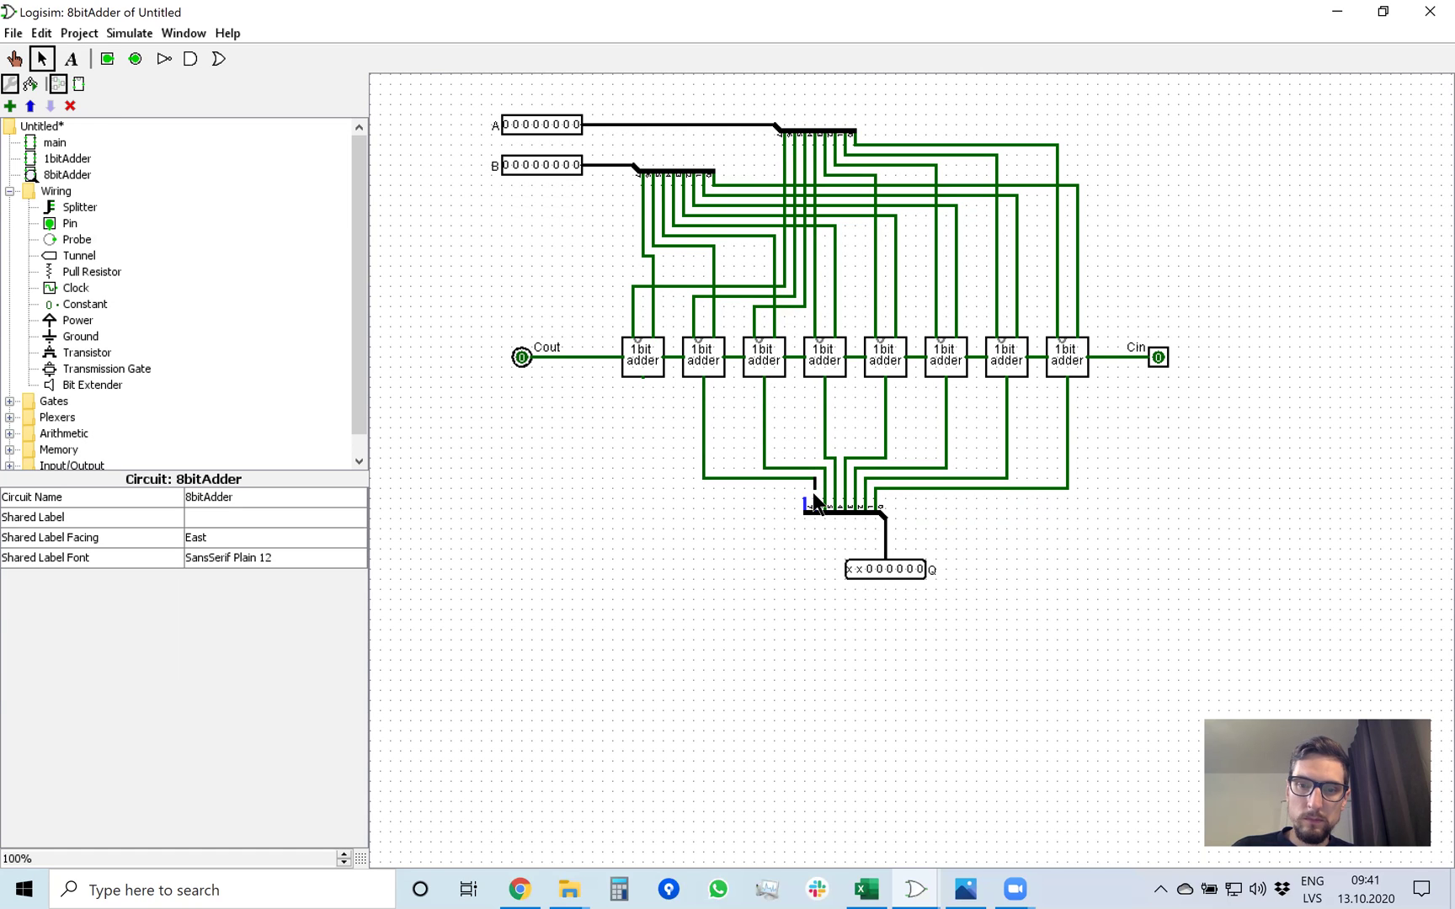
{"action": "left_click_drag", "start_coordinate": [642, 378], "coordinate": [802, 495]}
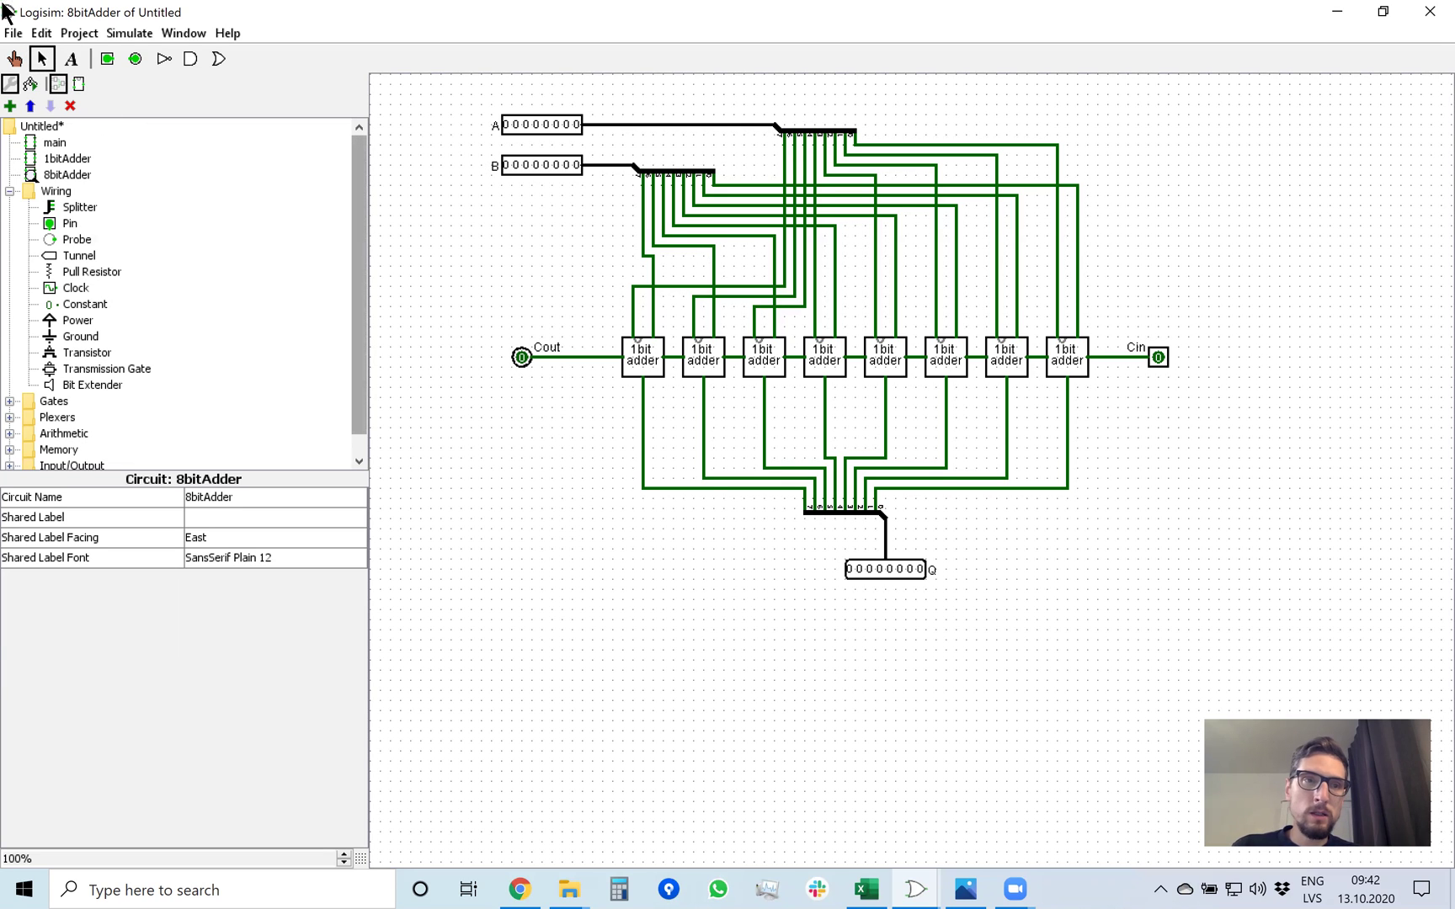
Set the lowest bit of inputs A and B to 1 with the Poke tool.
{"action": "left_click", "coordinate": [14, 60]}
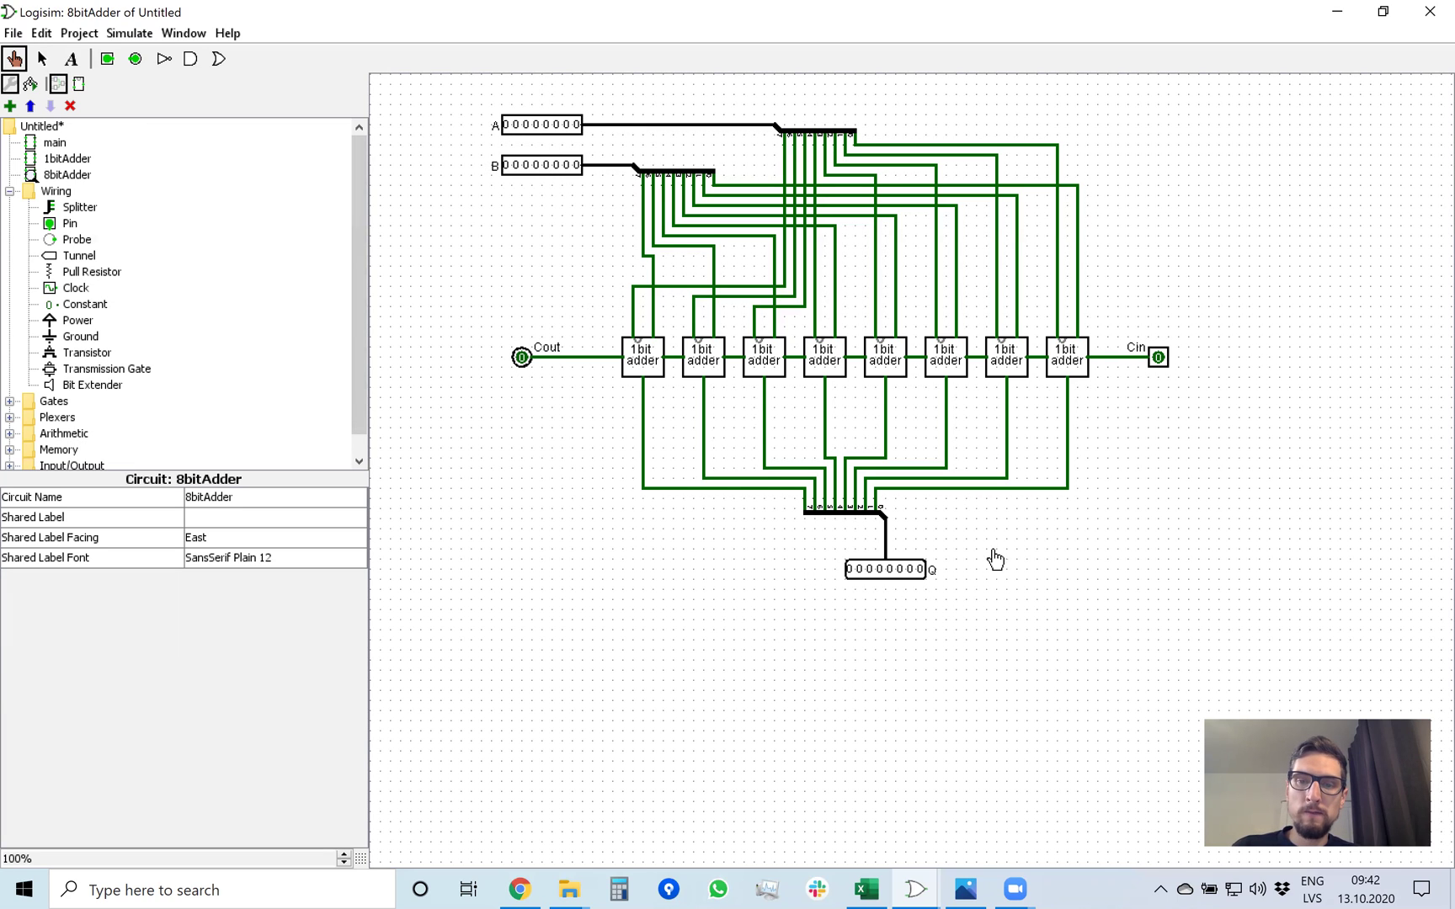
{"action": "left_click", "coordinate": [576, 126]}
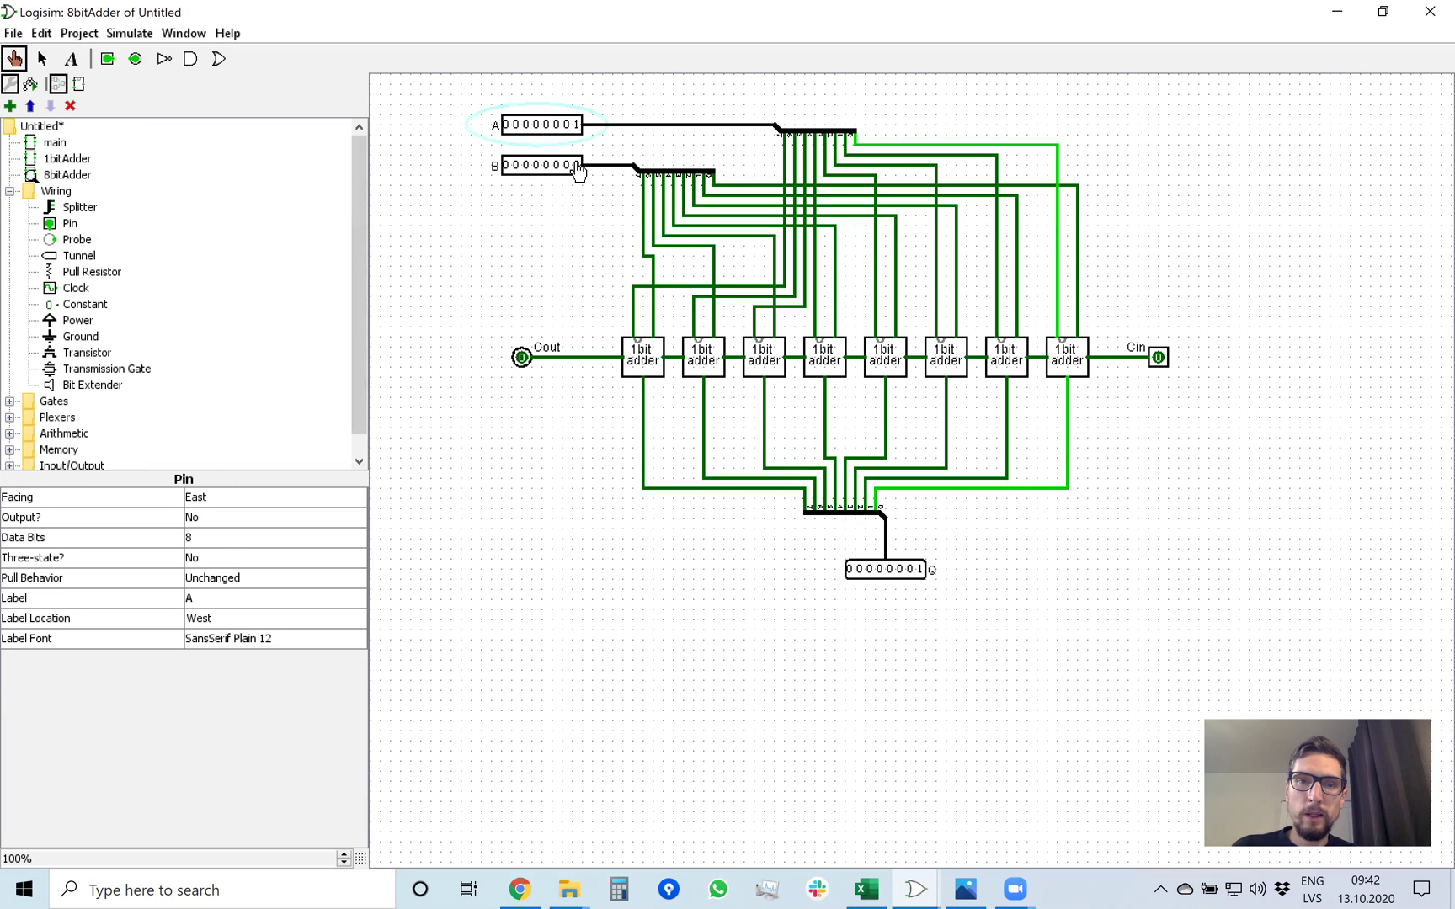
{"action": "left_click", "coordinate": [576, 166]}
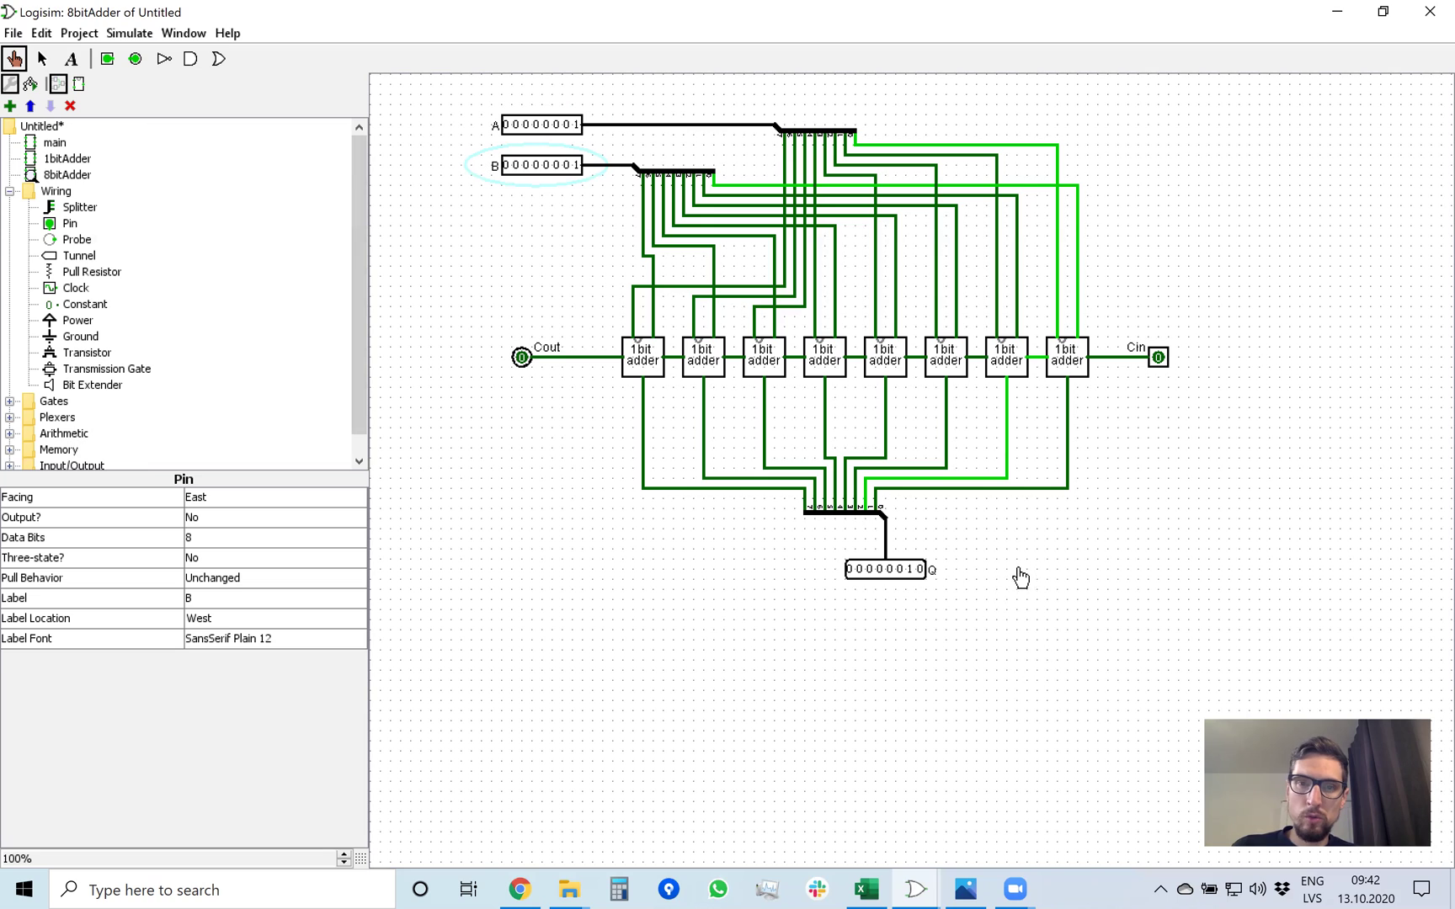
Probe the bus wires of A, B and Q with the Poke tool to read their values.
{"action": "left_click", "coordinate": [622, 133]}
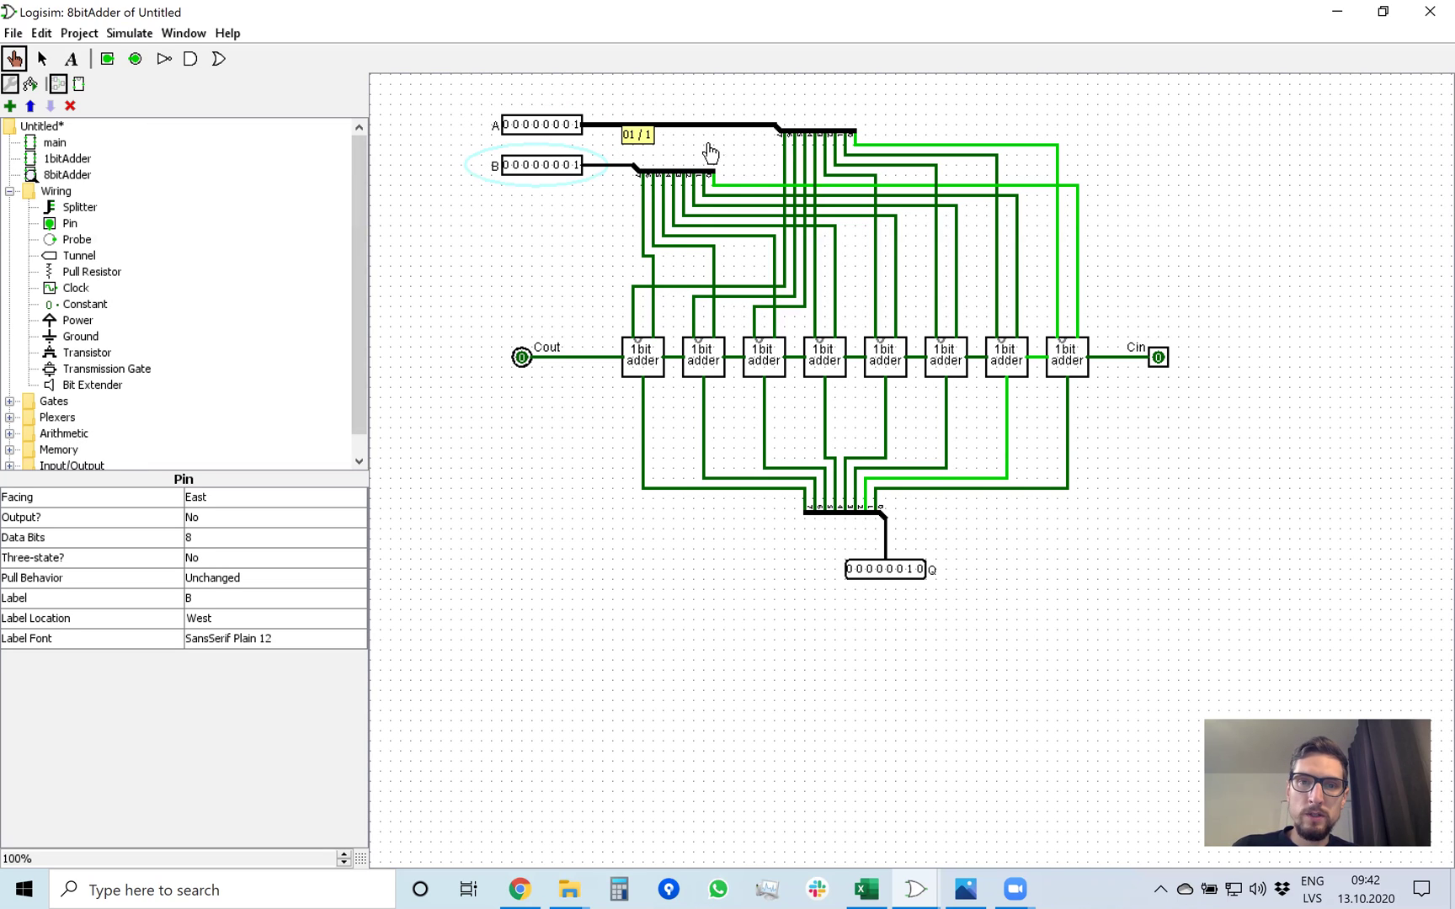
{"action": "left_click", "coordinate": [612, 167]}
{"action": "left_click", "coordinate": [888, 547]}
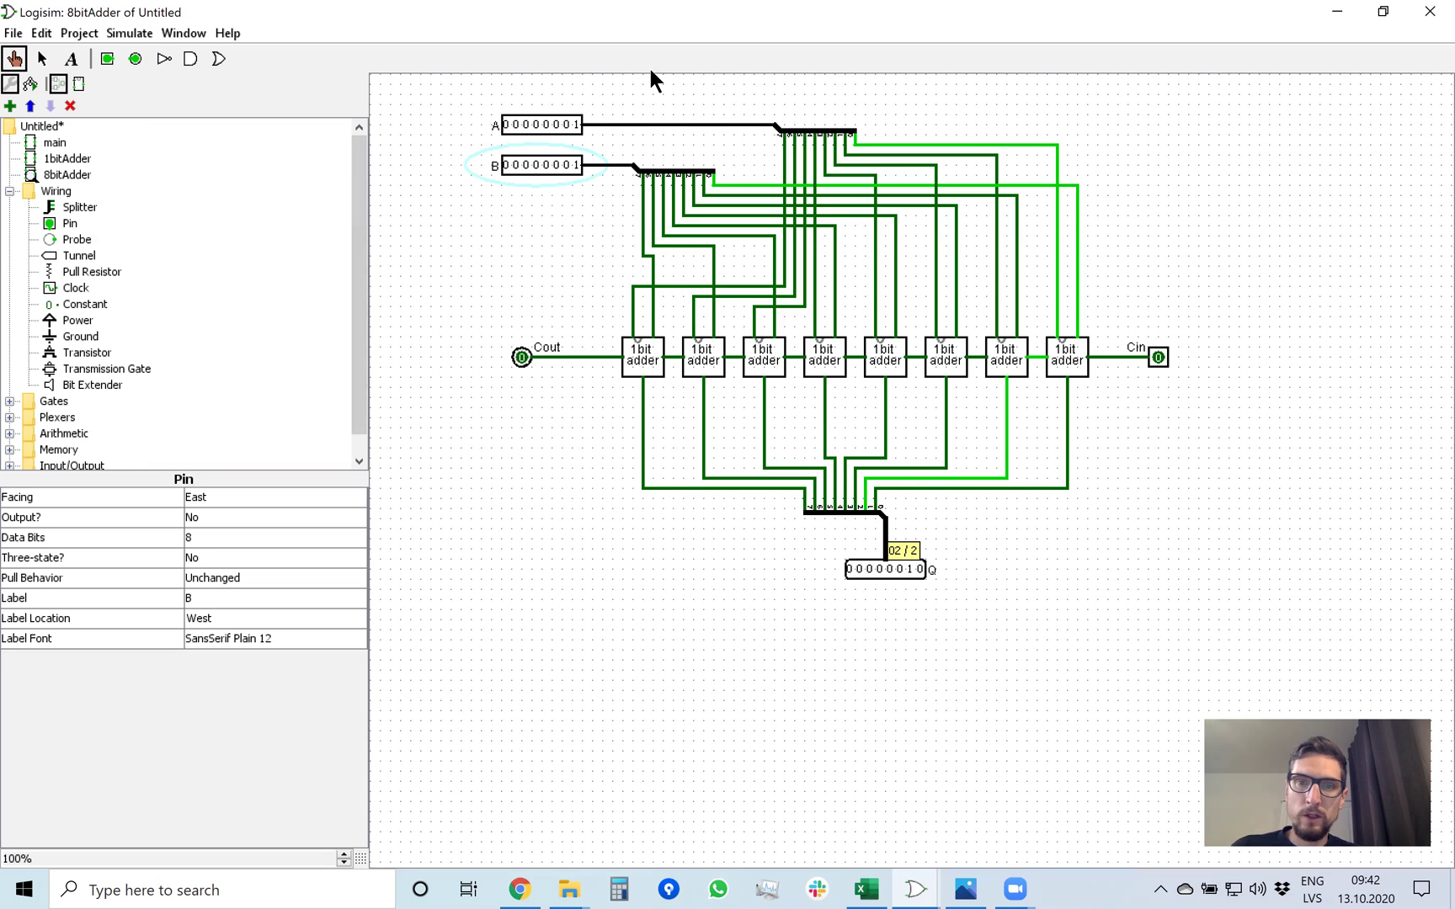
{"action": "left_click", "coordinate": [634, 126]}
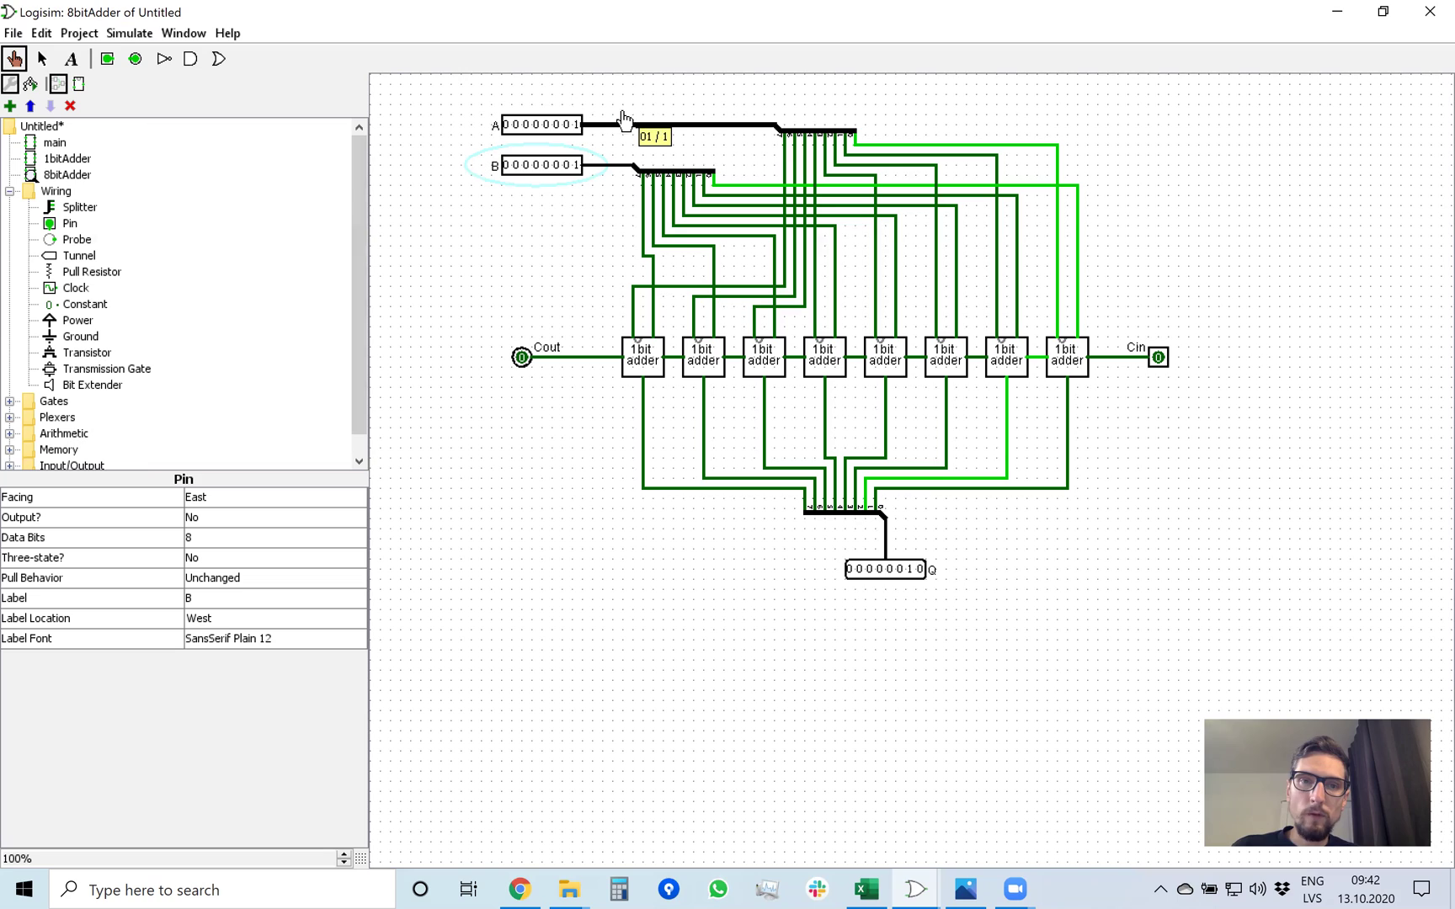
{"action": "left_click", "coordinate": [607, 168]}
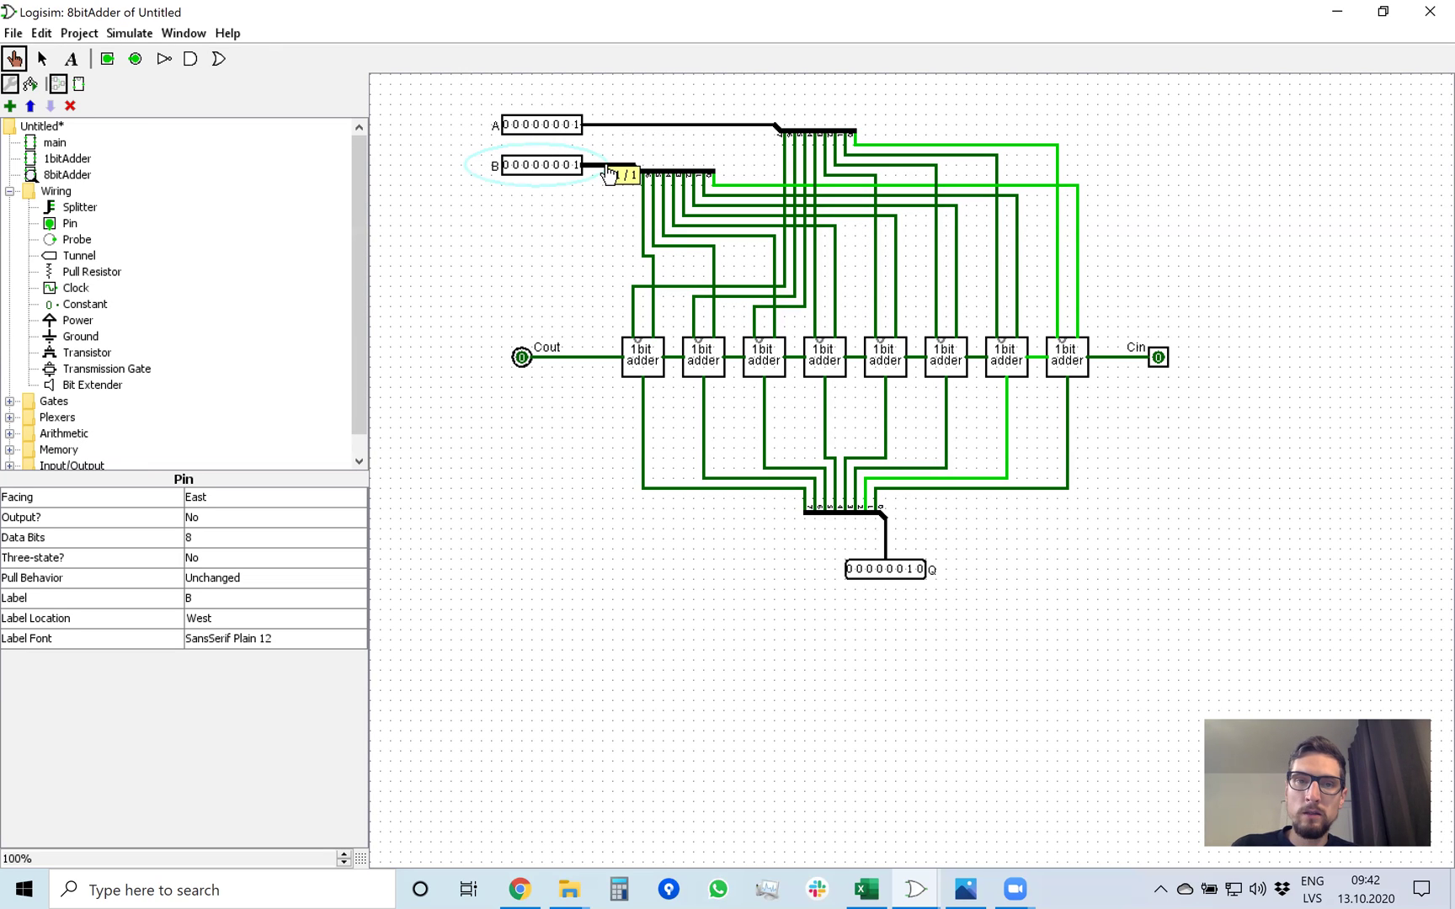
{"action": "left_click", "coordinate": [660, 127]}
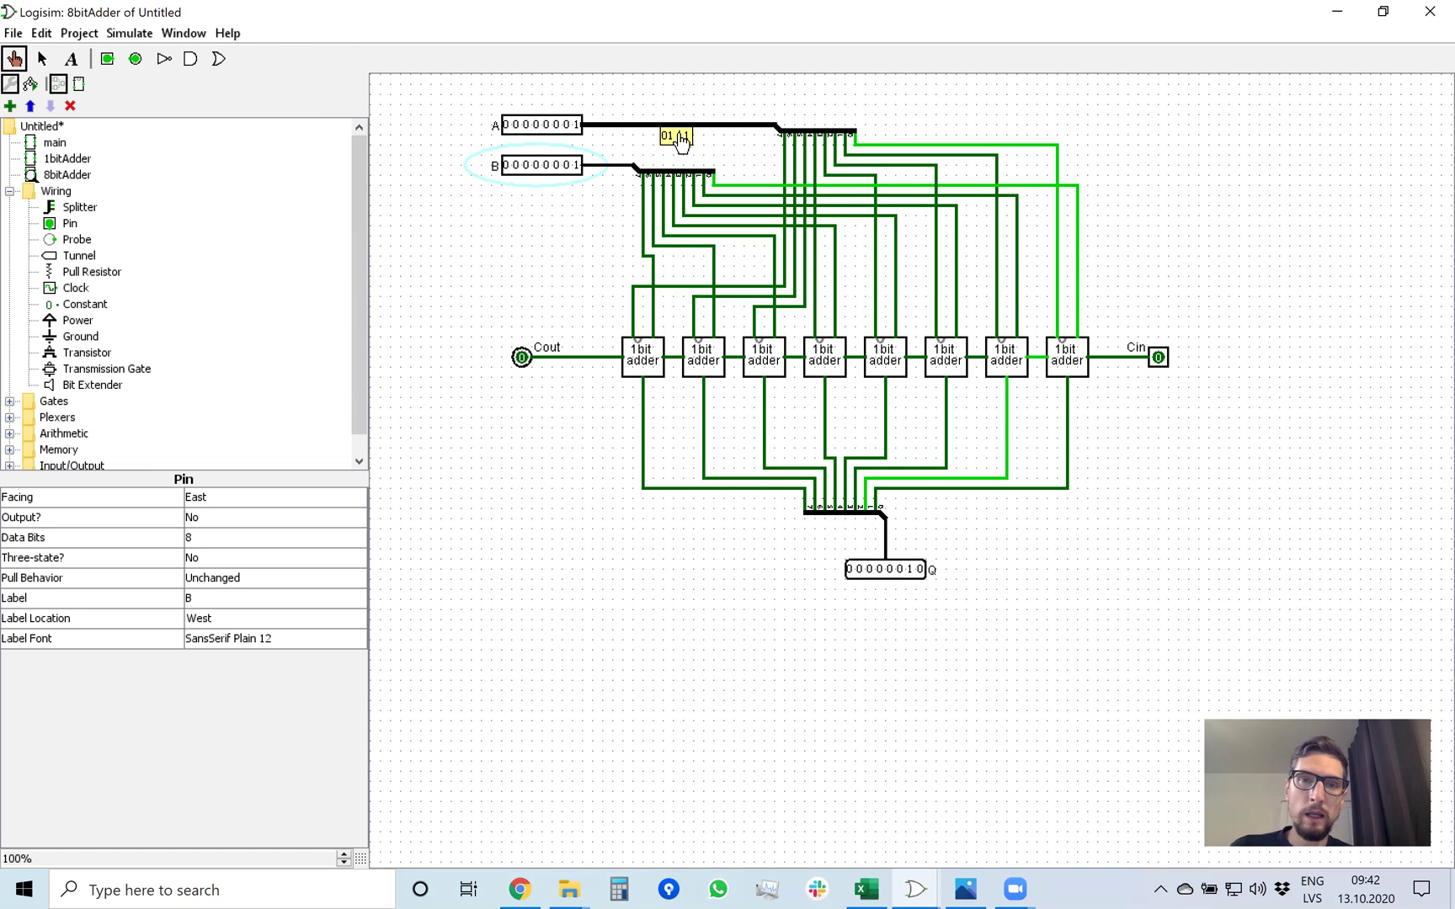
In the layout preferences, set the first radix for poked wires to Unsigned Decimal and the second to Hexadecimal.
{"action": "left_click", "coordinate": [15, 35]}
{"action": "left_click", "coordinate": [85, 263]}
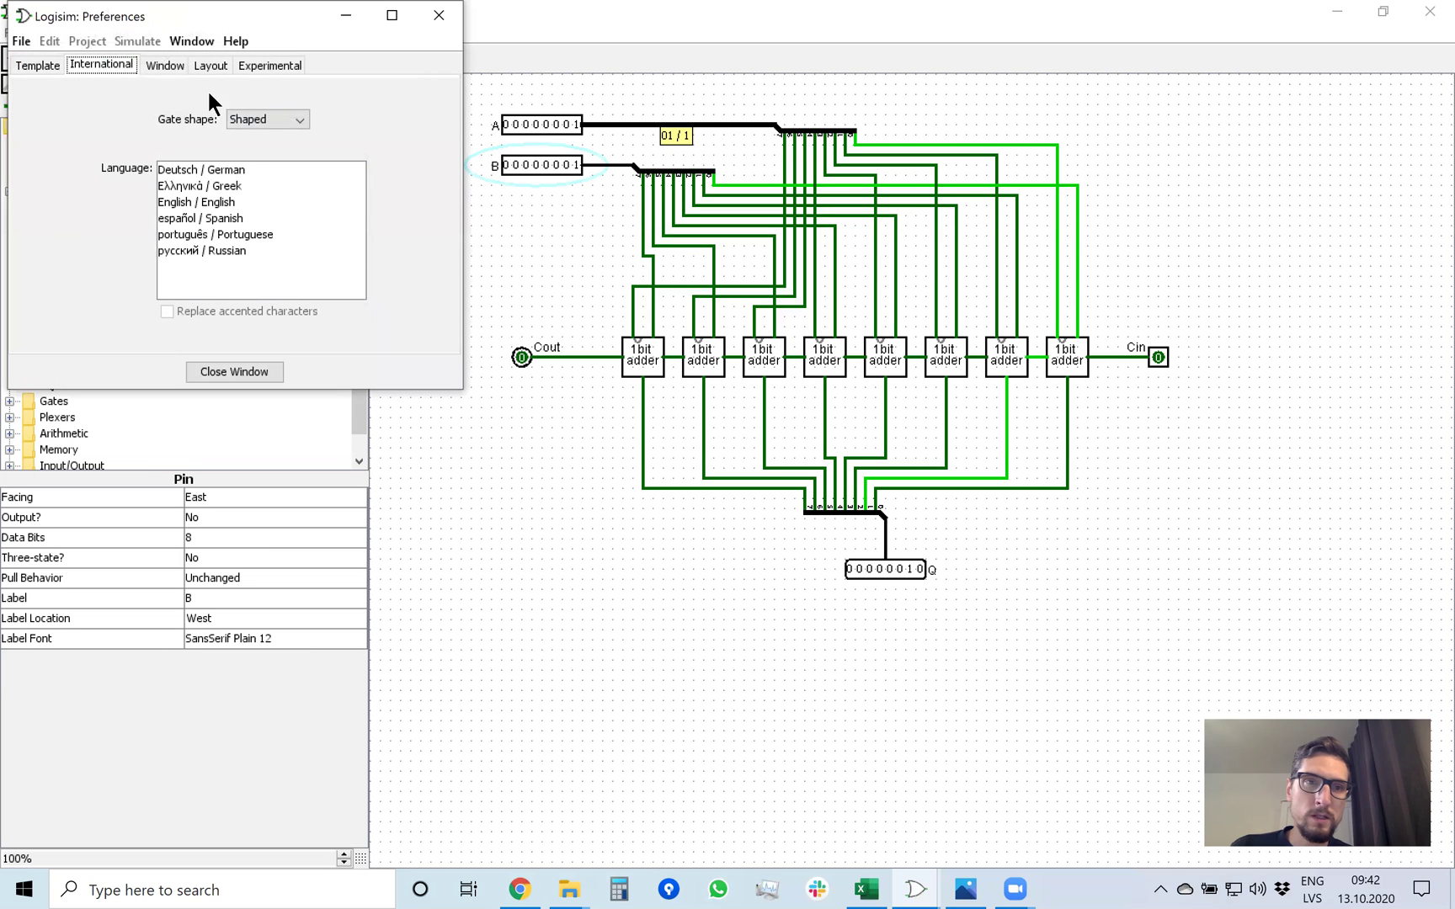
{"action": "left_click", "coordinate": [209, 65]}
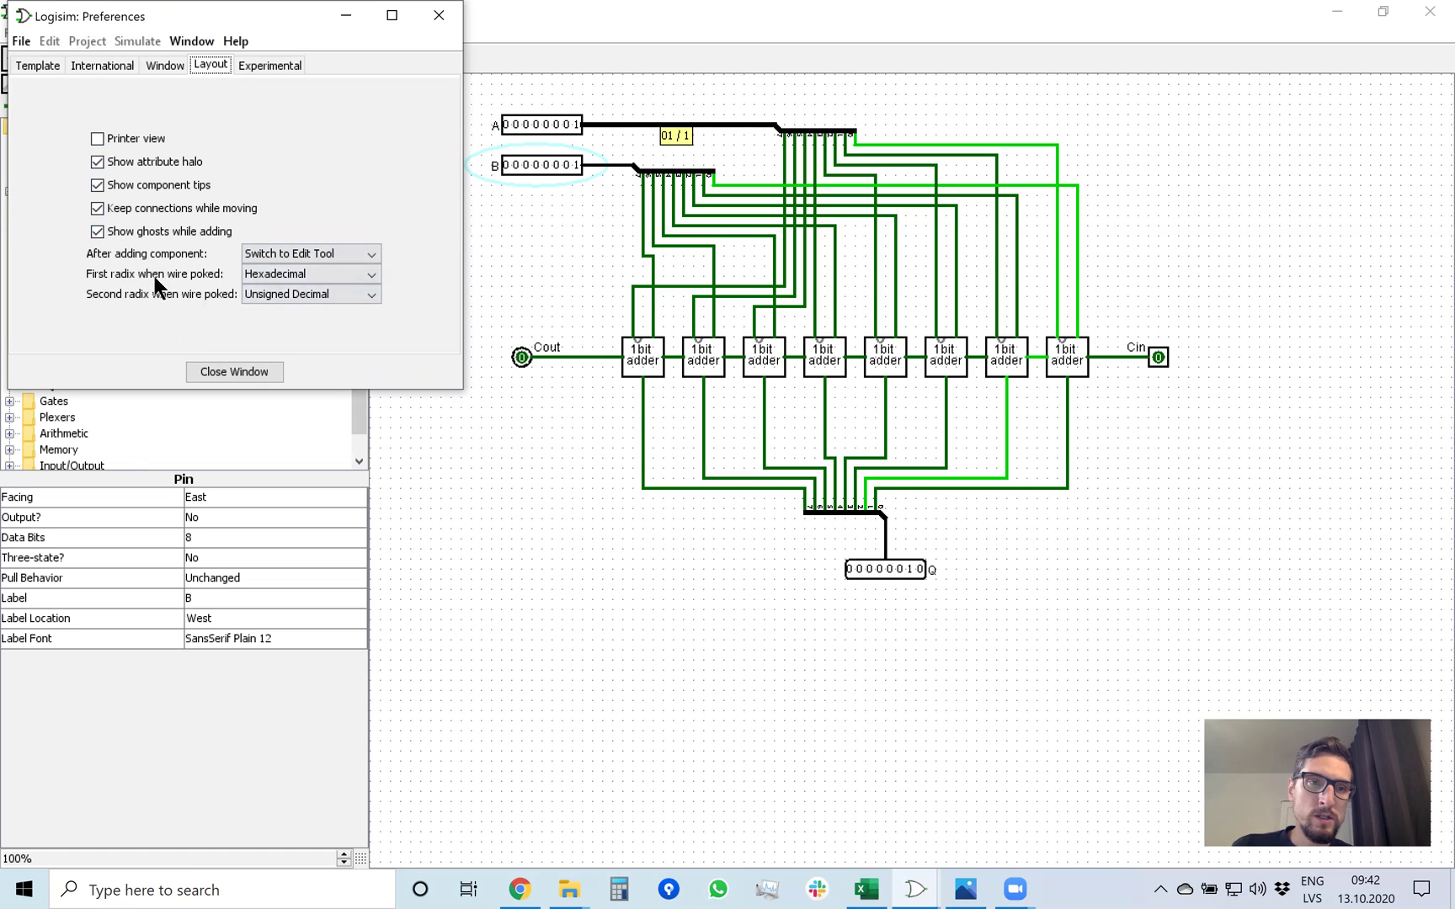
{"action": "left_click", "coordinate": [272, 273]}
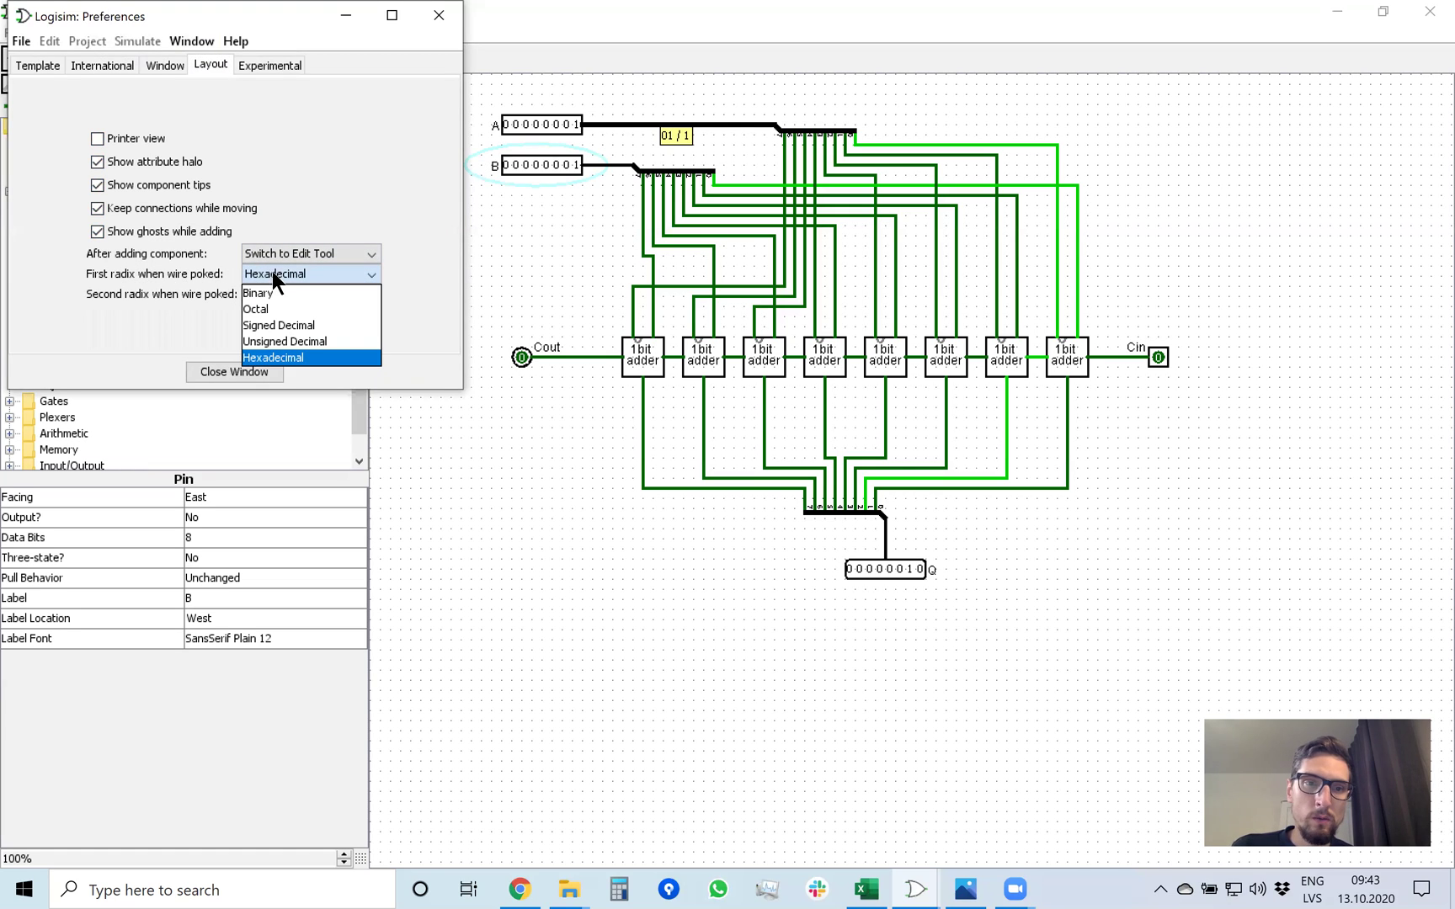
{"action": "left_click", "coordinate": [296, 341]}
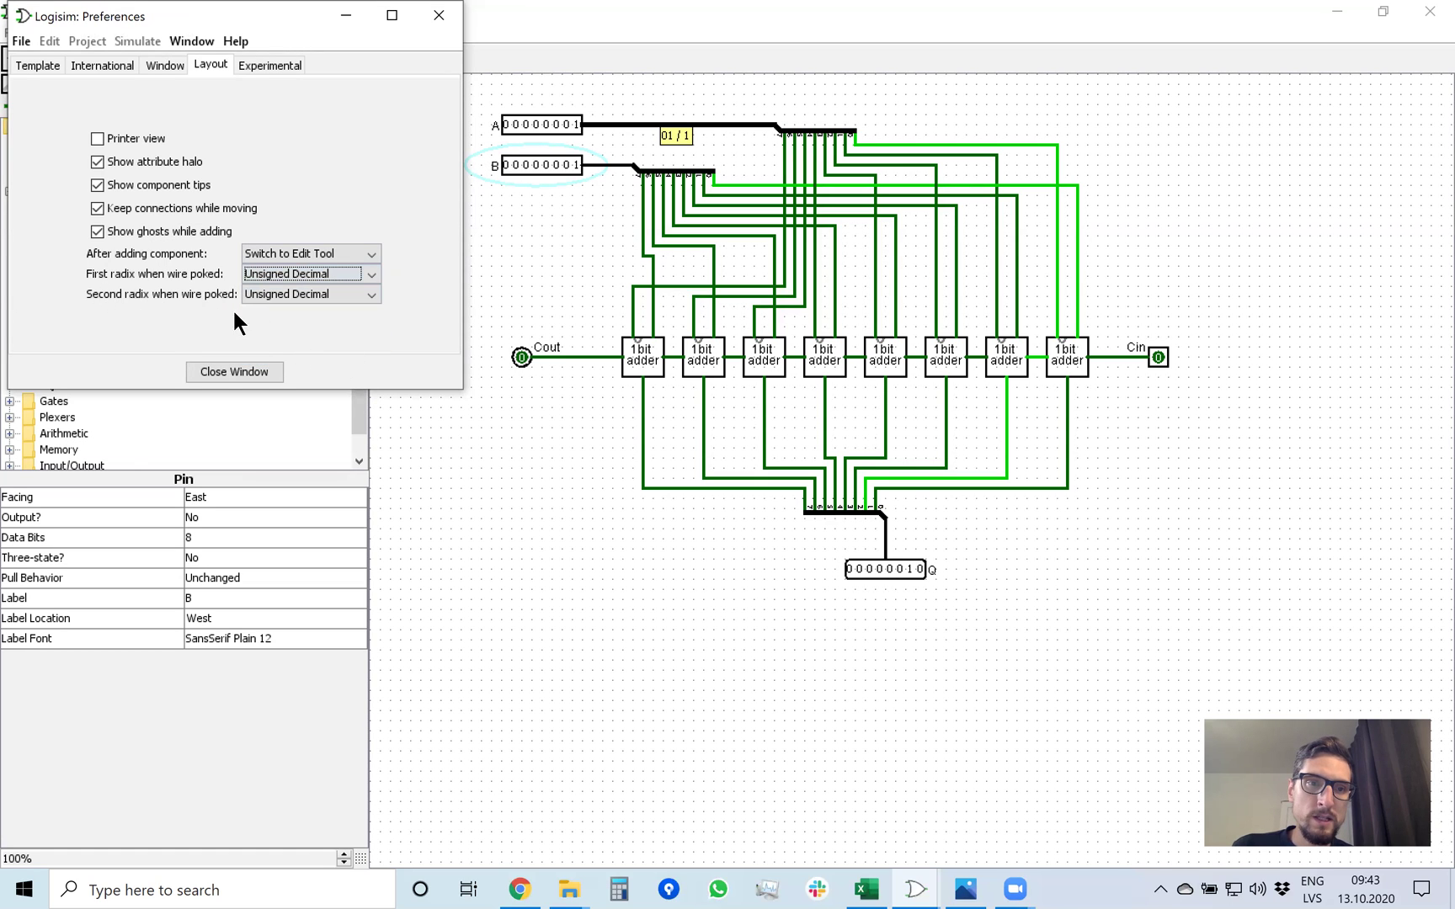
{"action": "left_click", "coordinate": [283, 293]}
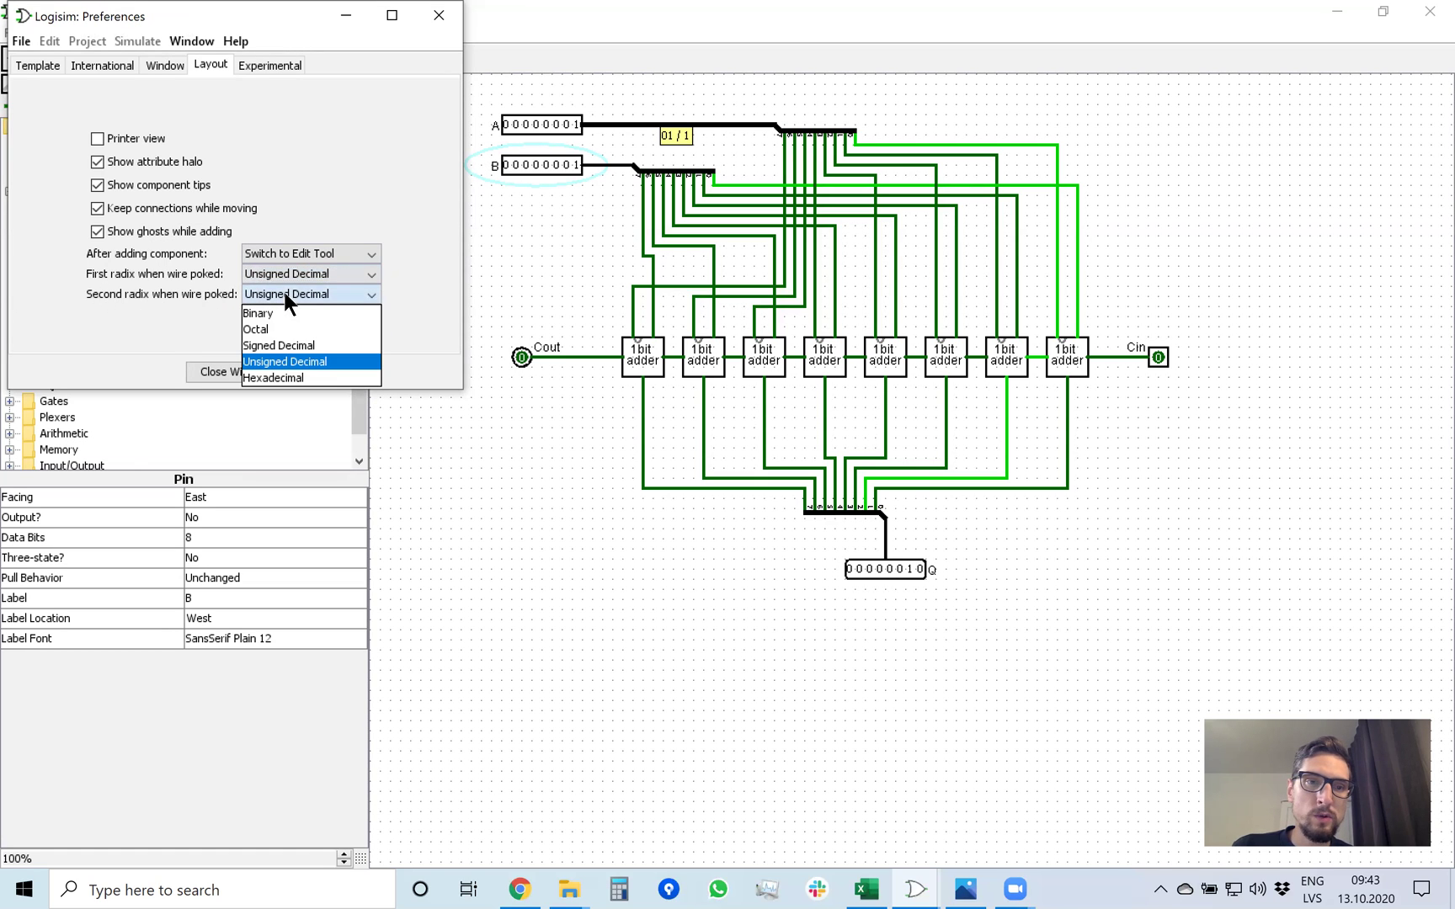
{"action": "left_click", "coordinate": [285, 377]}
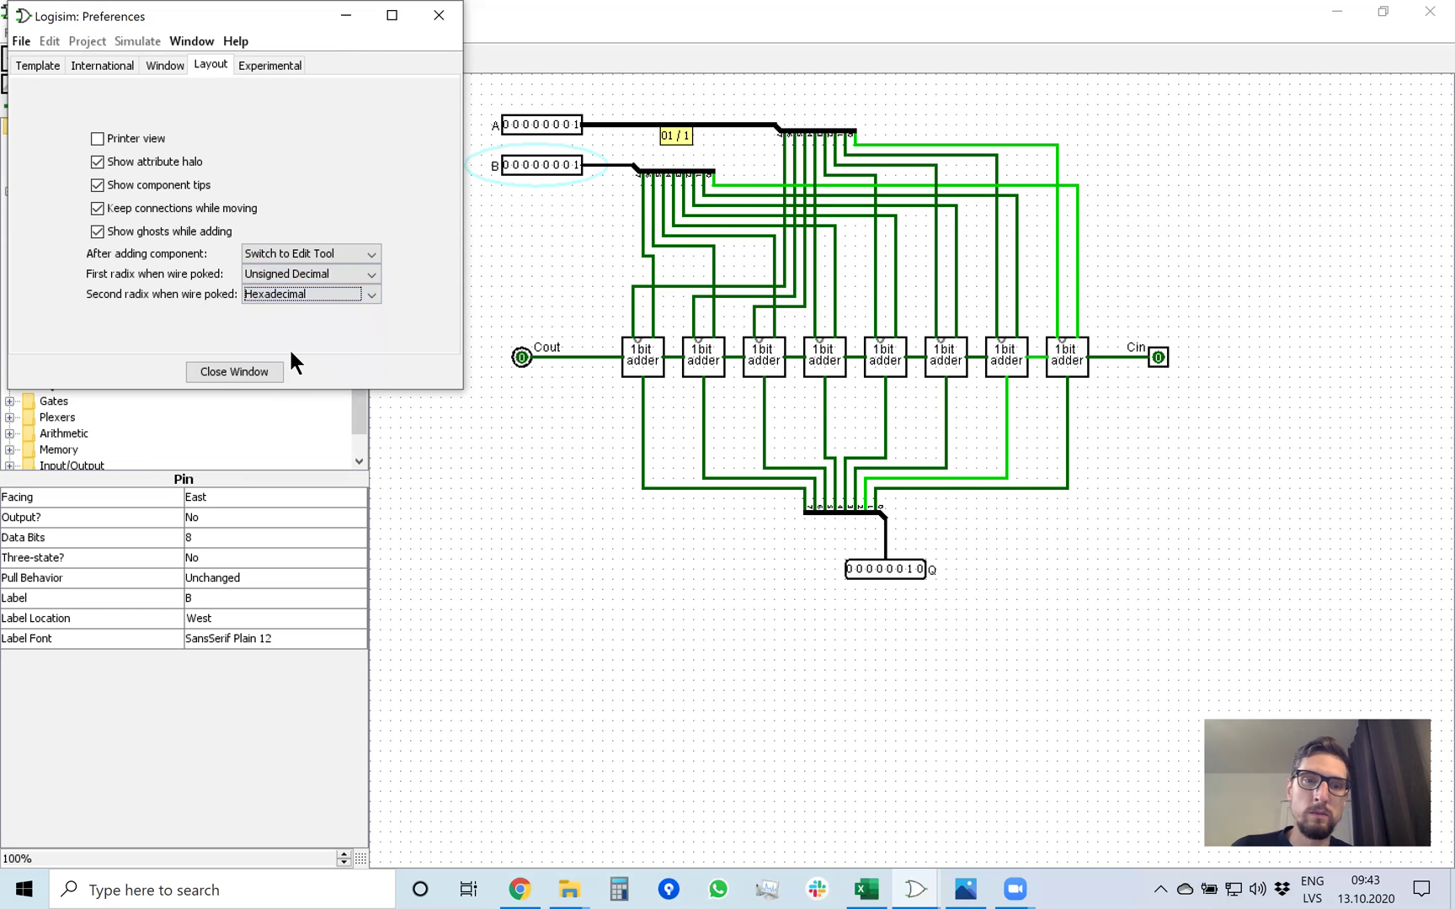
{"action": "left_click", "coordinate": [224, 371]}
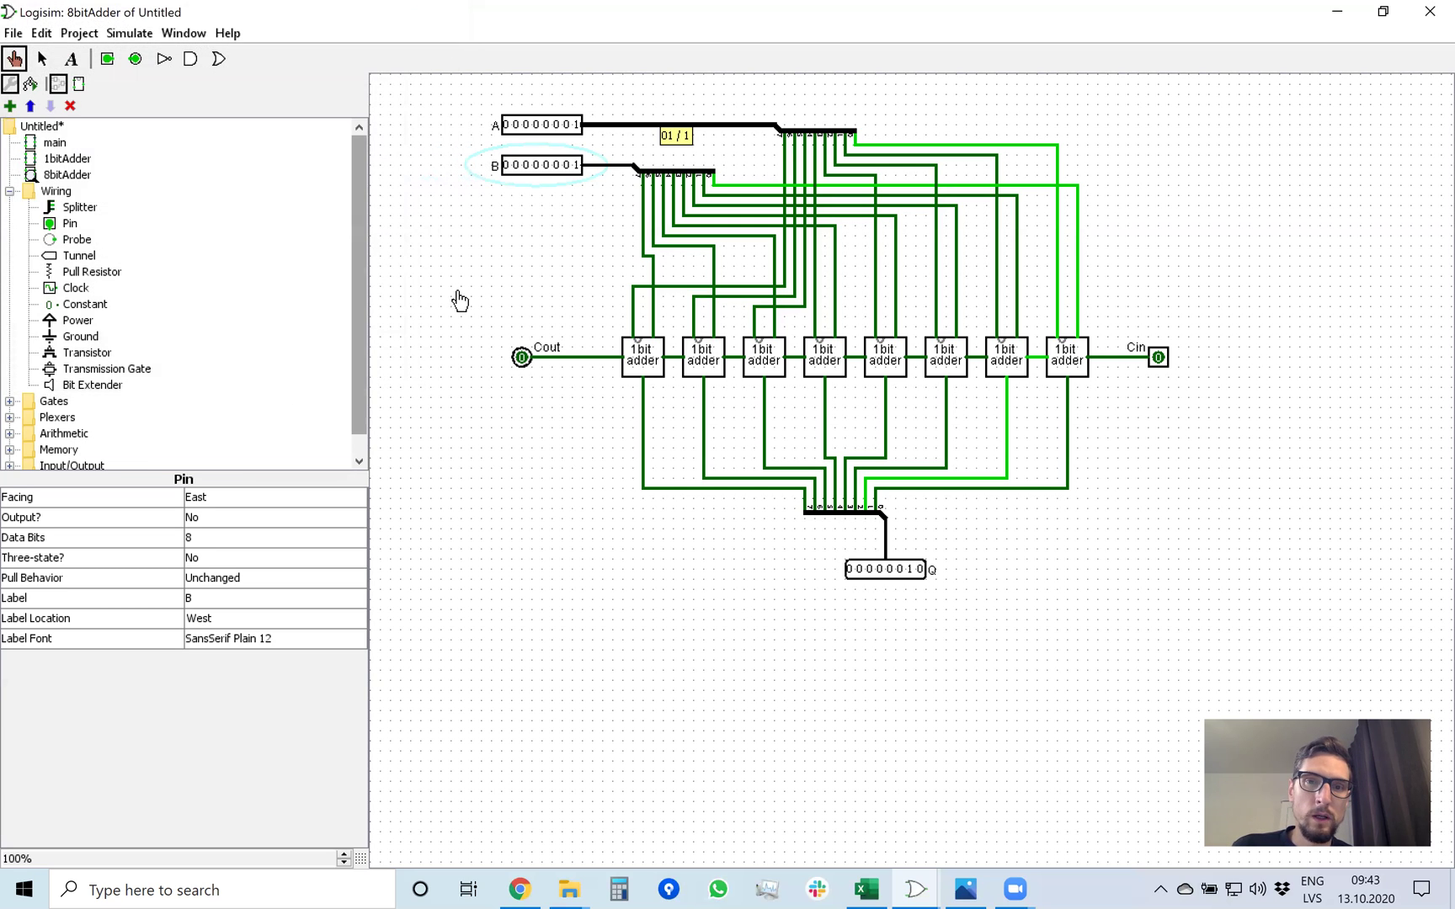
Set input A to 00111001 with the Poke tool and probe its bus wire.
{"action": "left_click", "coordinate": [679, 128]}
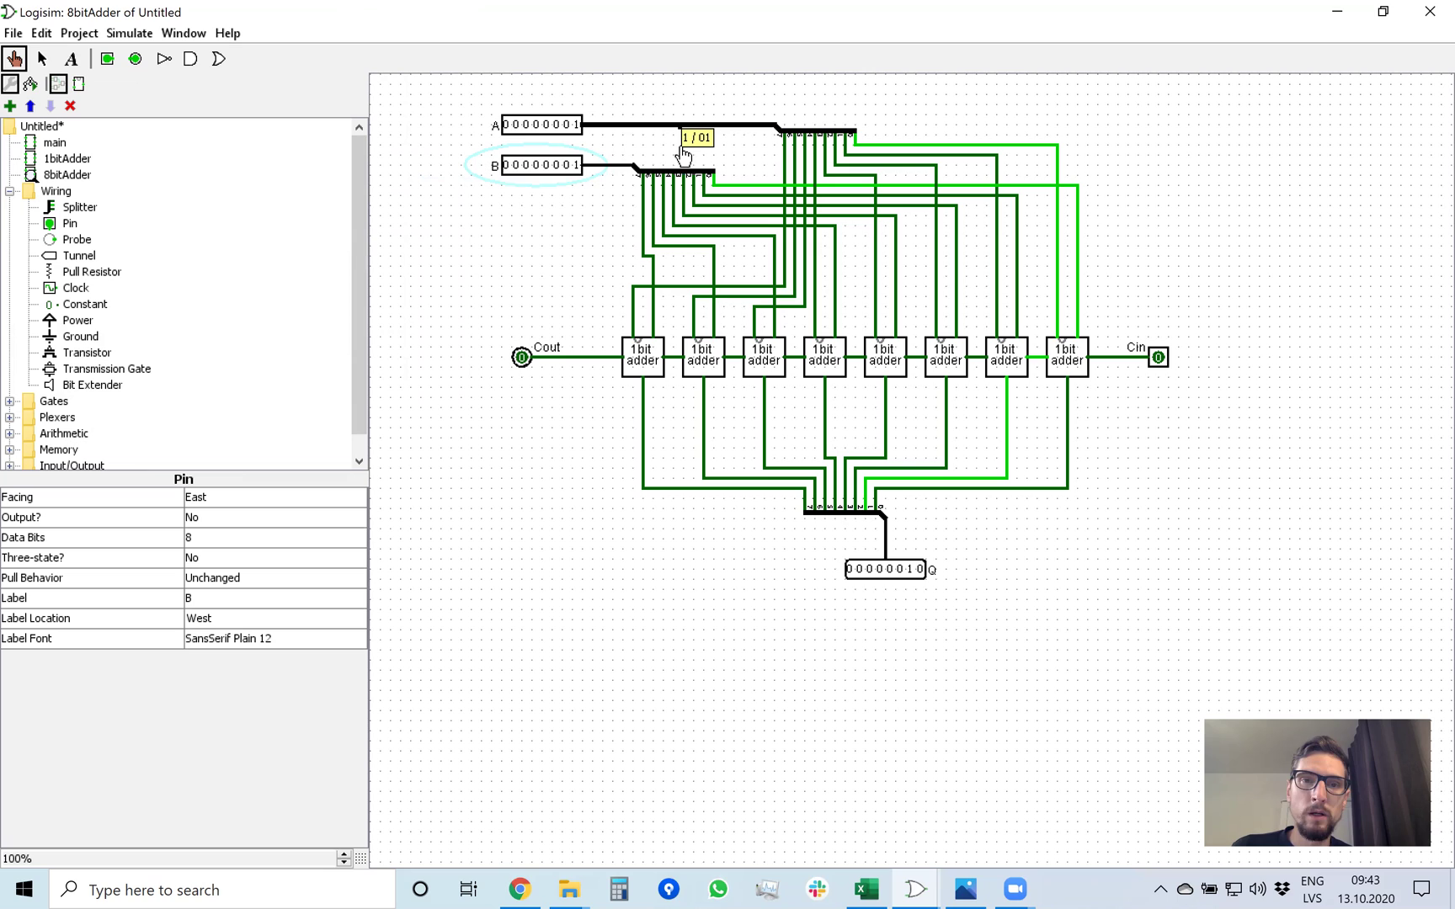
{"action": "left_click", "coordinate": [526, 126]}
{"action": "left_click", "coordinate": [536, 126]}
{"action": "left_click", "coordinate": [546, 126]}
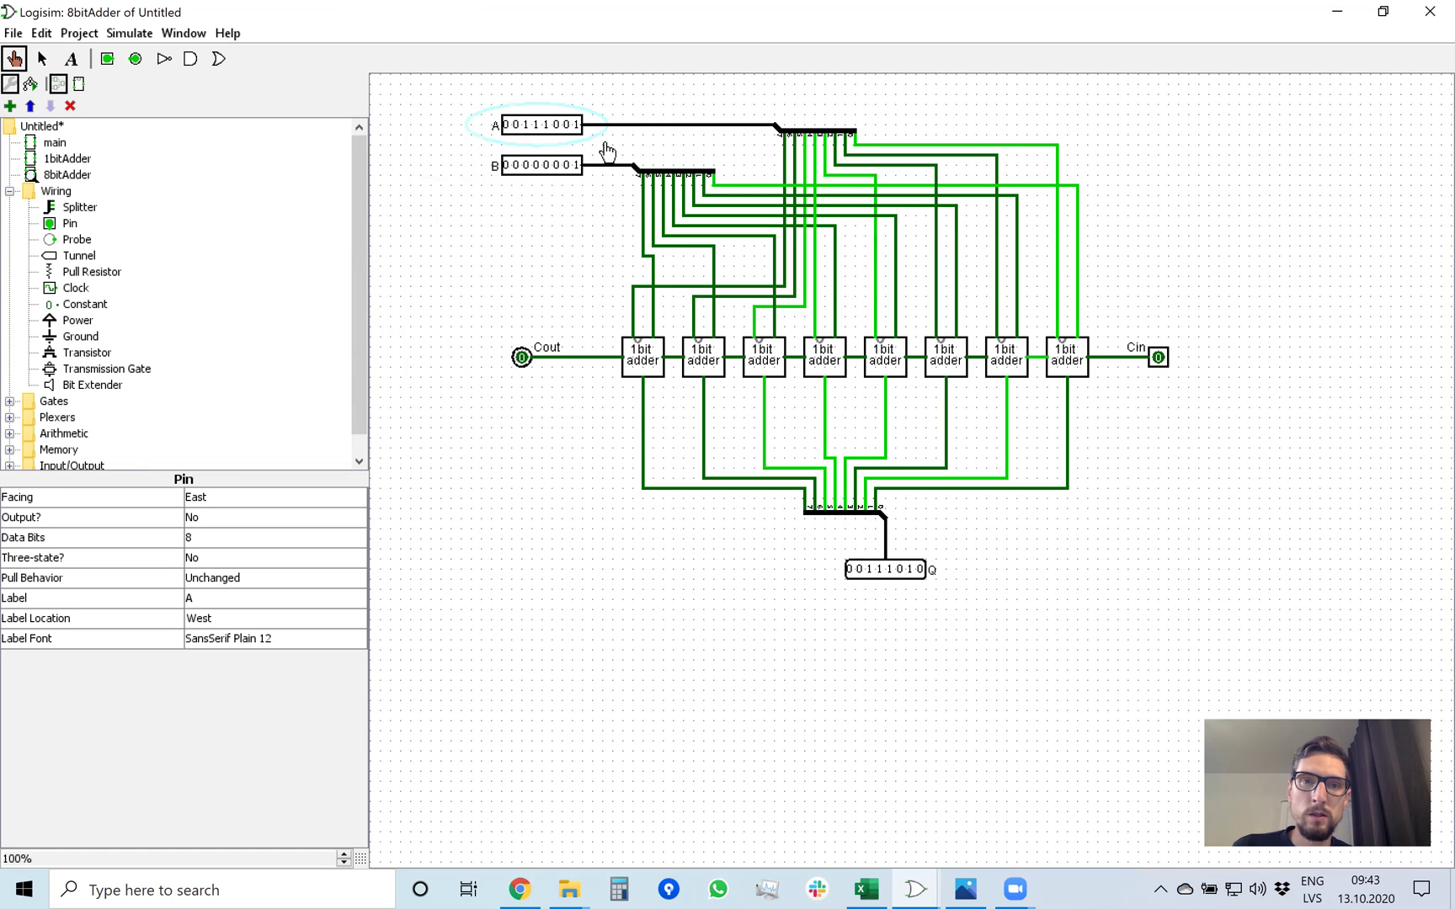
{"action": "left_click", "coordinate": [654, 126]}
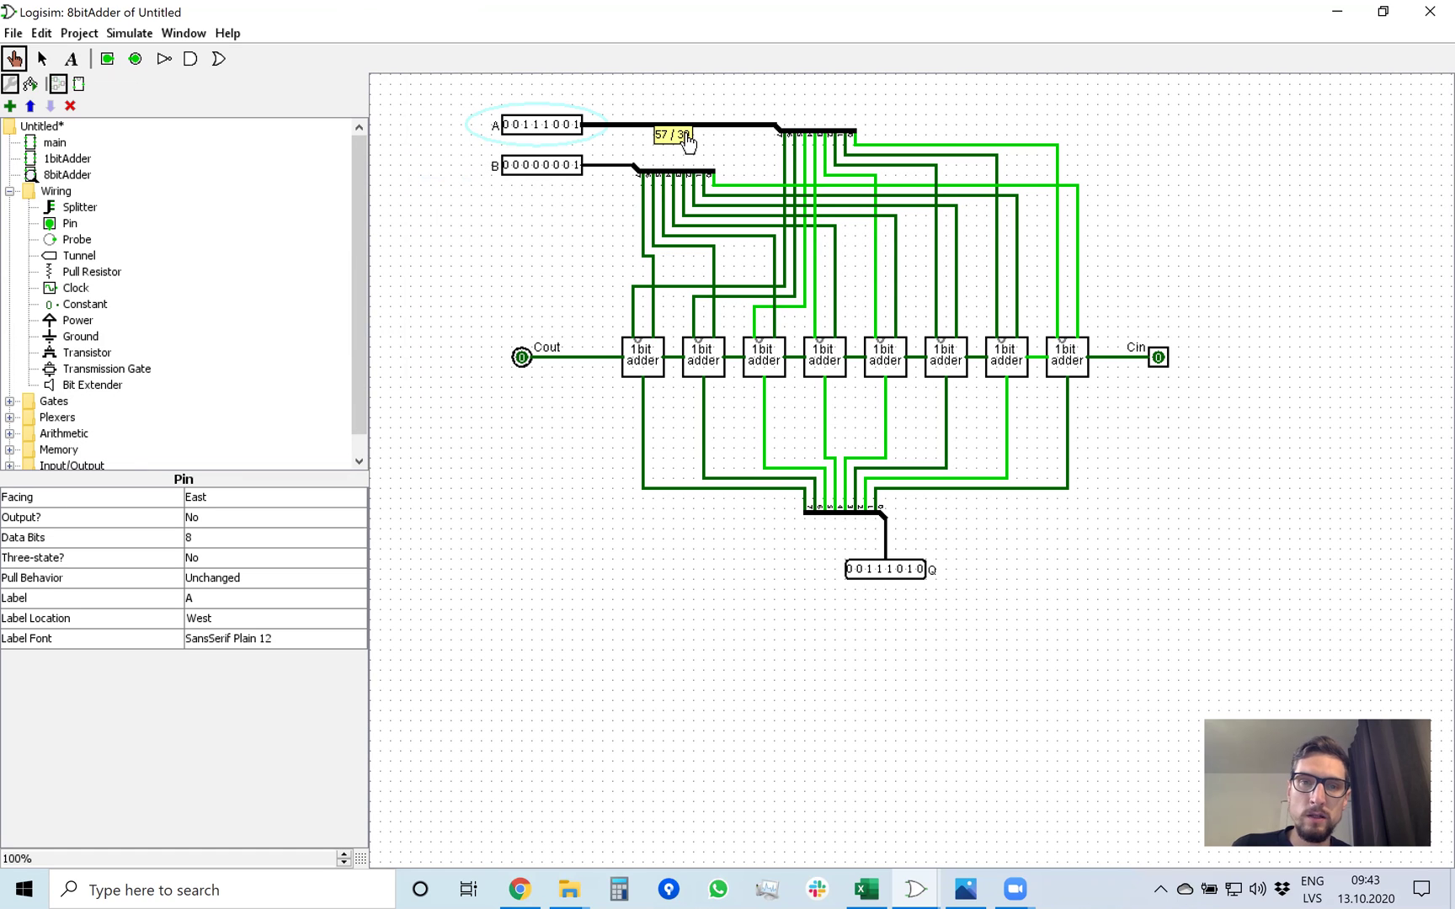
Set input B to 00101101 with the Poke tool and probe the bus wires of A and B.
{"action": "left_click", "coordinate": [599, 166]}
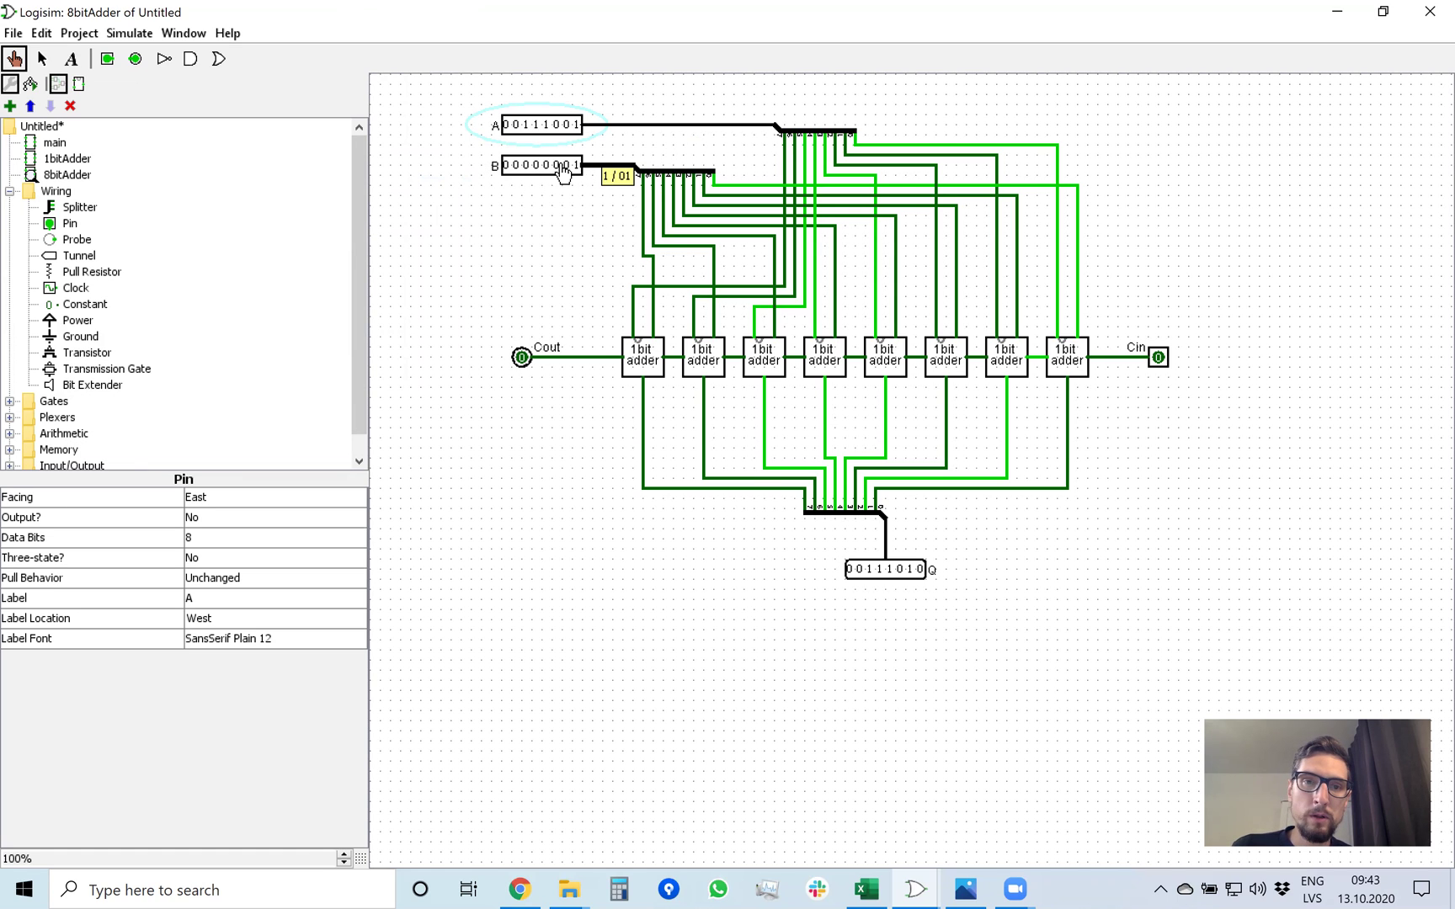
{"action": "left_click", "coordinate": [556, 165]}
{"action": "left_click", "coordinate": [546, 166]}
{"action": "left_click", "coordinate": [526, 166]}
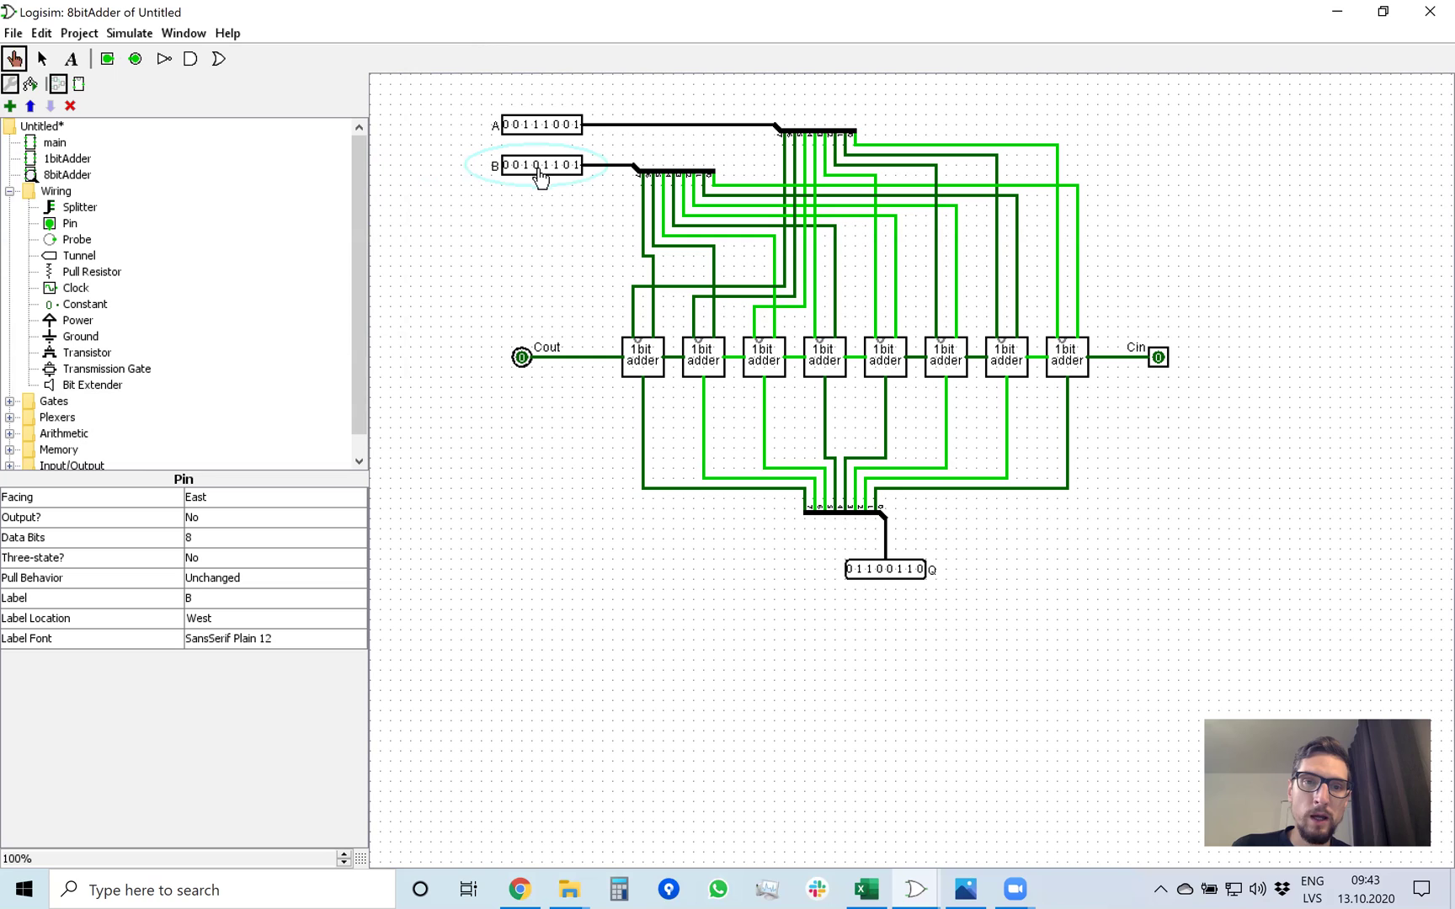
{"action": "left_click", "coordinate": [640, 126]}
{"action": "left_click", "coordinate": [601, 167]}
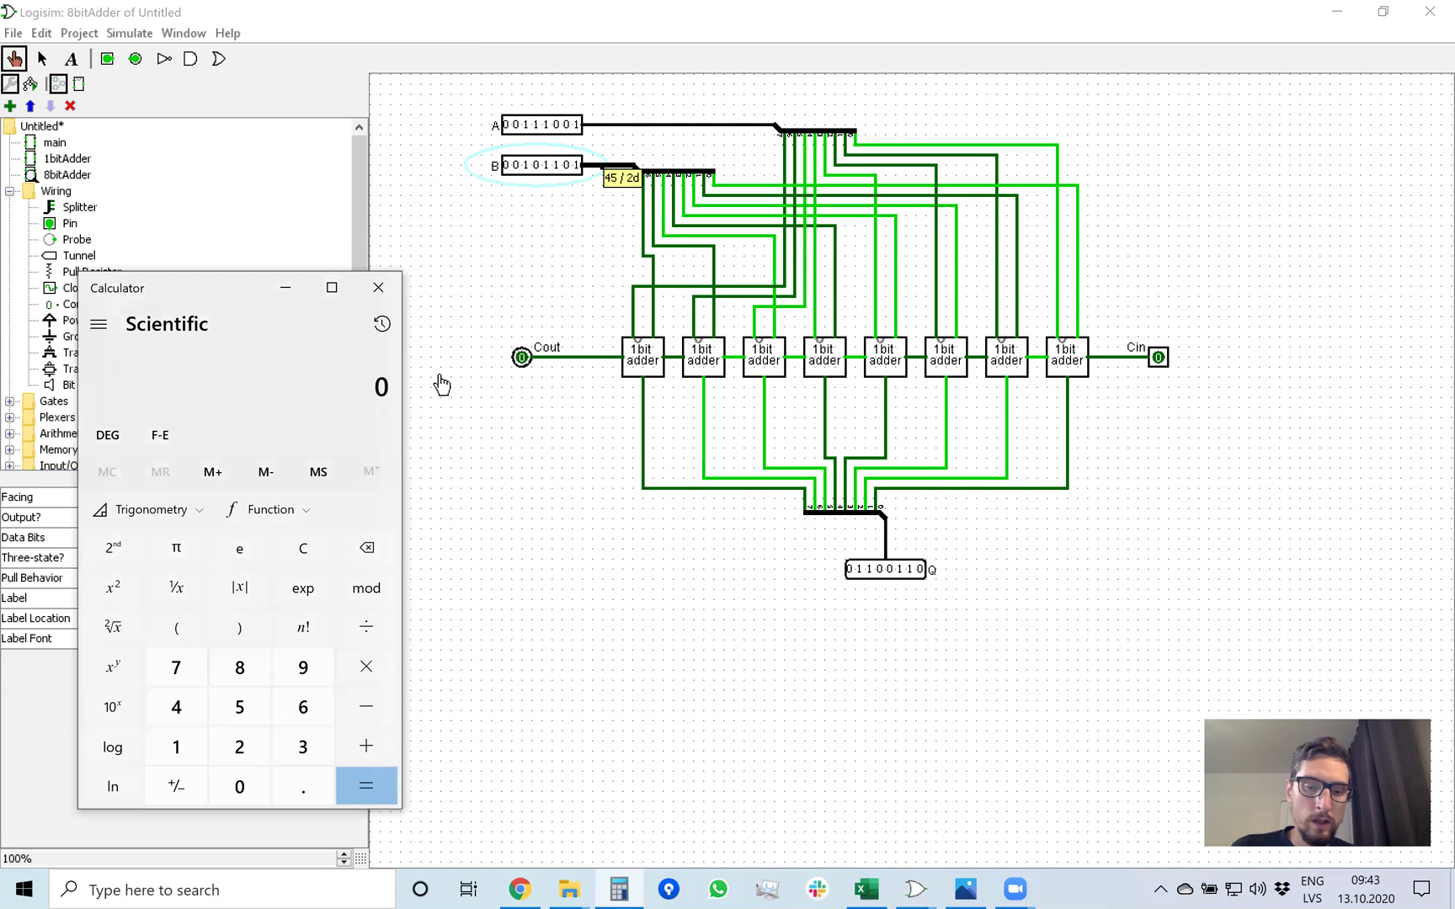
Add 57 + 45 in Calculator, and return to Logisim to probe the Q bus wire.
{"action": "type", "text": "57 + 45"}
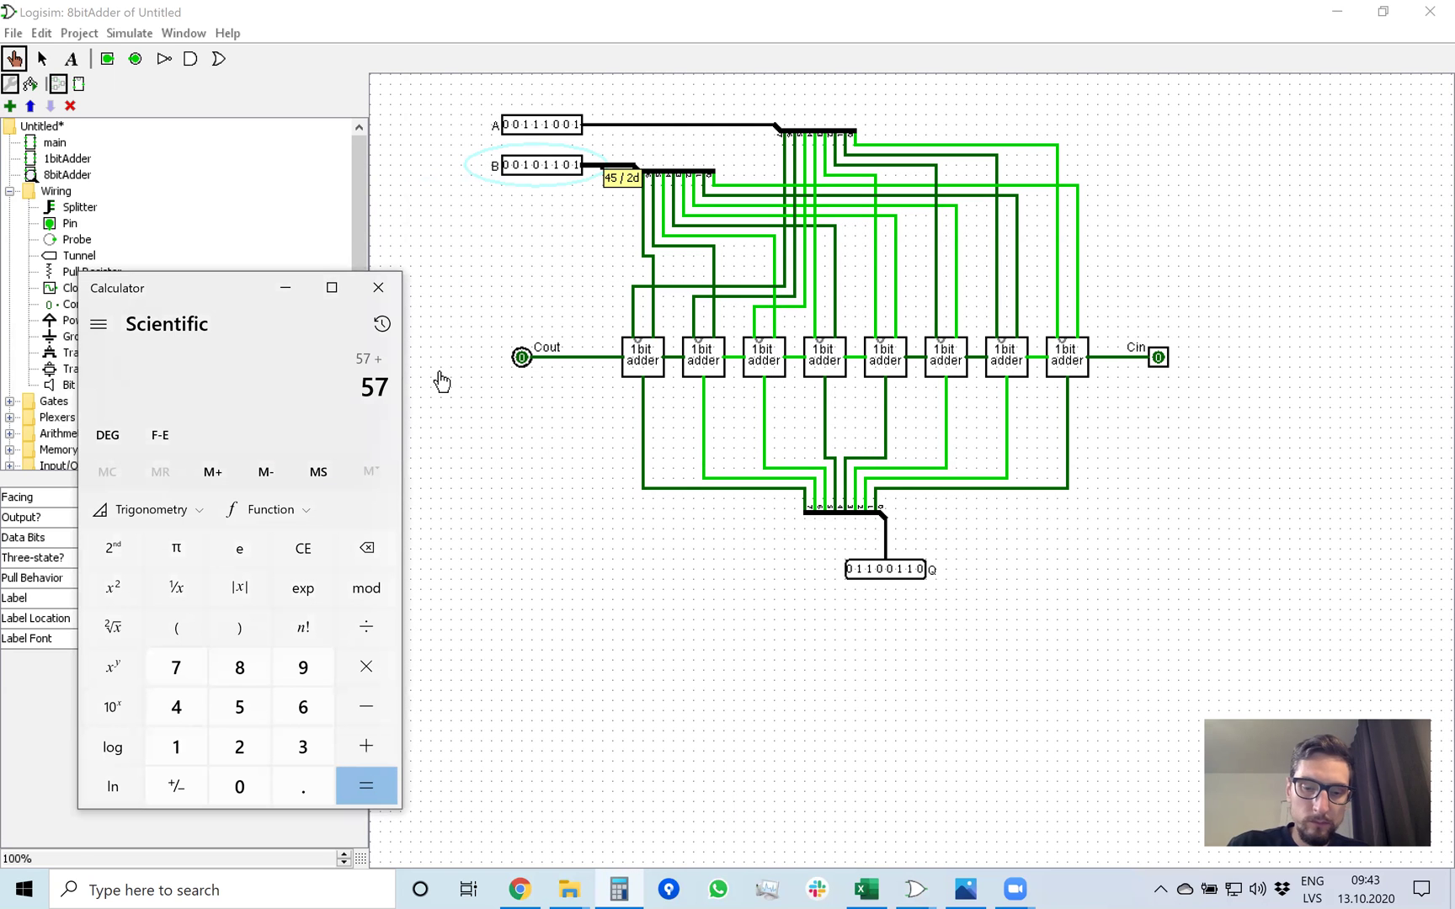
{"action": "key", "text": "Return"}
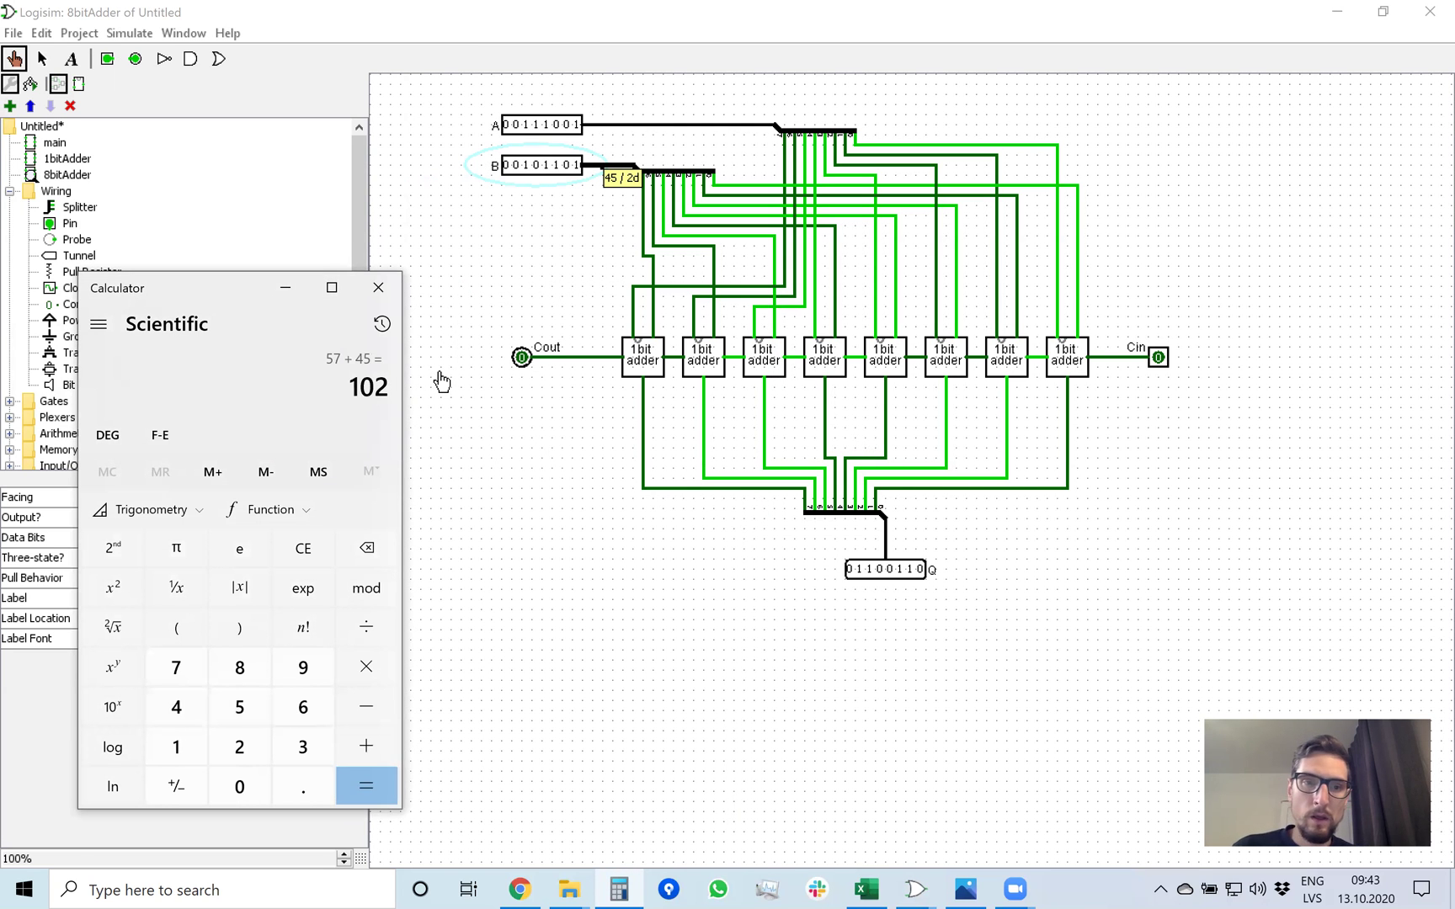
{"action": "left_click", "coordinate": [535, 284]}
{"action": "mouse_move", "coordinate": [886, 552]}
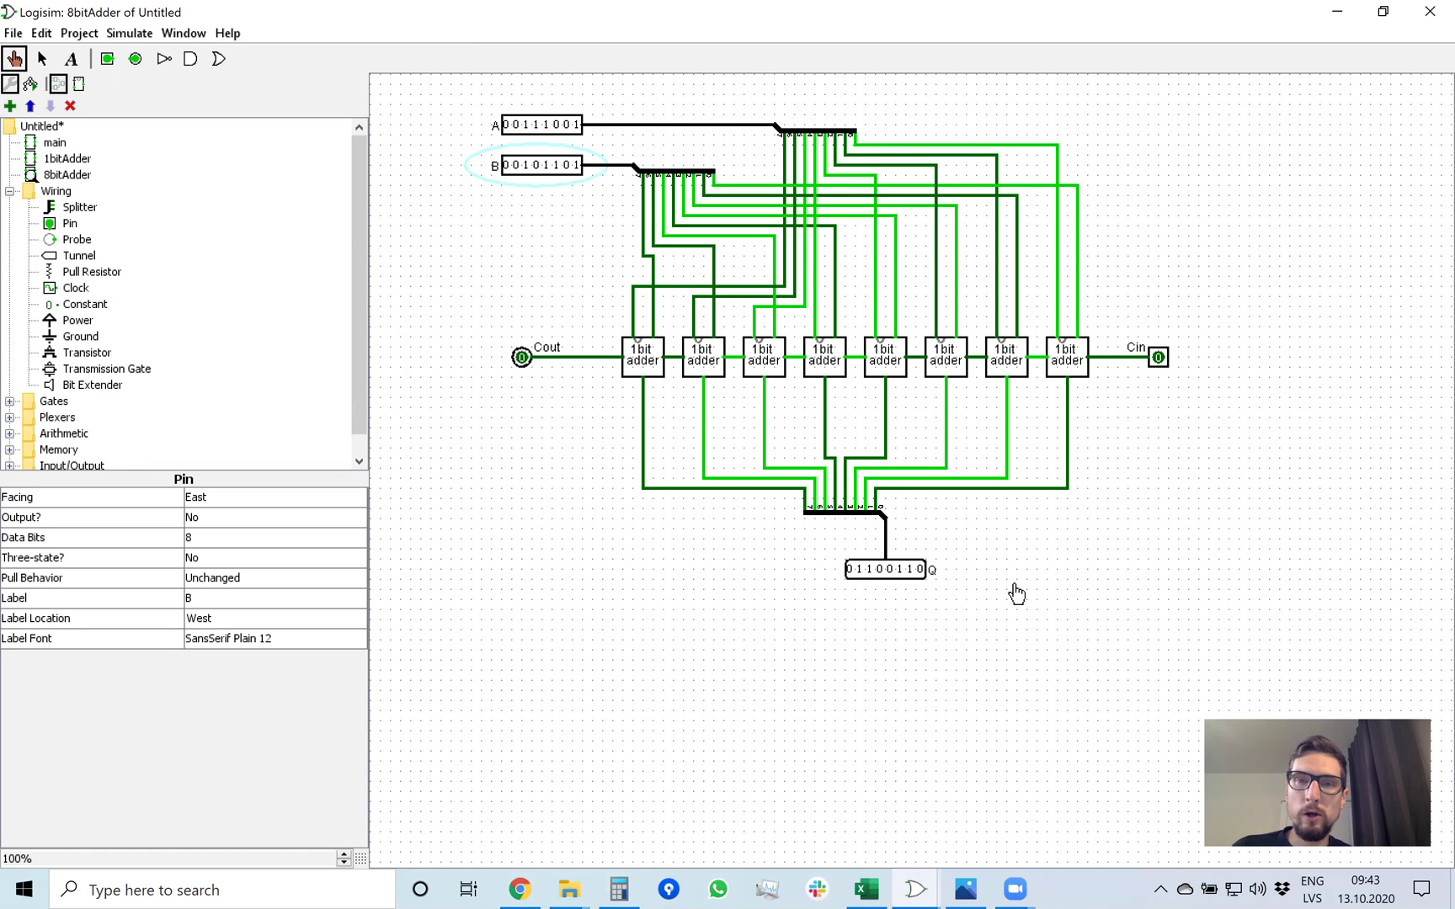
Set the Cin input to 1 with the Poke tool and probe the Q bus wire.
{"action": "left_click", "coordinate": [1159, 358]}
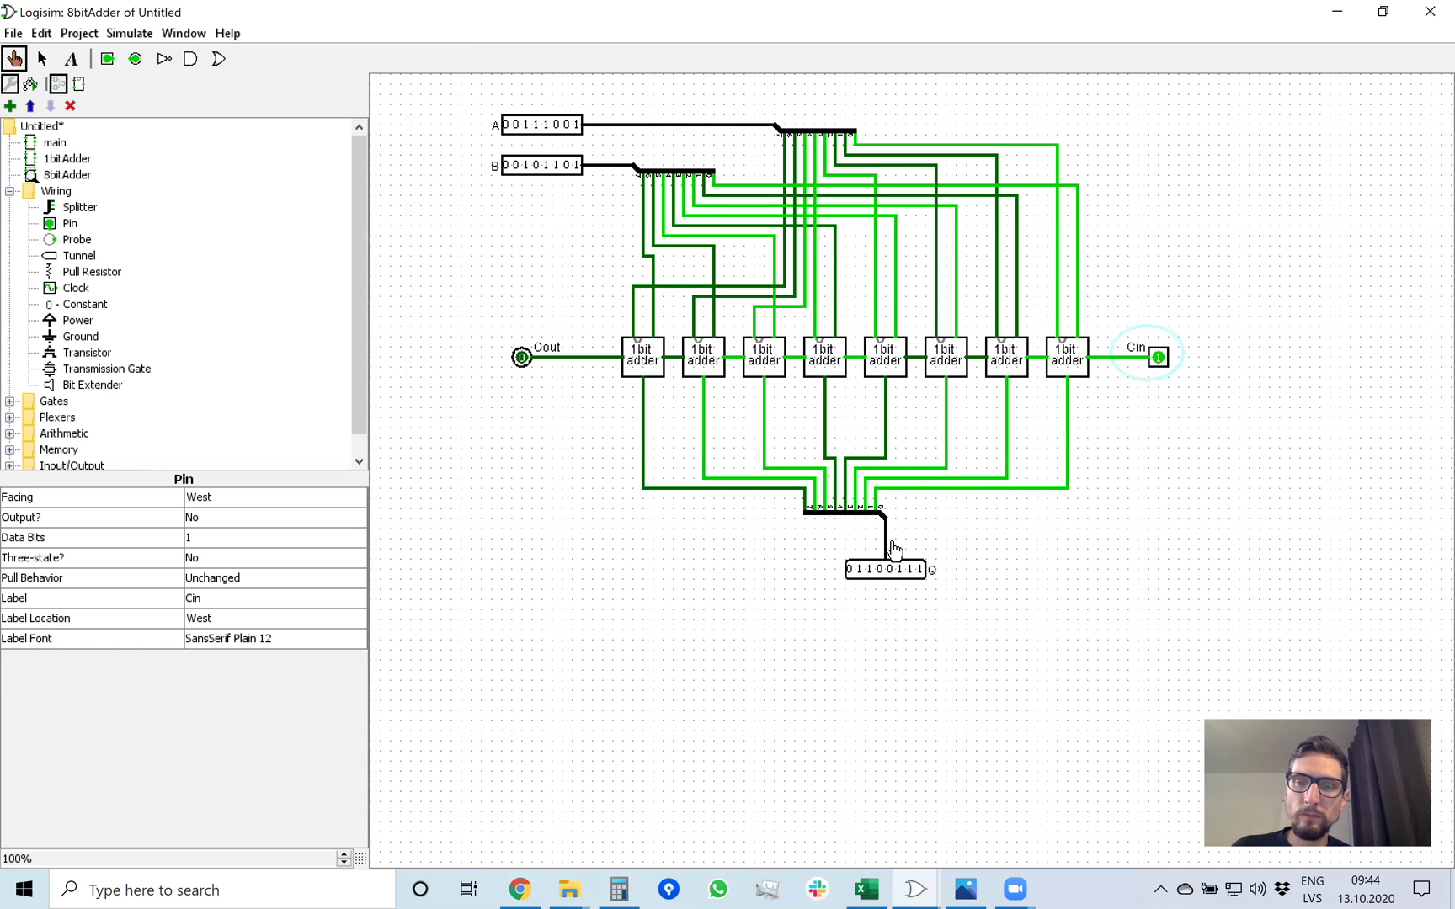
{"action": "mouse_move", "coordinate": [895, 569]}
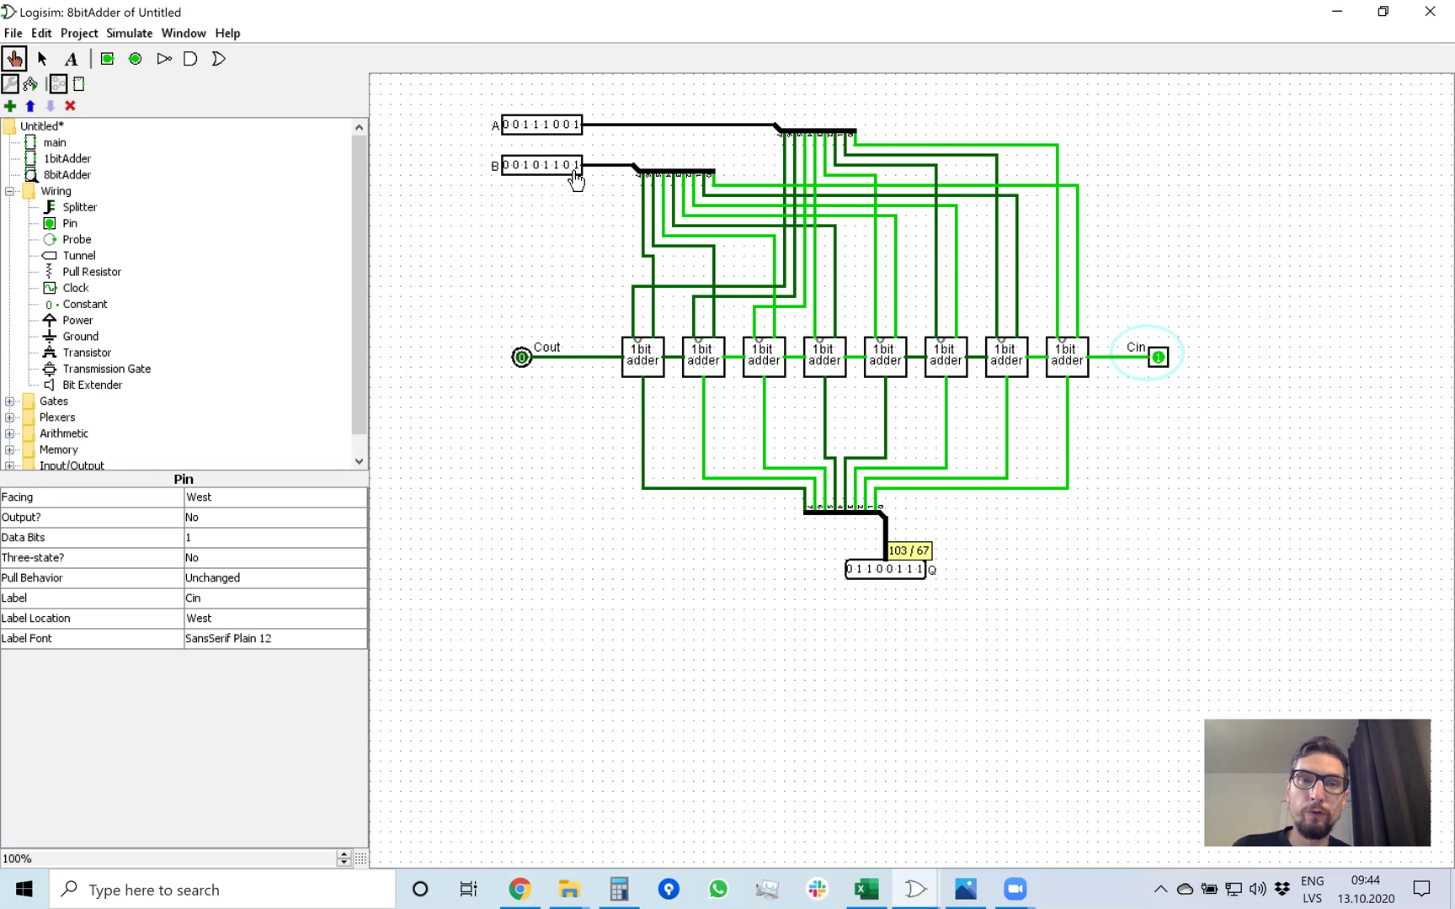
Set all eight bits of input A to 1 with the Poke tool.
{"action": "left_click", "coordinate": [505, 126]}
{"action": "left_click", "coordinate": [516, 125]}
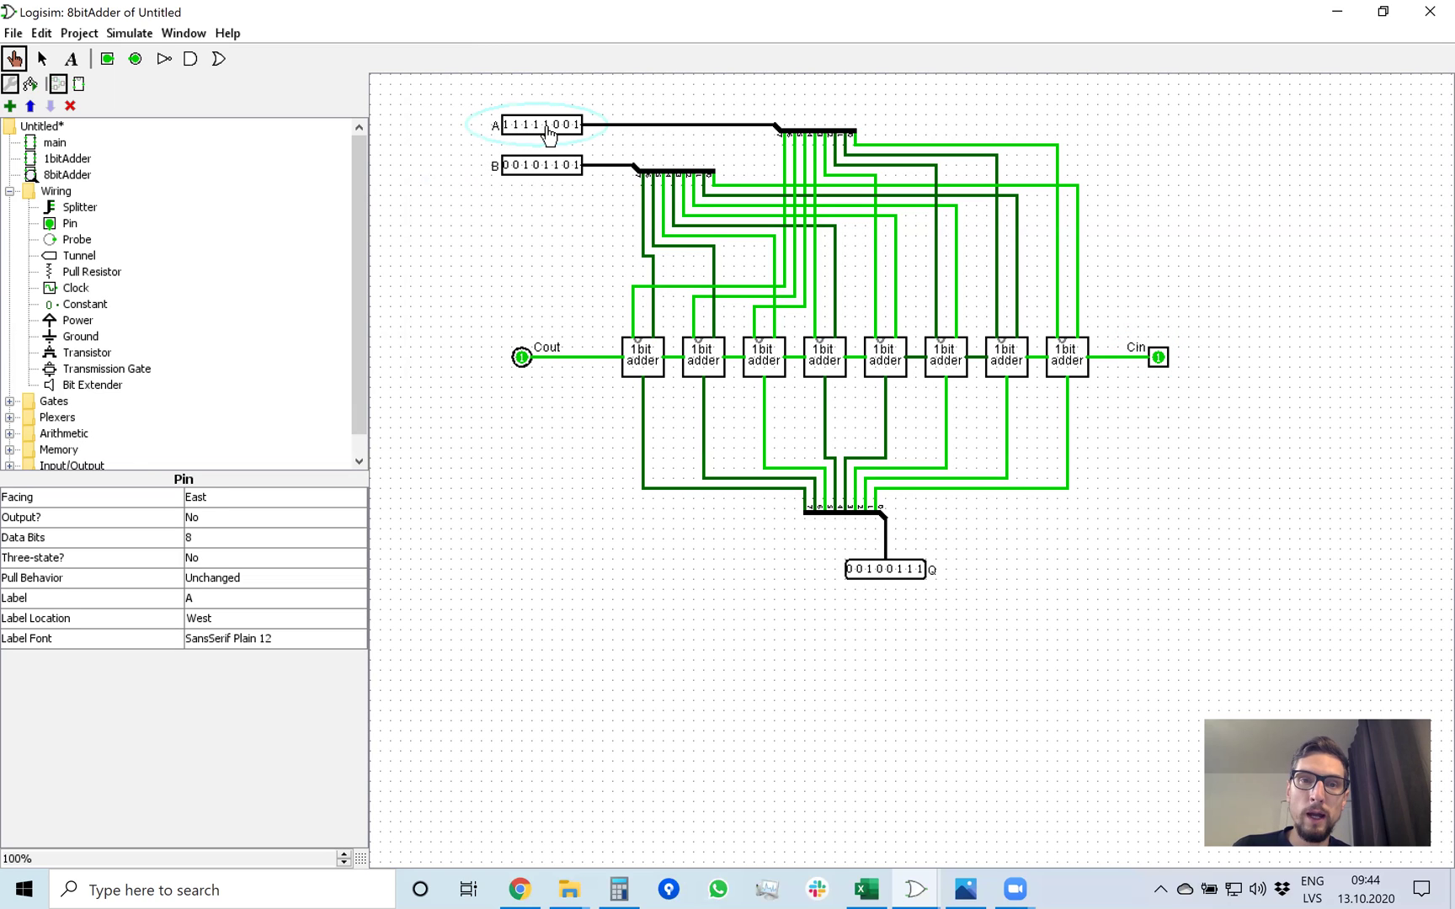
{"action": "left_click", "coordinate": [556, 125]}
{"action": "left_click", "coordinate": [566, 125]}
Set all eight bits of input B to 1 with the Poke tool.
{"action": "left_click", "coordinate": [556, 165]}
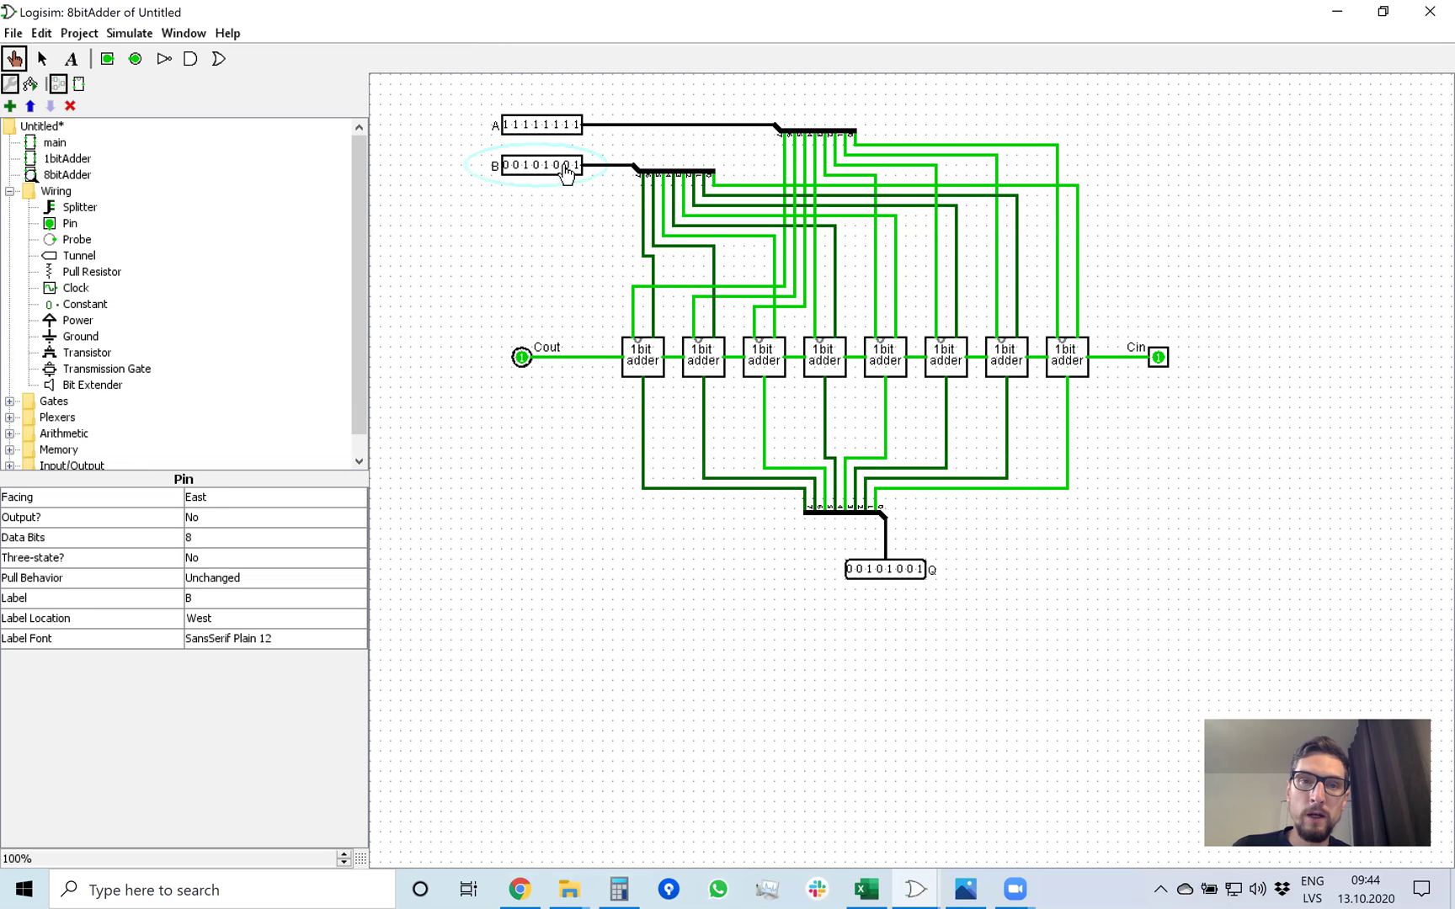
{"action": "left_click", "coordinate": [566, 165]}
{"action": "left_click", "coordinate": [556, 166]}
{"action": "left_click", "coordinate": [516, 166]}
{"action": "left_click", "coordinate": [506, 166]}
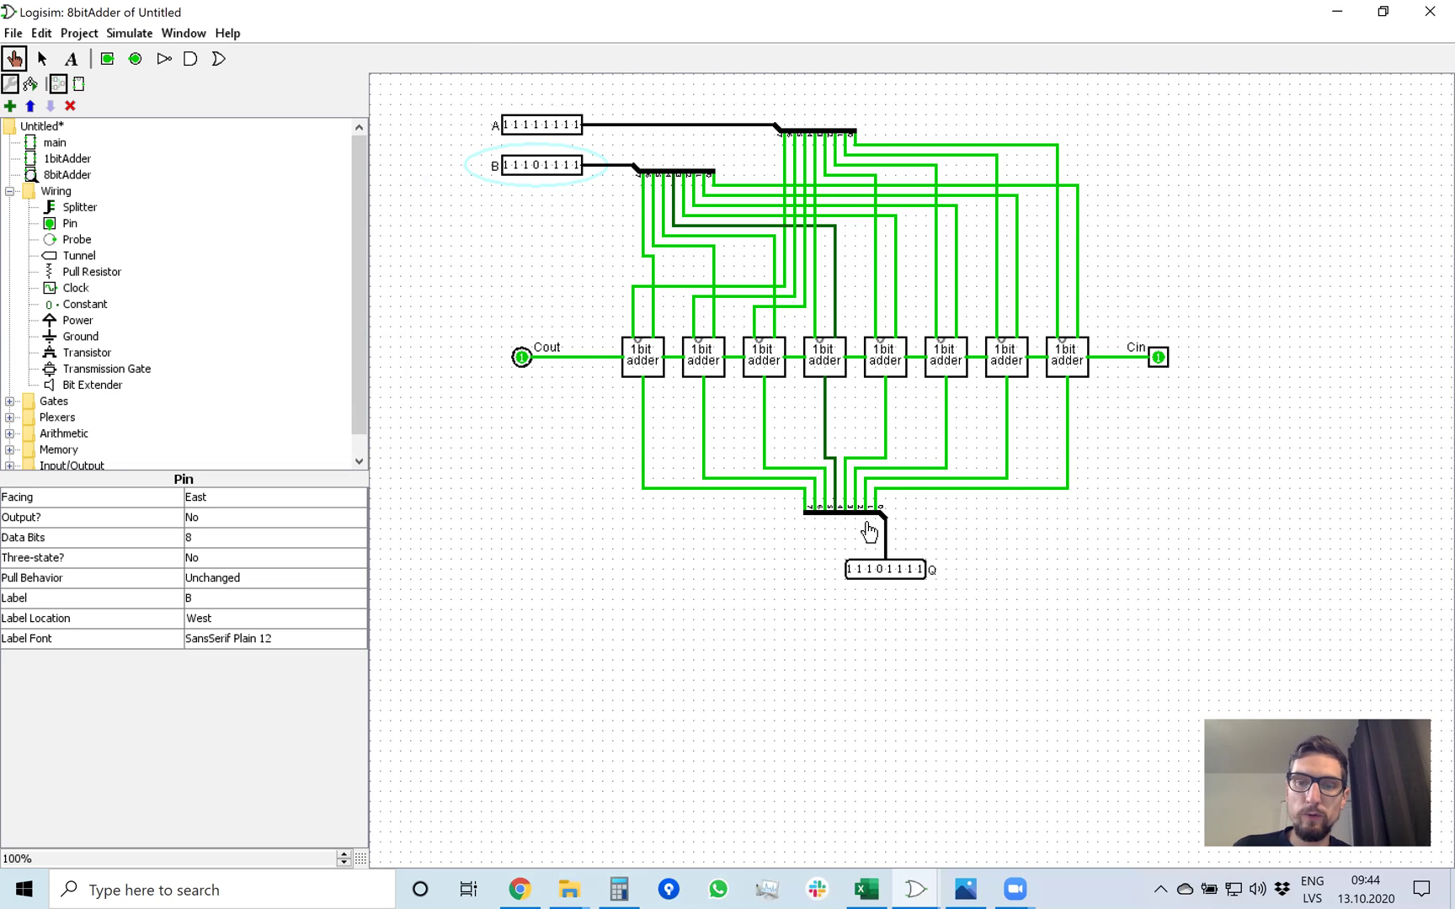
{"action": "left_click", "coordinate": [536, 166]}
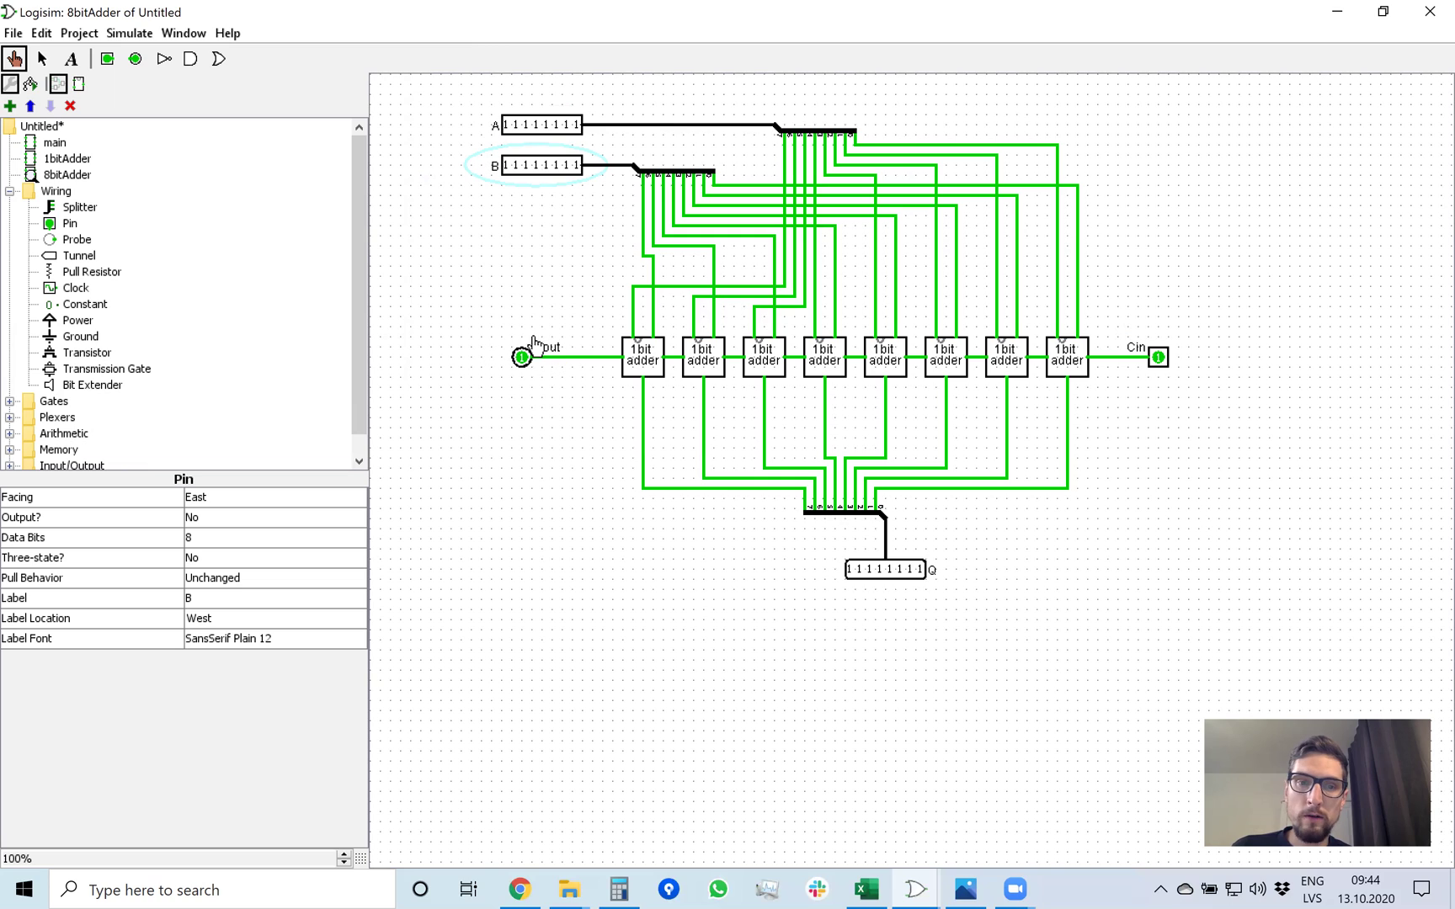
Probe the Cout wire and the bus wires of A, B and Q with the Poke tool.
{"action": "left_click", "coordinate": [585, 359]}
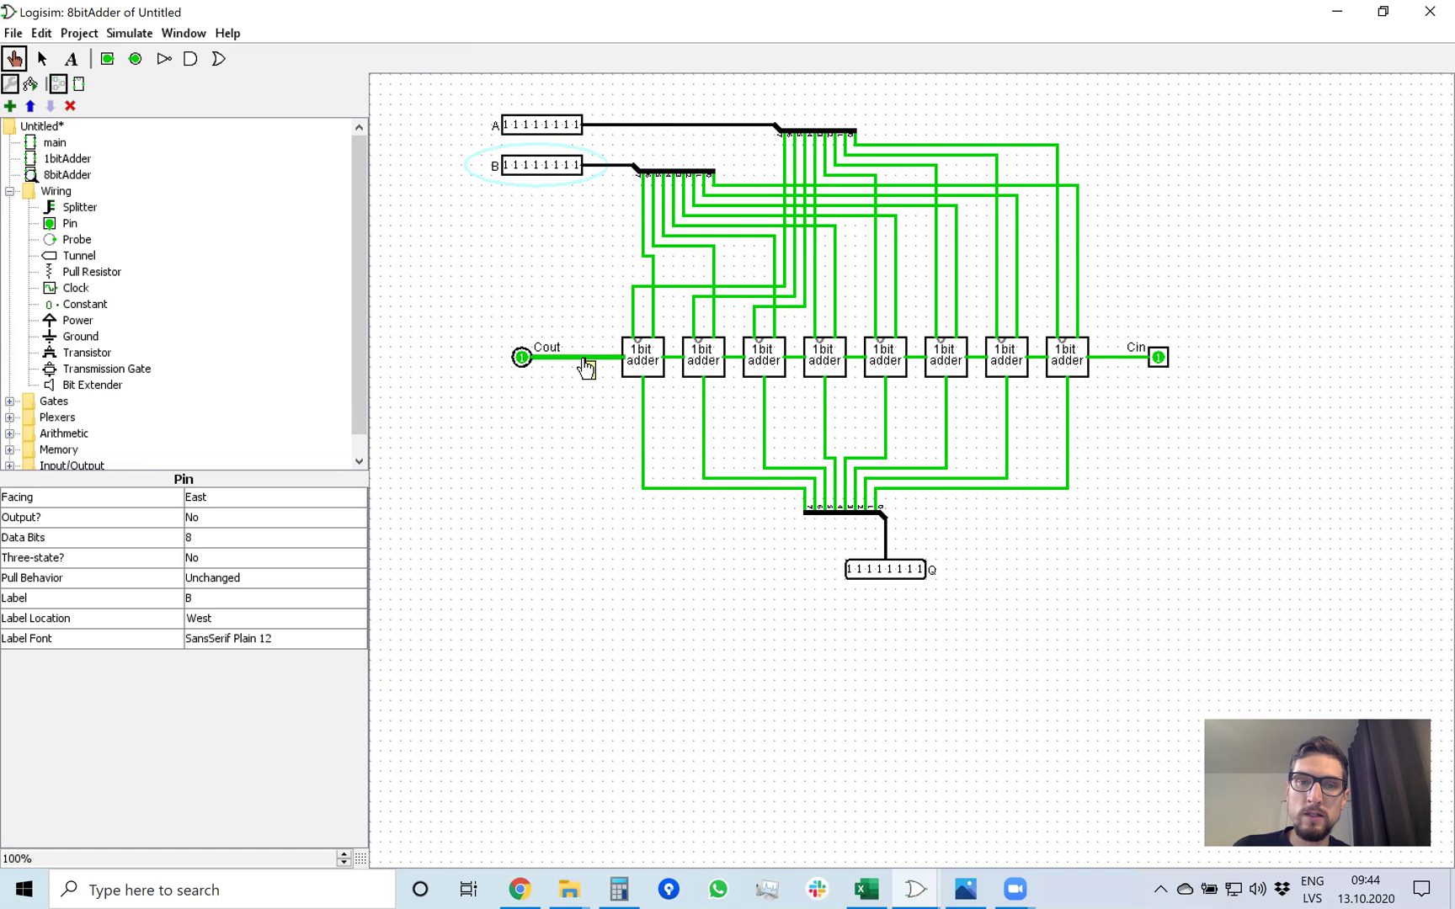
{"action": "left_click", "coordinate": [615, 128]}
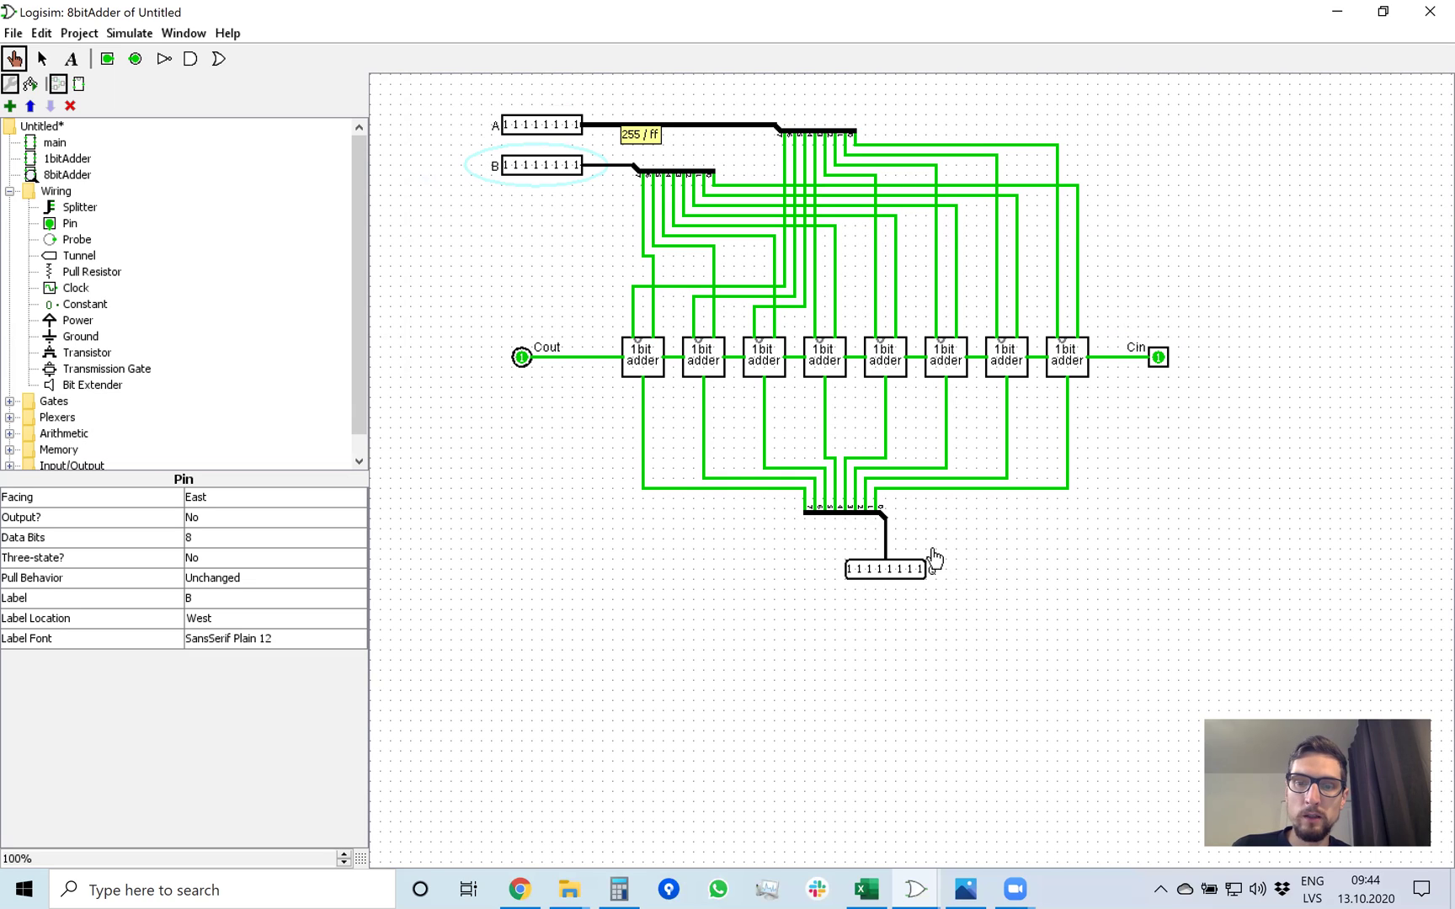
{"action": "left_click", "coordinate": [606, 167]}
{"action": "left_click", "coordinate": [619, 128]}
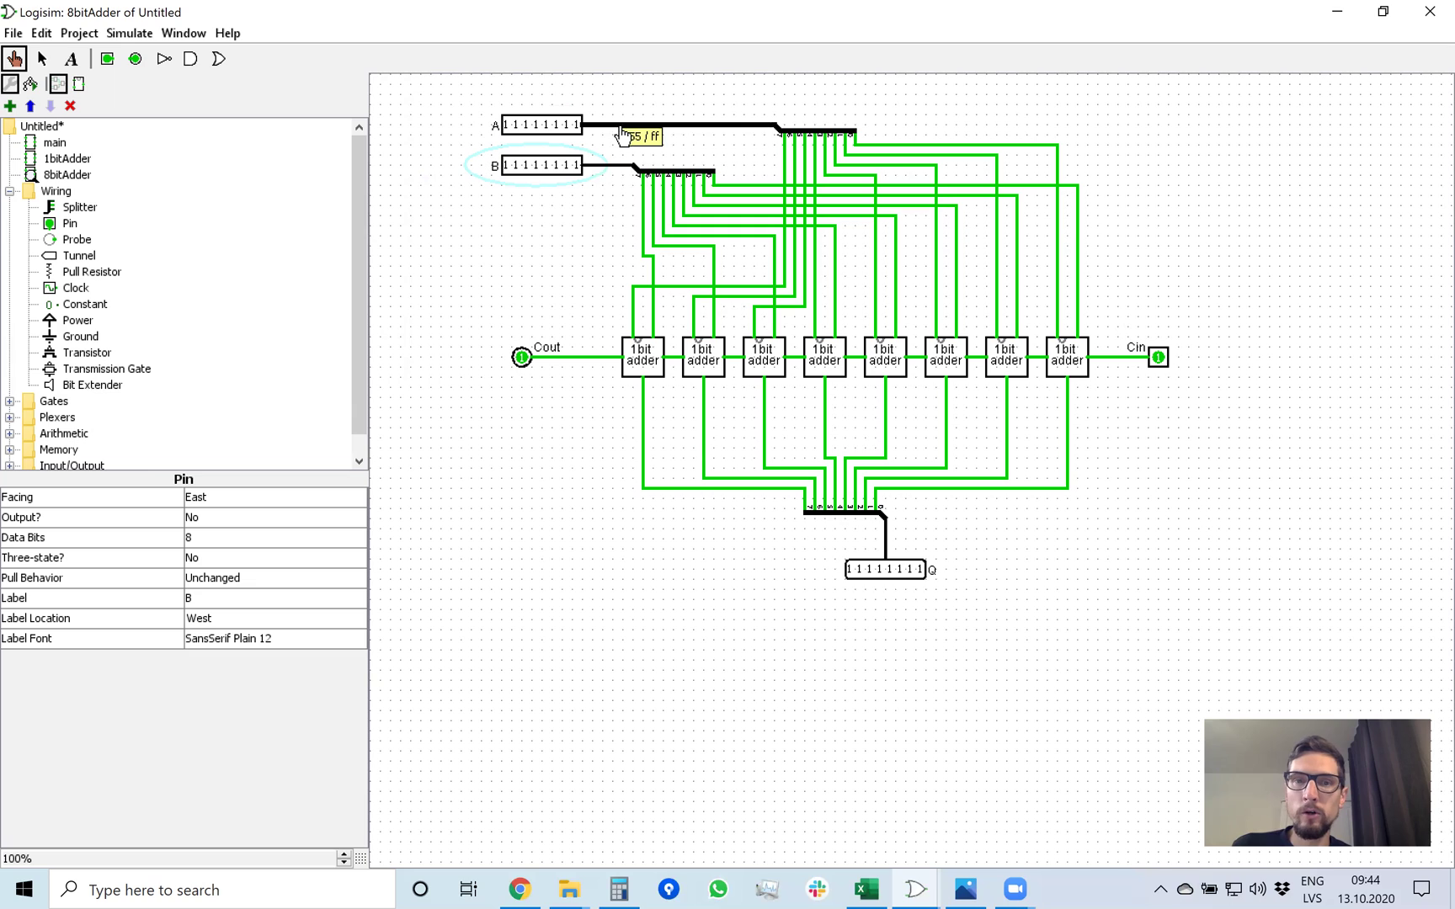
{"action": "left_click", "coordinate": [606, 168]}
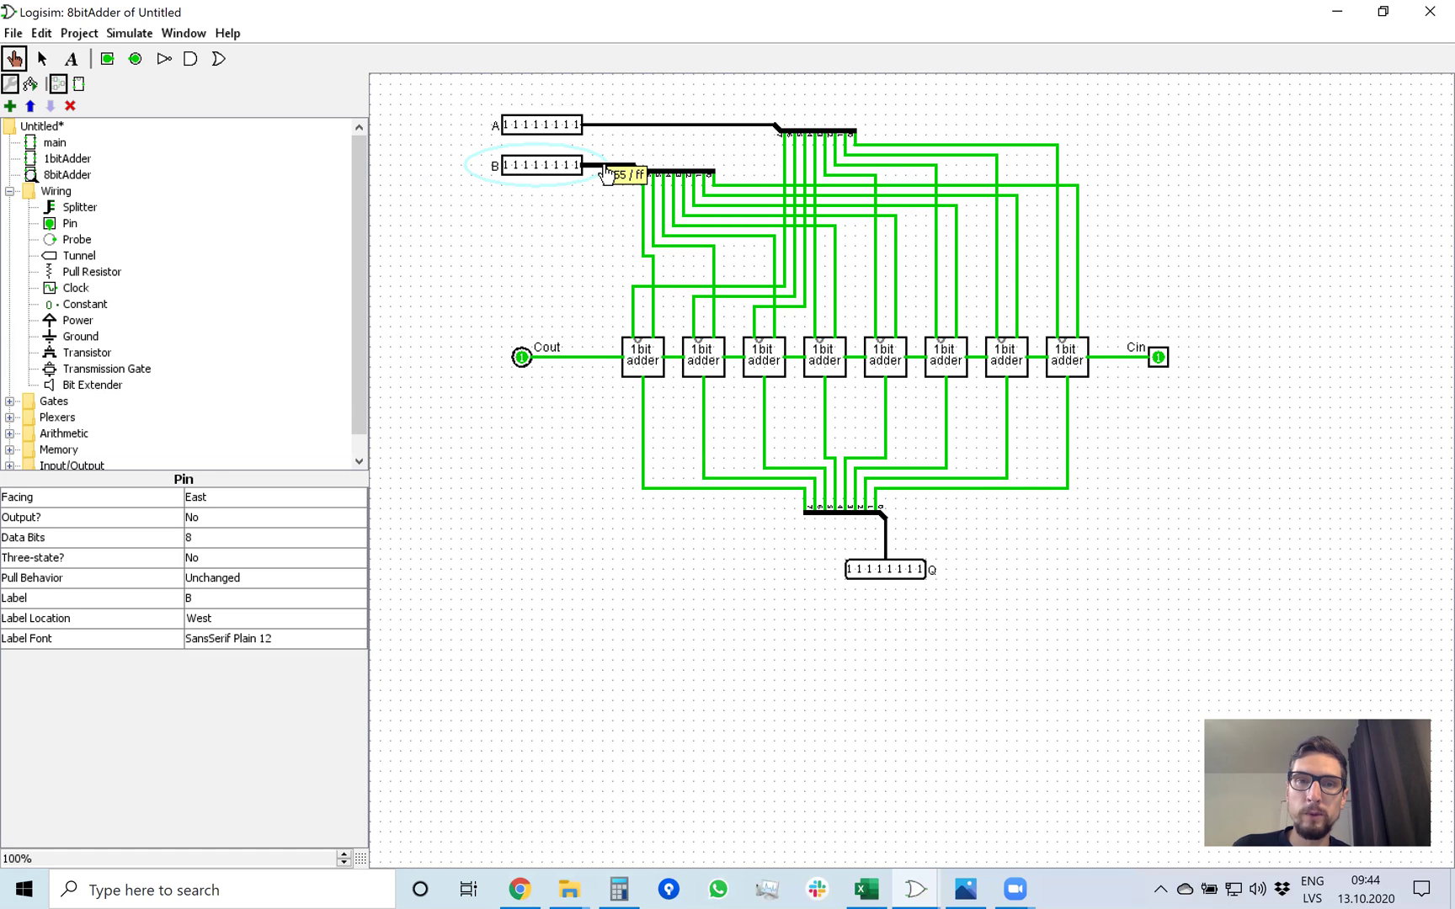
{"action": "left_click", "coordinate": [885, 543]}
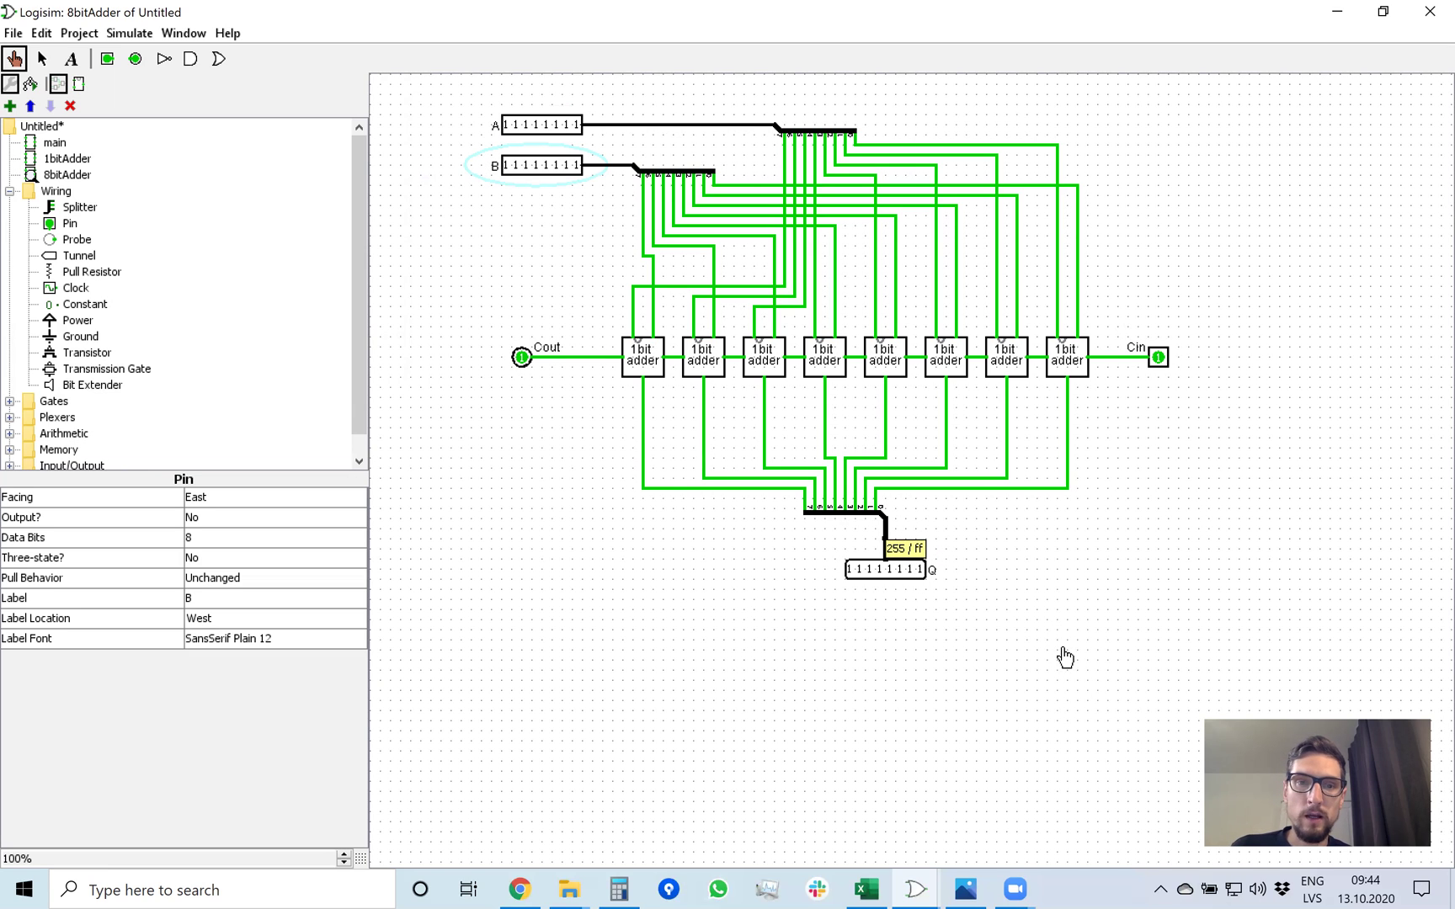
Set the Cin input to 0 and probe the Q bus wire and the Cout wire.
{"action": "left_click", "coordinate": [1159, 360]}
{"action": "left_click", "coordinate": [886, 543]}
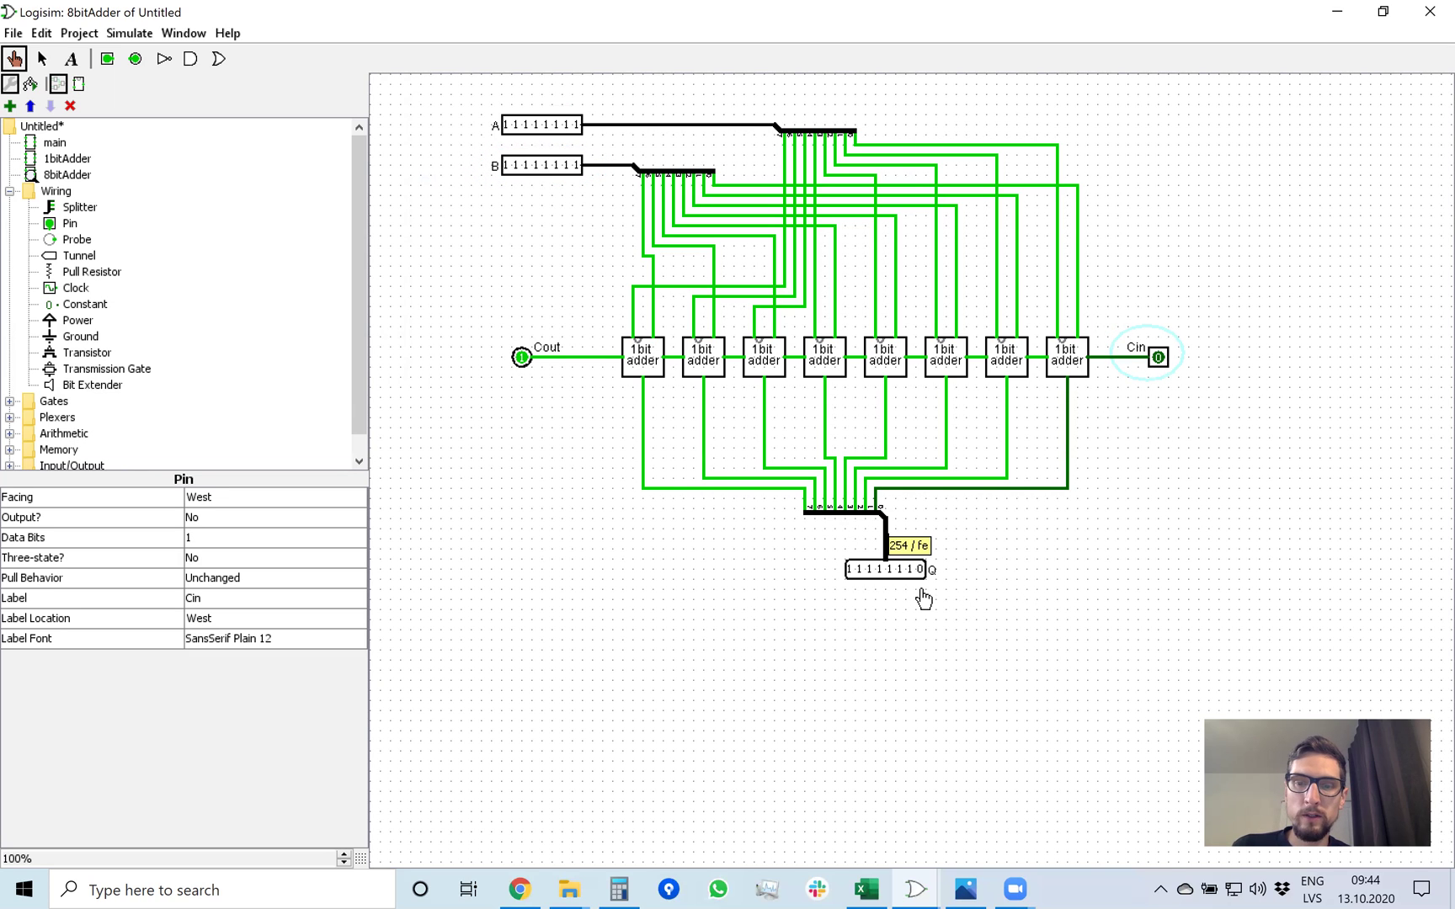
{"action": "left_click", "coordinate": [589, 357]}
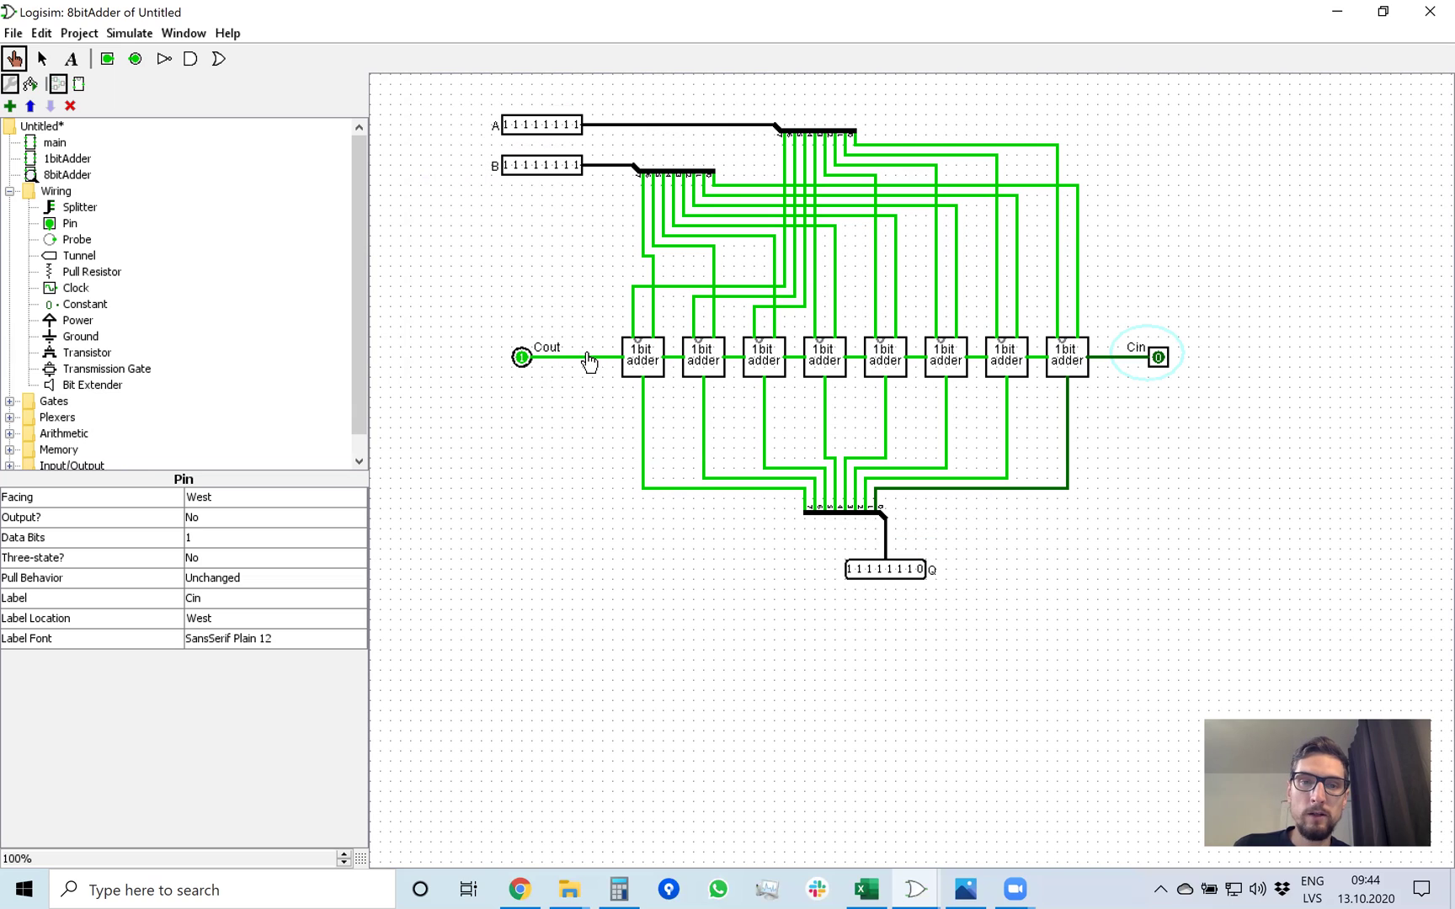
{"action": "left_click", "coordinate": [592, 364]}
{"action": "left_click", "coordinate": [557, 439]}
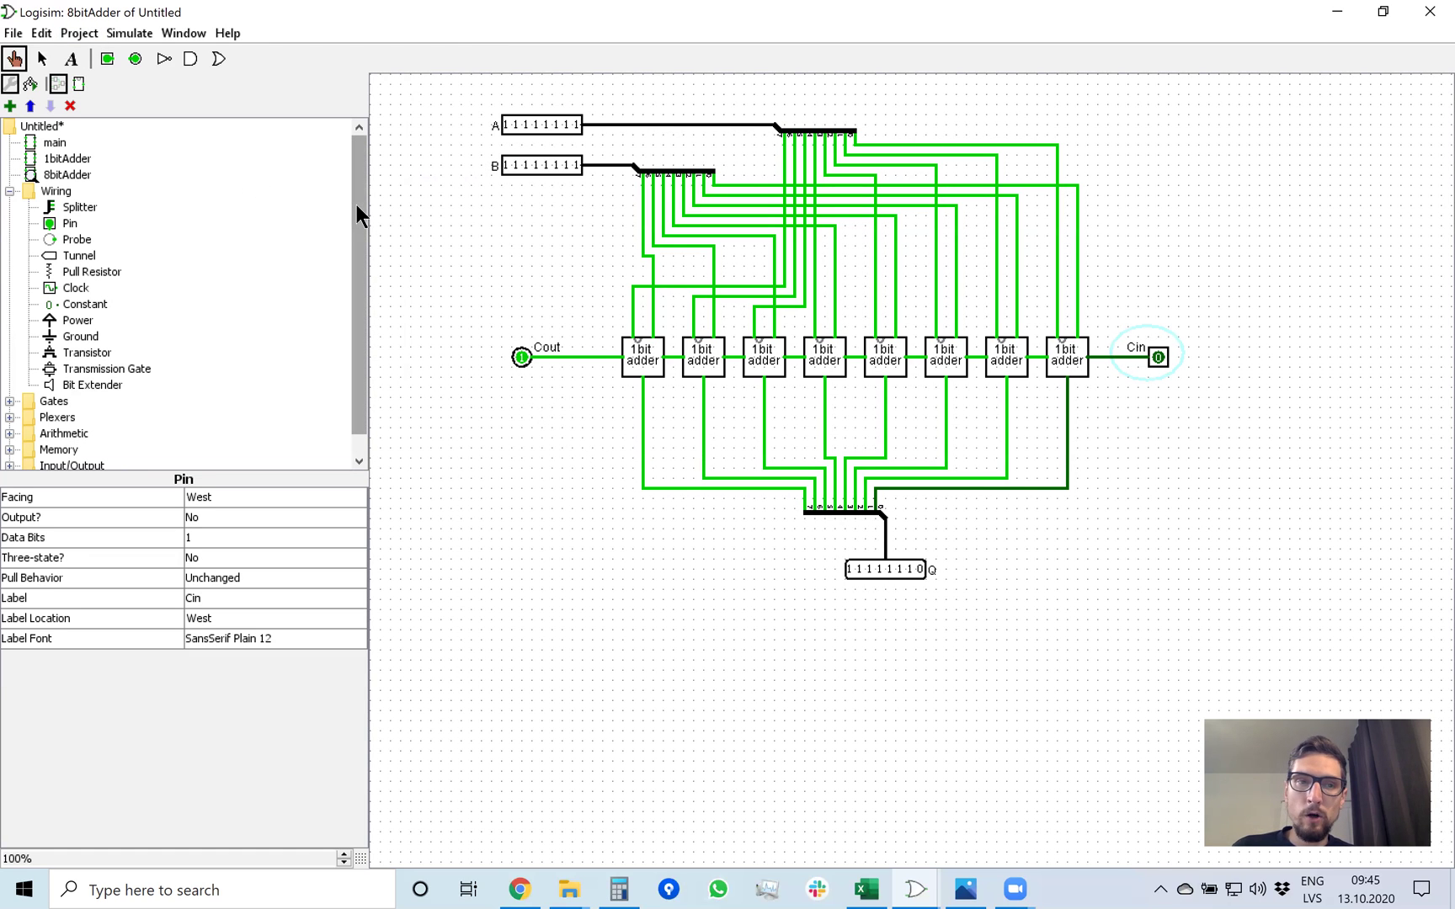
Place an output pin below Cout and label it V.
{"action": "left_click", "coordinate": [135, 58]}
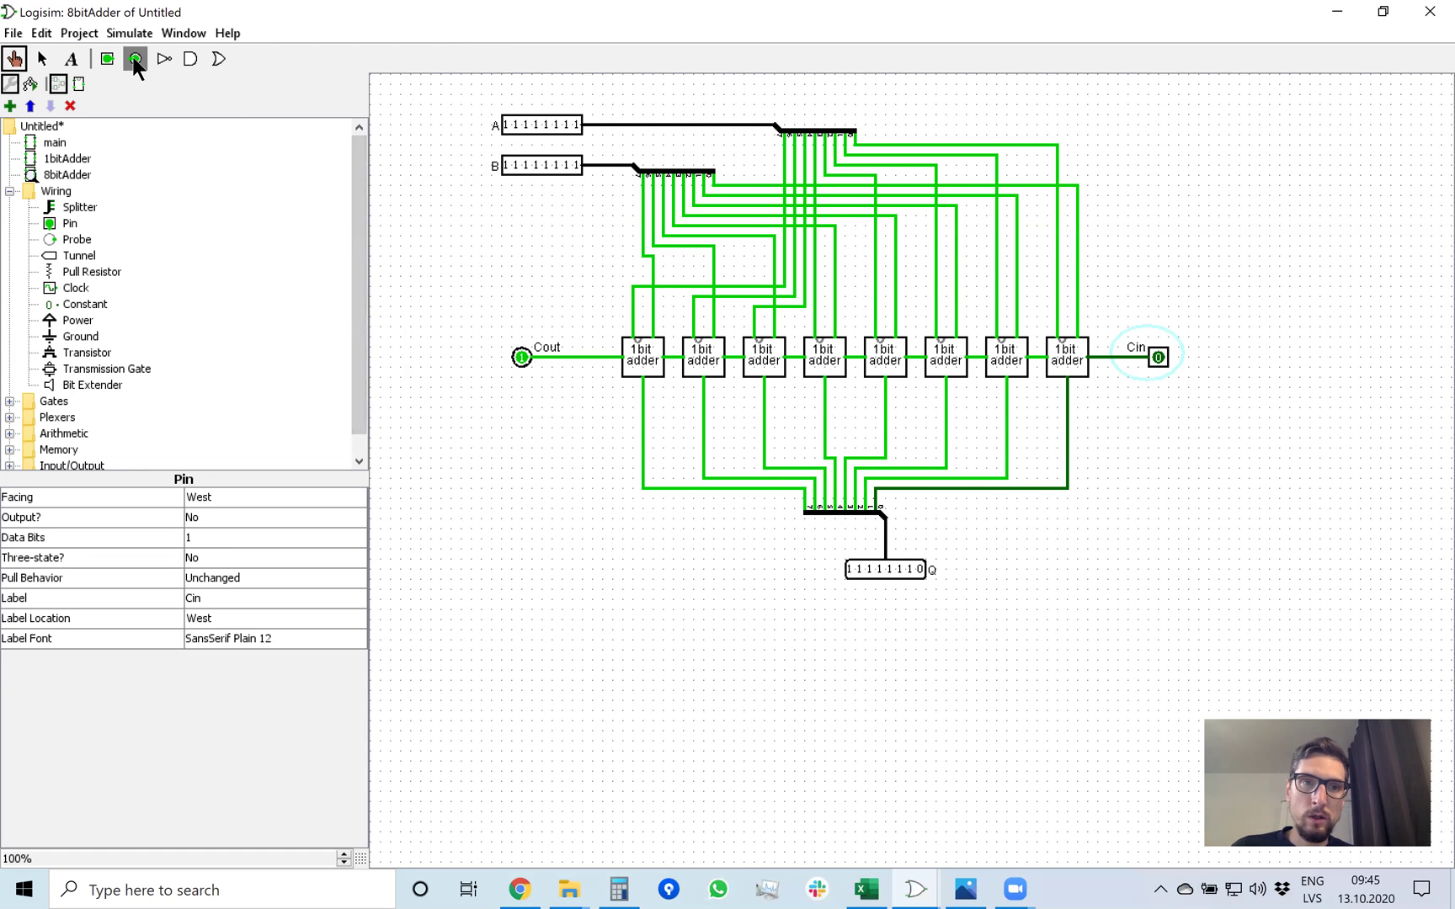
{"action": "left_click", "coordinate": [509, 407]}
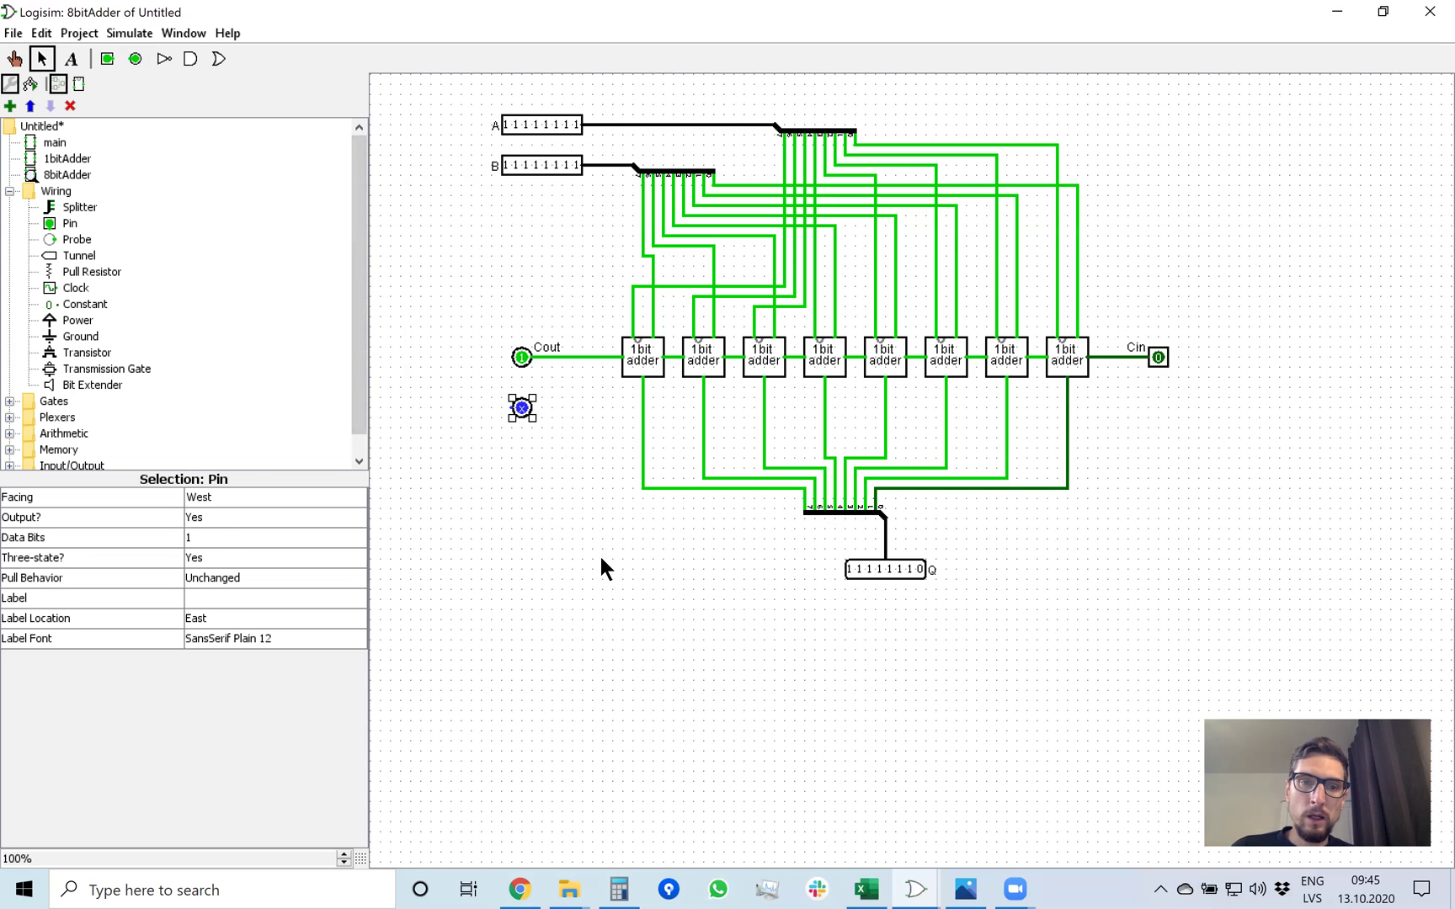
{"action": "left_click", "coordinate": [235, 599]}
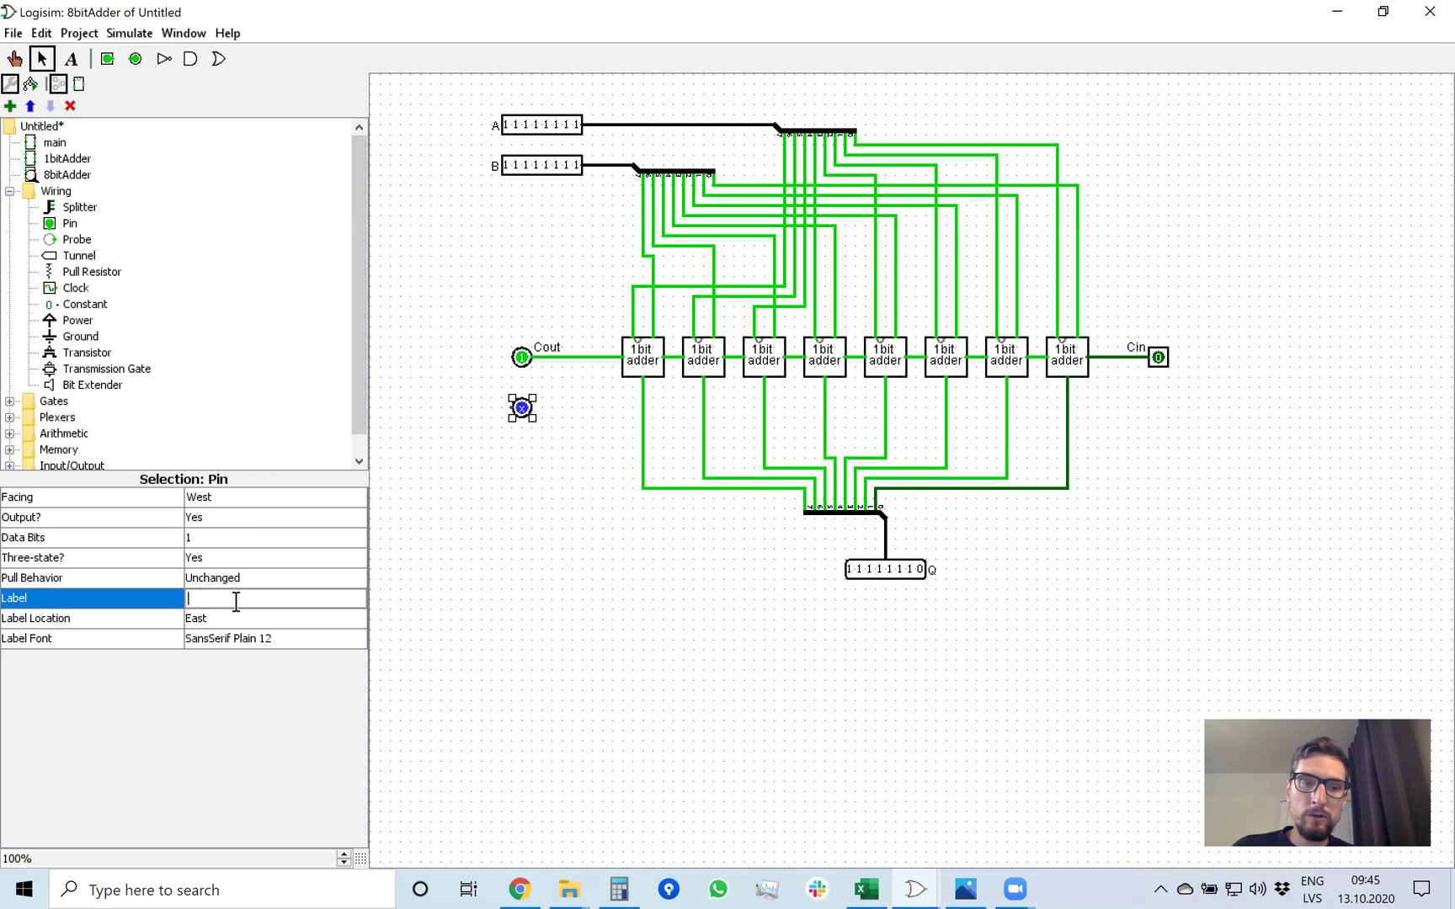
{"action": "type", "text": "V"}
{"action": "key", "text": "Return"}
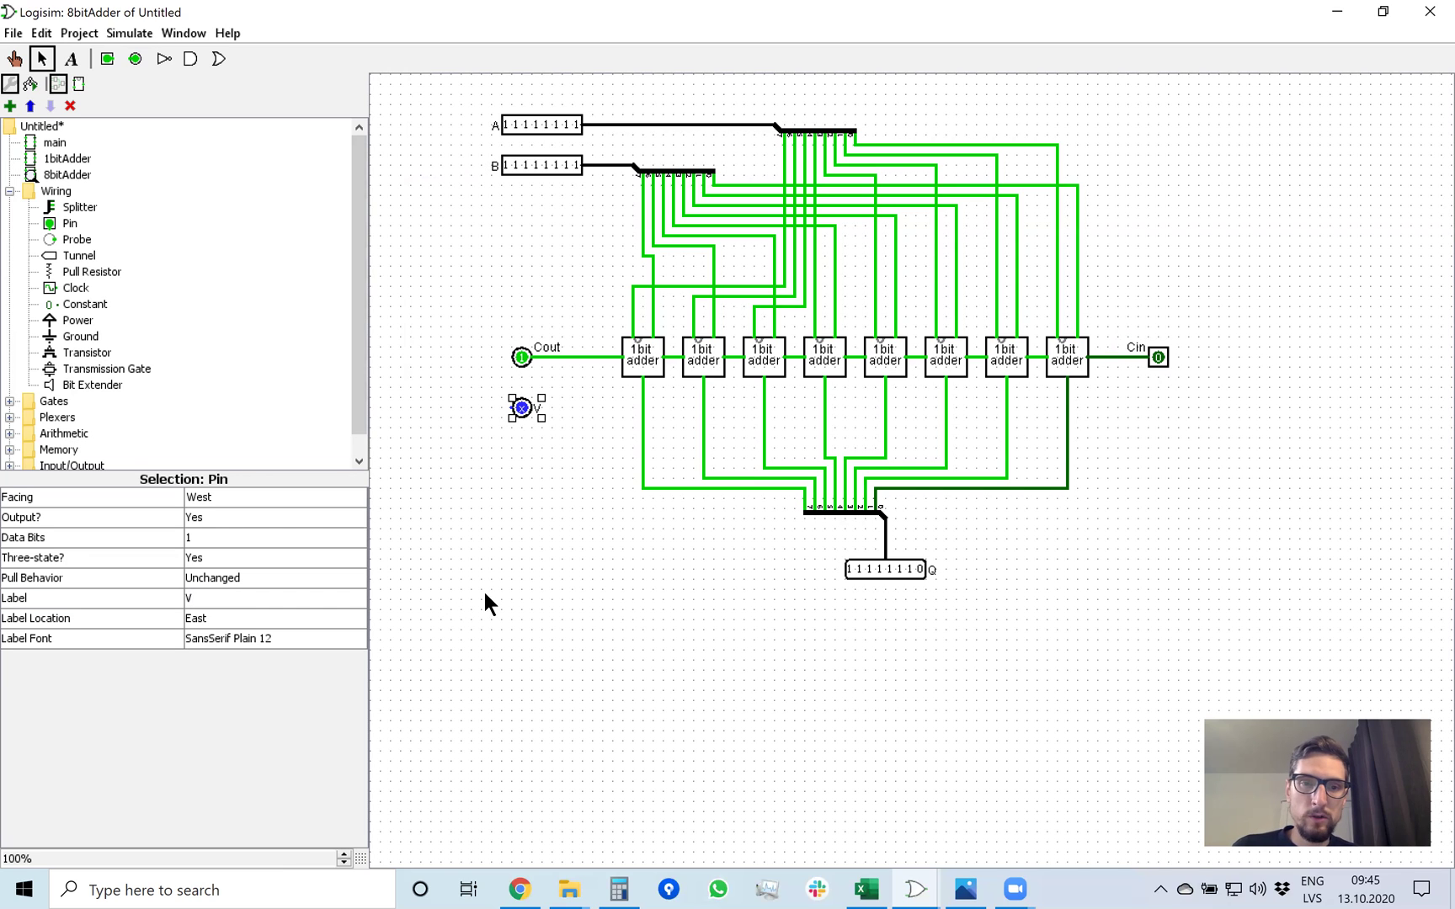
Set the V pin's facing to East and align the pin directly beneath the Cout pin.
{"action": "left_click", "coordinate": [288, 496]}
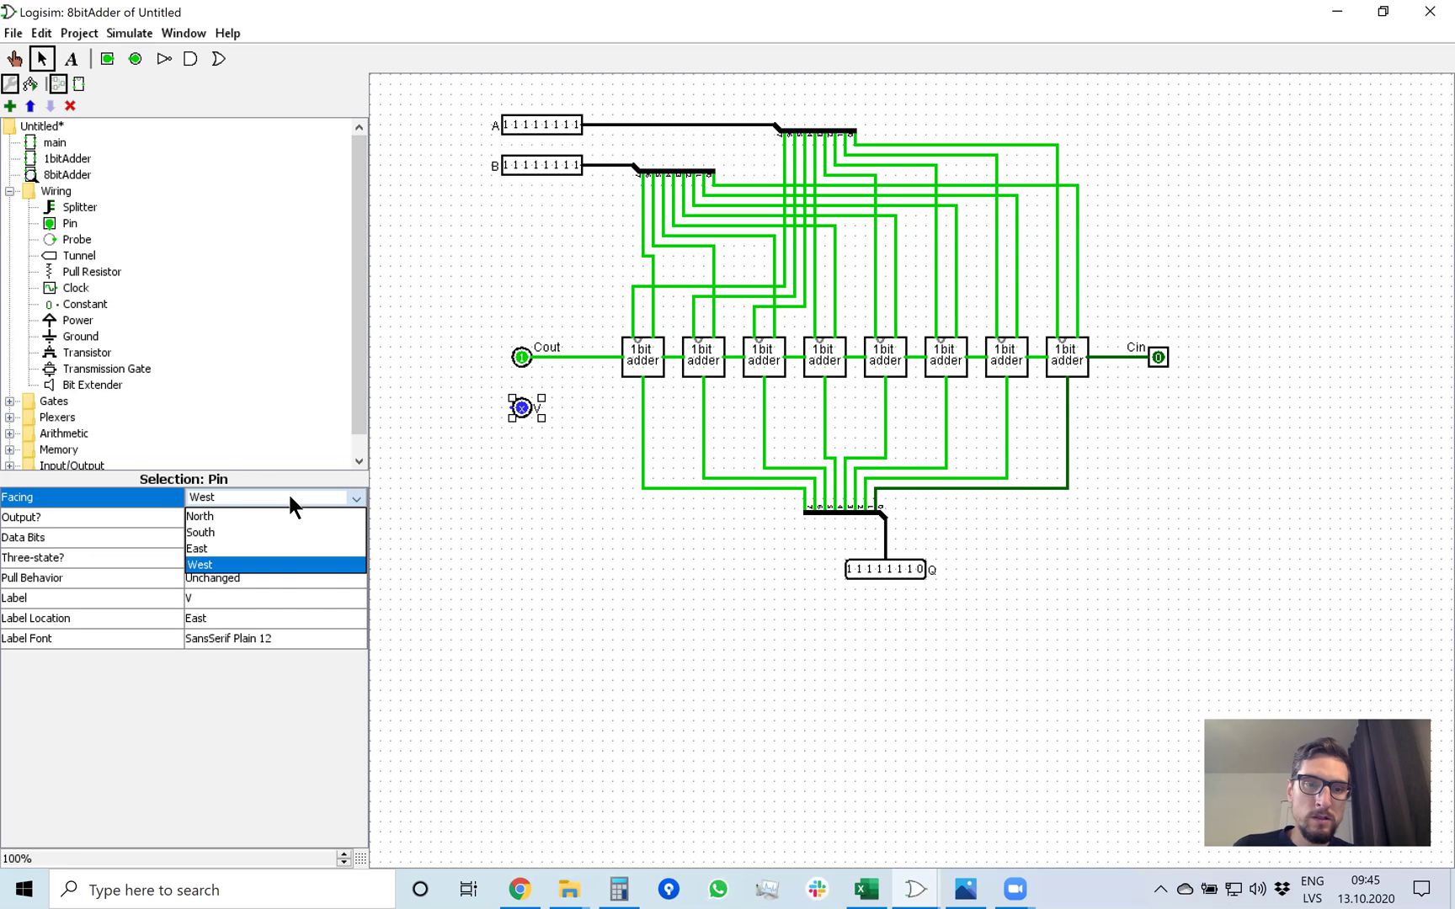
{"action": "left_click", "coordinate": [233, 547]}
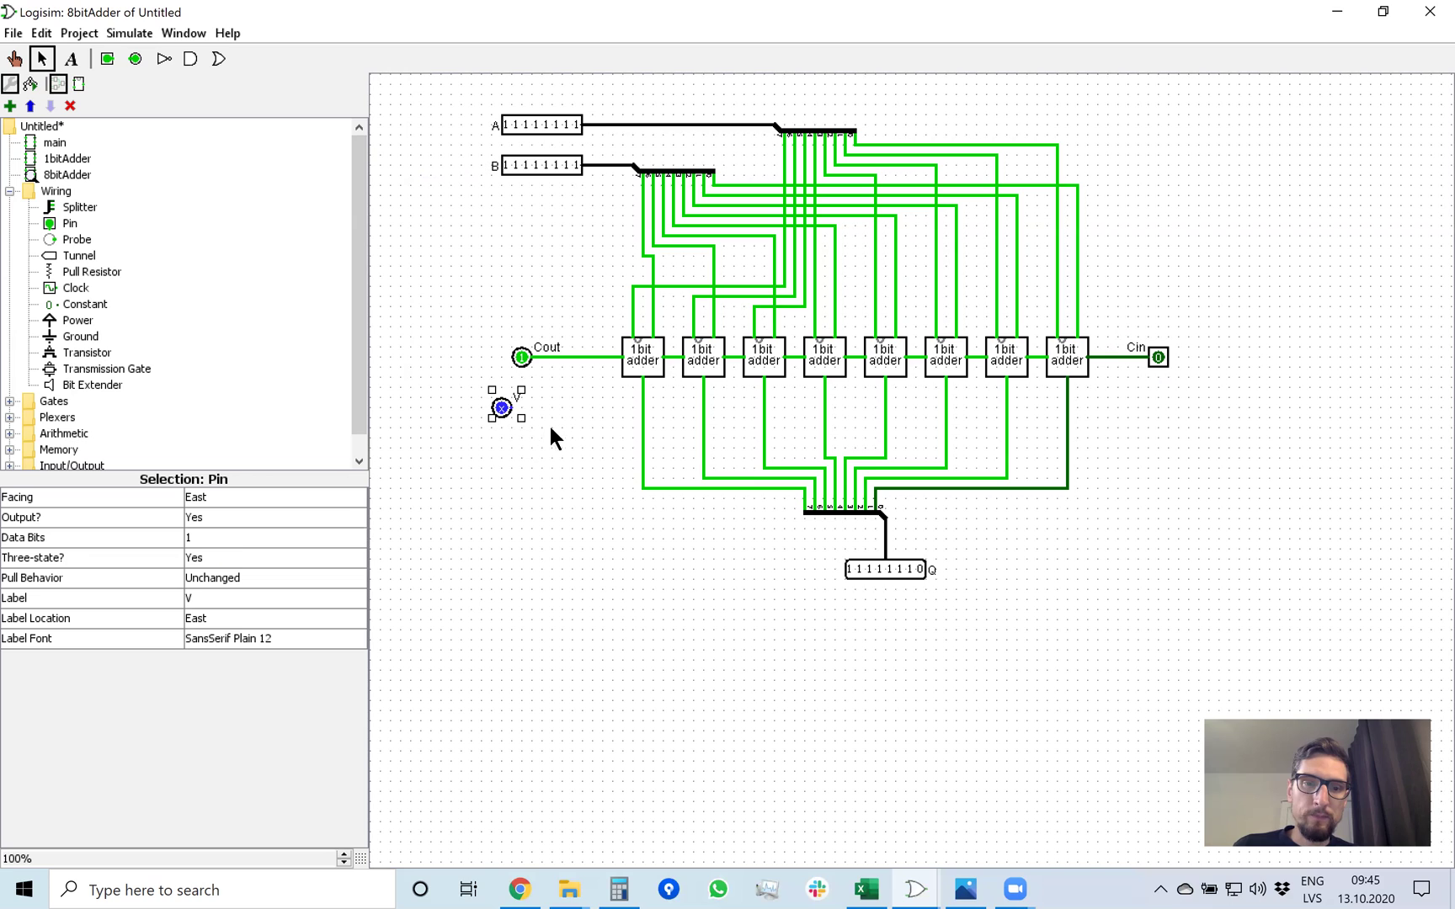
{"action": "left_click_drag", "start_coordinate": [503, 406], "coordinate": [521, 407]}
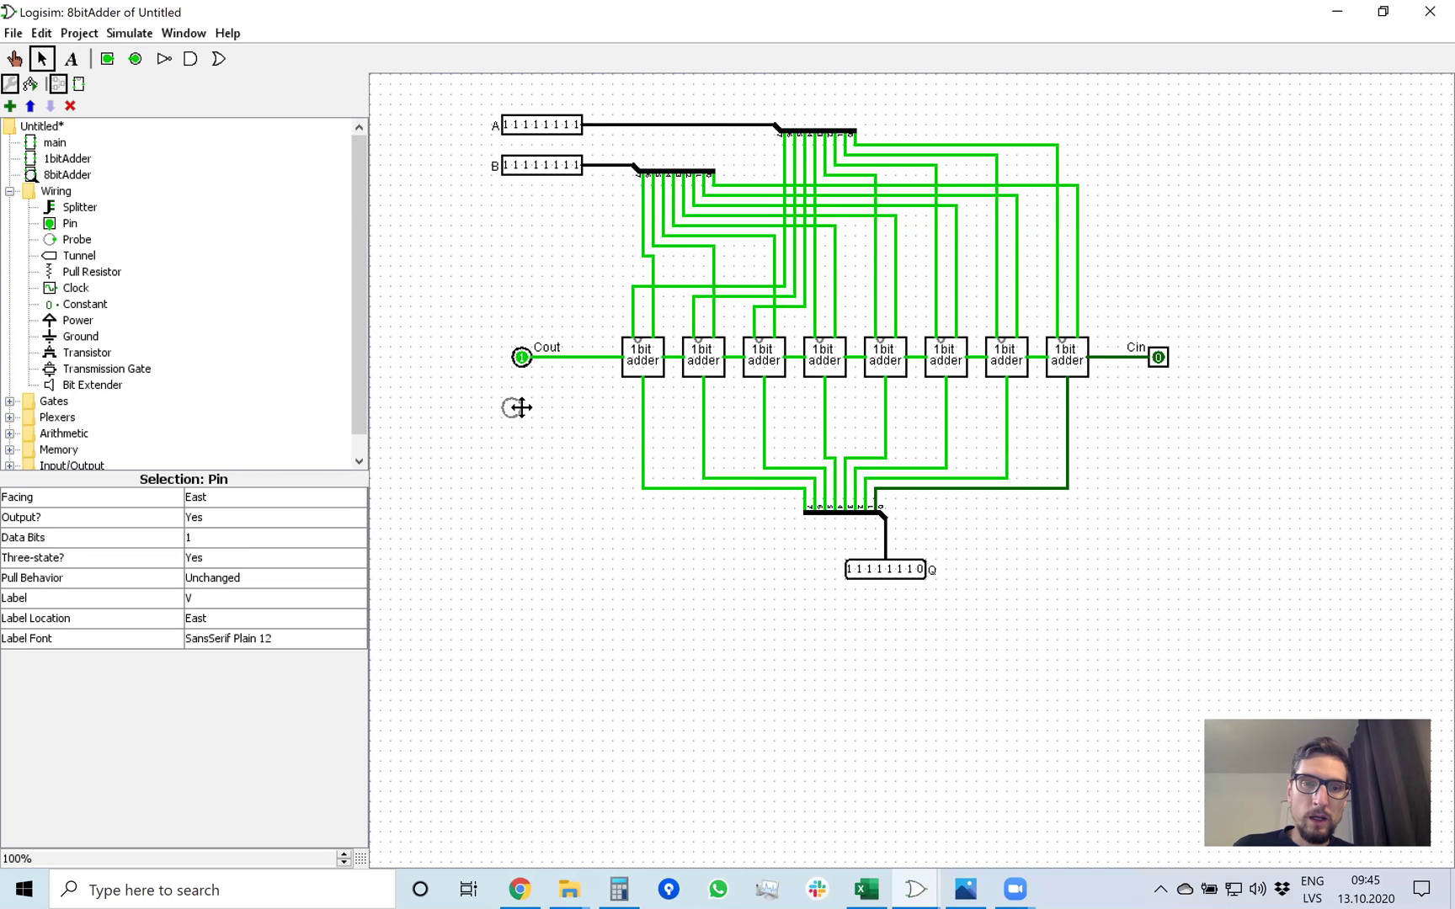
{"action": "left_click", "coordinate": [538, 497]}
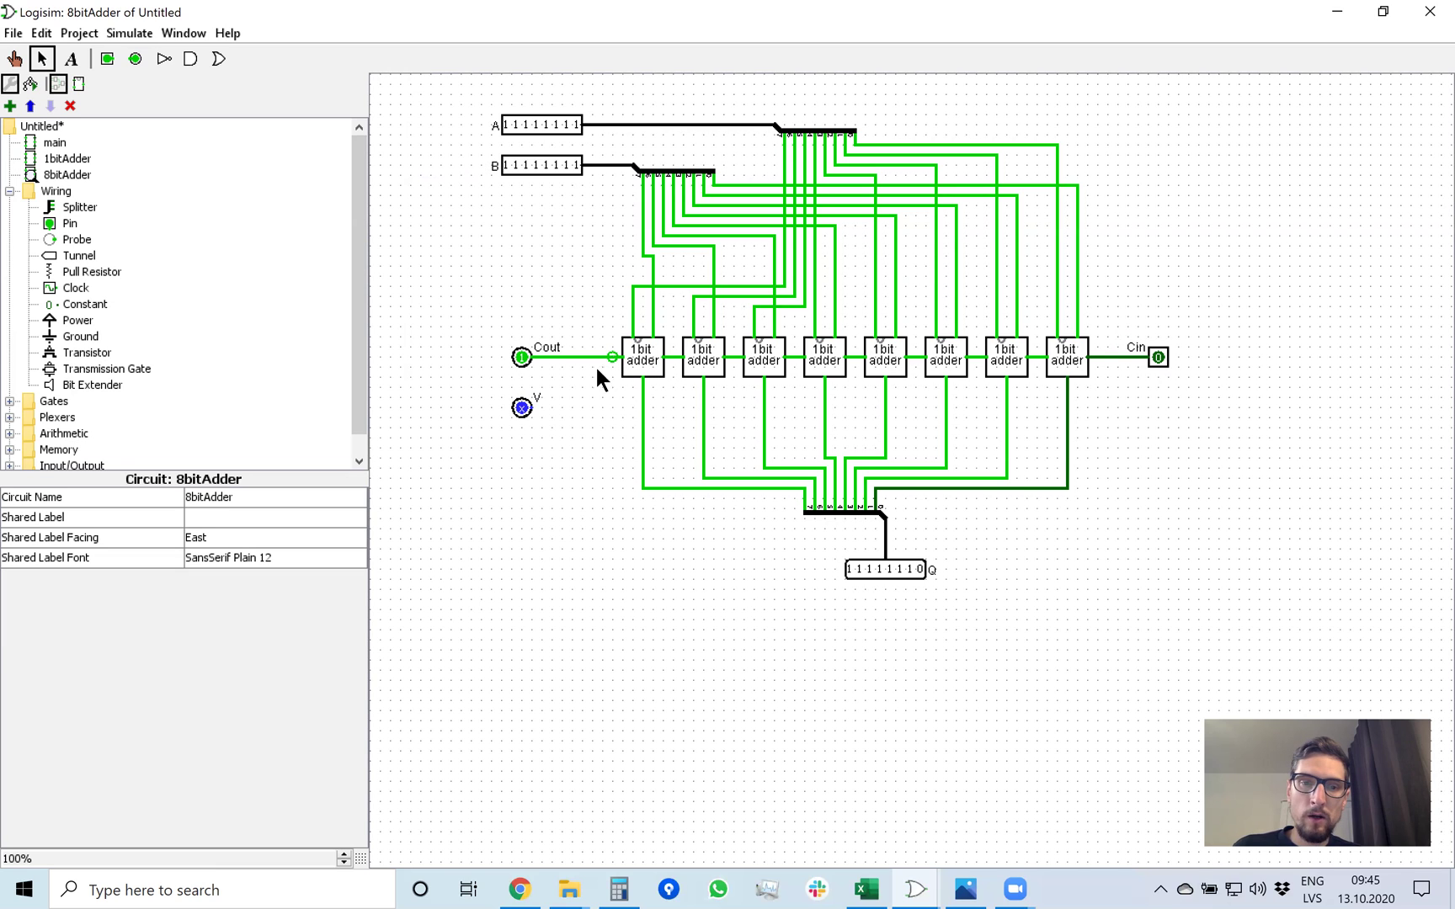
Place an XOR gate below the V pin, with Narrow gate size, 2 inputs and West facing.
{"action": "left_click", "coordinate": [9, 192]}
{"action": "left_click", "coordinate": [9, 208]}
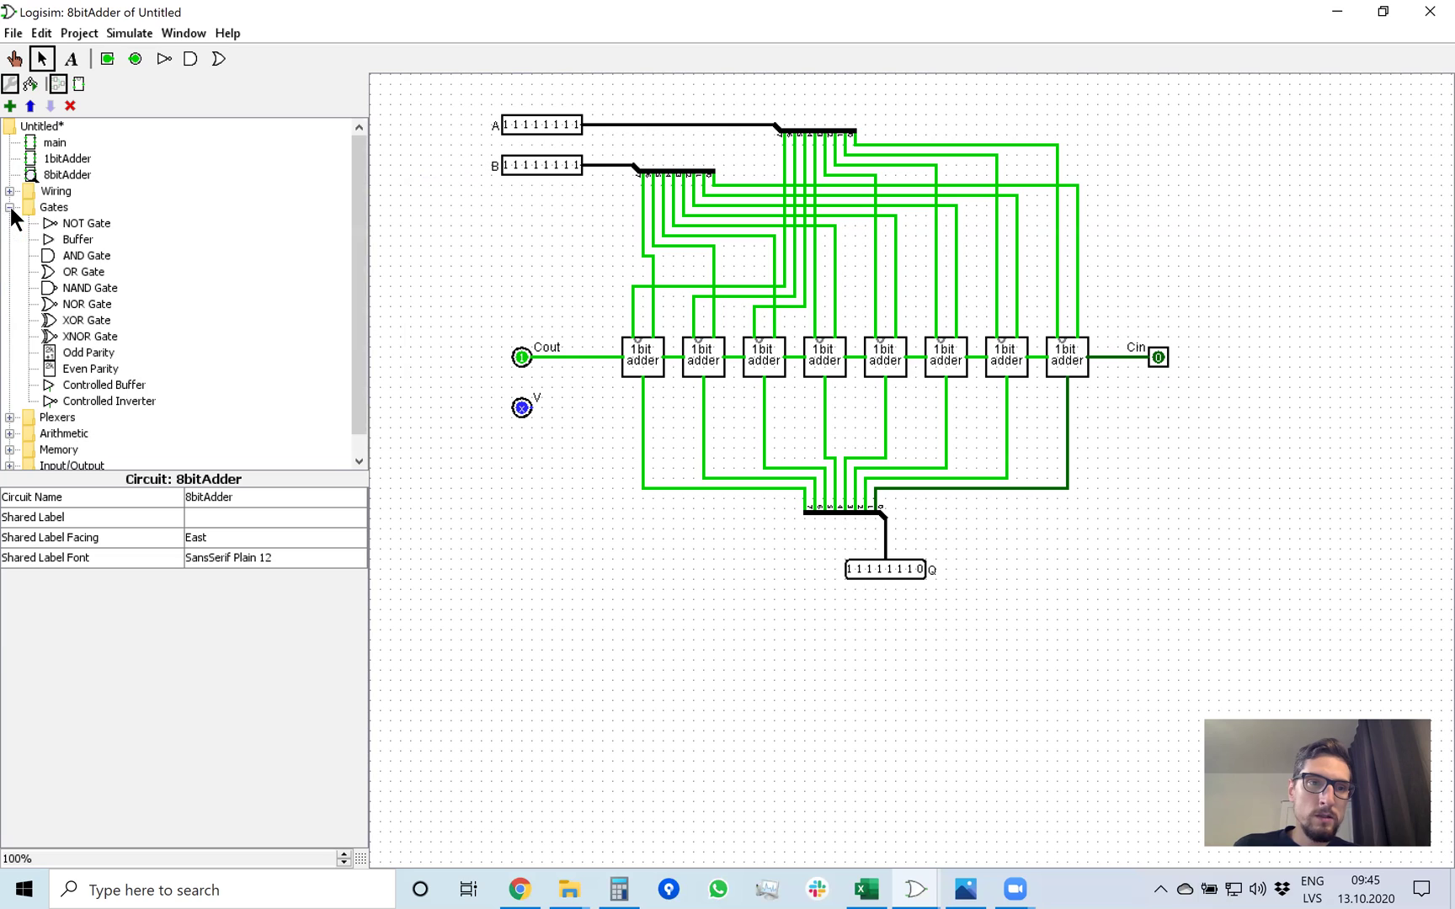
{"action": "left_click", "coordinate": [76, 320]}
{"action": "left_click", "coordinate": [599, 510]}
{"action": "left_click", "coordinate": [241, 537]}
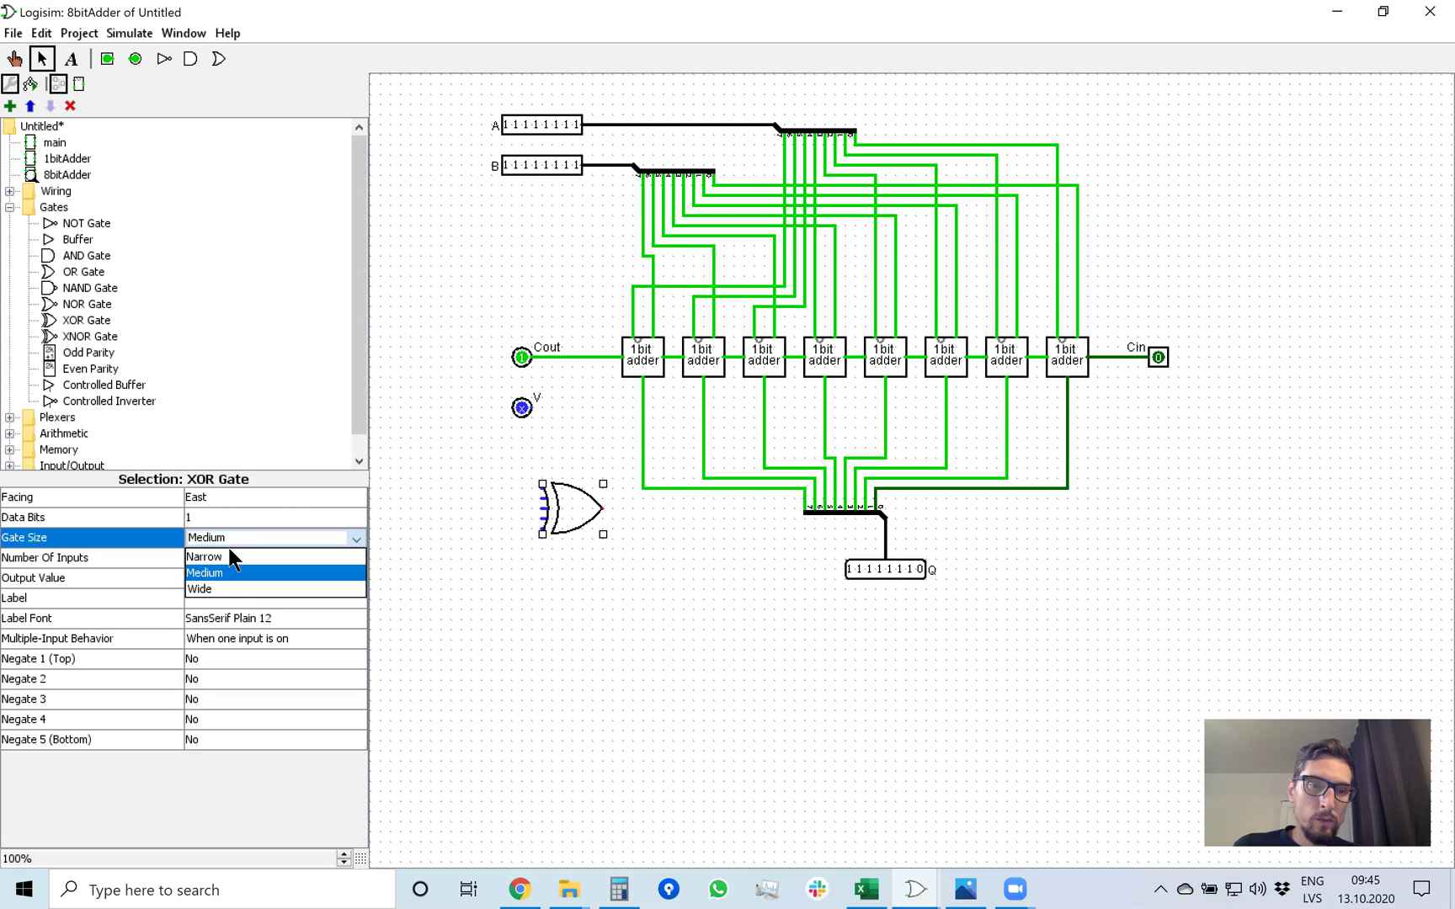
{"action": "left_click", "coordinate": [222, 554]}
{"action": "left_click", "coordinate": [216, 559]}
{"action": "left_click", "coordinate": [210, 576]}
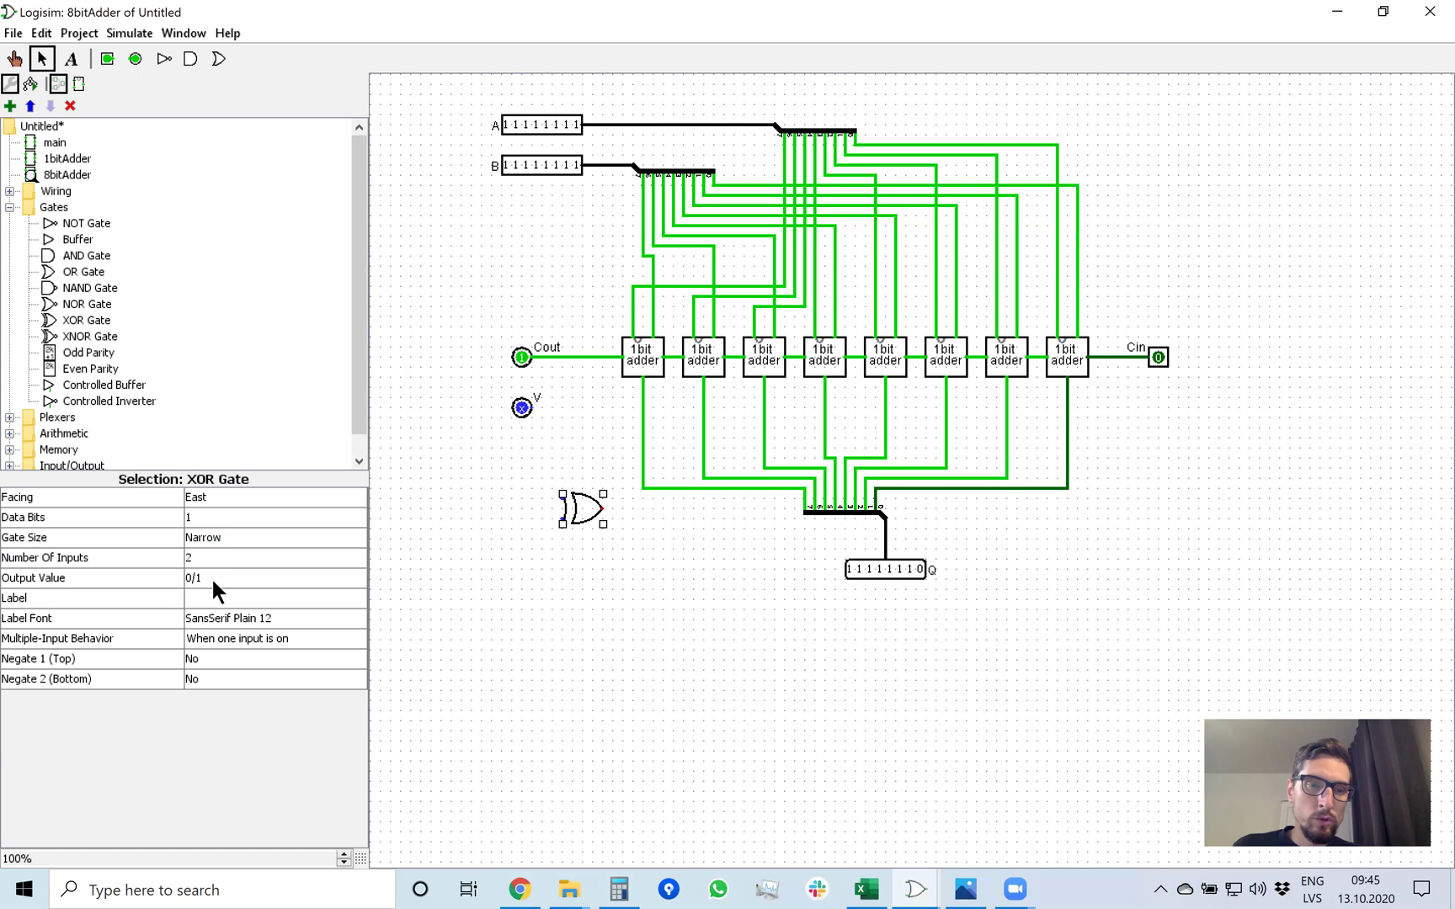
{"action": "left_click", "coordinate": [244, 495]}
{"action": "left_click", "coordinate": [209, 565]}
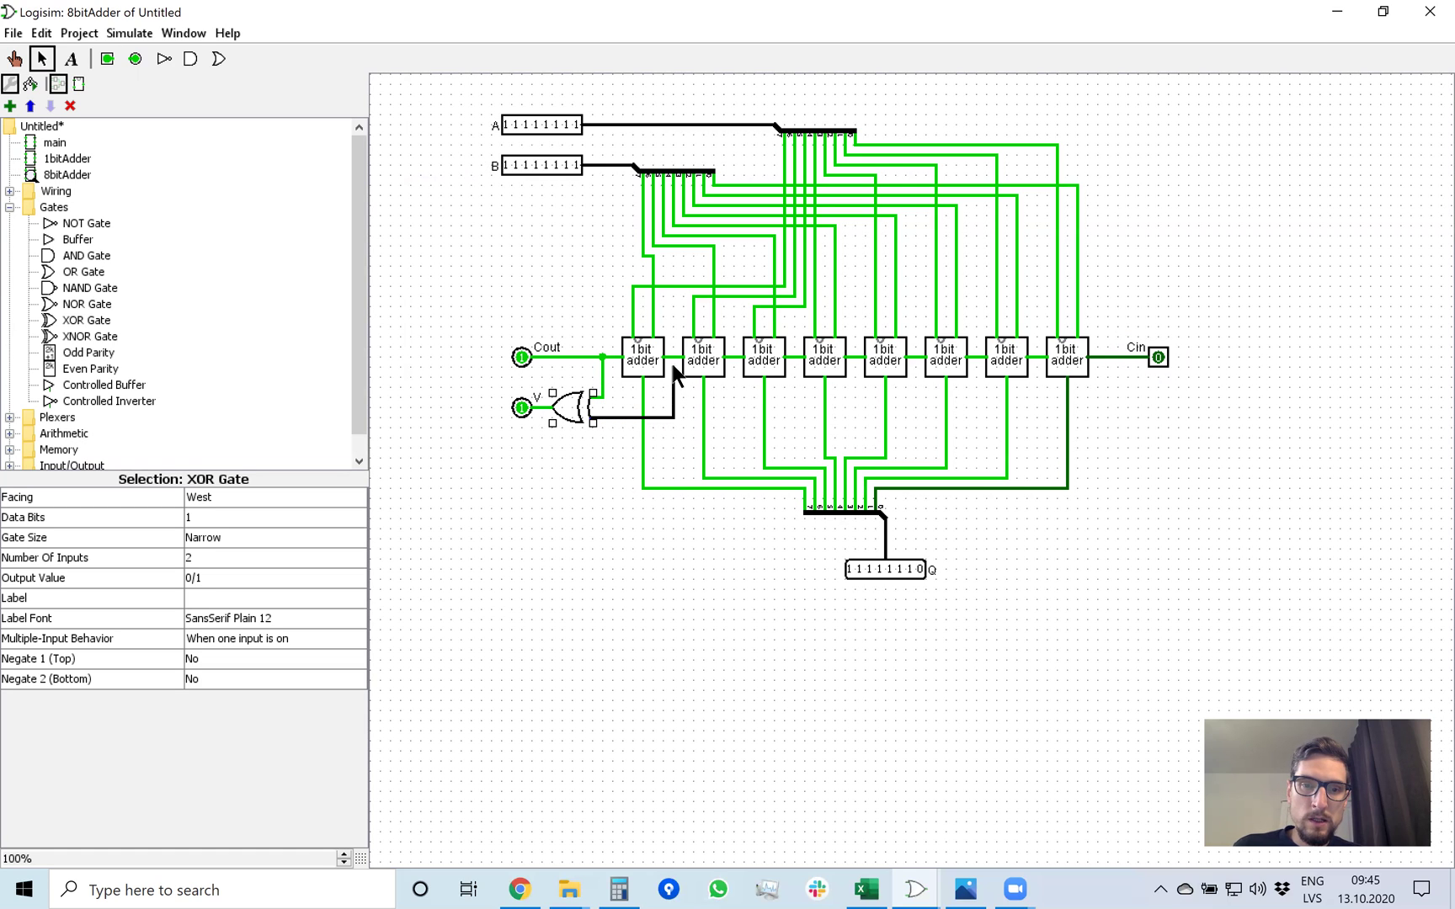
Finish wiring the XOR gate's lower input to the carry line between the two leftmost 1-bit adders.
{"action": "left_click_drag", "start_coordinate": [676, 370], "coordinate": [673, 358]}
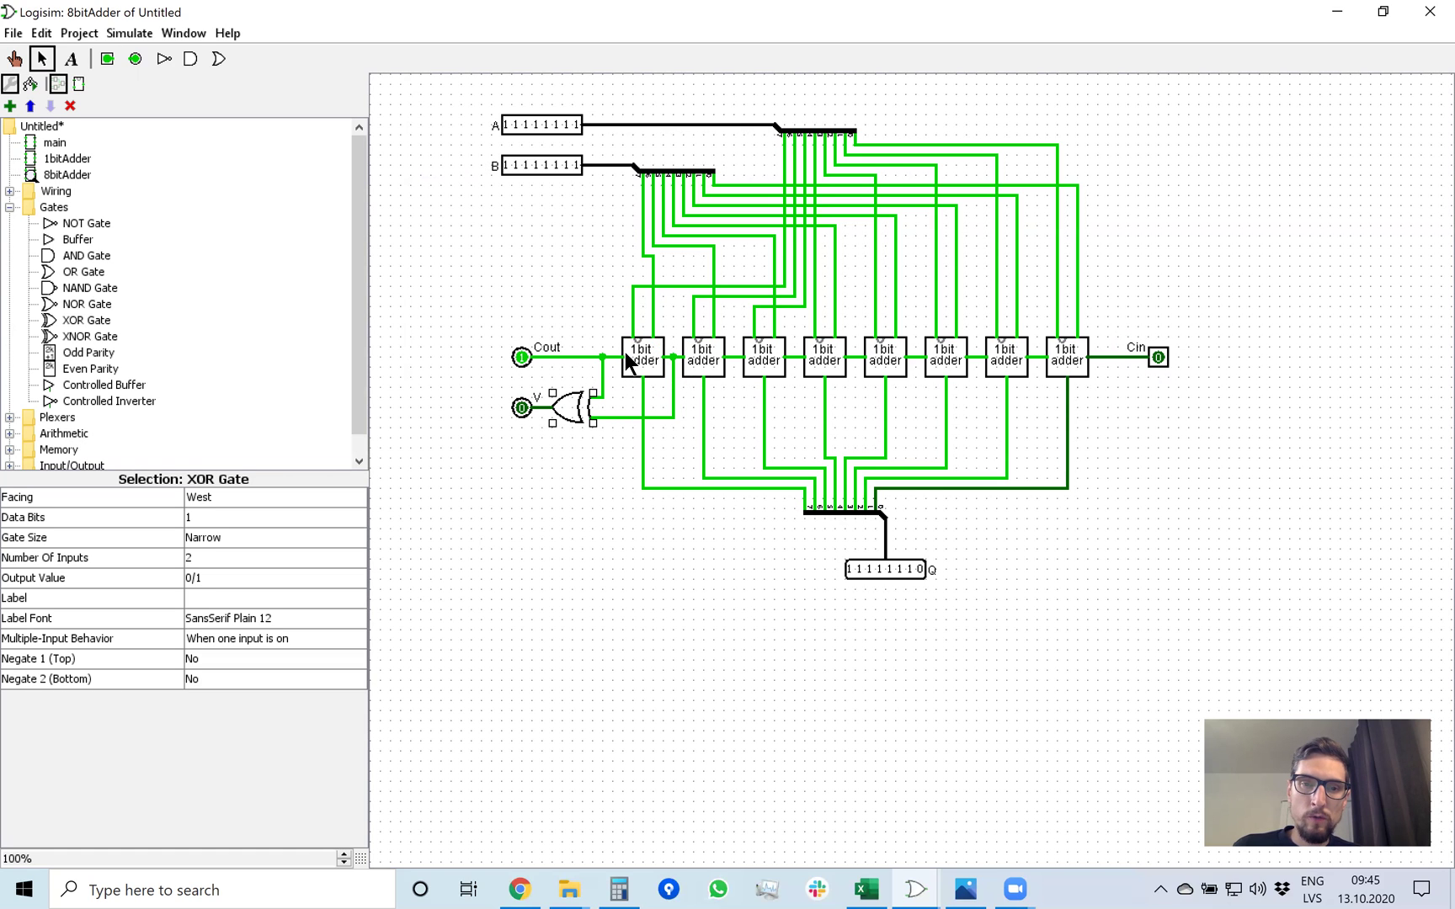
{"action": "left_click", "coordinate": [648, 368]}
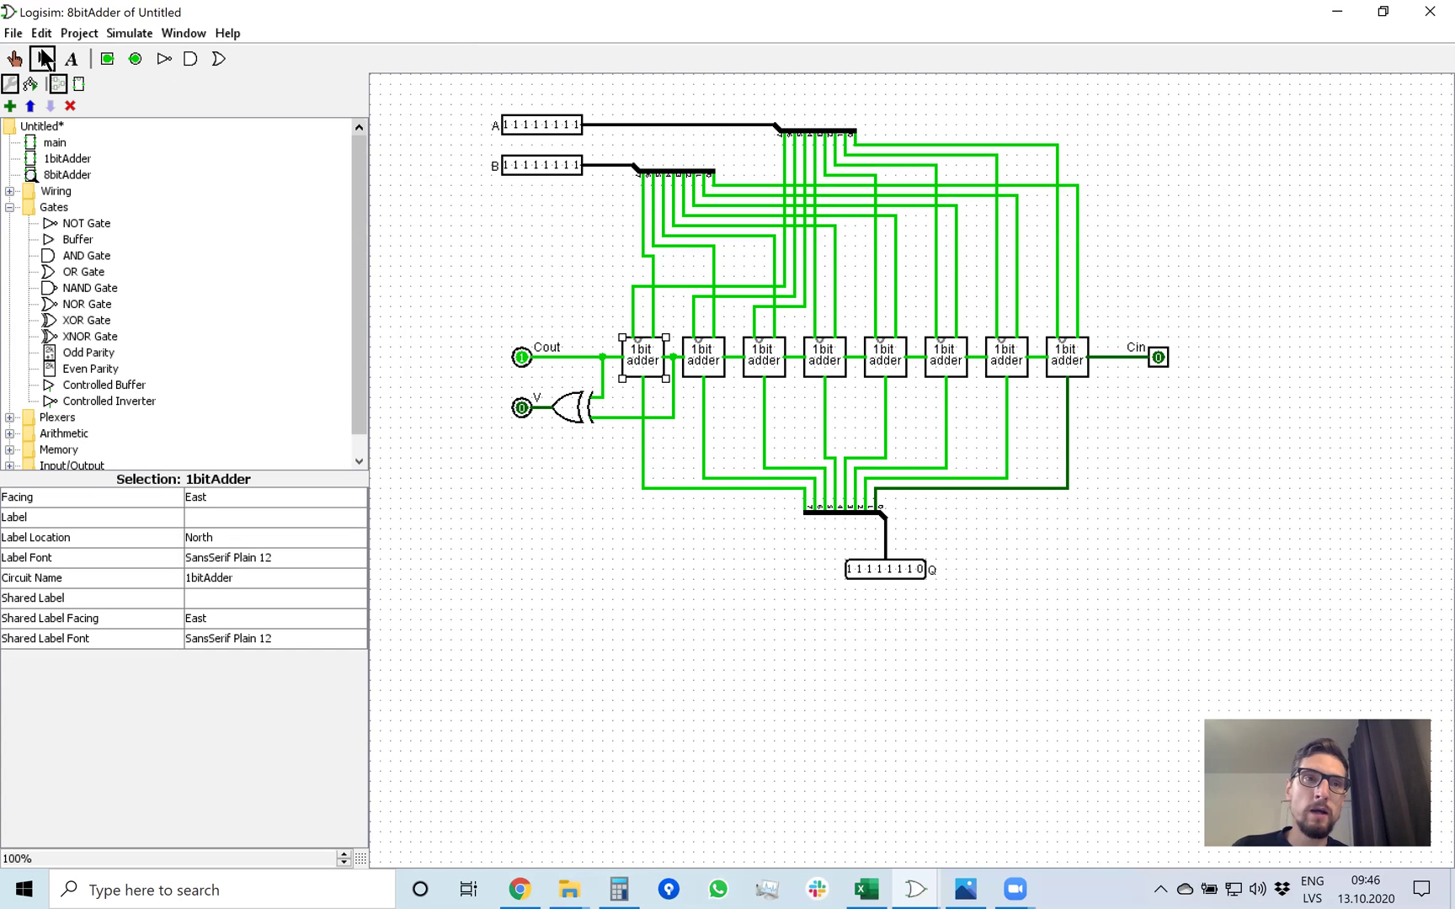
In the layout preferences, set the second radix for poked wires to Signed Decimal and close the preferences.
{"action": "left_click", "coordinate": [13, 33]}
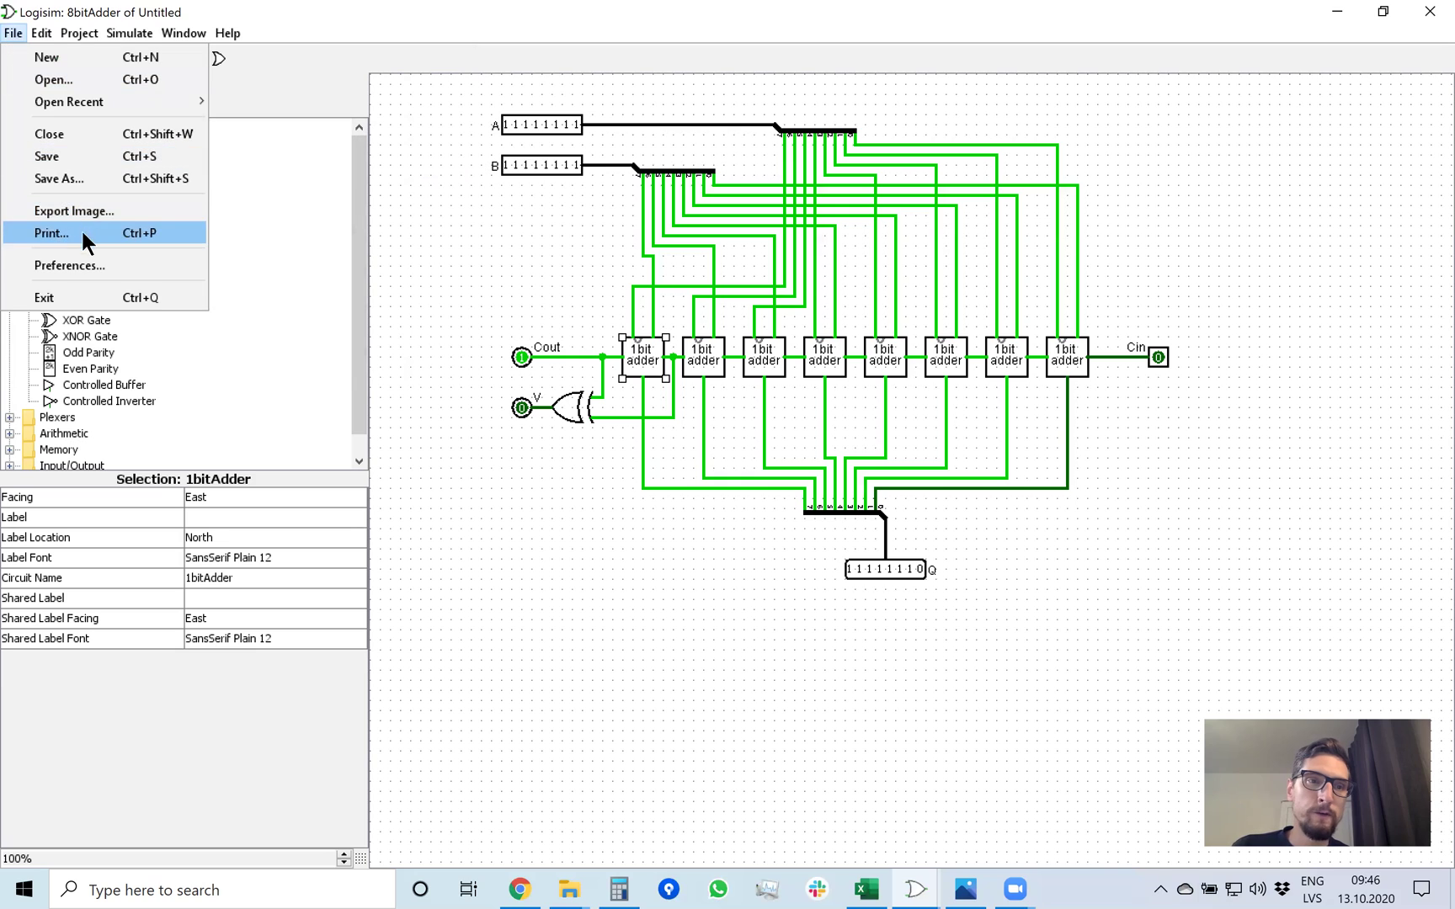
{"action": "left_click", "coordinate": [85, 263]}
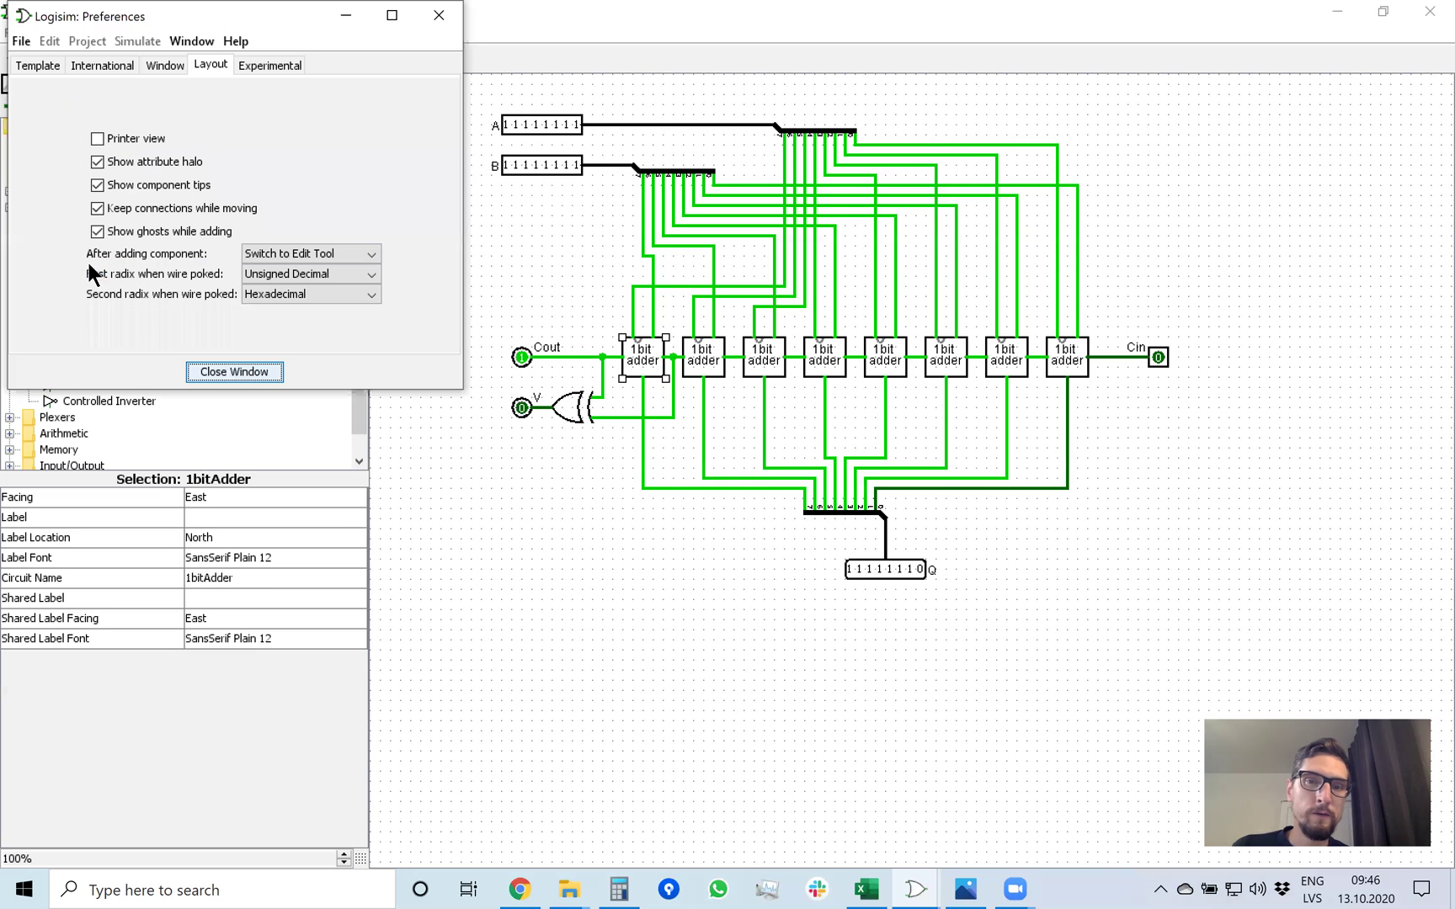
{"action": "left_click", "coordinate": [293, 293]}
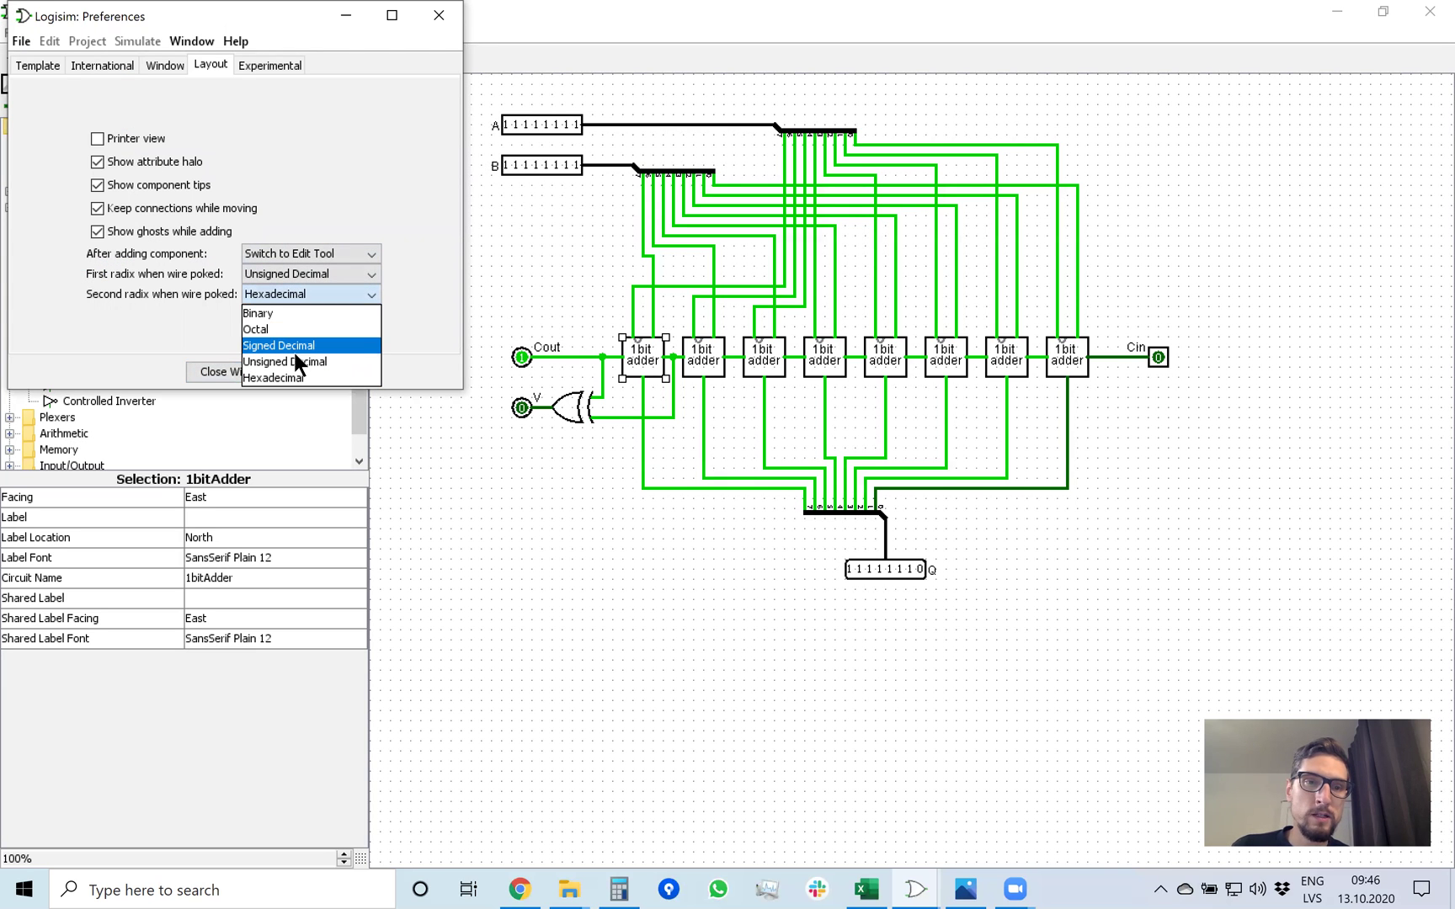
{"action": "left_click", "coordinate": [288, 345]}
{"action": "left_click", "coordinate": [237, 370]}
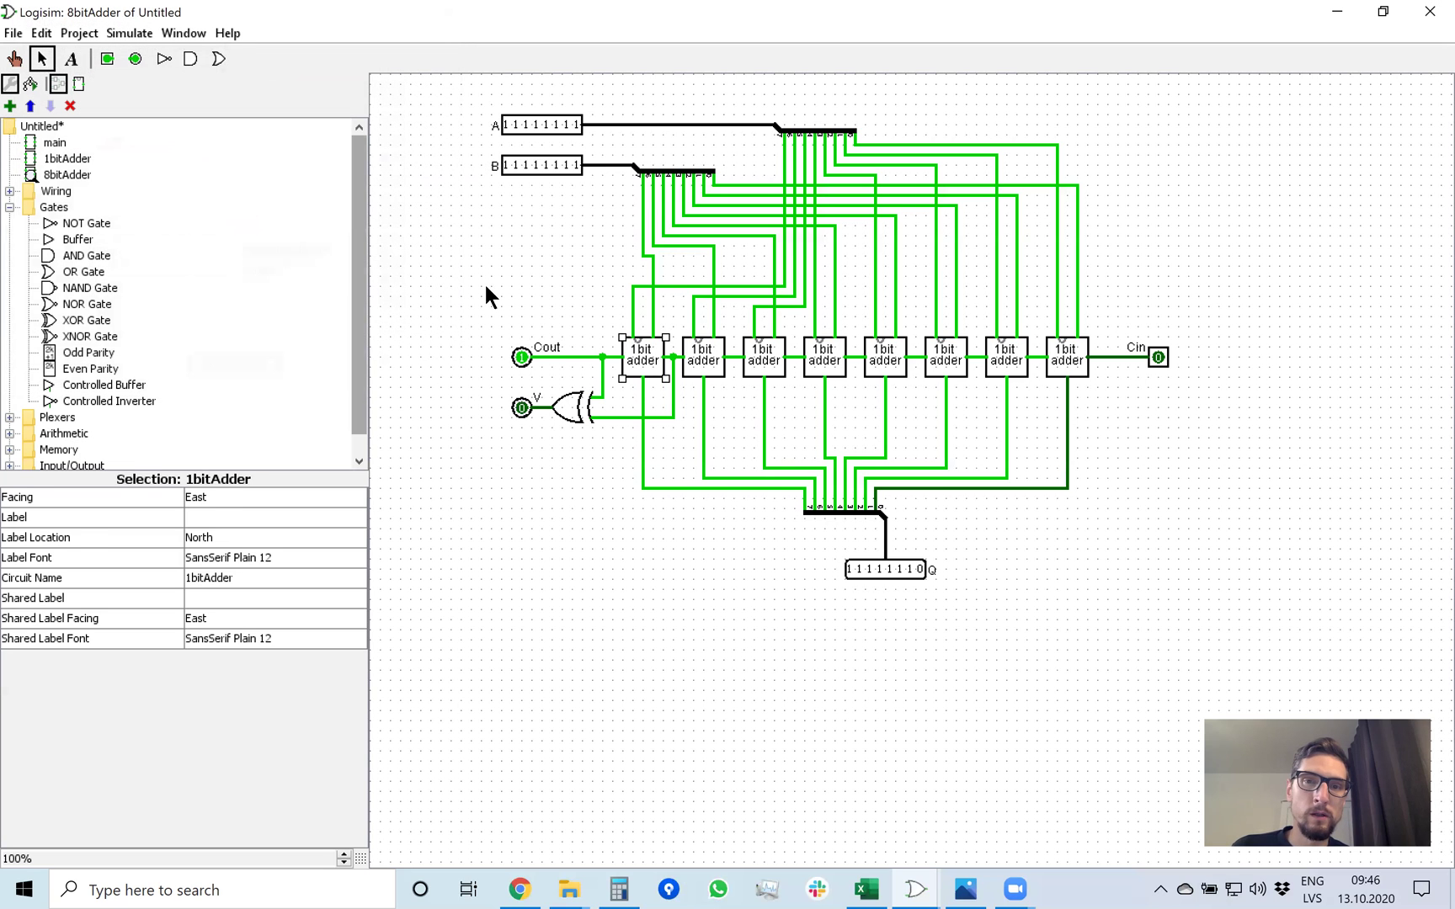
{"action": "left_click", "coordinate": [447, 313]}
Poke the A, B and Q bus wires repeatedly to compare their unsigned and signed decimal values.
{"action": "left_click", "coordinate": [14, 58]}
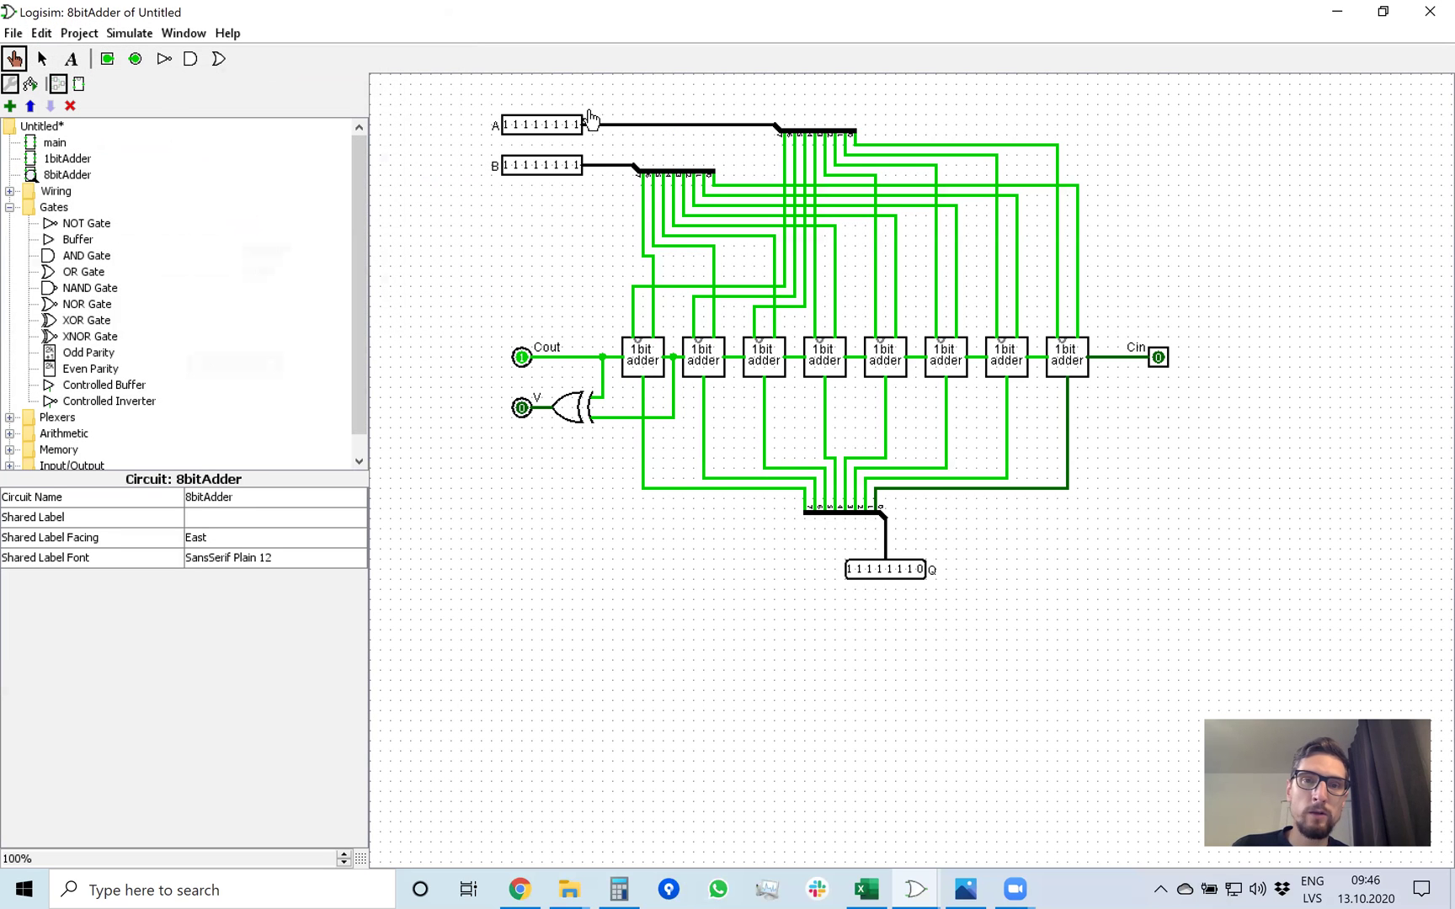
{"action": "left_click", "coordinate": [646, 126]}
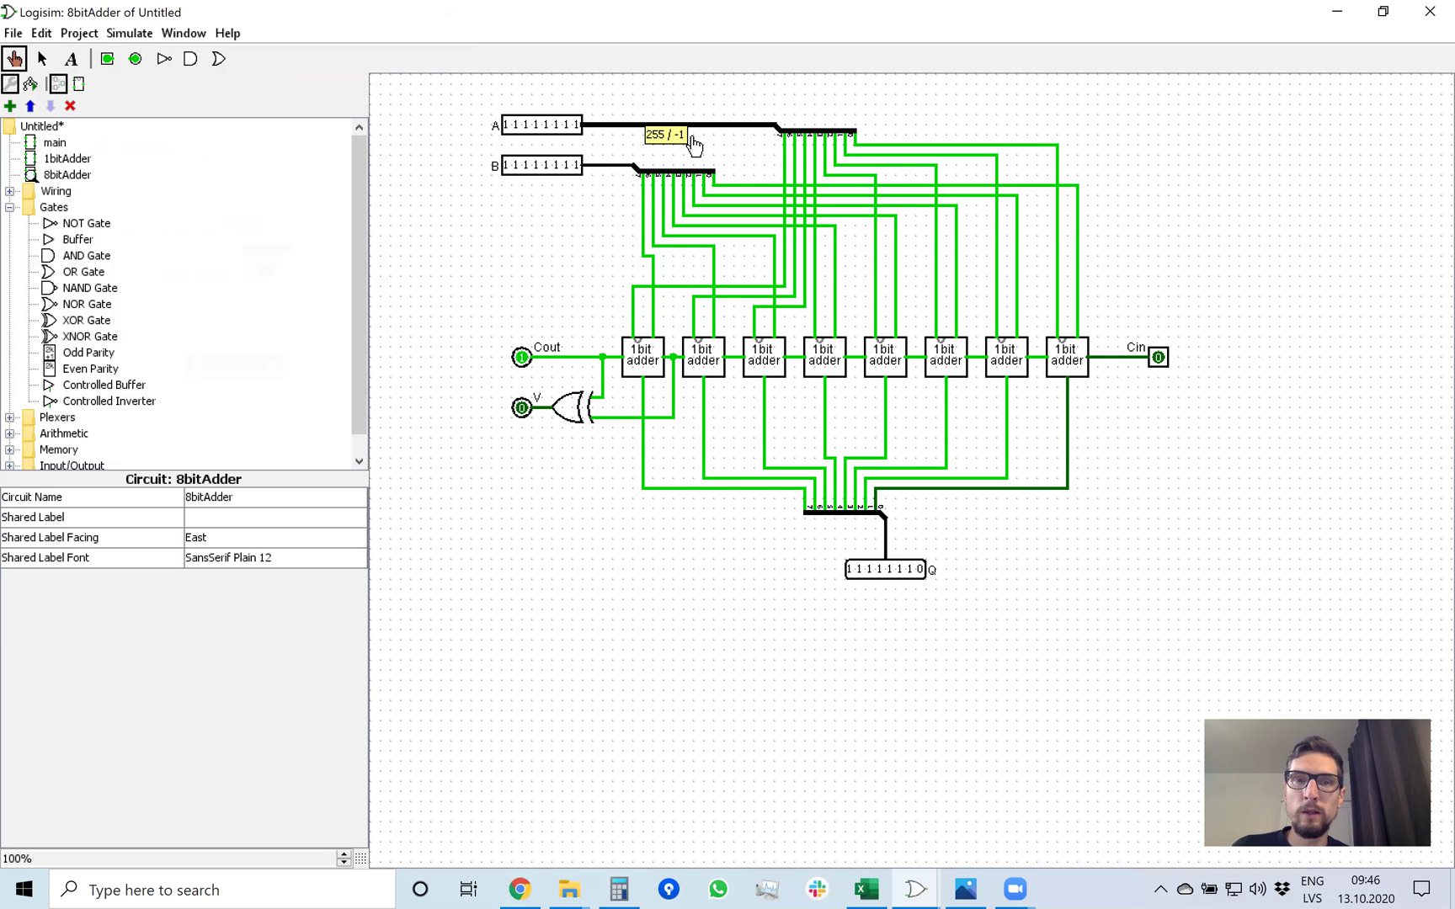
{"action": "left_click", "coordinate": [607, 166]}
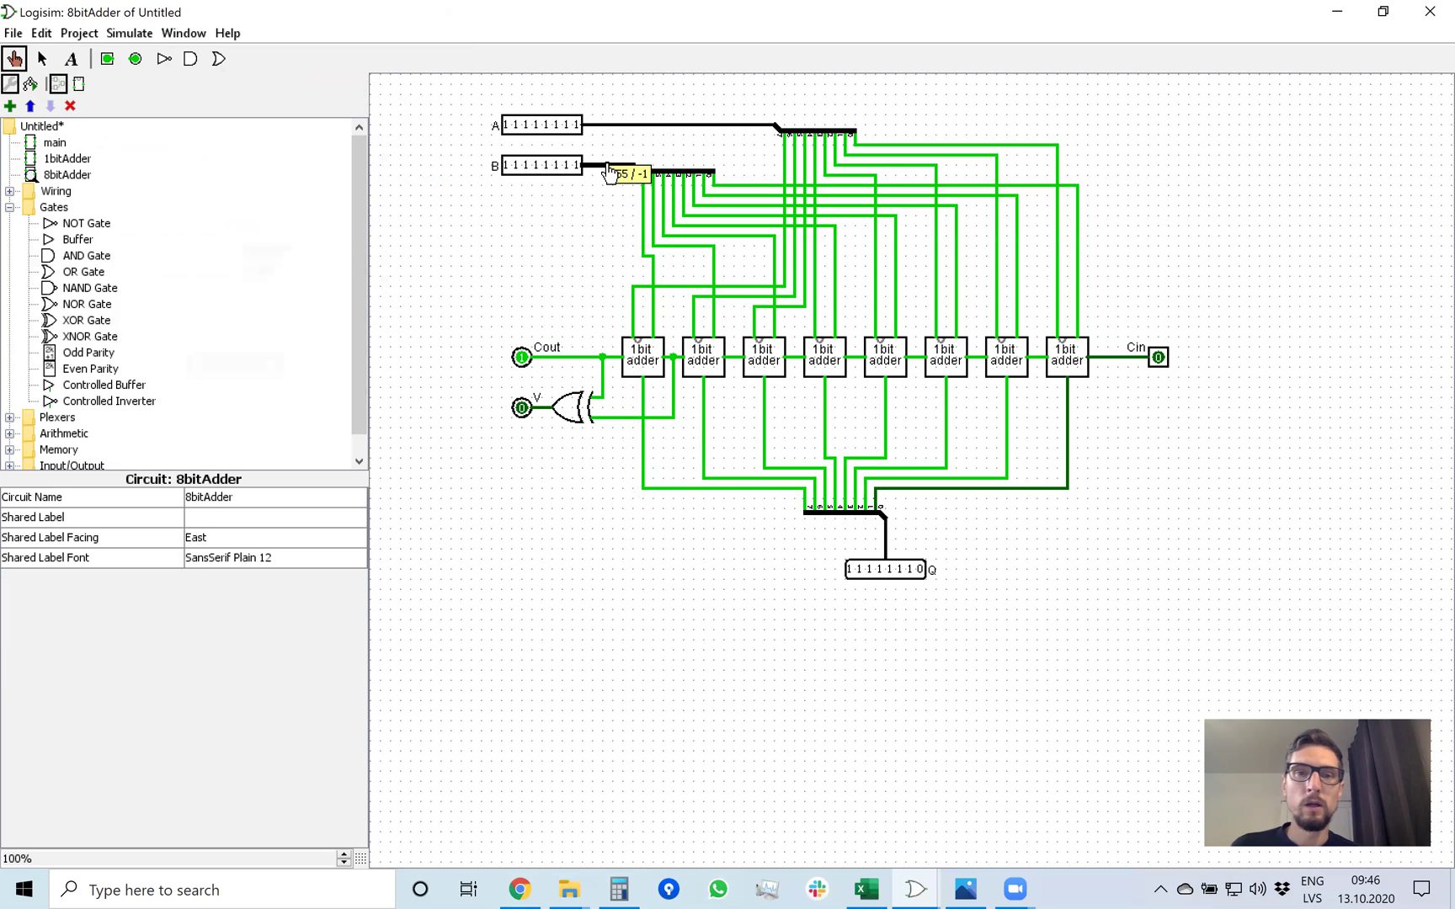
{"action": "left_click", "coordinate": [658, 125]}
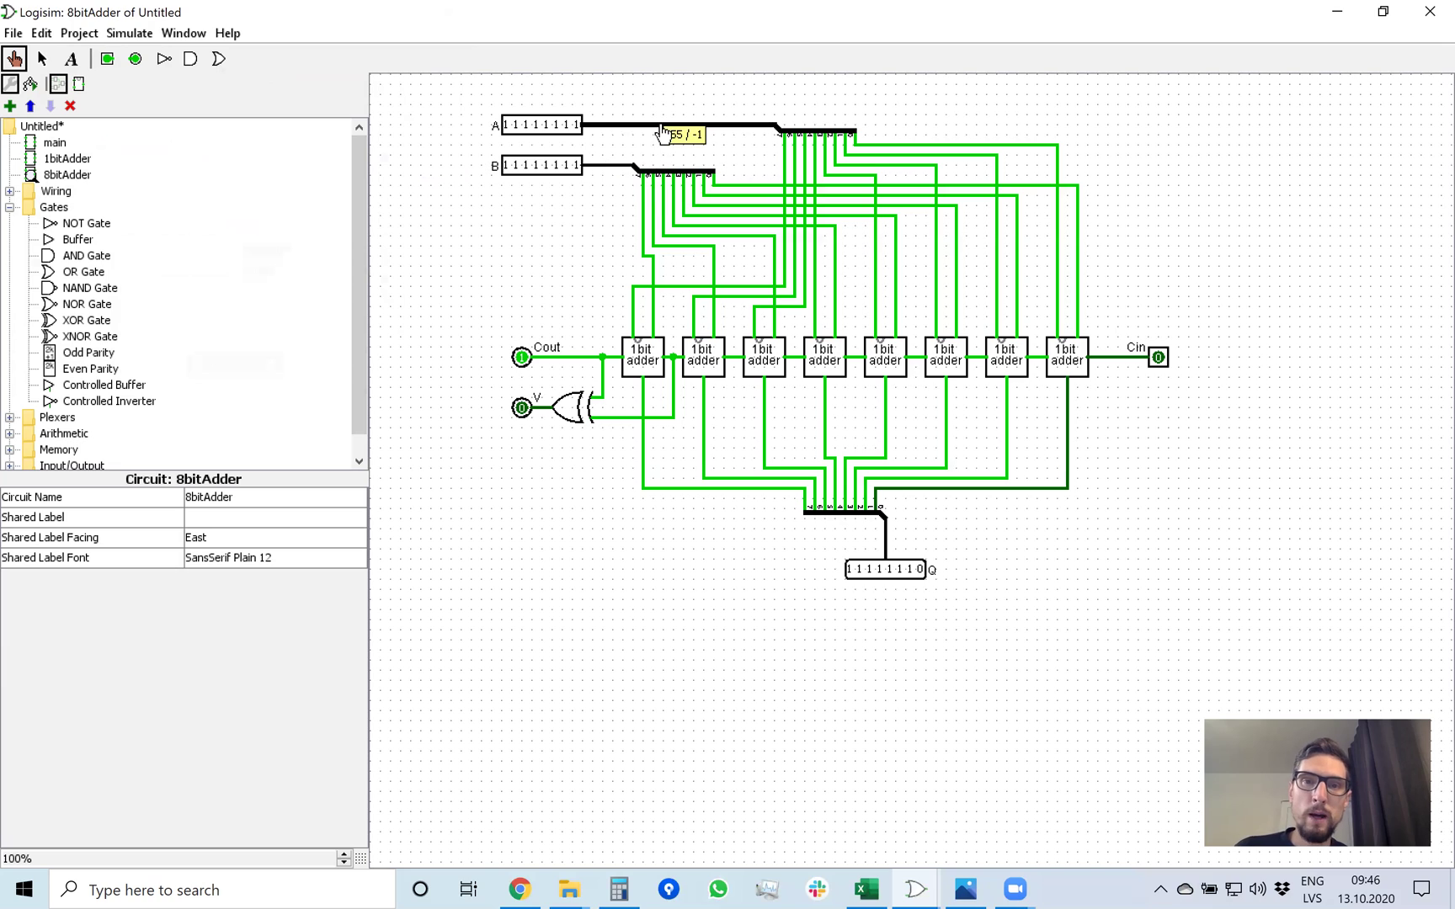
{"action": "left_click", "coordinate": [610, 167]}
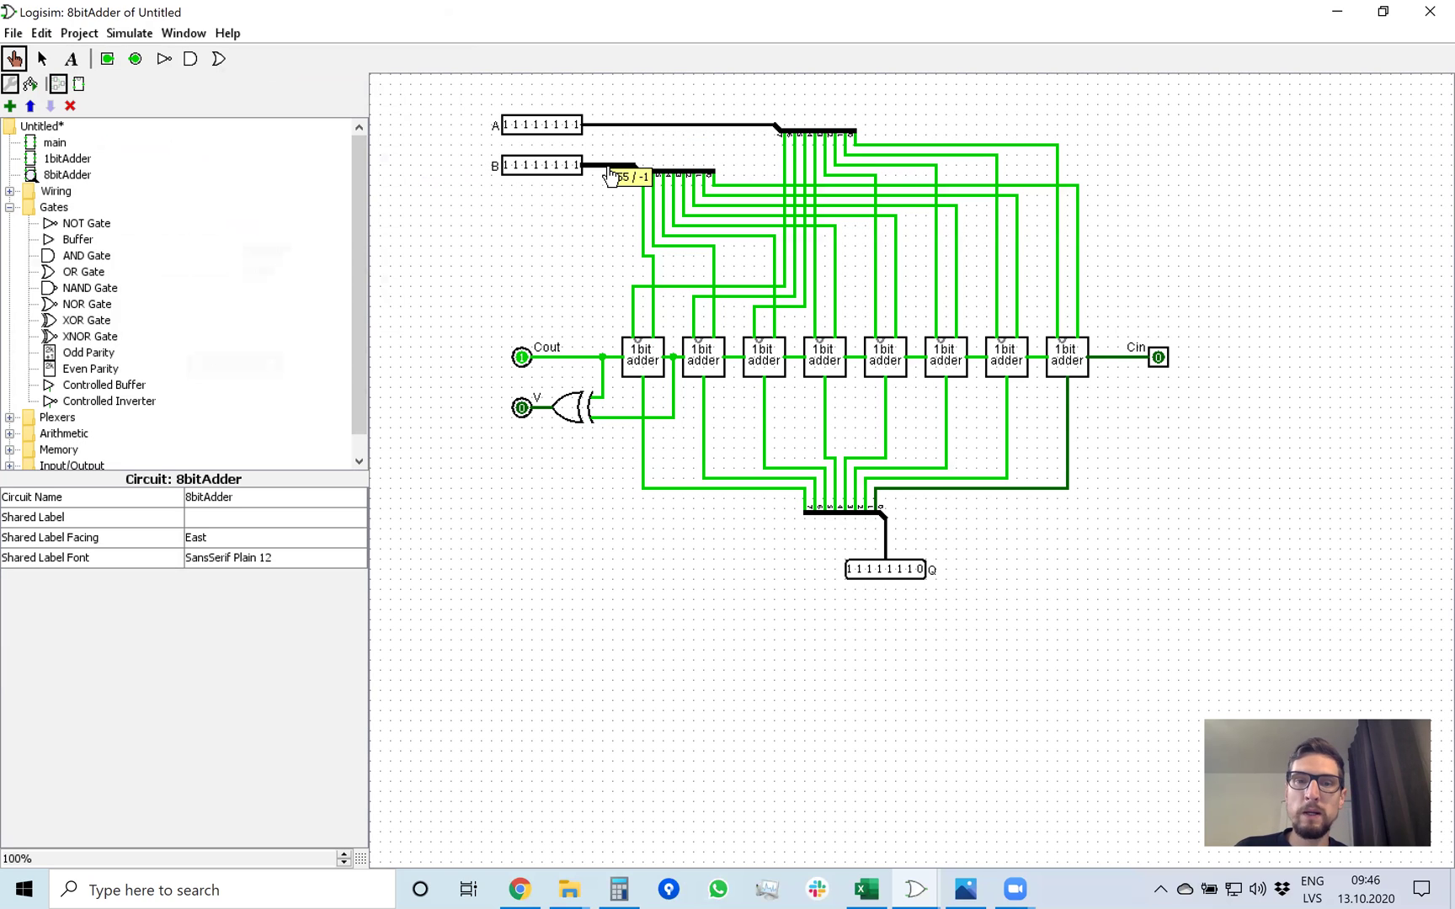
{"action": "left_click", "coordinate": [885, 543]}
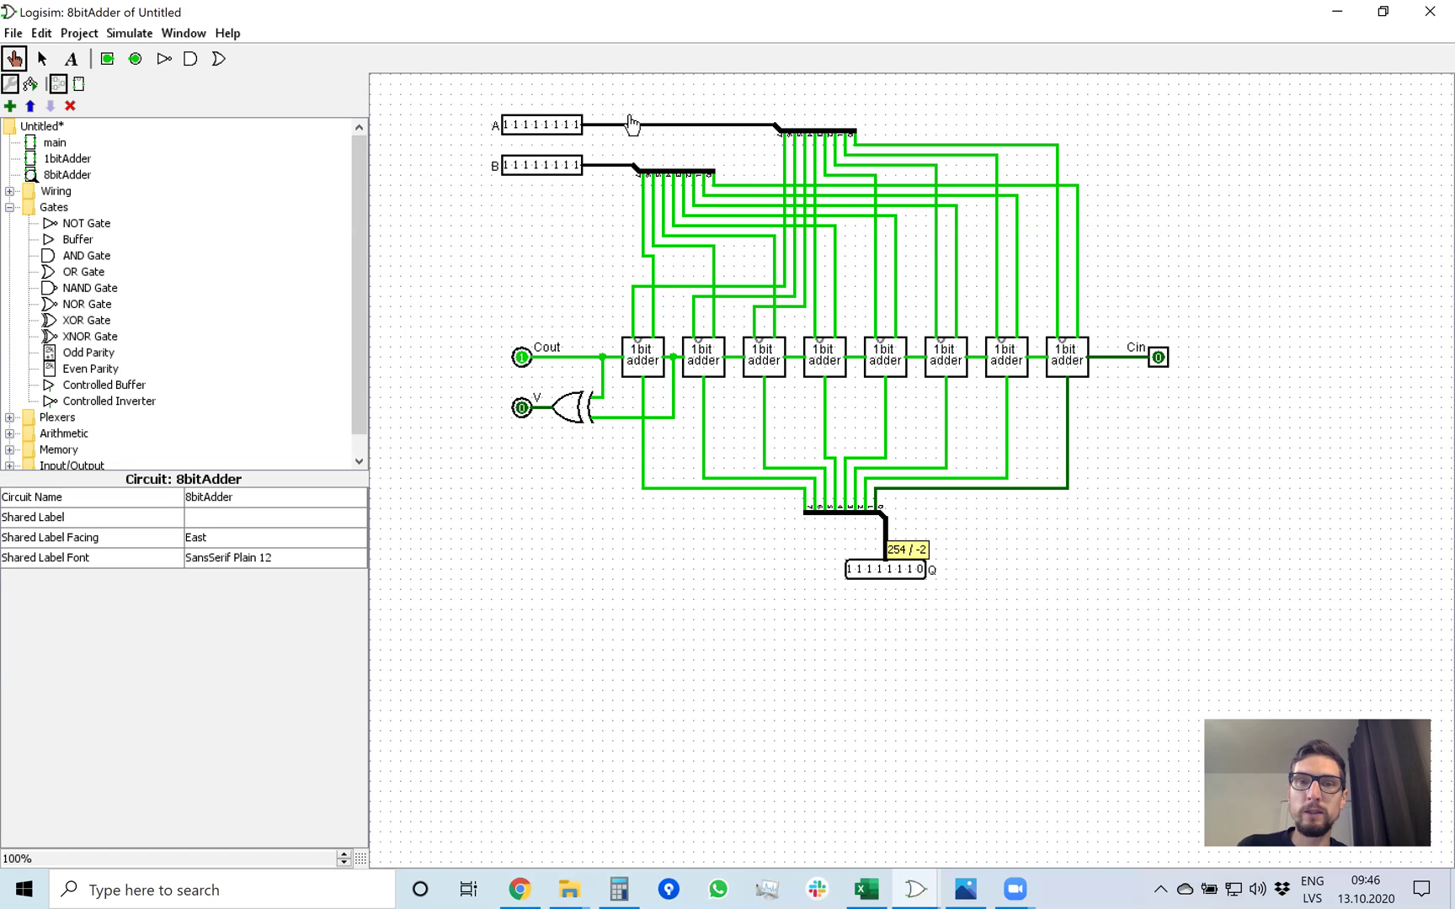
{"action": "left_click", "coordinate": [610, 135]}
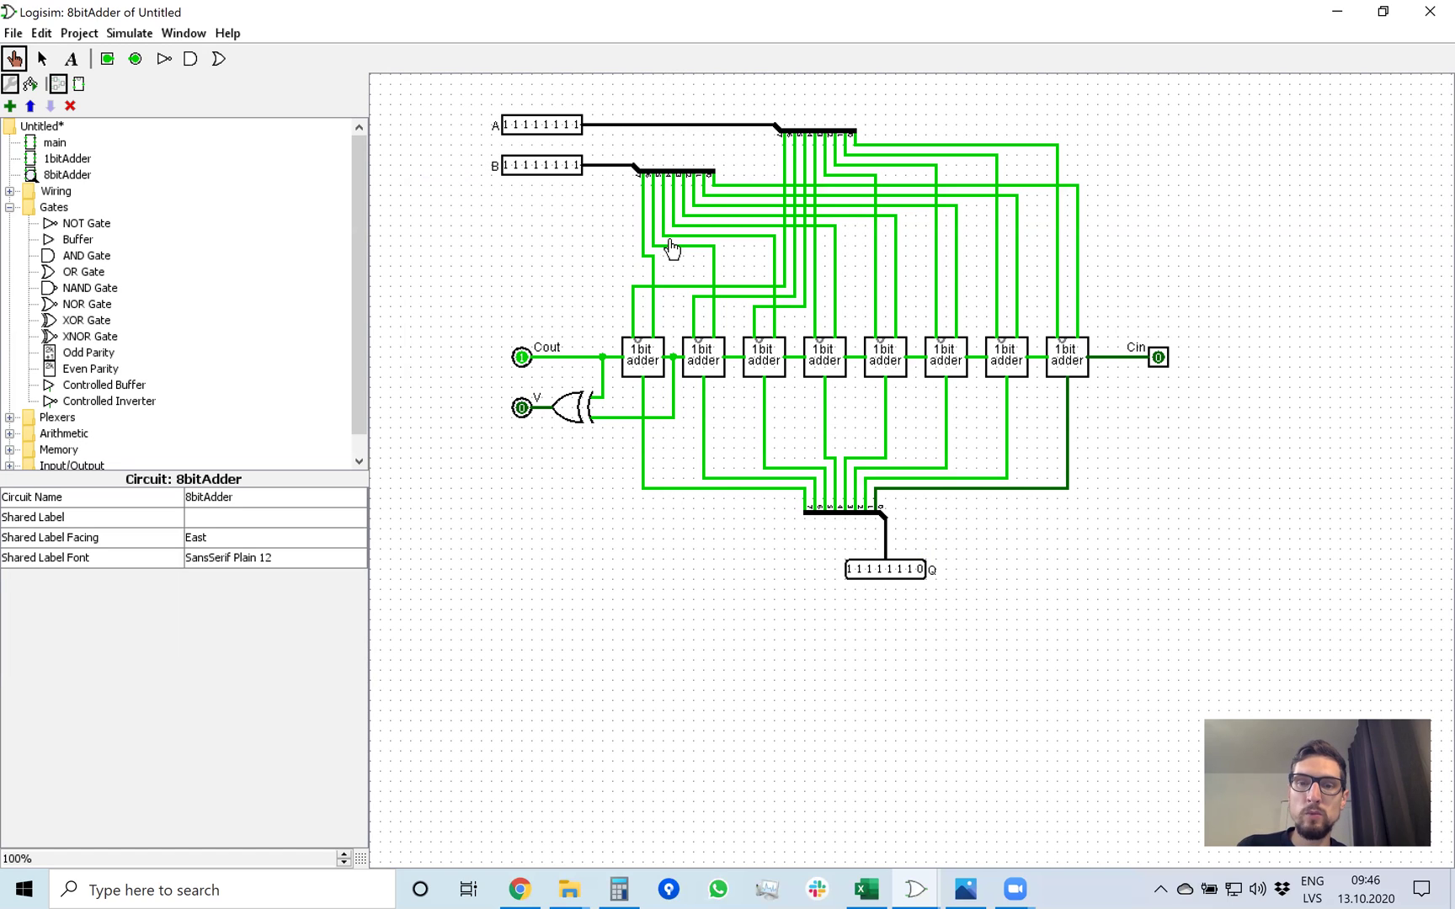
{"action": "left_click", "coordinate": [885, 543]}
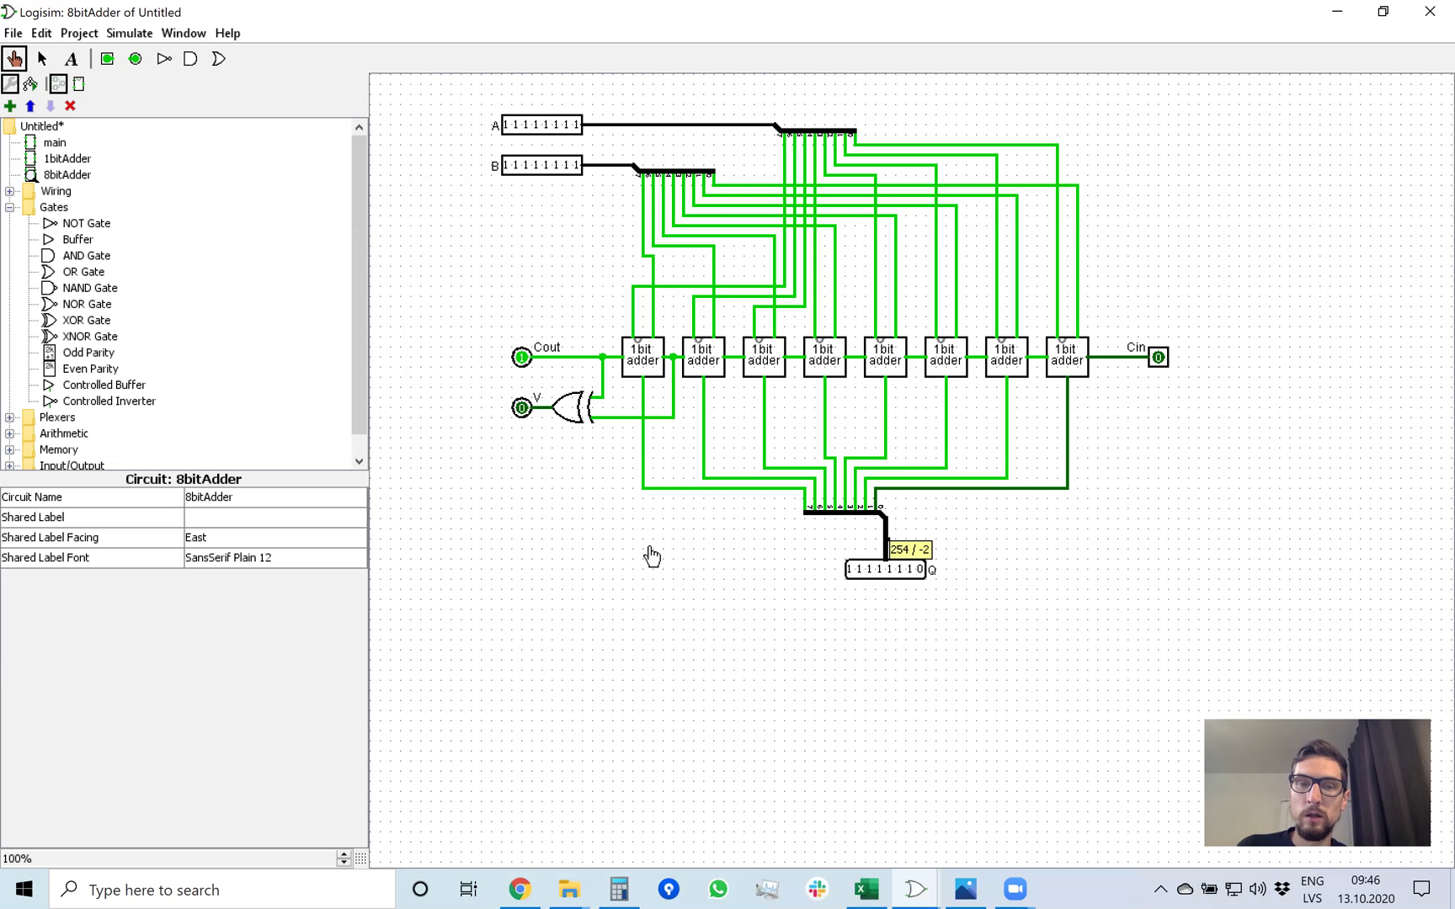
{"action": "left_click", "coordinate": [617, 125]}
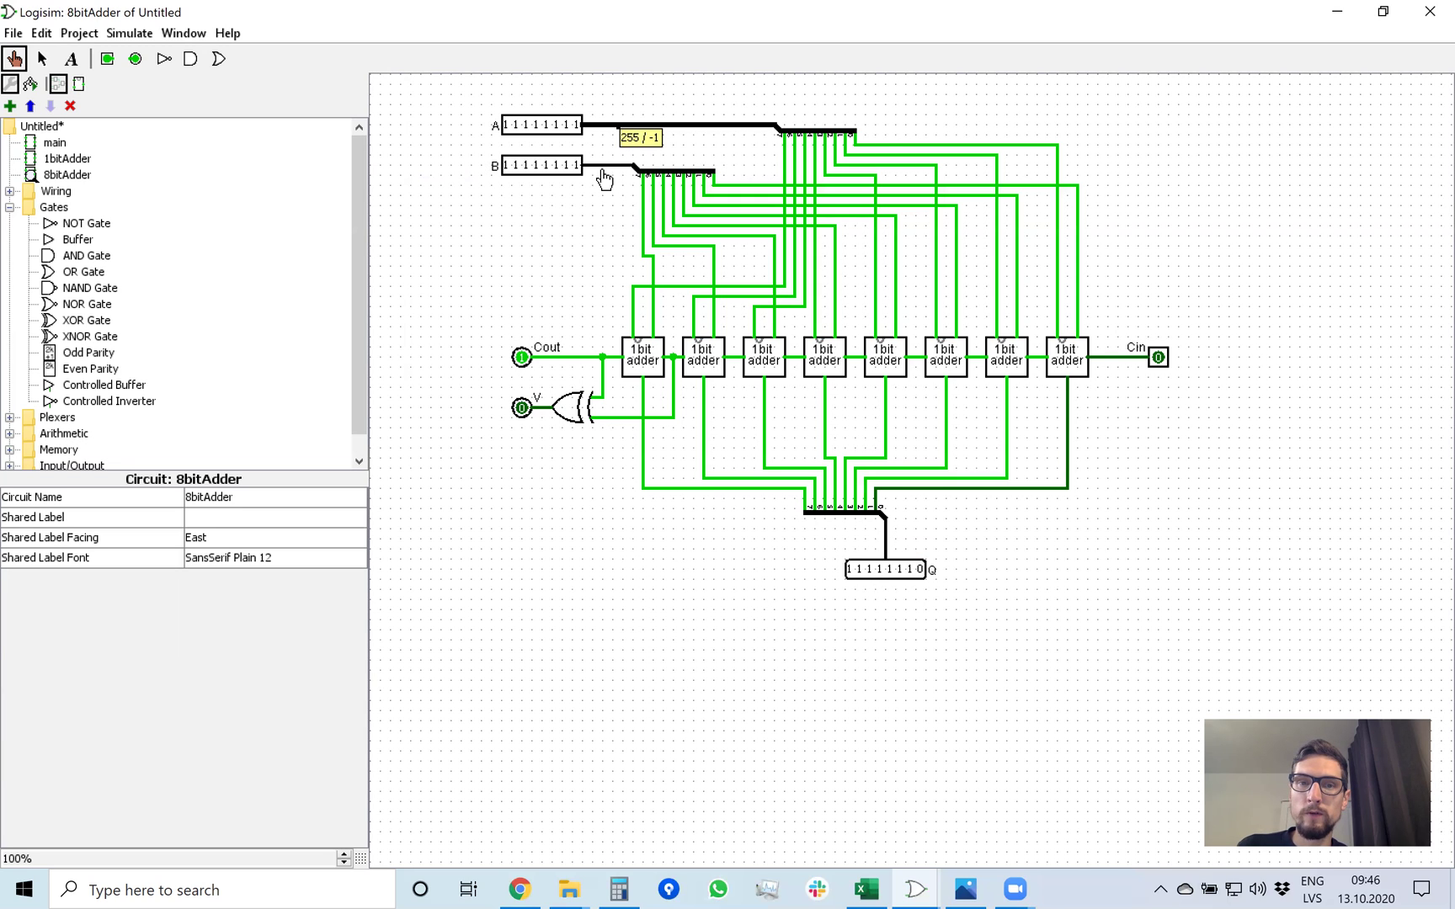
{"action": "left_click", "coordinate": [604, 174]}
{"action": "left_click", "coordinate": [601, 167]}
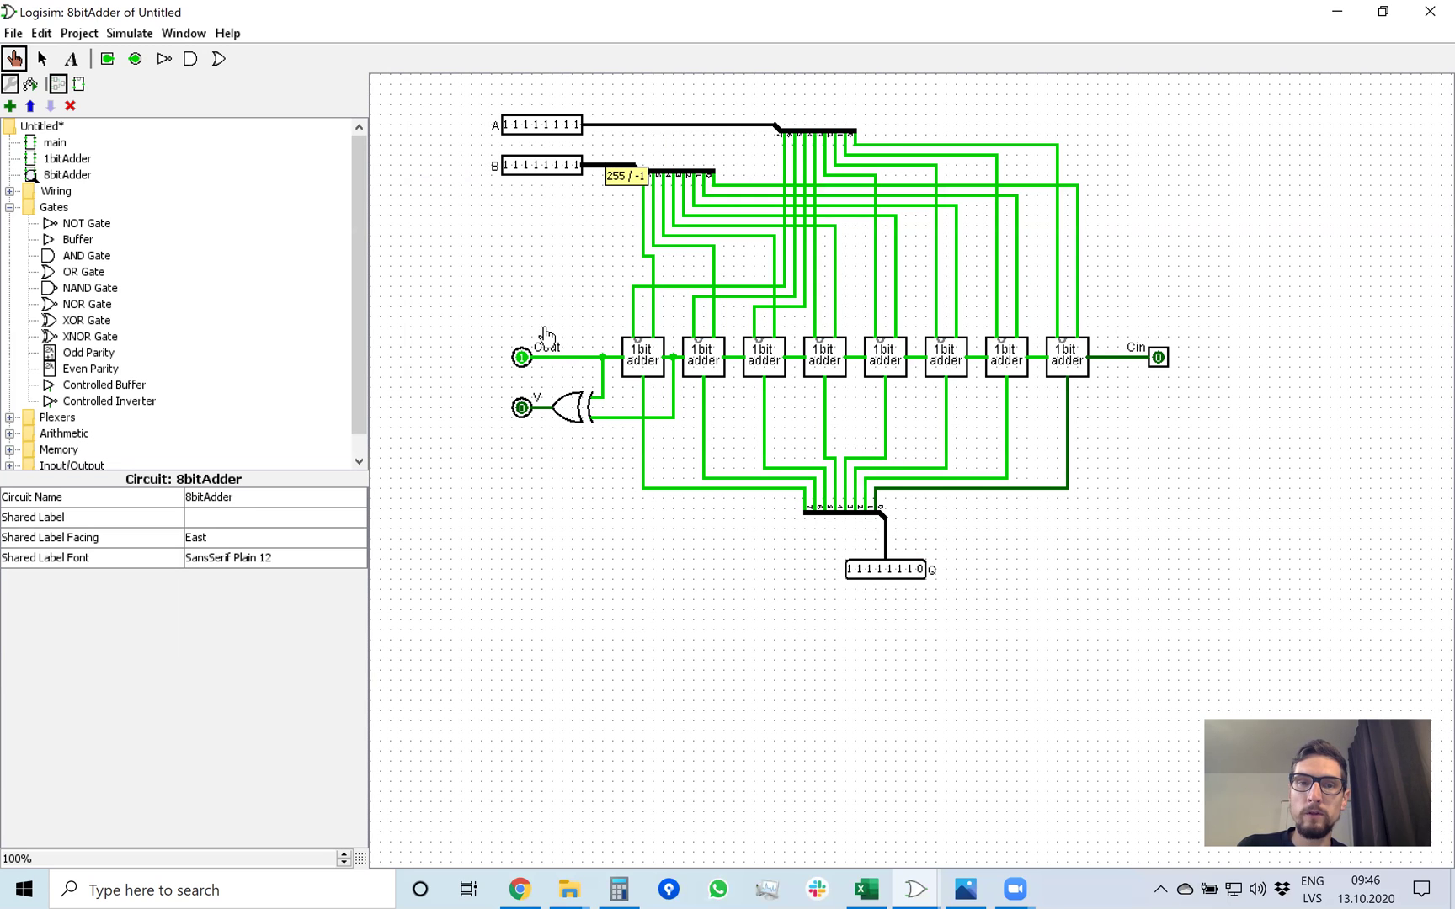
{"action": "left_click", "coordinate": [558, 657]}
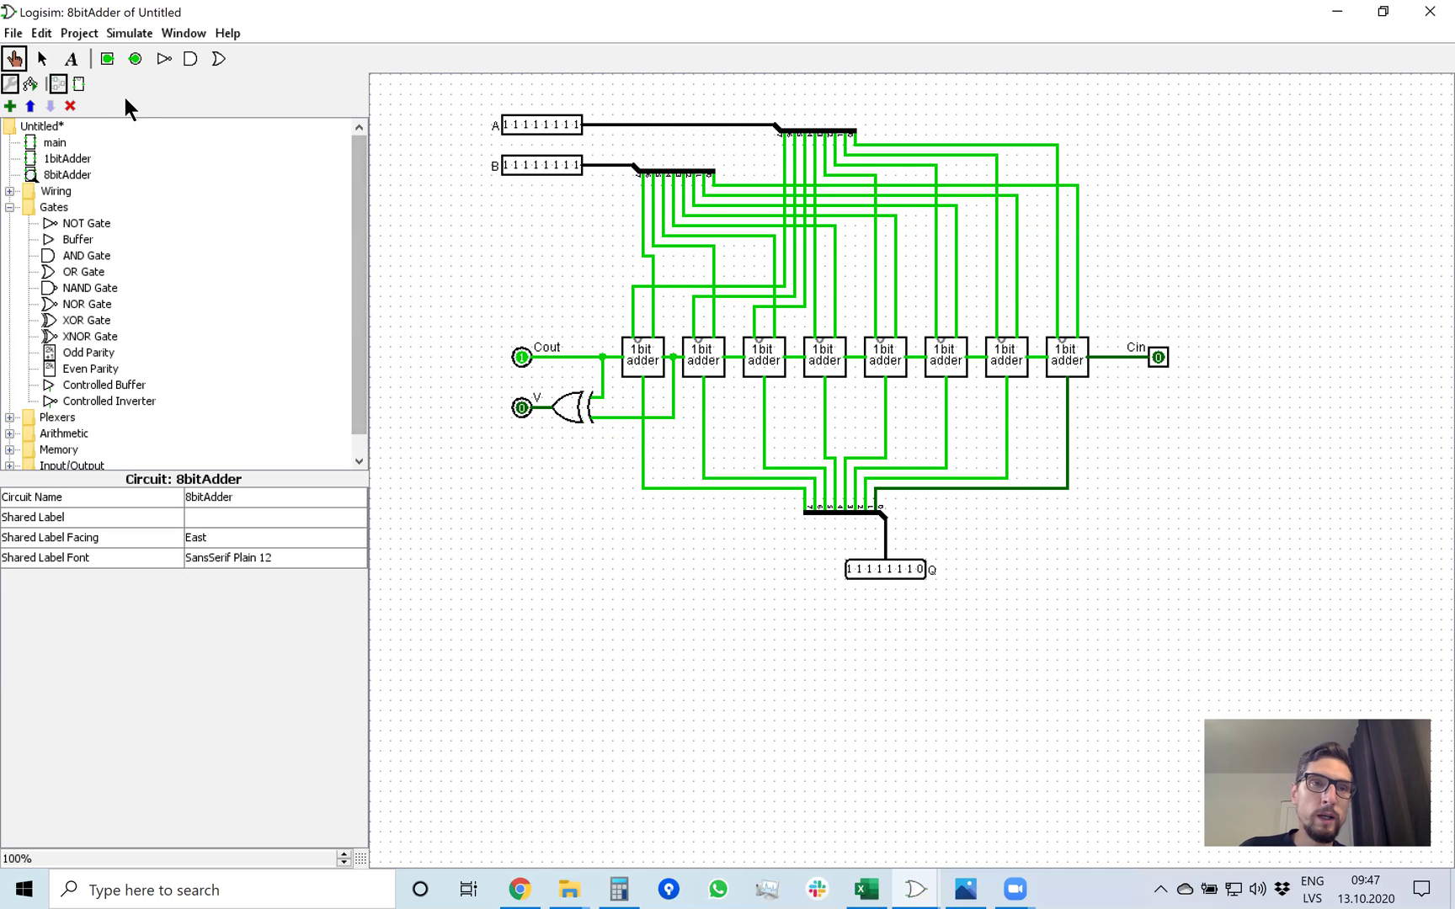
In the 8bitAdder's appearance view, move the Cin port and anchor well below the box and widen the box to the right.
{"action": "left_click", "coordinate": [80, 84]}
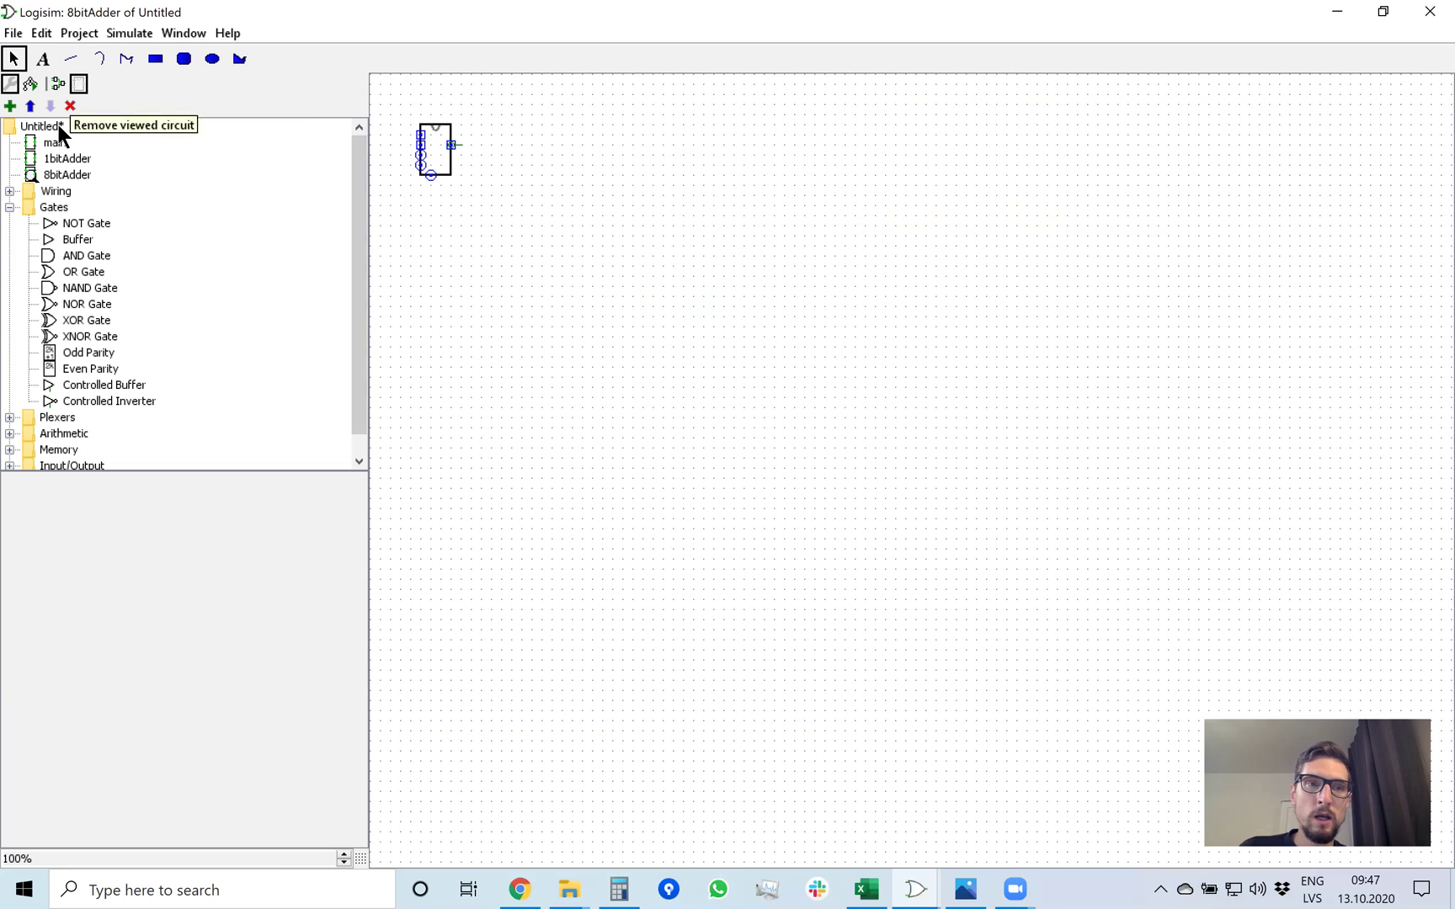
{"action": "left_click_drag", "start_coordinate": [490, 162], "coordinate": [503, 377]}
{"action": "left_click", "coordinate": [449, 144]}
{"action": "left_click_drag", "start_coordinate": [451, 175], "coordinate": [488, 176]}
{"action": "left_click", "coordinate": [439, 98]}
Move the A port onto the box's top edge near its left end and delete the grey notch curve.
{"action": "left_click", "coordinate": [420, 135]}
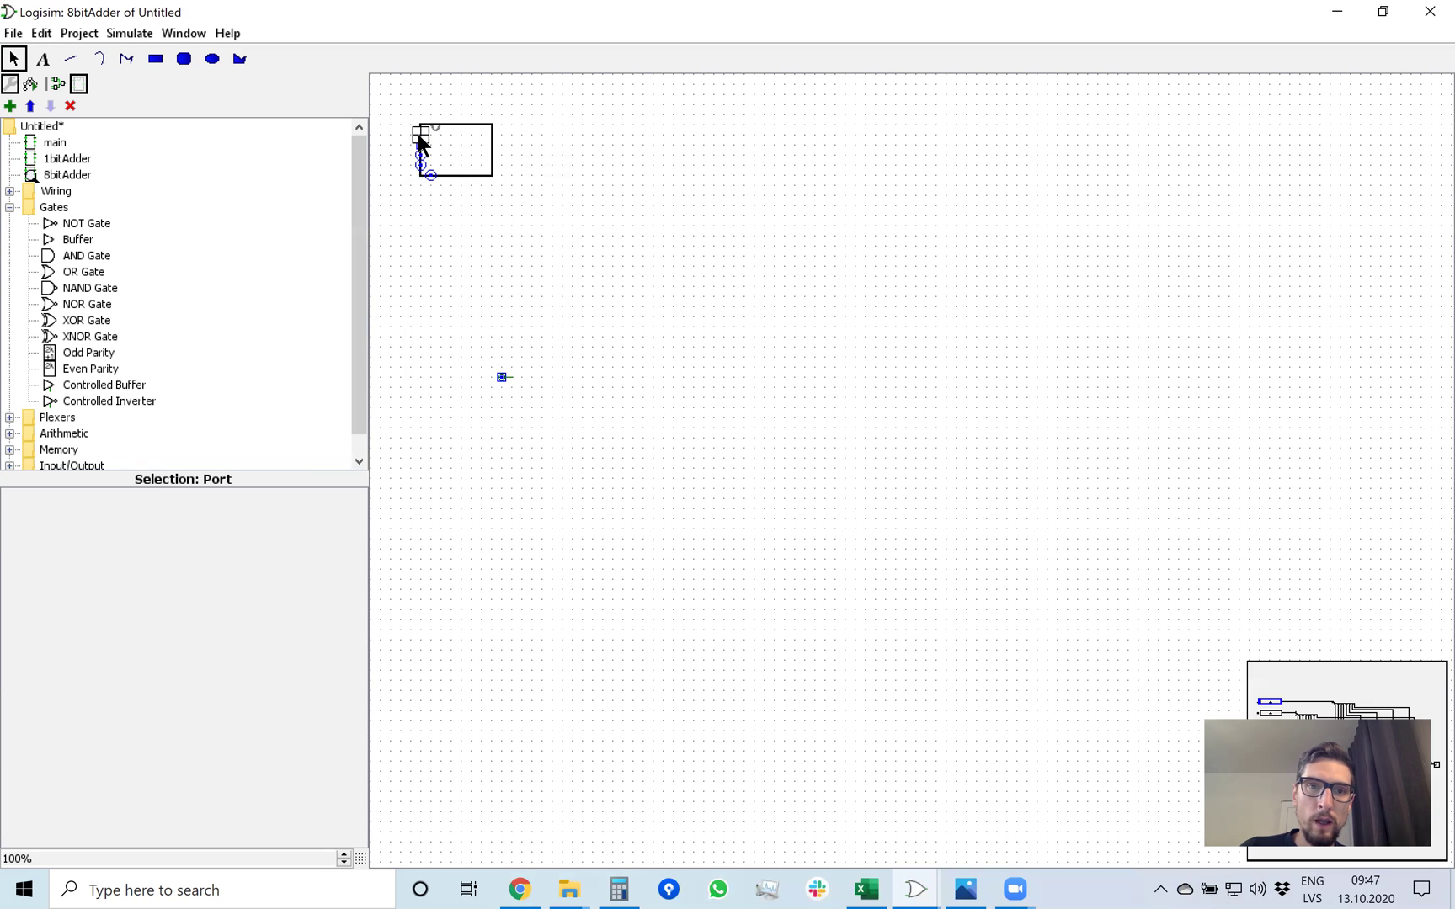
{"action": "left_click_drag", "start_coordinate": [418, 136], "coordinate": [431, 129]}
{"action": "left_click", "coordinate": [526, 194]}
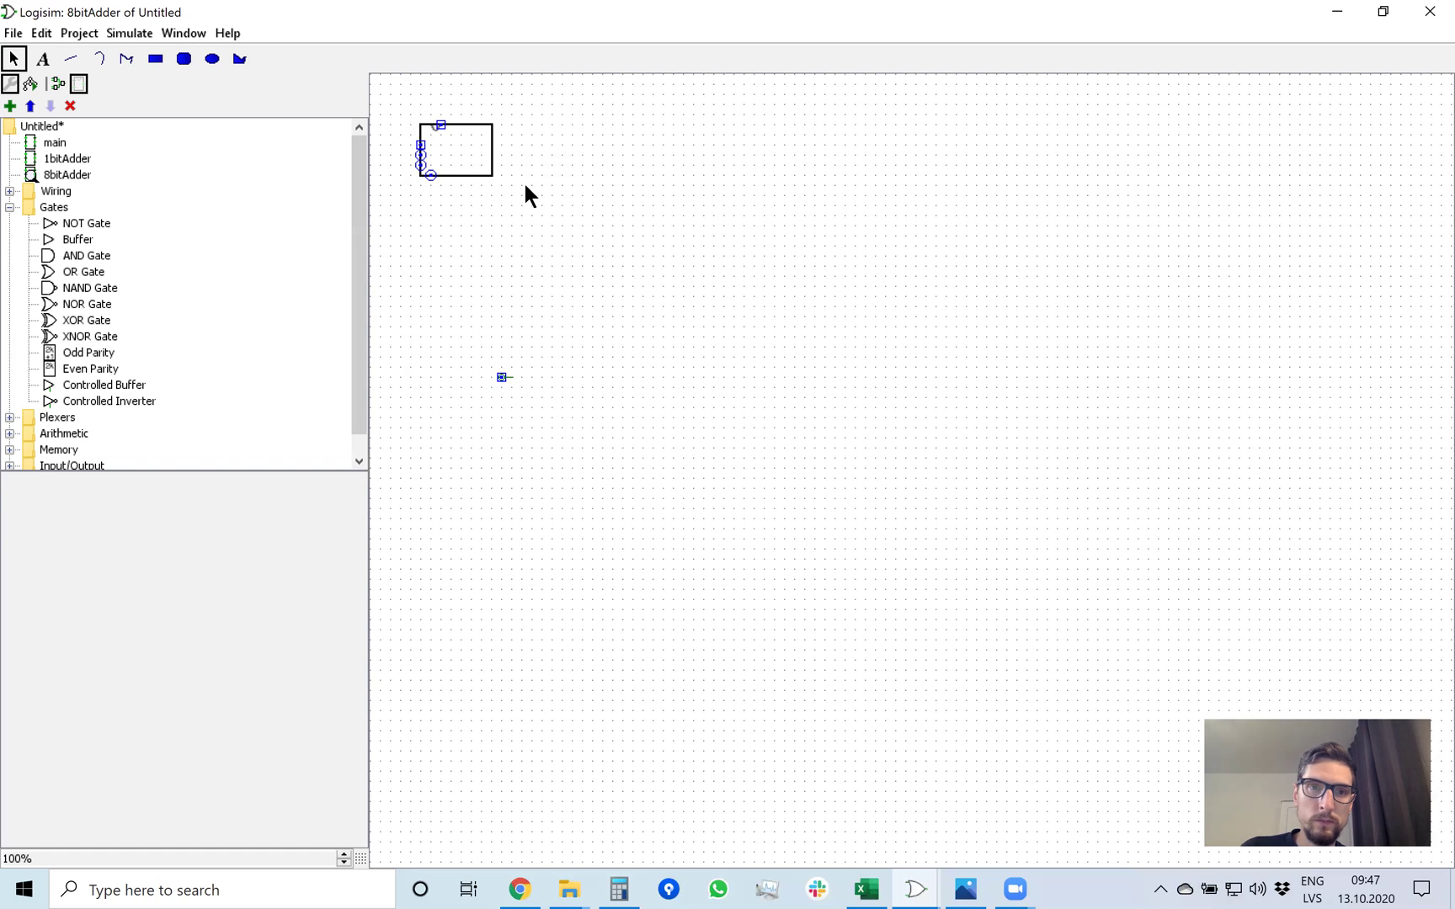
{"action": "left_click", "coordinate": [436, 133]}
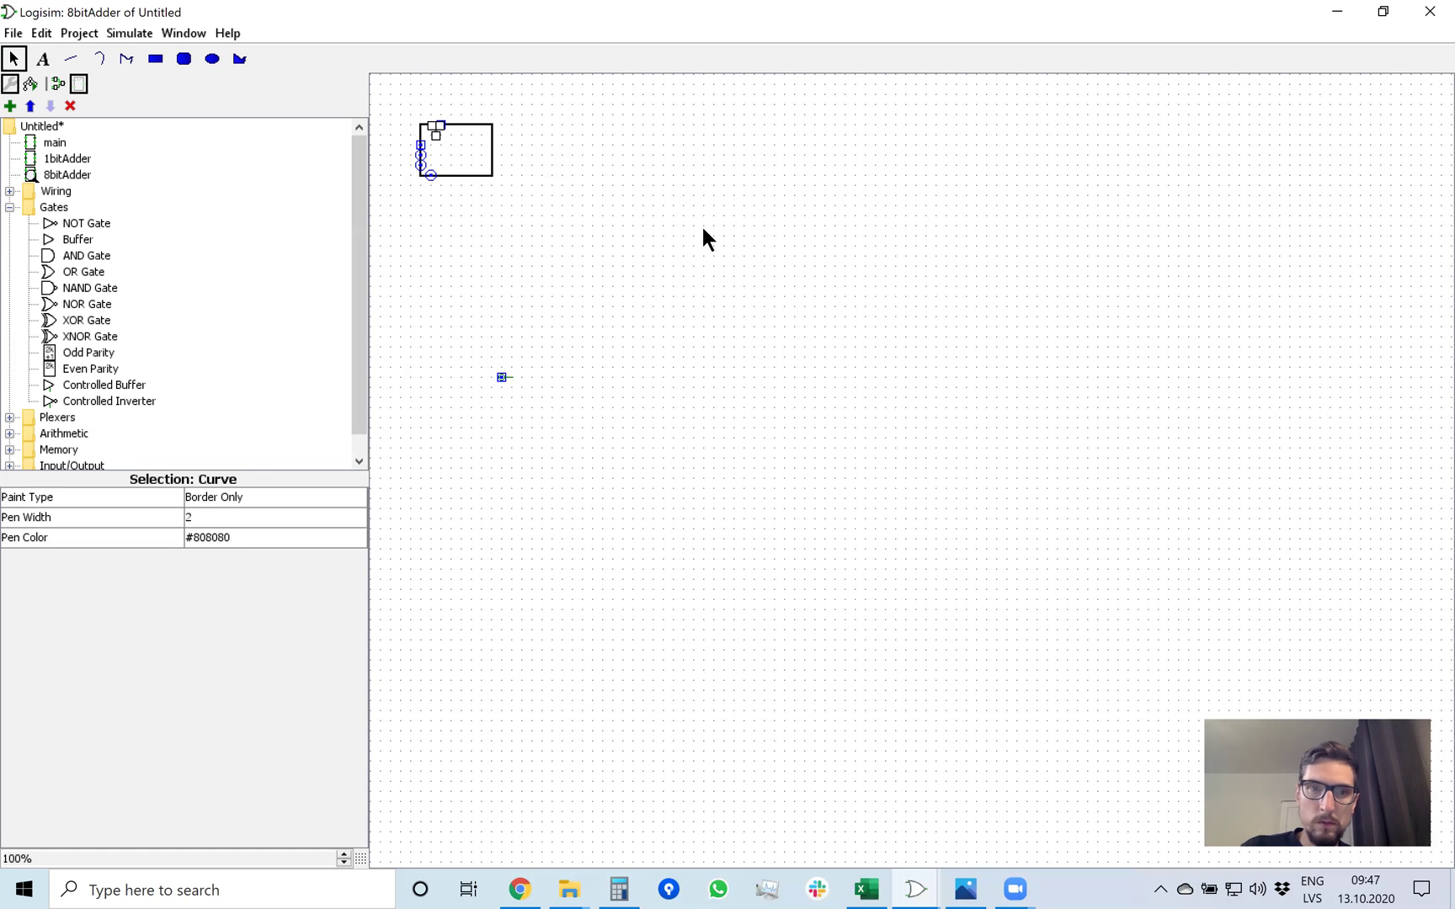
{"action": "left_click", "coordinate": [703, 228]}
Move the B port onto the top edge right of the A port, and the Q port along the bottom edge beneath B.
{"action": "left_click", "coordinate": [443, 129]}
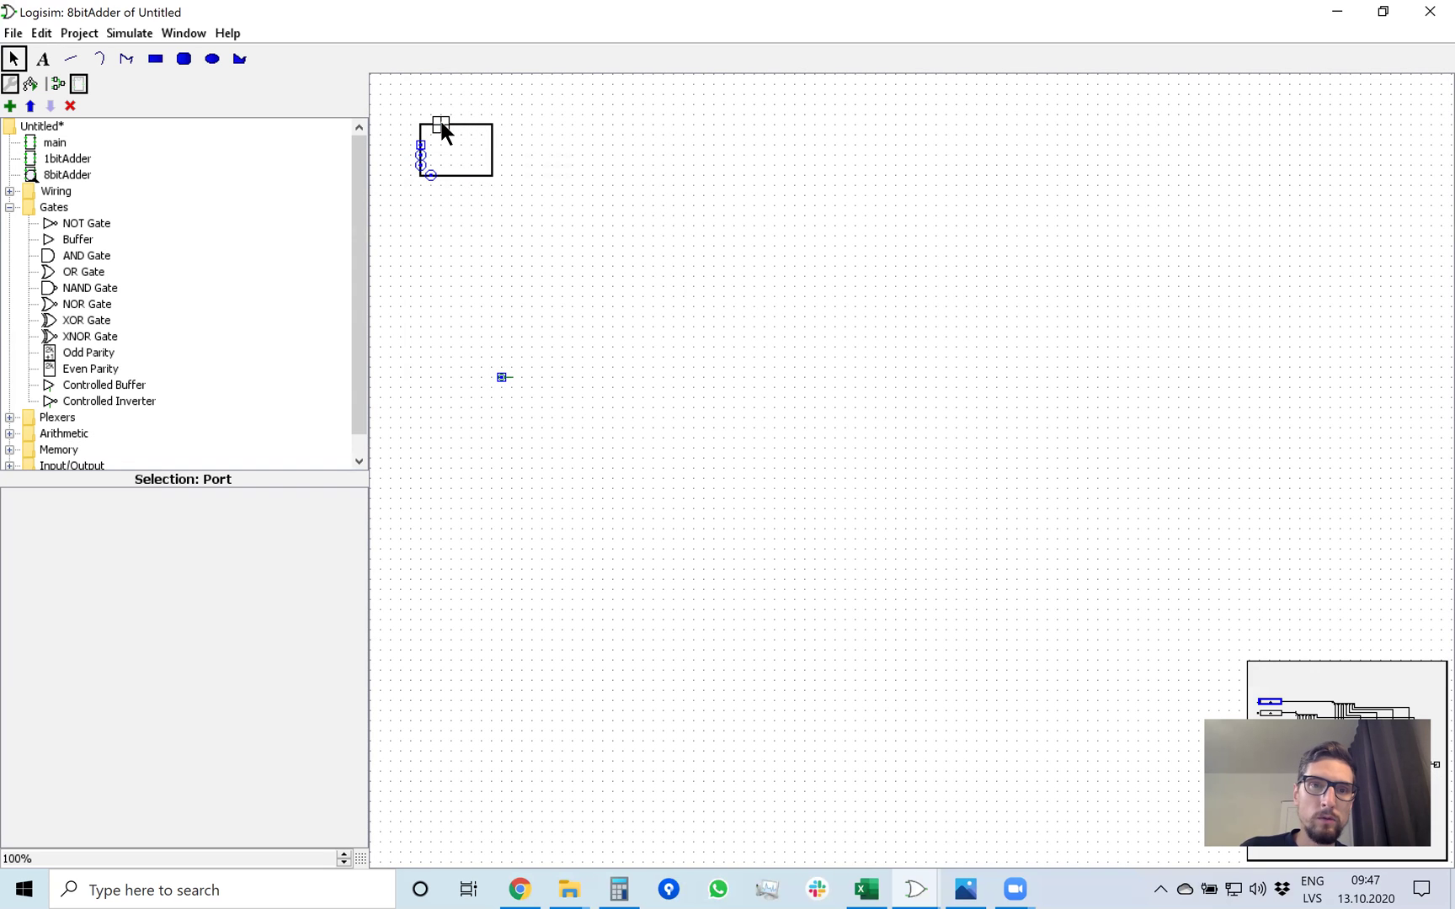
{"action": "left_click", "coordinate": [421, 147]}
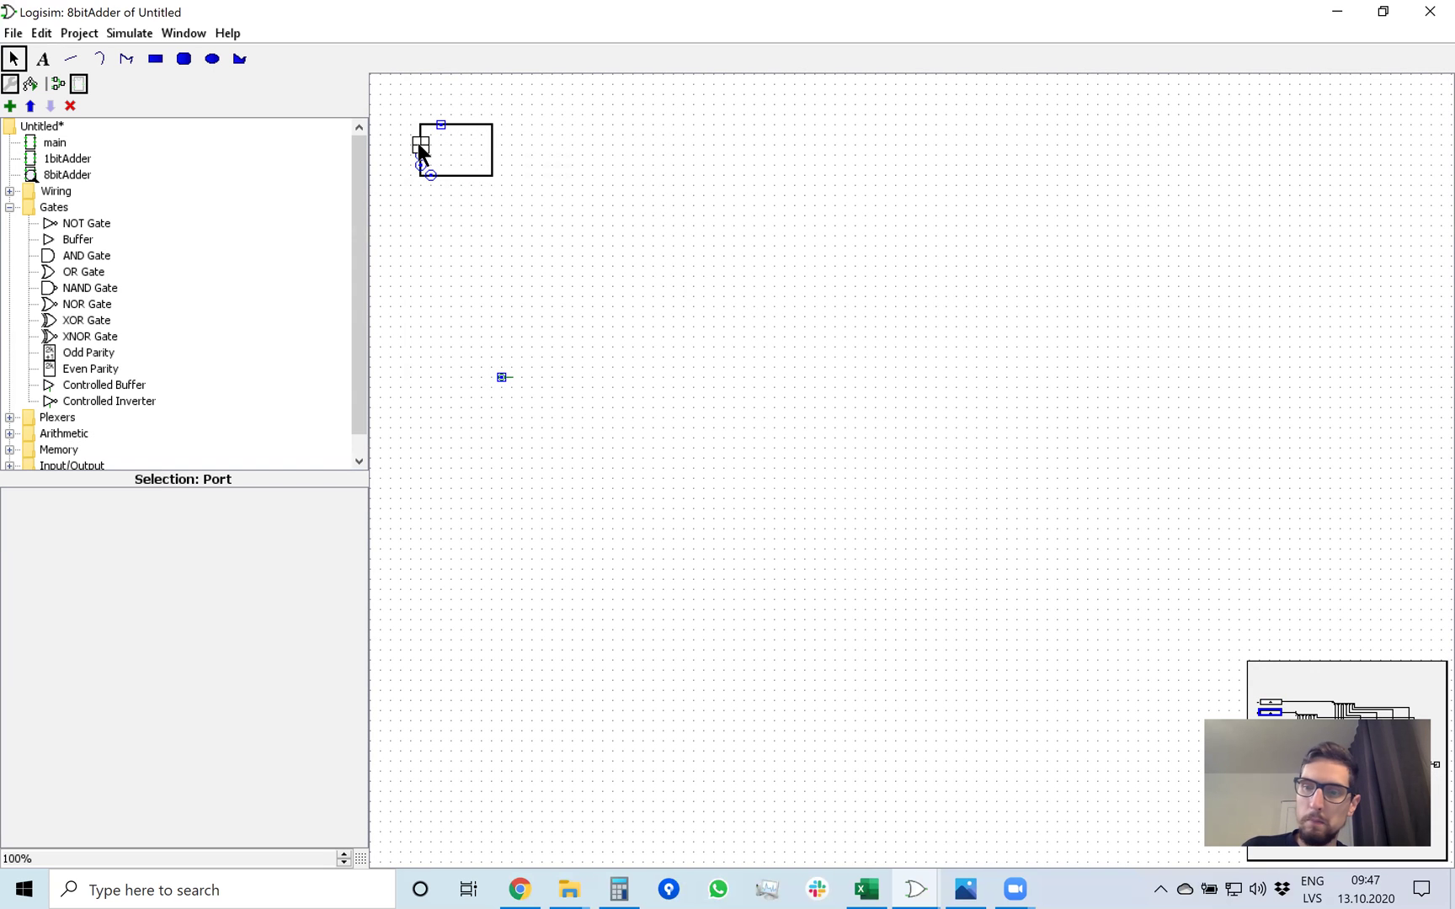
{"action": "left_click", "coordinate": [470, 137]}
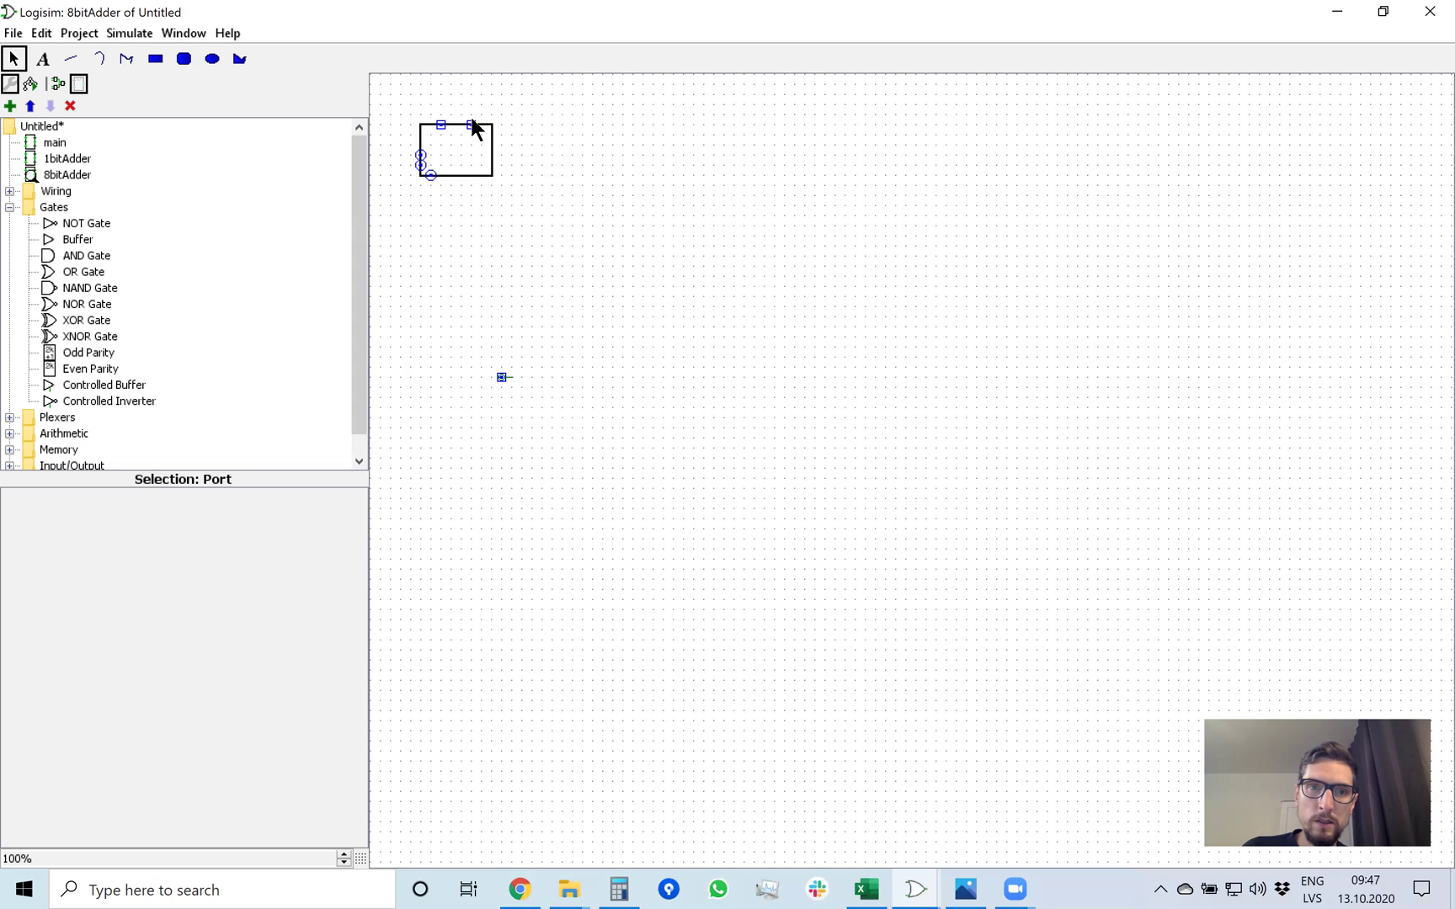
{"action": "left_click", "coordinate": [429, 169]}
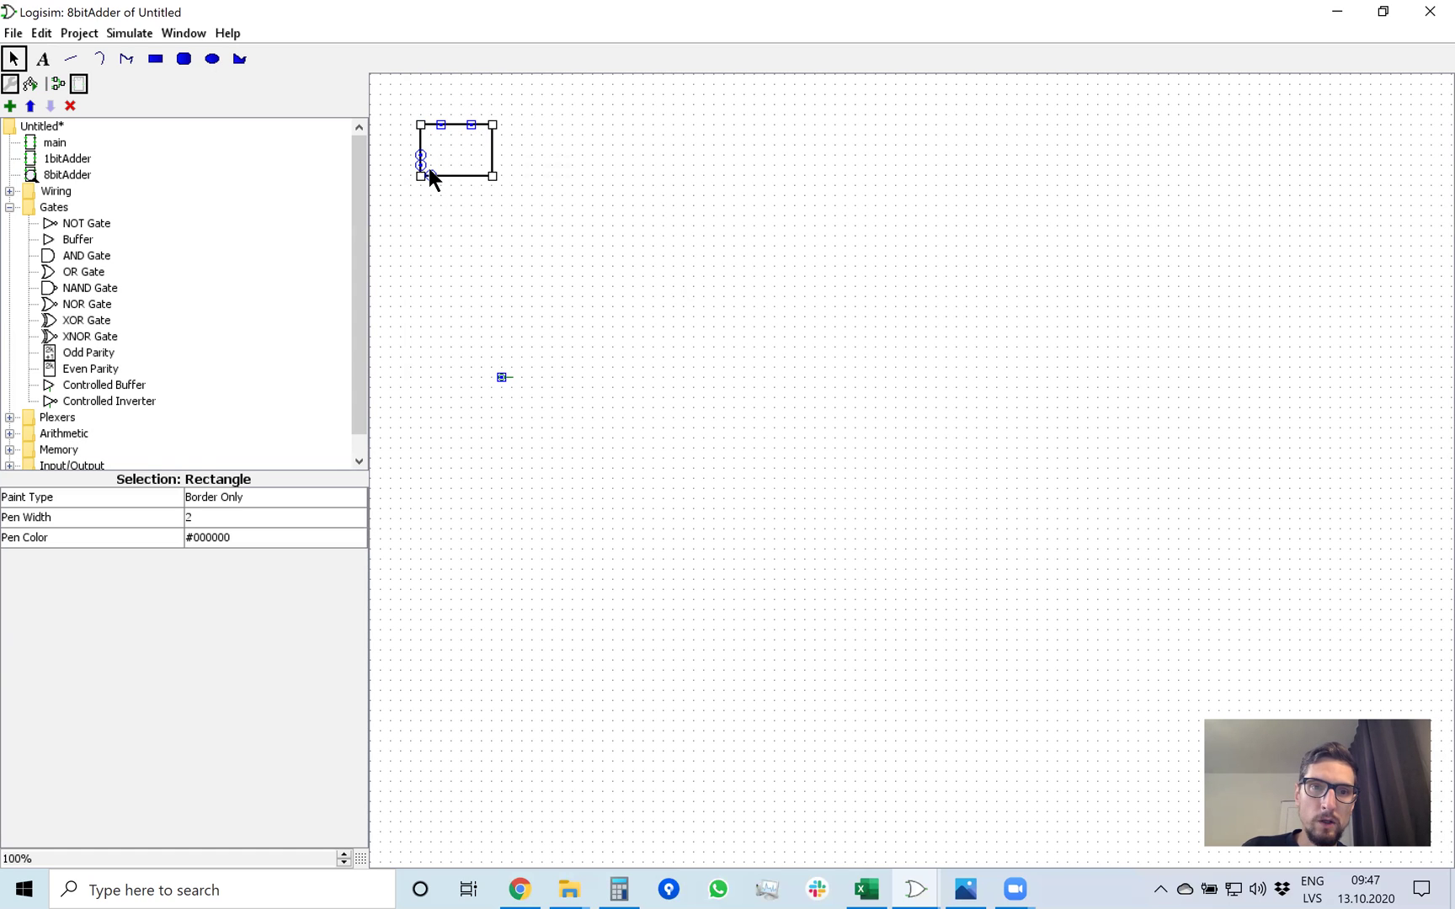
{"action": "left_click", "coordinate": [430, 173]}
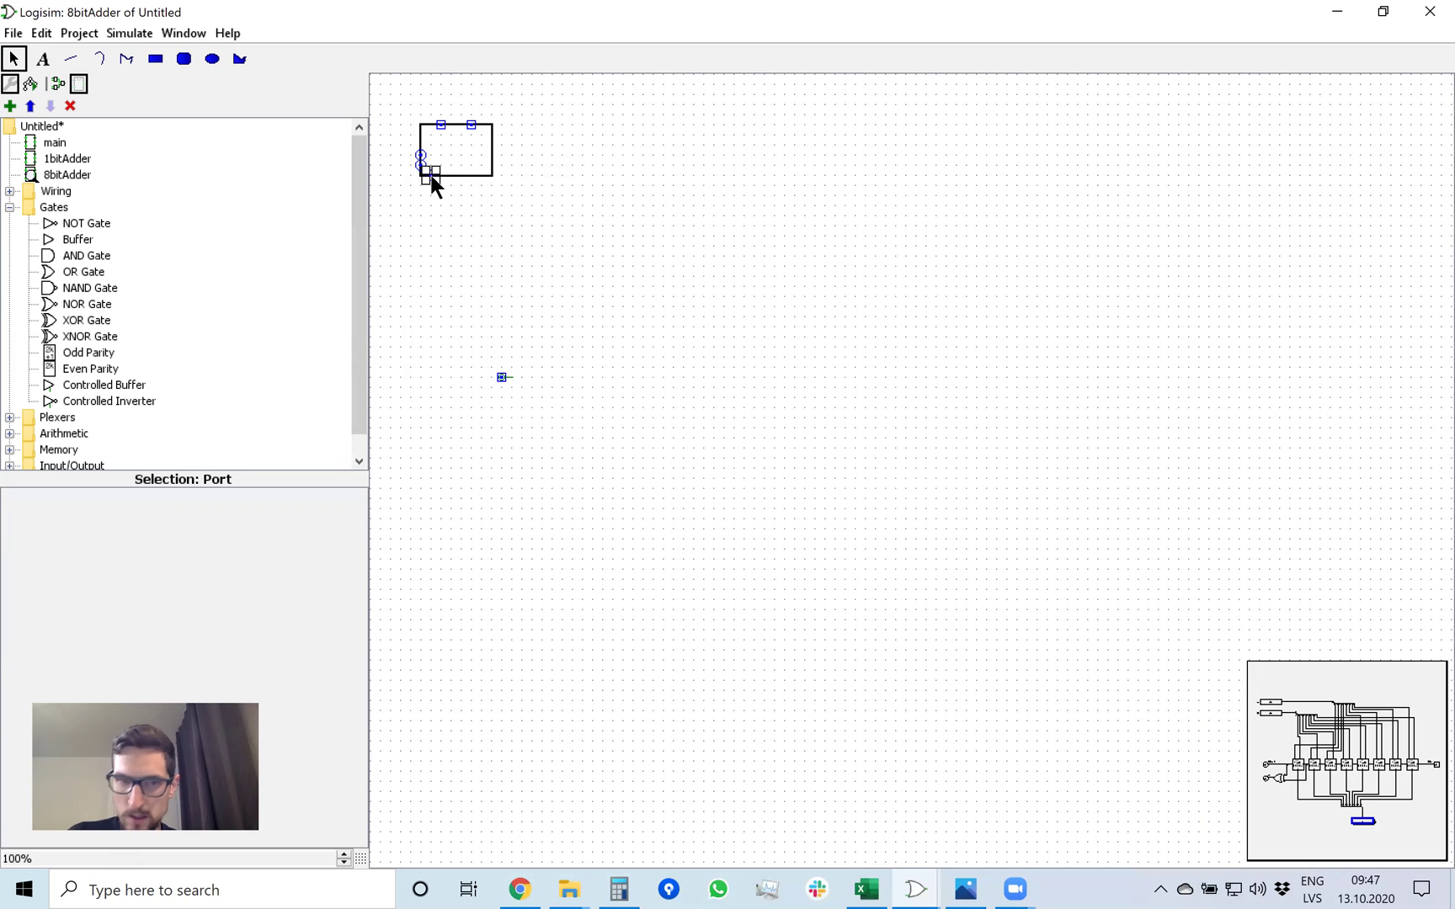
{"action": "left_click_drag", "start_coordinate": [431, 178], "coordinate": [469, 173]}
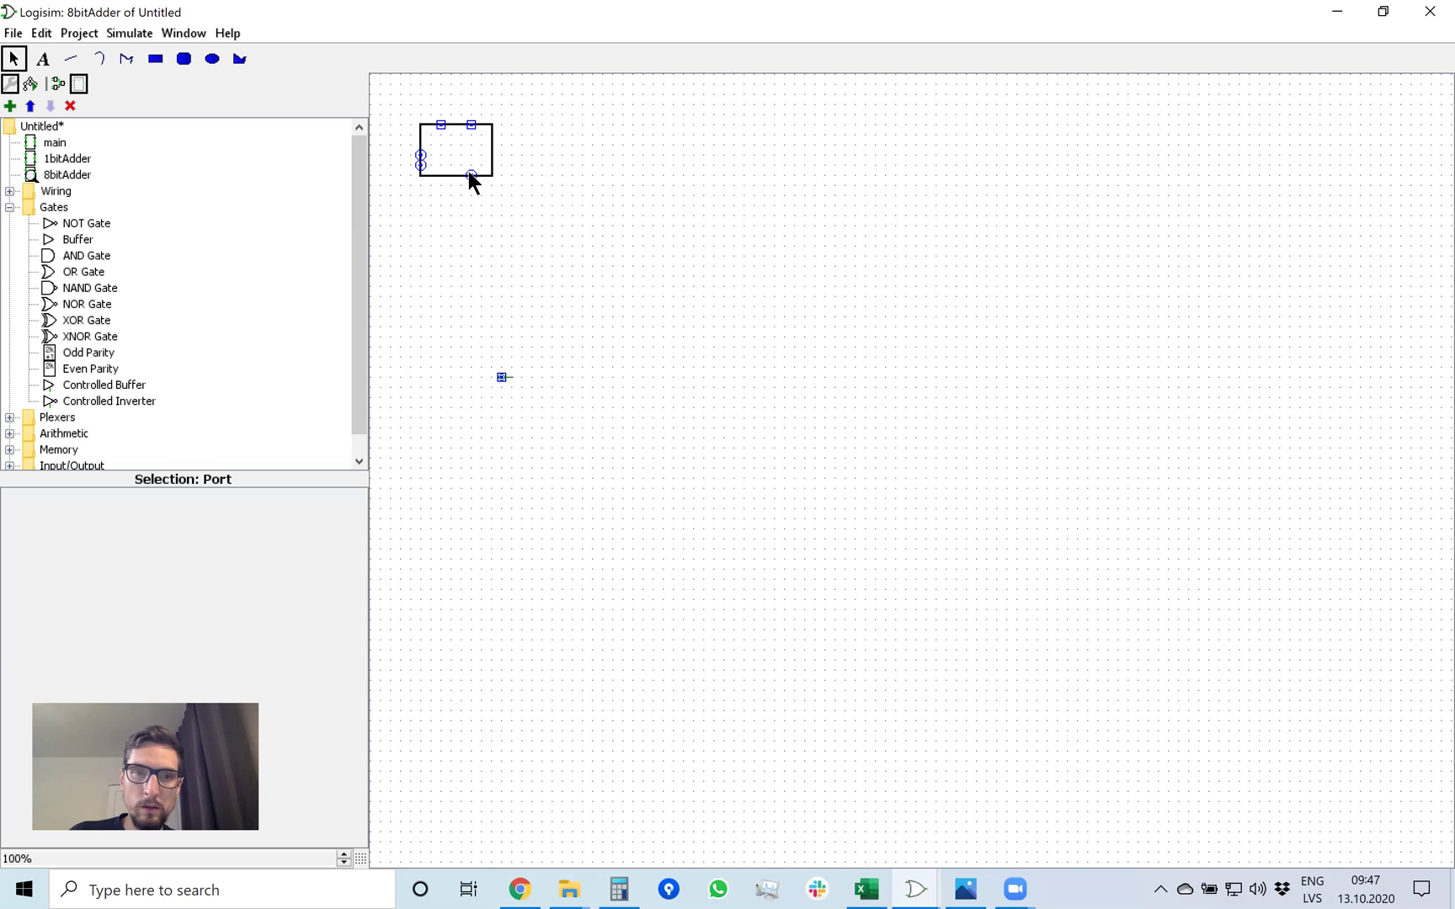
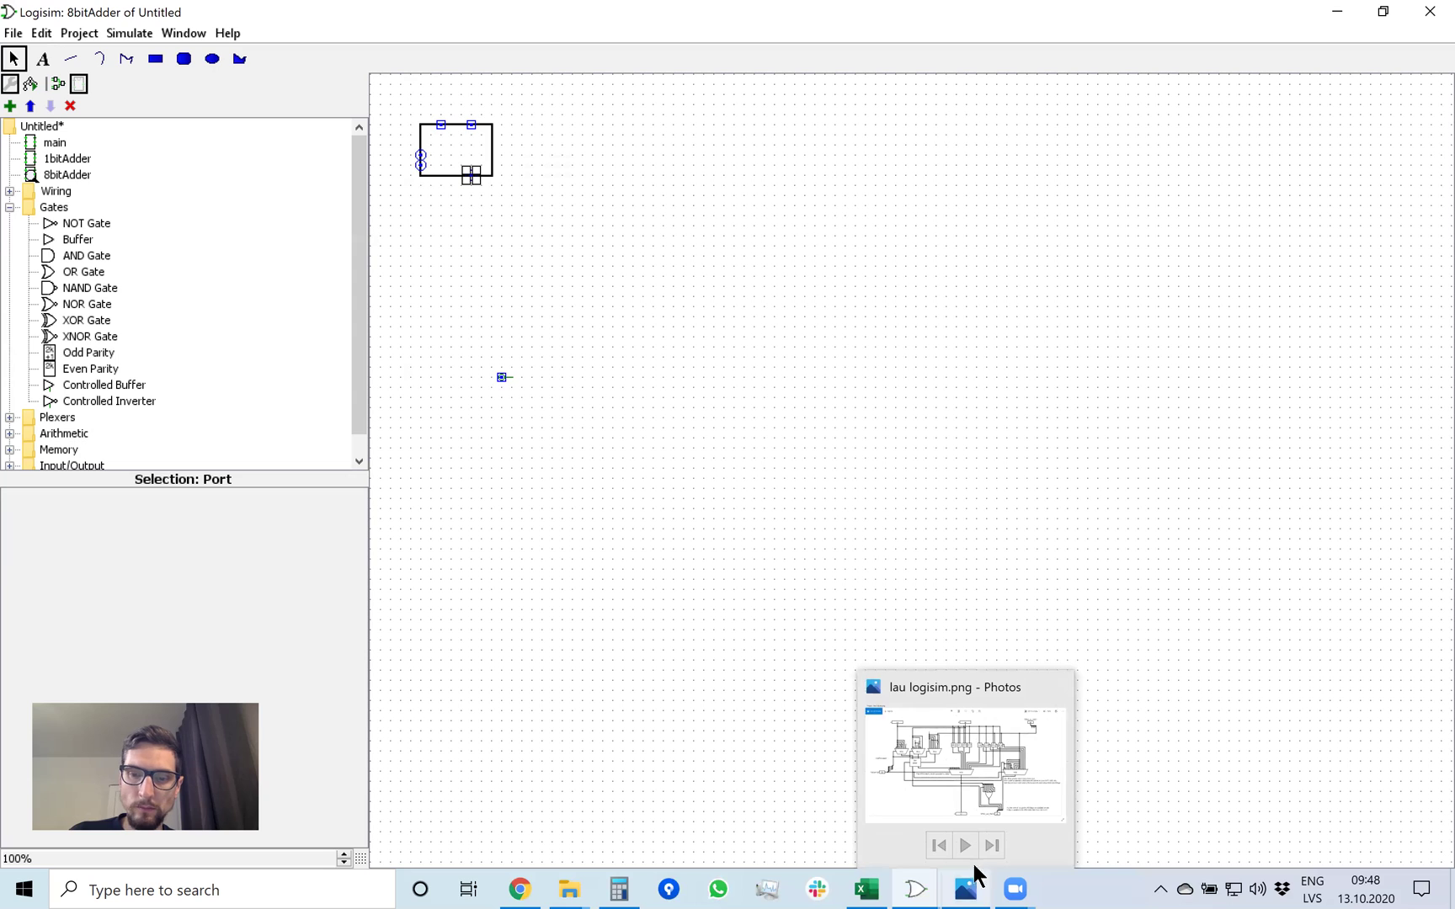
Compare the Q and Cout port positions on the 8bitAdder symbol with the 8bit adder block in lau logisim.png in Photos, and return to Logisim.
{"action": "left_click", "coordinate": [1009, 682]}
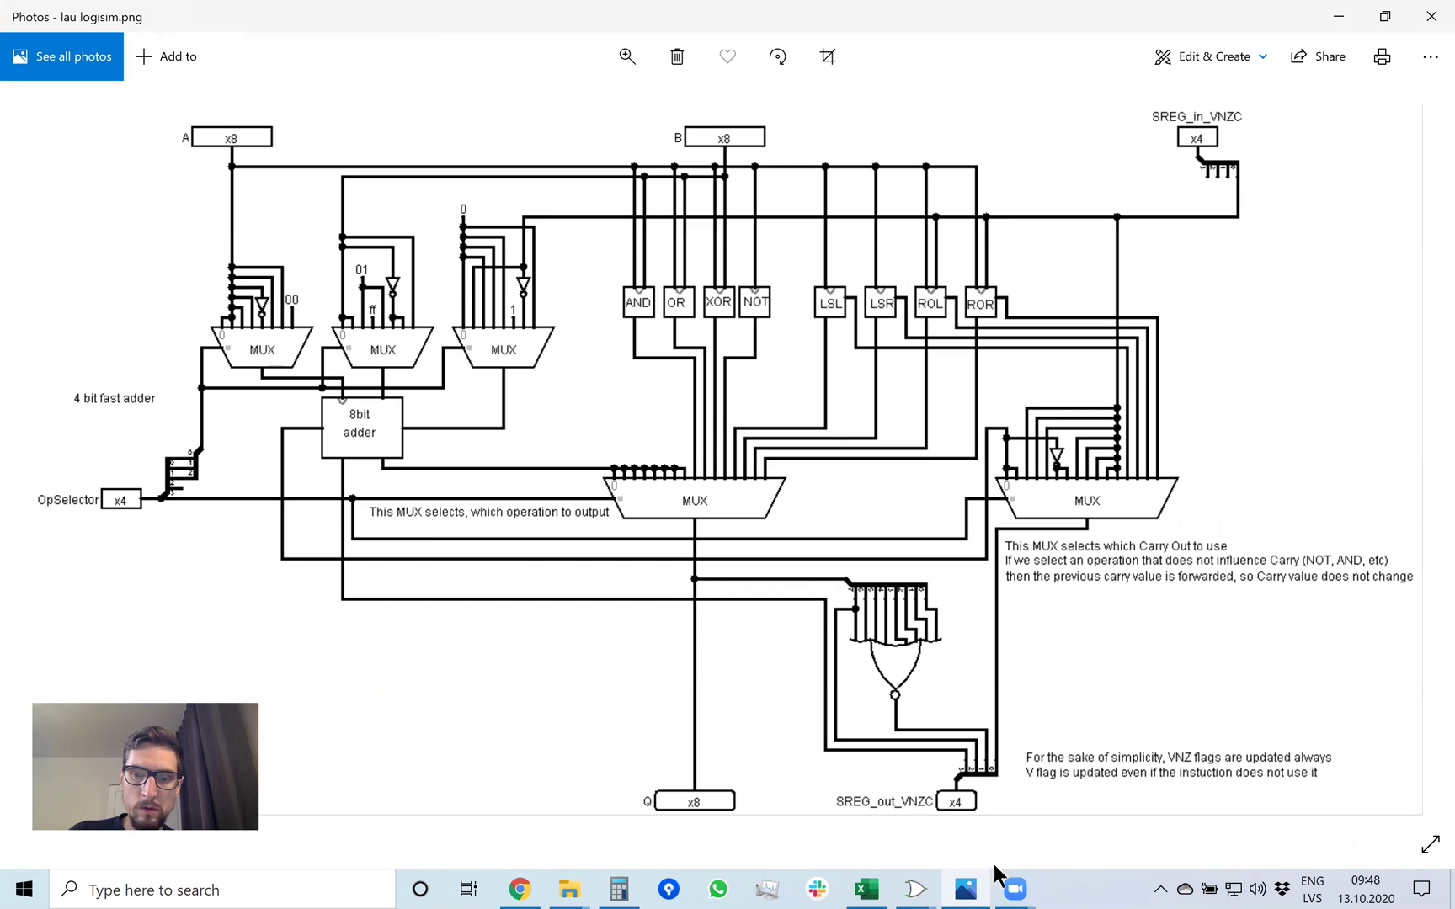
{"action": "left_click", "coordinate": [916, 888]}
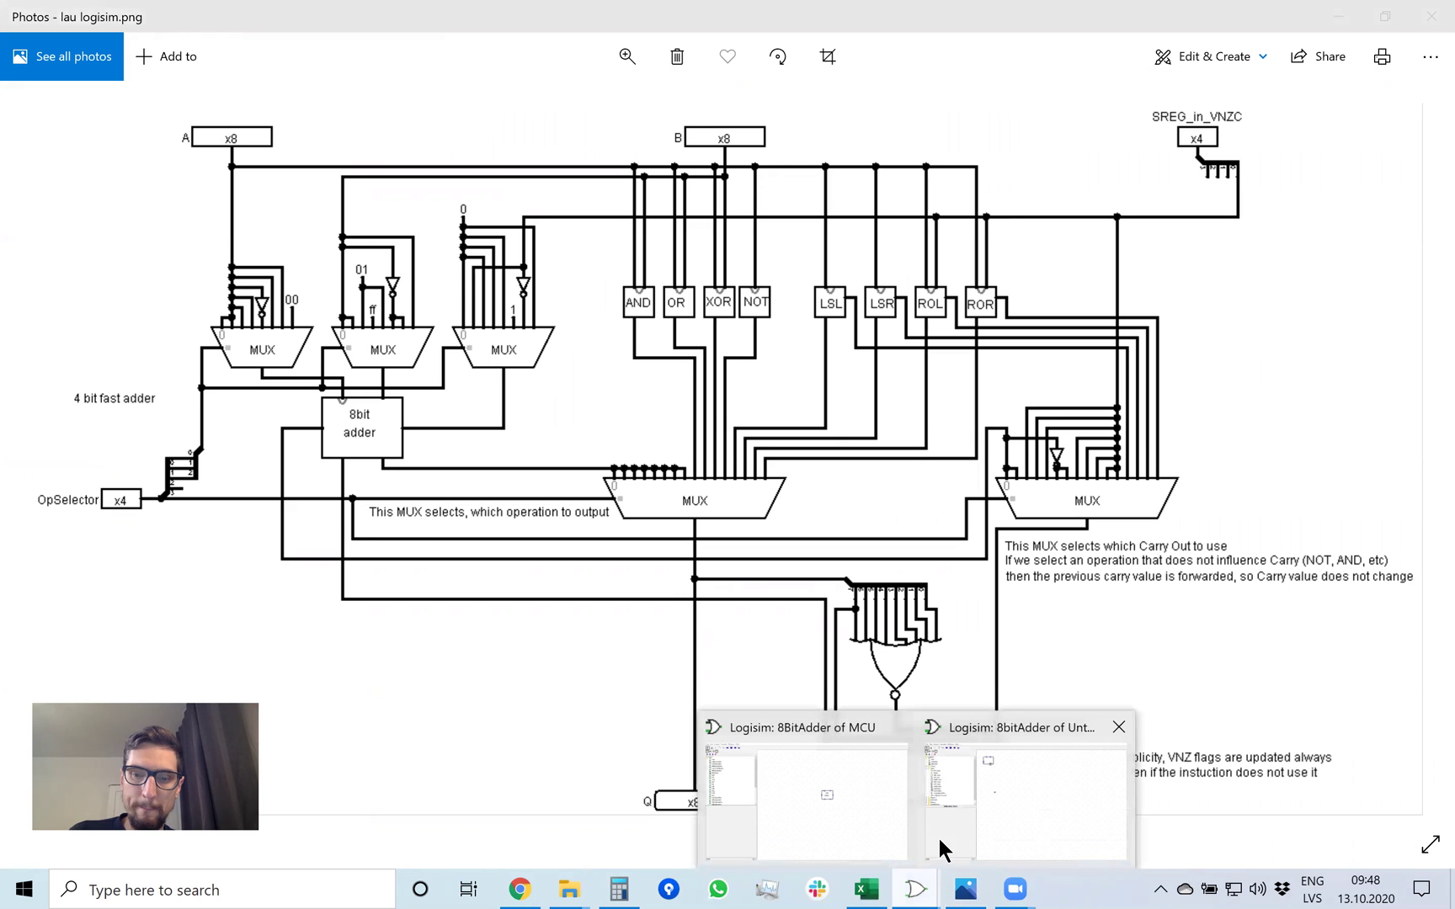
{"action": "left_click", "coordinate": [977, 801]}
{"action": "left_click", "coordinate": [470, 175]}
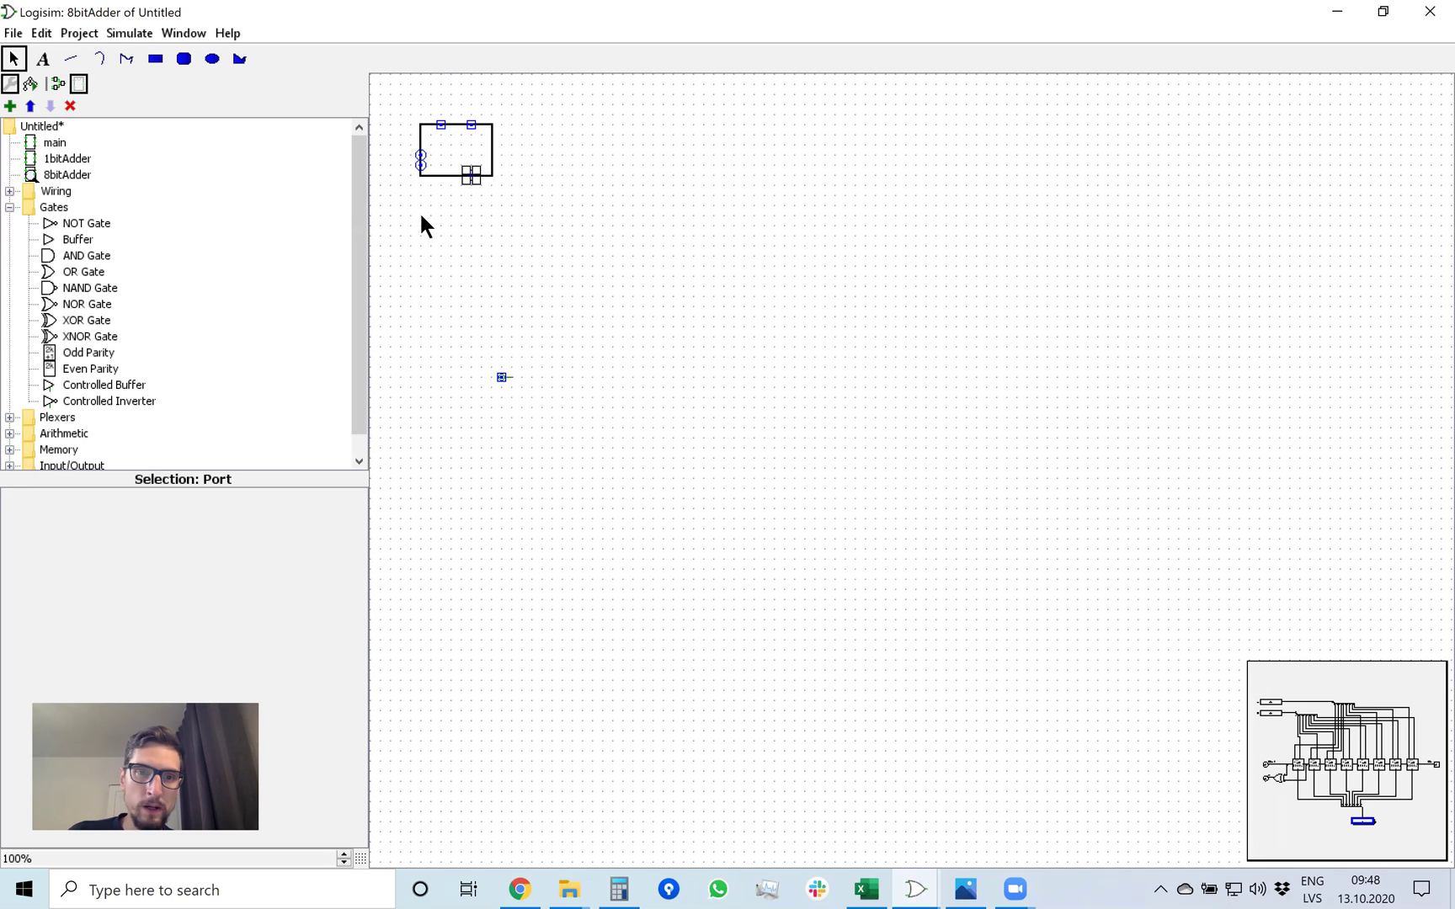
{"action": "left_click", "coordinate": [421, 156]}
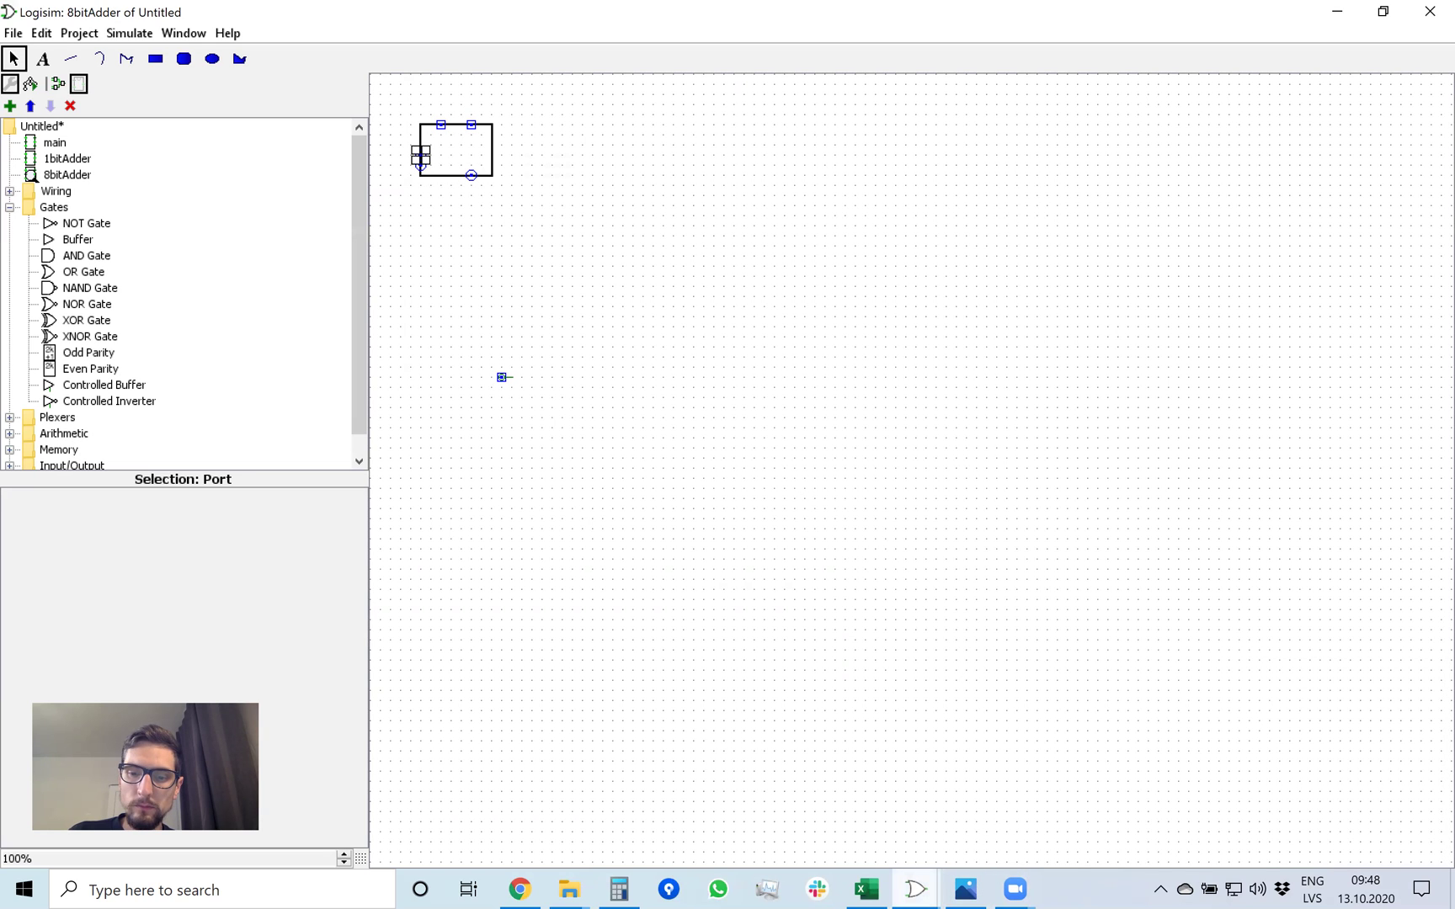
{"action": "mouse_move", "coordinate": [965, 888]}
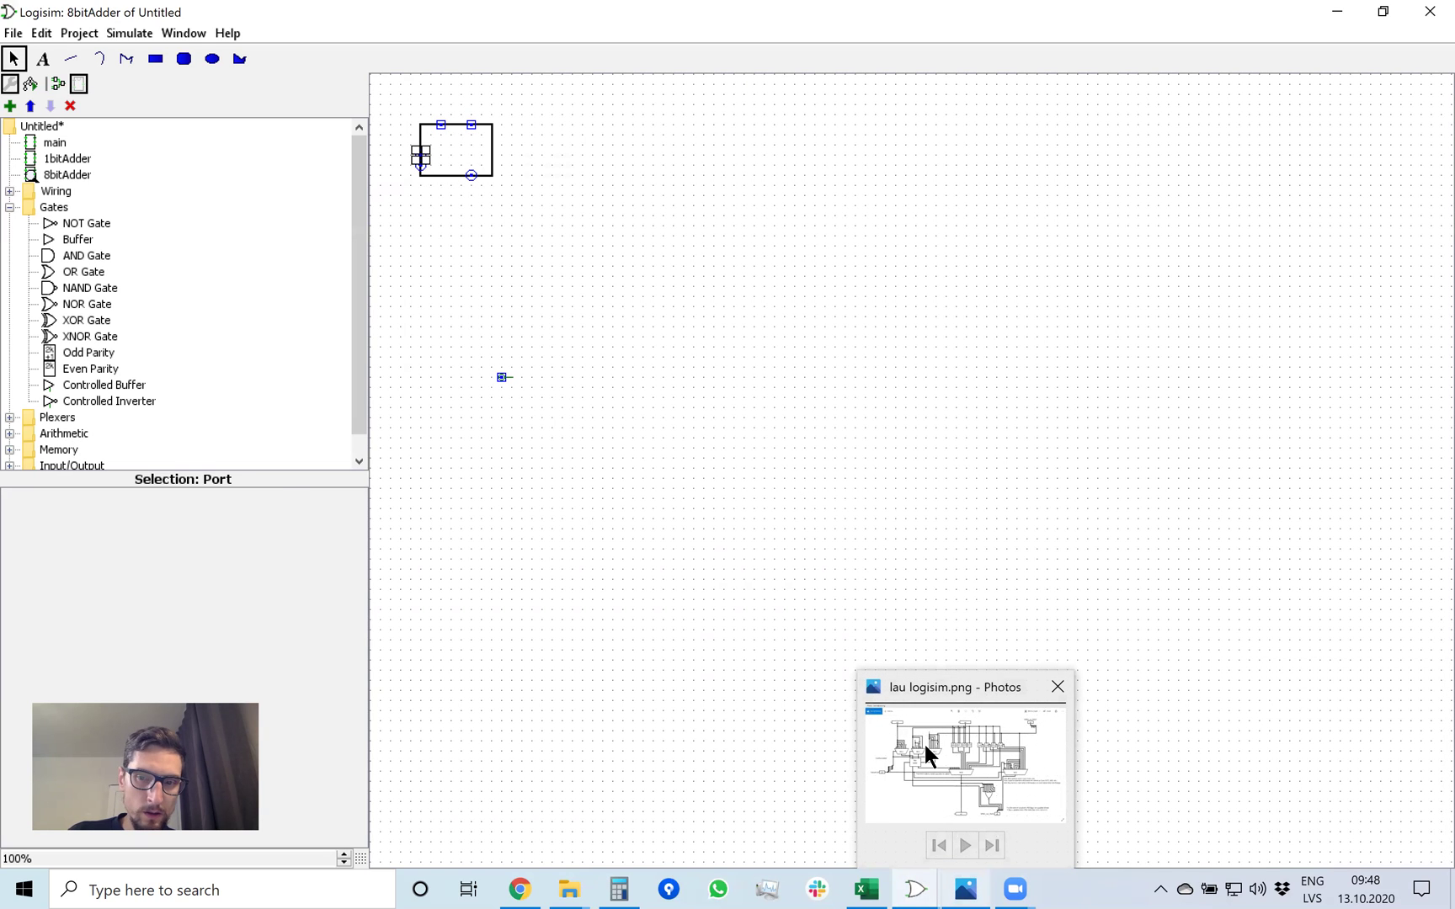
{"action": "left_click", "coordinate": [925, 743]}
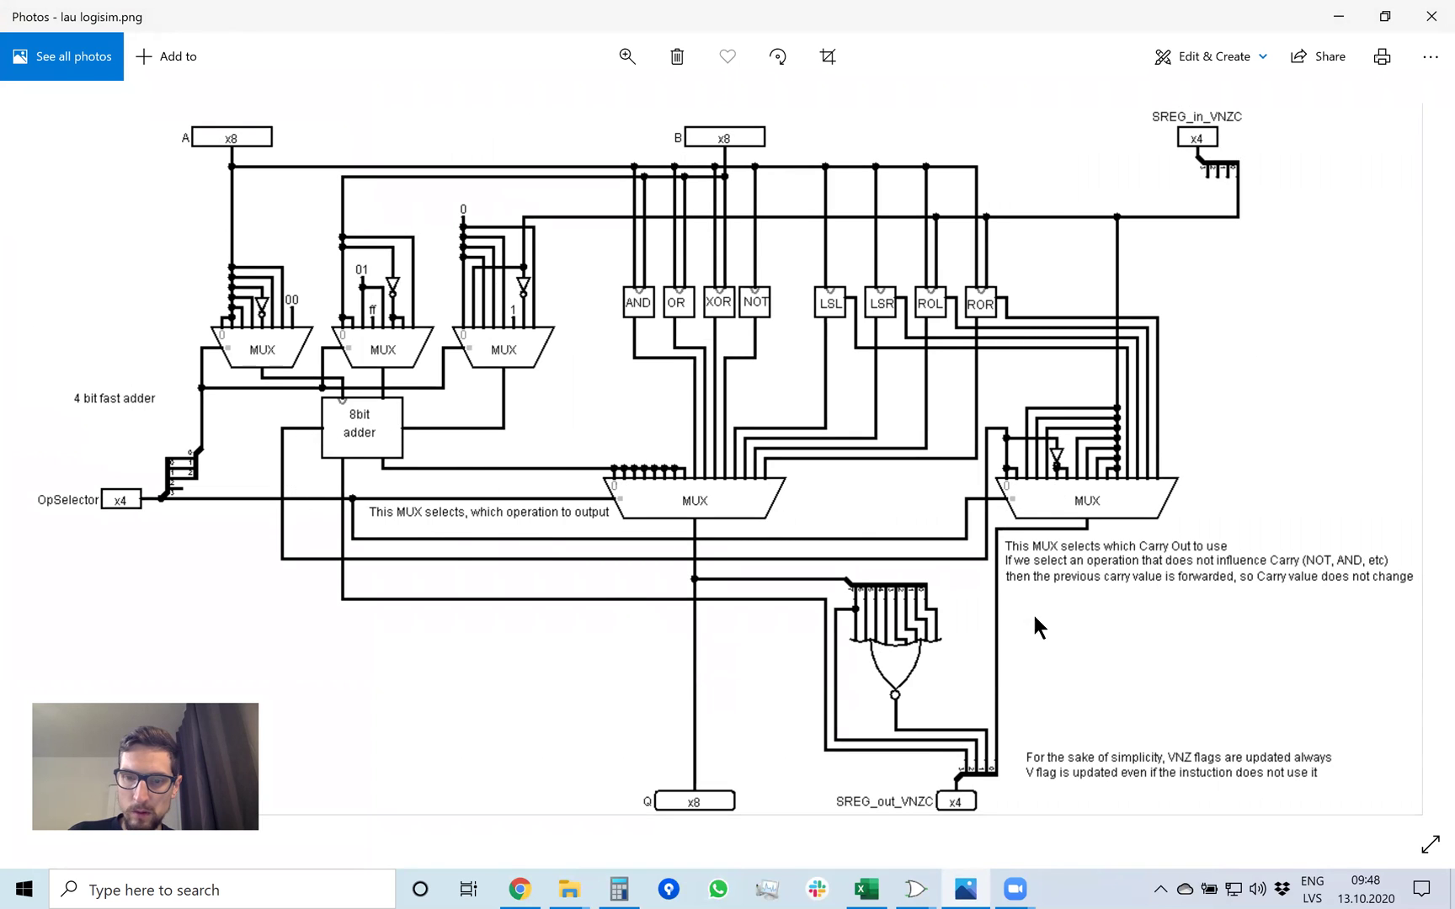
{"action": "mouse_move", "coordinate": [916, 889]}
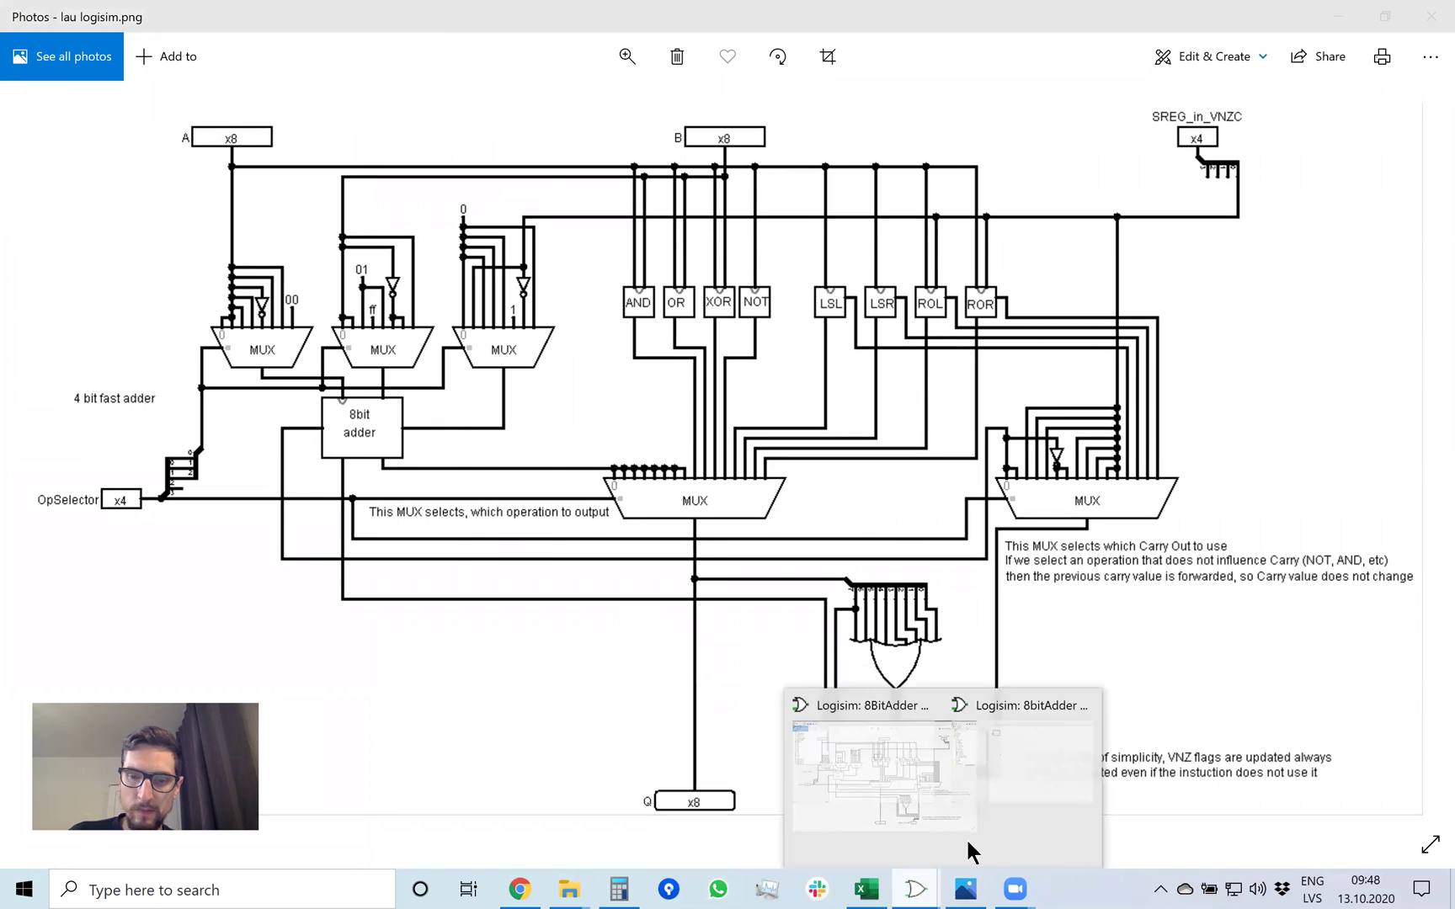
{"action": "left_click", "coordinate": [1007, 795]}
{"action": "left_click", "coordinate": [432, 217]}
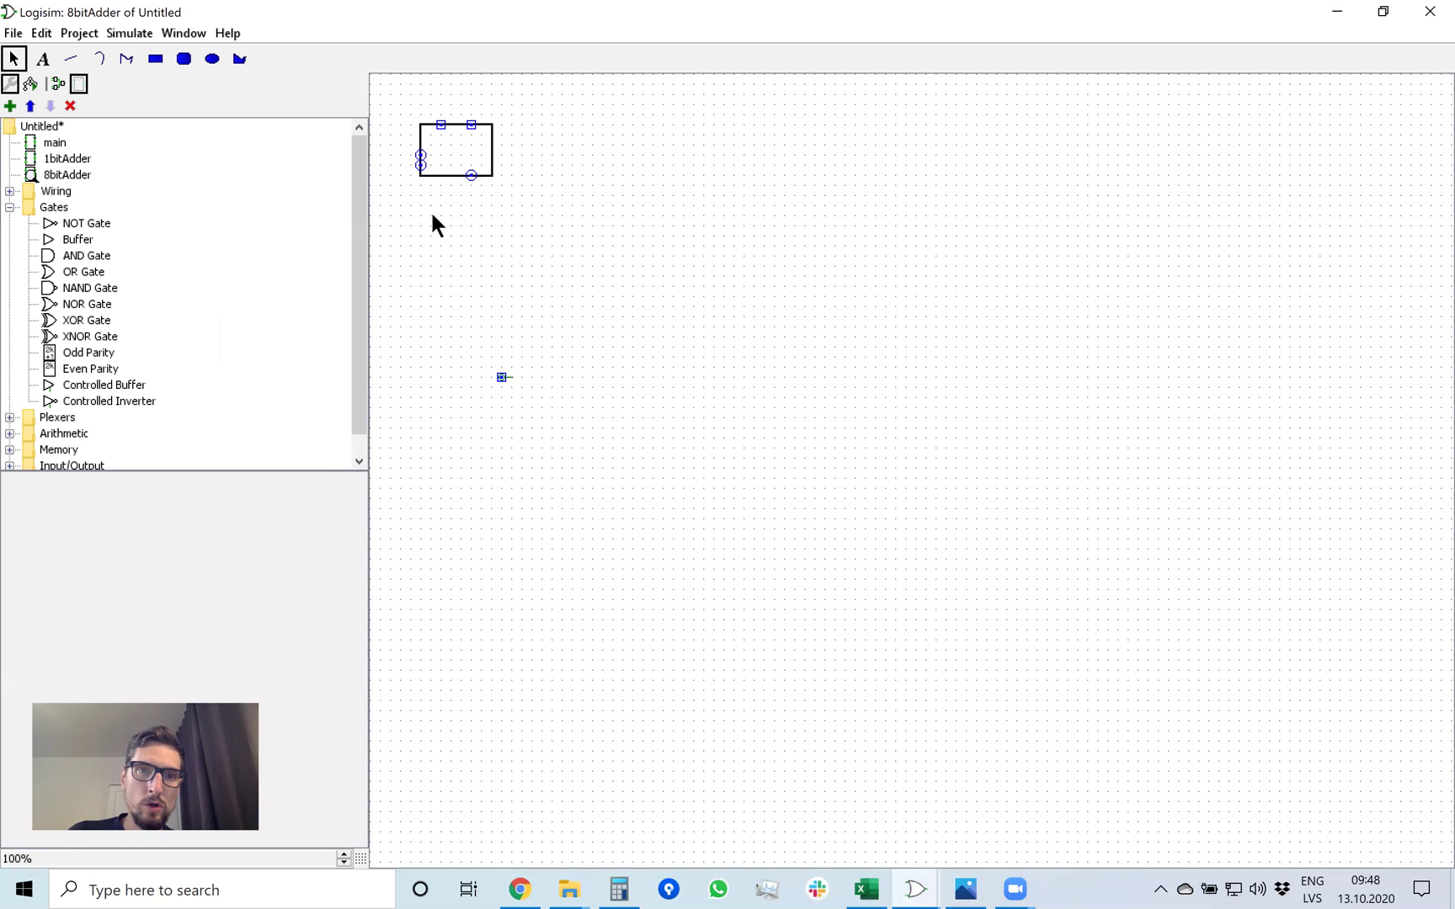
Move the V port from the box's left edge onto its bottom edge, directly beneath the A port.
{"action": "left_click", "coordinate": [419, 165]}
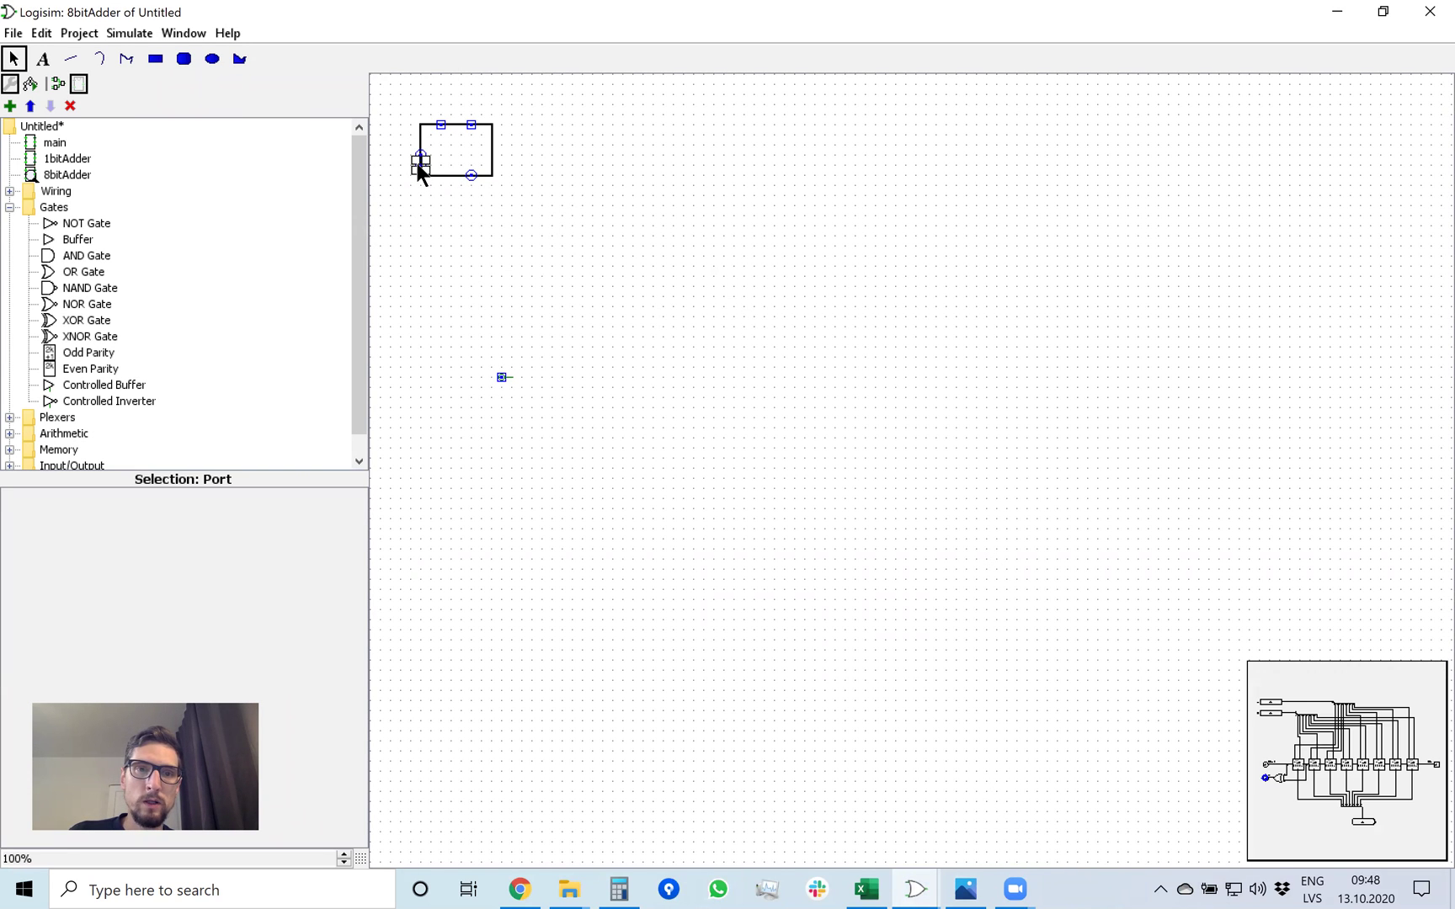
{"action": "left_click_drag", "start_coordinate": [419, 167], "coordinate": [446, 213]}
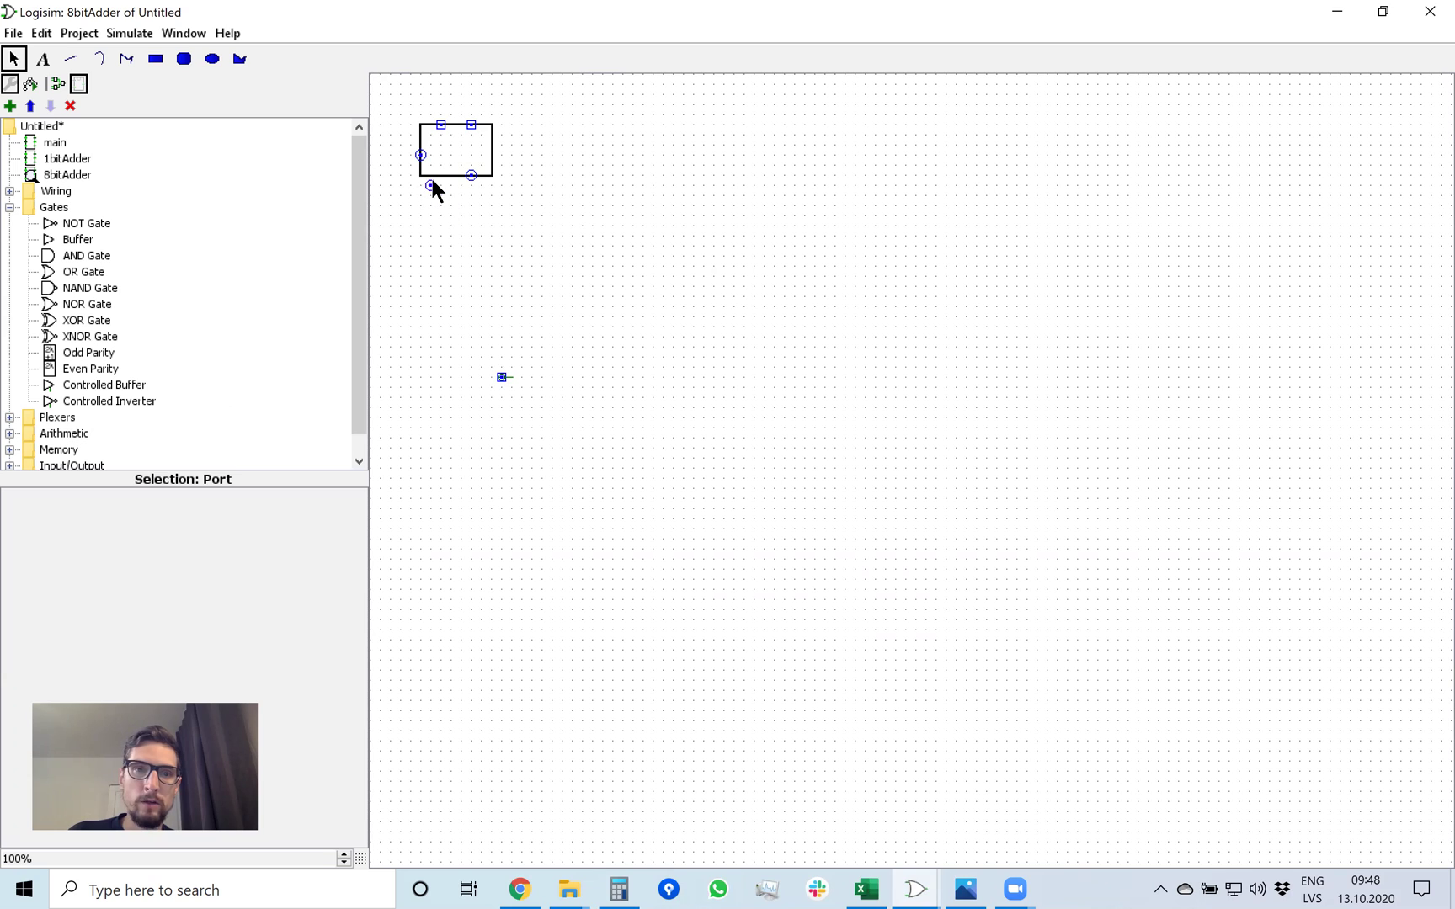
{"action": "left_click_drag", "start_coordinate": [433, 176], "coordinate": [426, 166]}
{"action": "left_click_drag", "start_coordinate": [461, 228], "coordinate": [485, 297]}
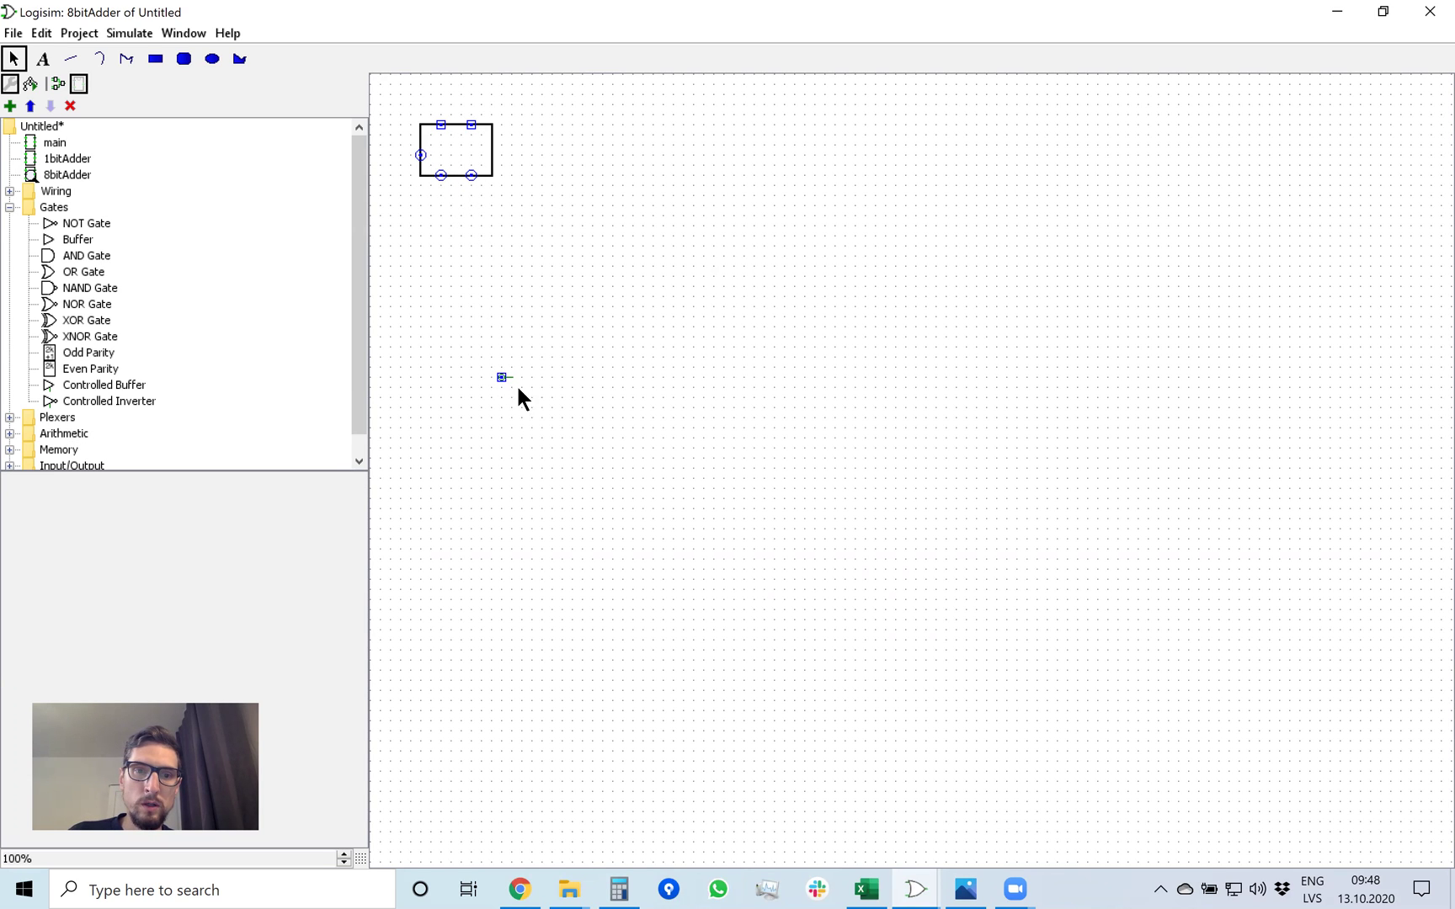
Move the Cin port onto the middle of the box's right edge and place the anchor inside the box near its bottom.
{"action": "left_click_drag", "start_coordinate": [509, 373], "coordinate": [523, 284]}
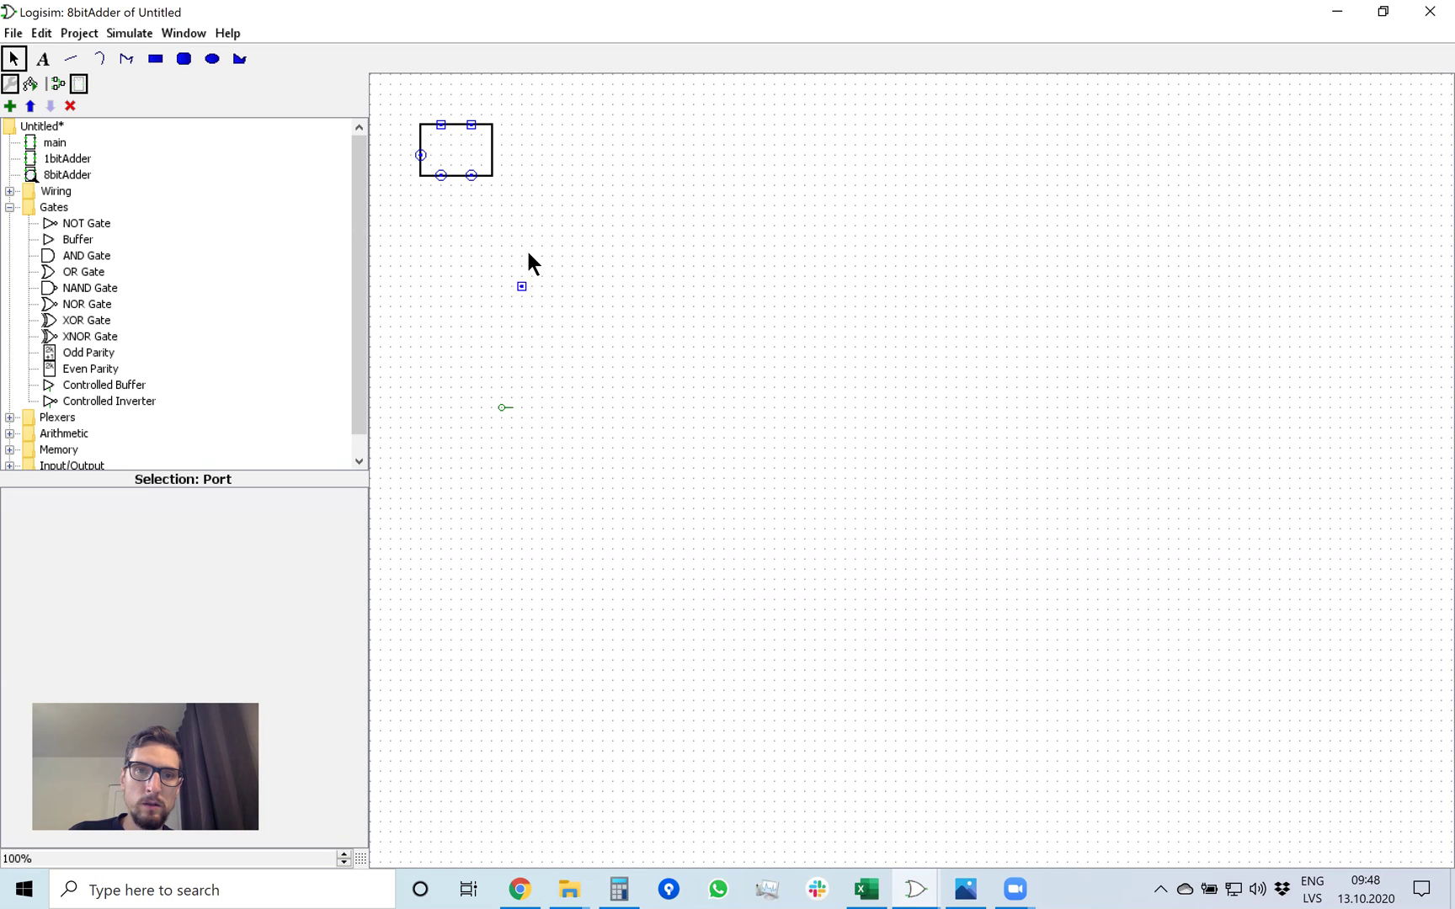
{"action": "left_click_drag", "start_coordinate": [484, 146], "coordinate": [485, 148]}
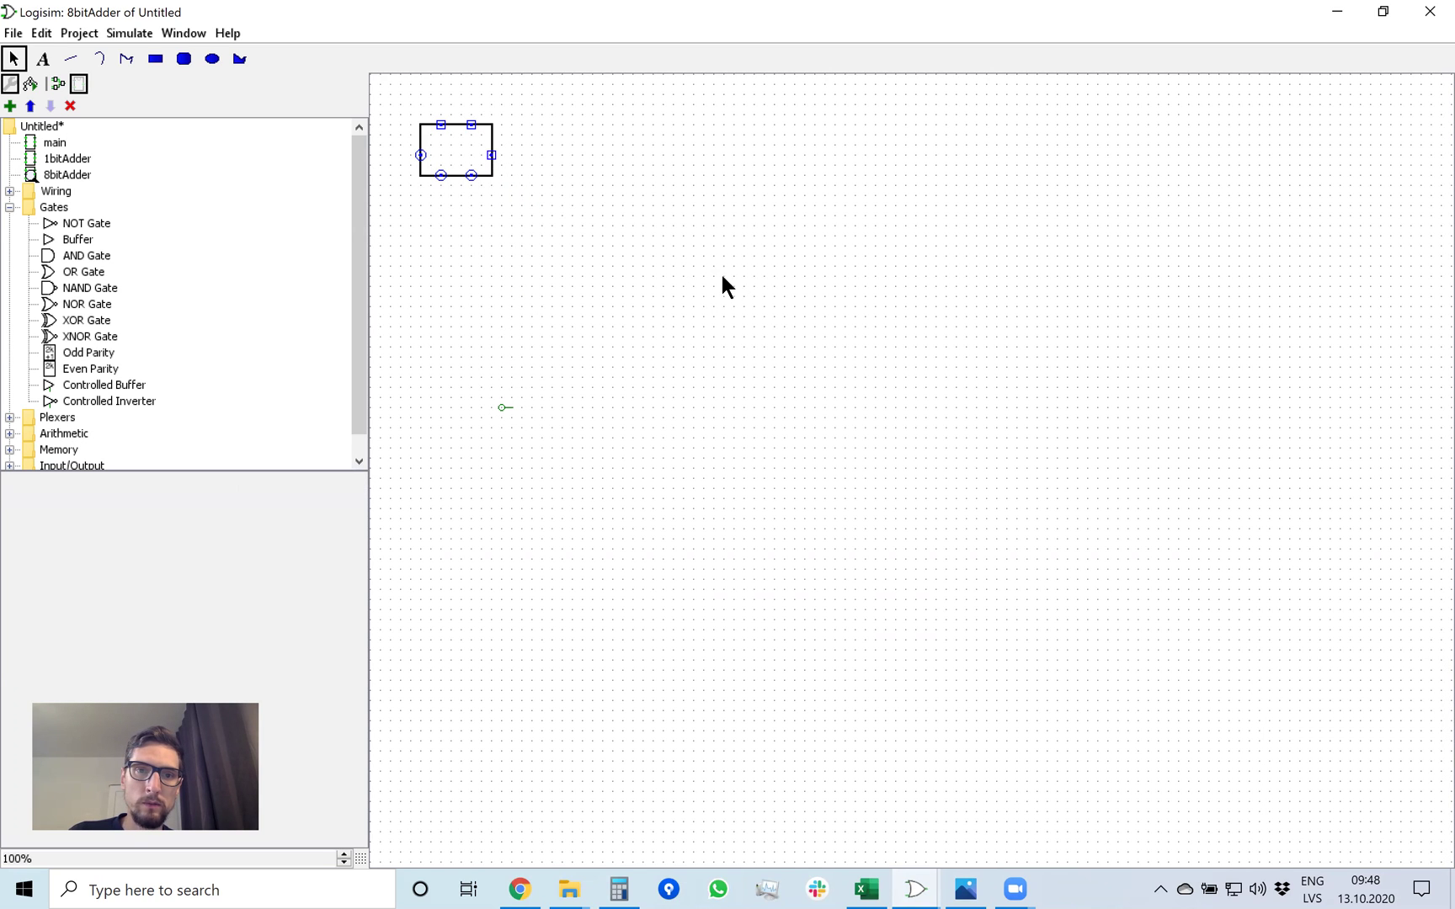
{"action": "left_click_drag", "start_coordinate": [500, 405], "coordinate": [454, 154]}
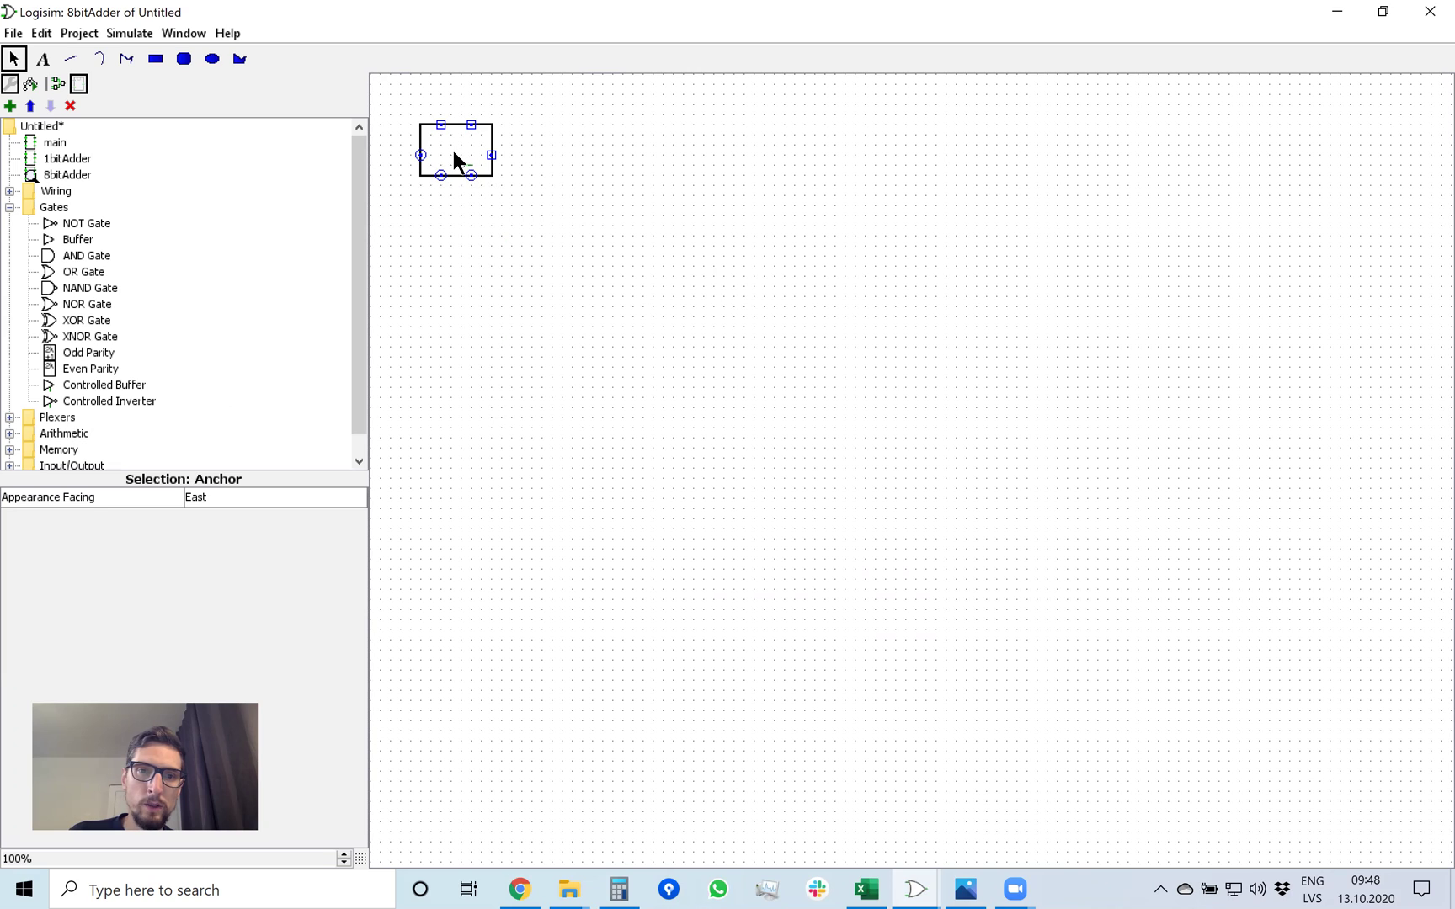
{"action": "left_click", "coordinate": [579, 290]}
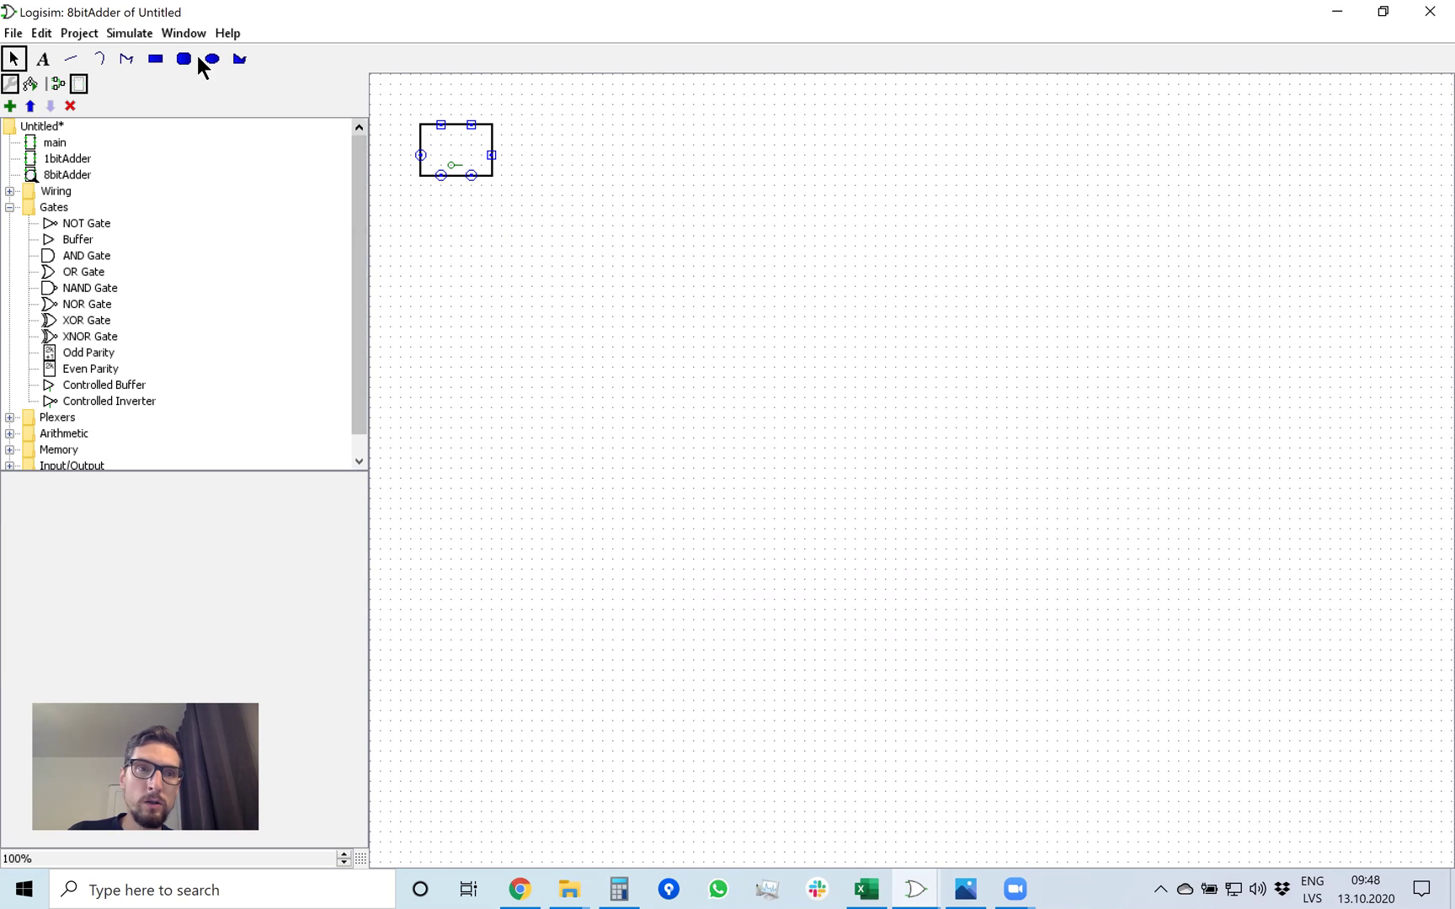
Add the text label "8bit adder" and place it inside the symbol box above the anchor.
{"action": "left_click", "coordinate": [42, 59]}
{"action": "left_click", "coordinate": [535, 141]}
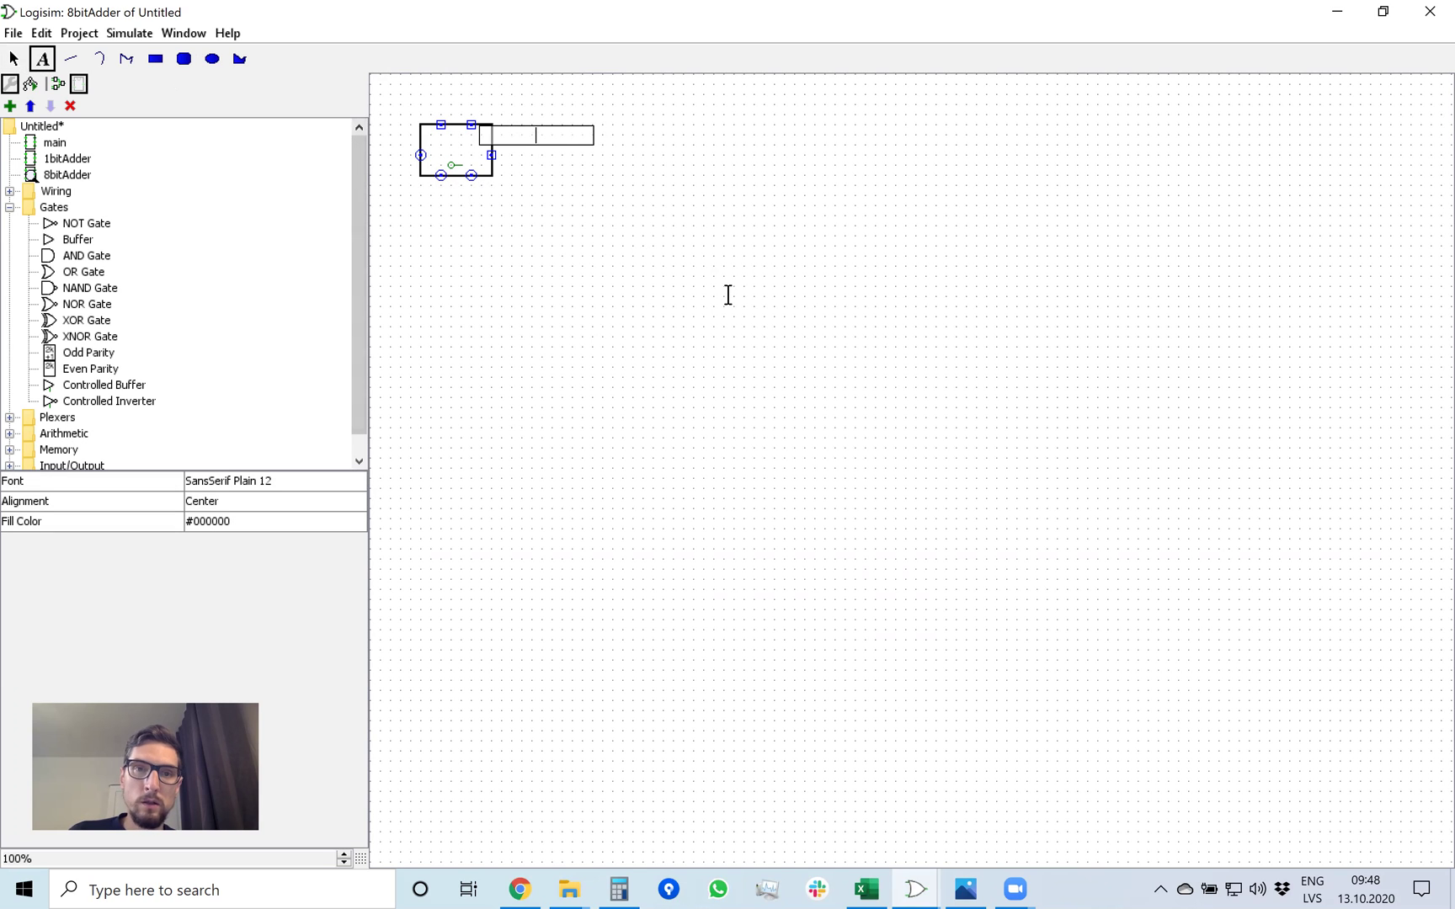
{"action": "type", "text": "8bit adder"}
{"action": "left_click", "coordinate": [696, 242]}
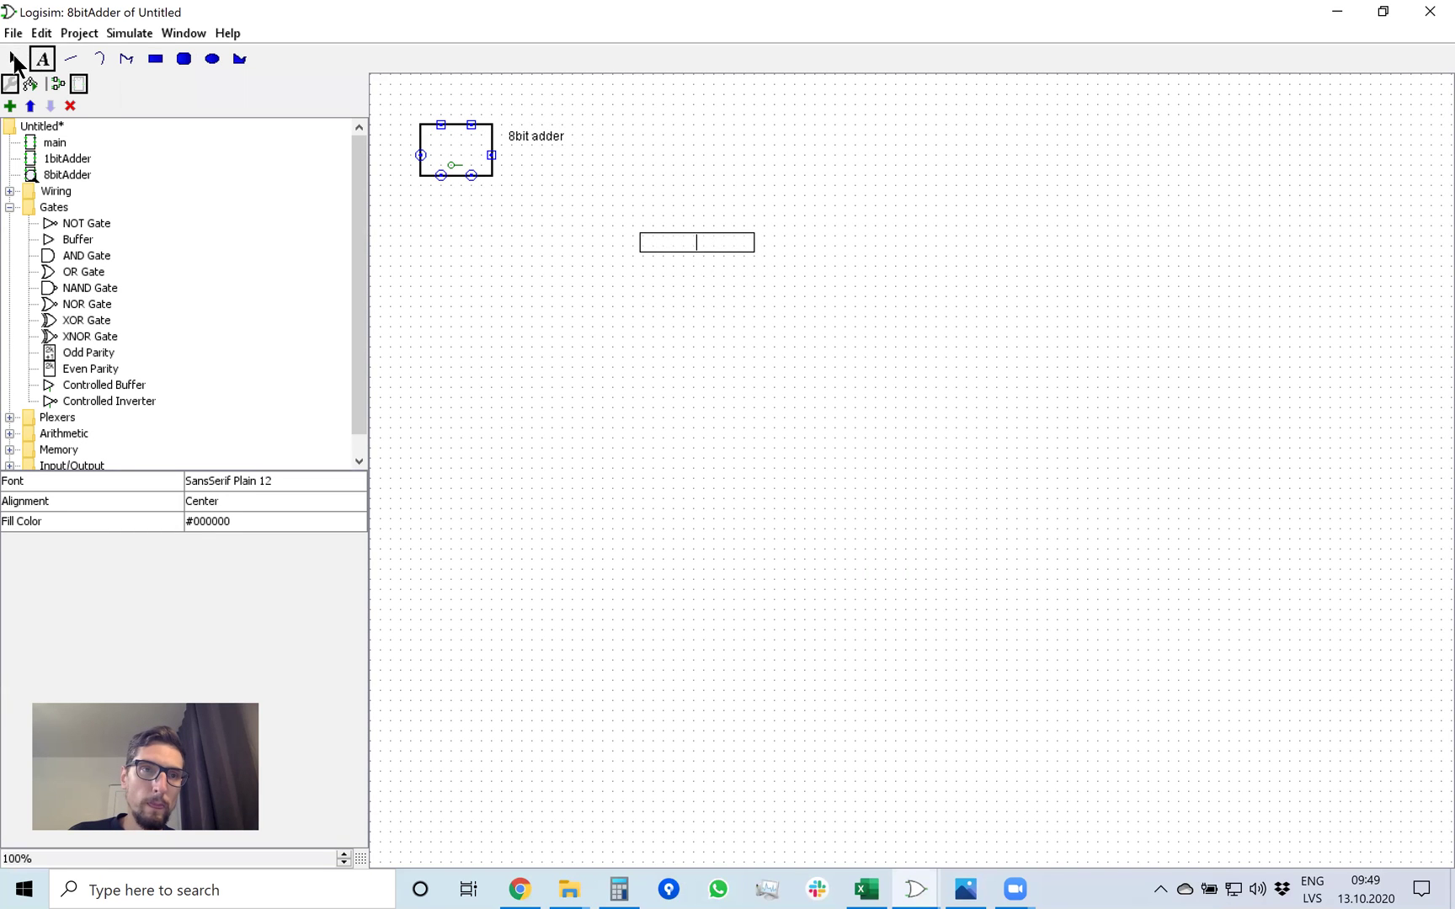
{"action": "left_click", "coordinate": [14, 59]}
{"action": "left_click_drag", "start_coordinate": [552, 138], "coordinate": [480, 145]}
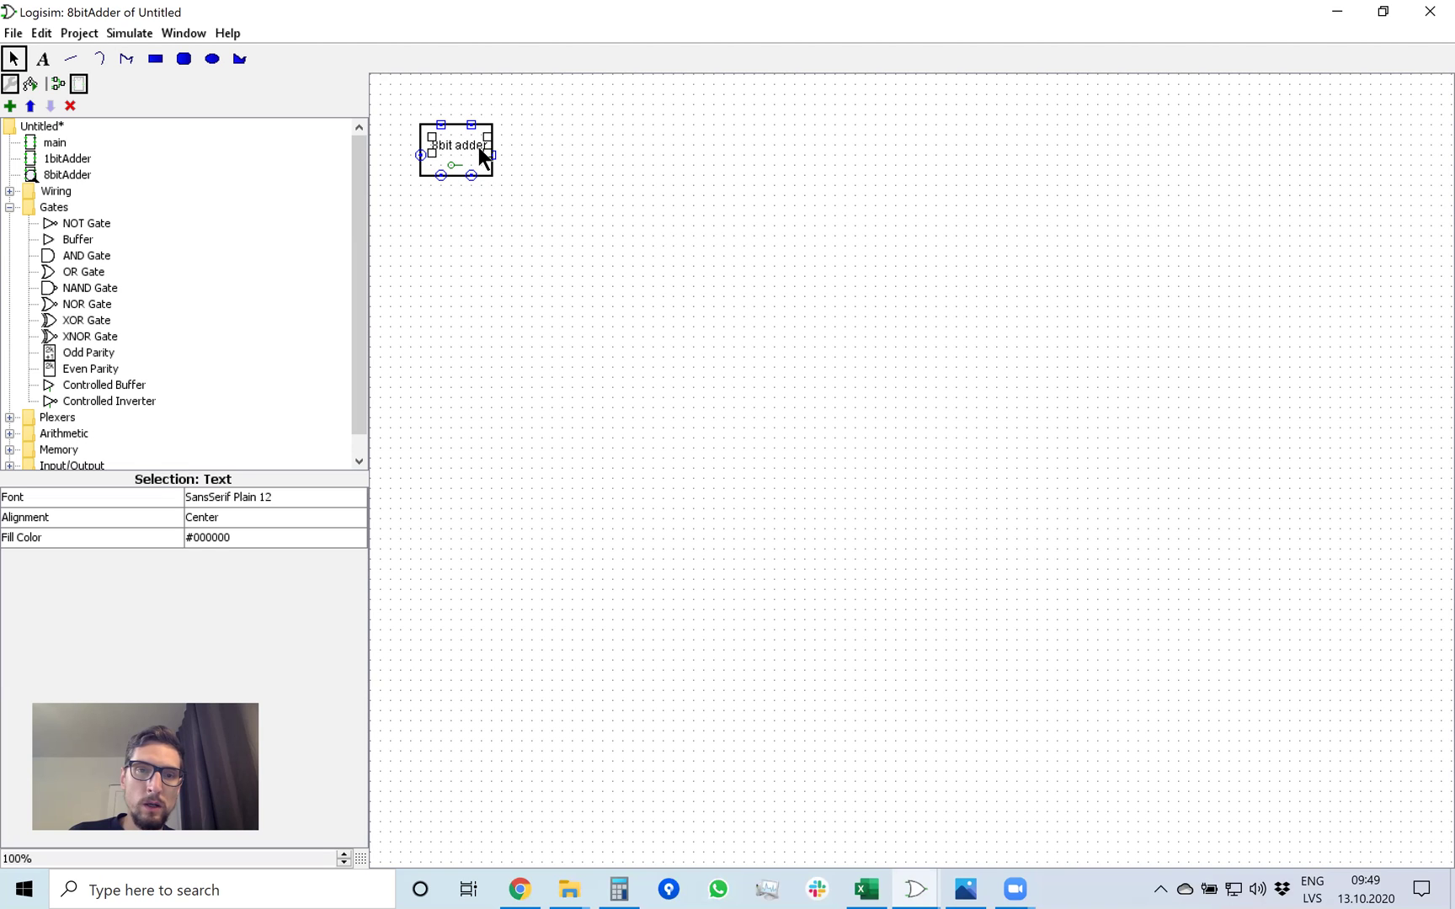
{"action": "left_click", "coordinate": [609, 203]}
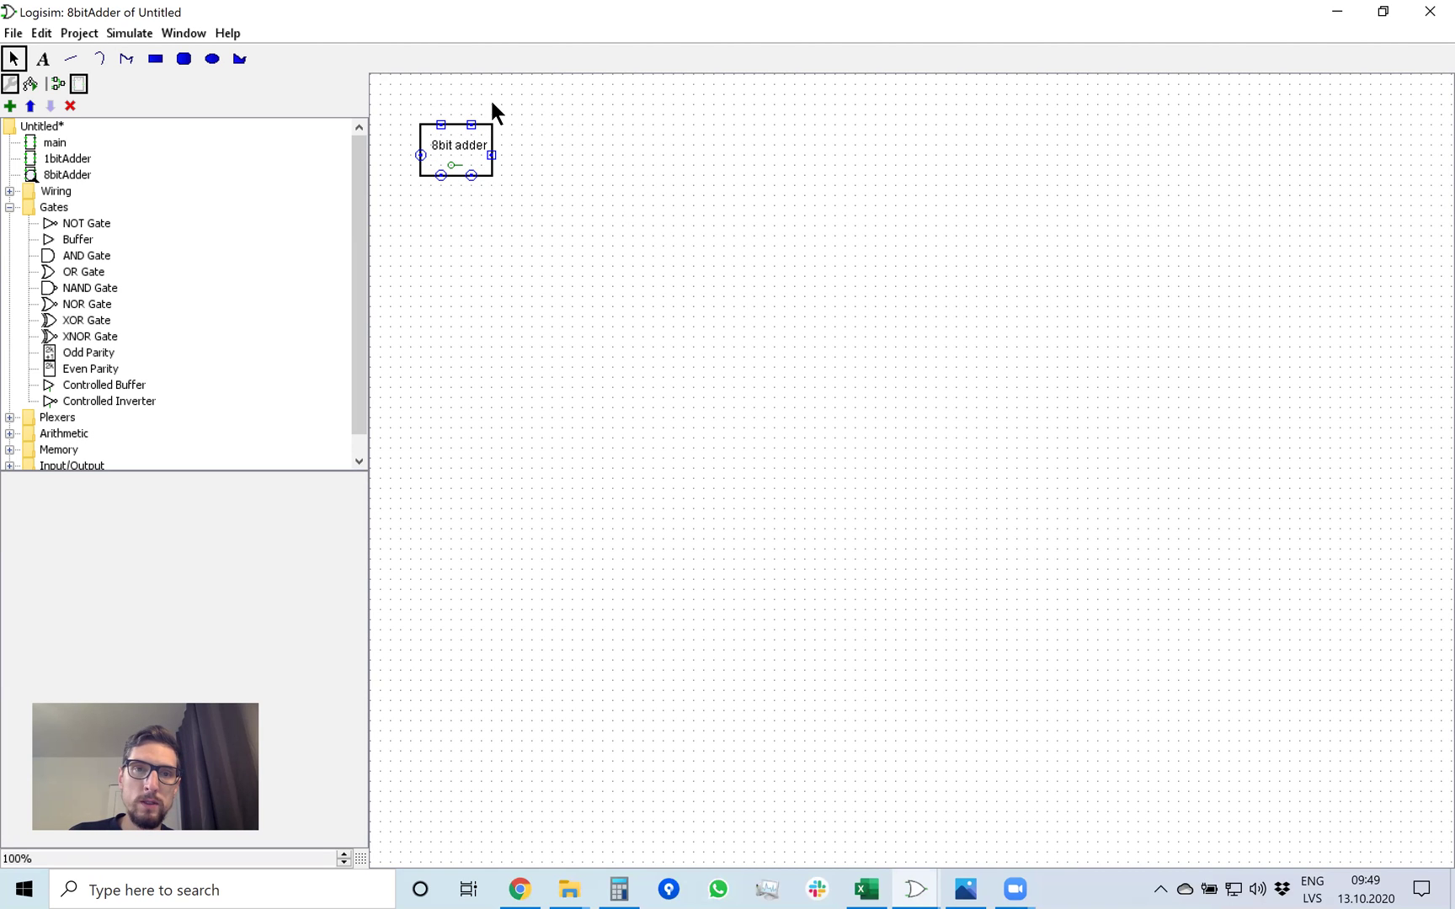
Check which circuit pin each port around the symbol box represents, and return to the 8bitAdder circuit layout.
{"action": "left_click", "coordinate": [442, 126]}
{"action": "left_click_drag", "start_coordinate": [444, 128], "coordinate": [473, 128]}
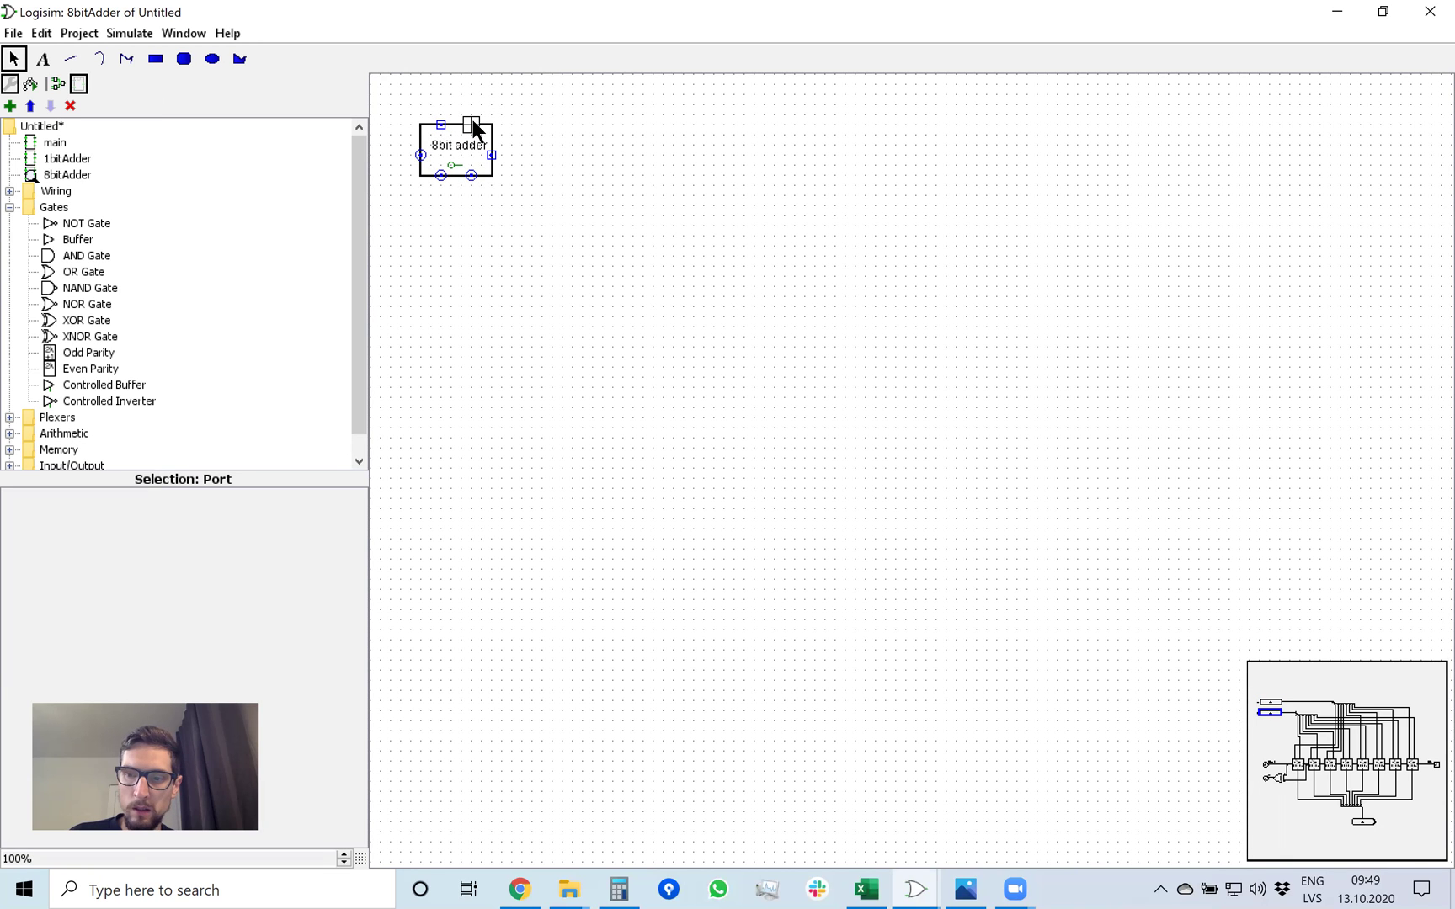
{"action": "left_click", "coordinate": [492, 155]}
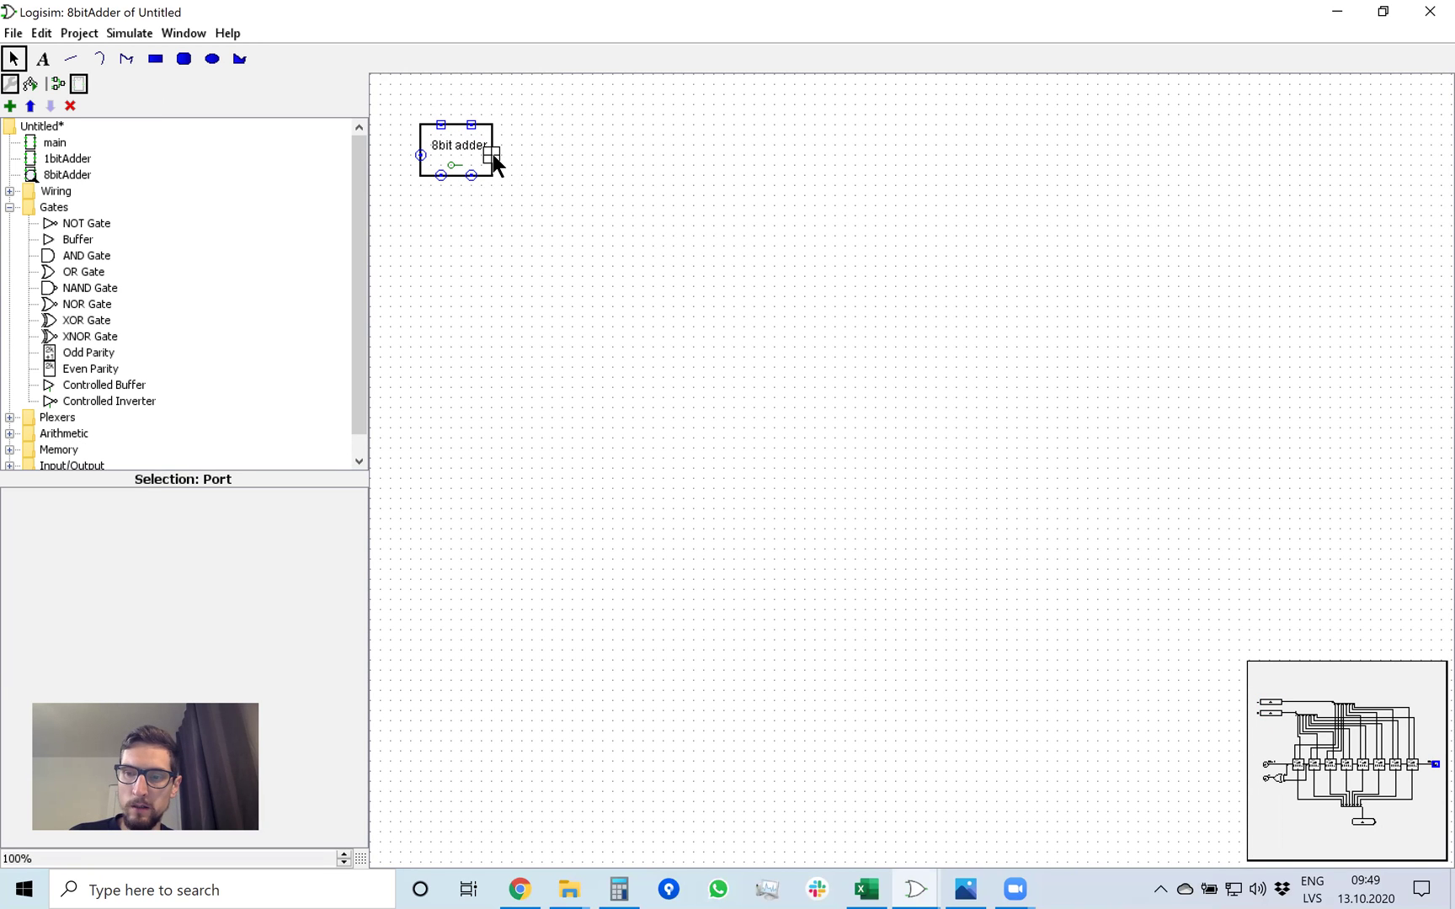
{"action": "left_click_drag", "start_coordinate": [494, 155], "coordinate": [472, 178]}
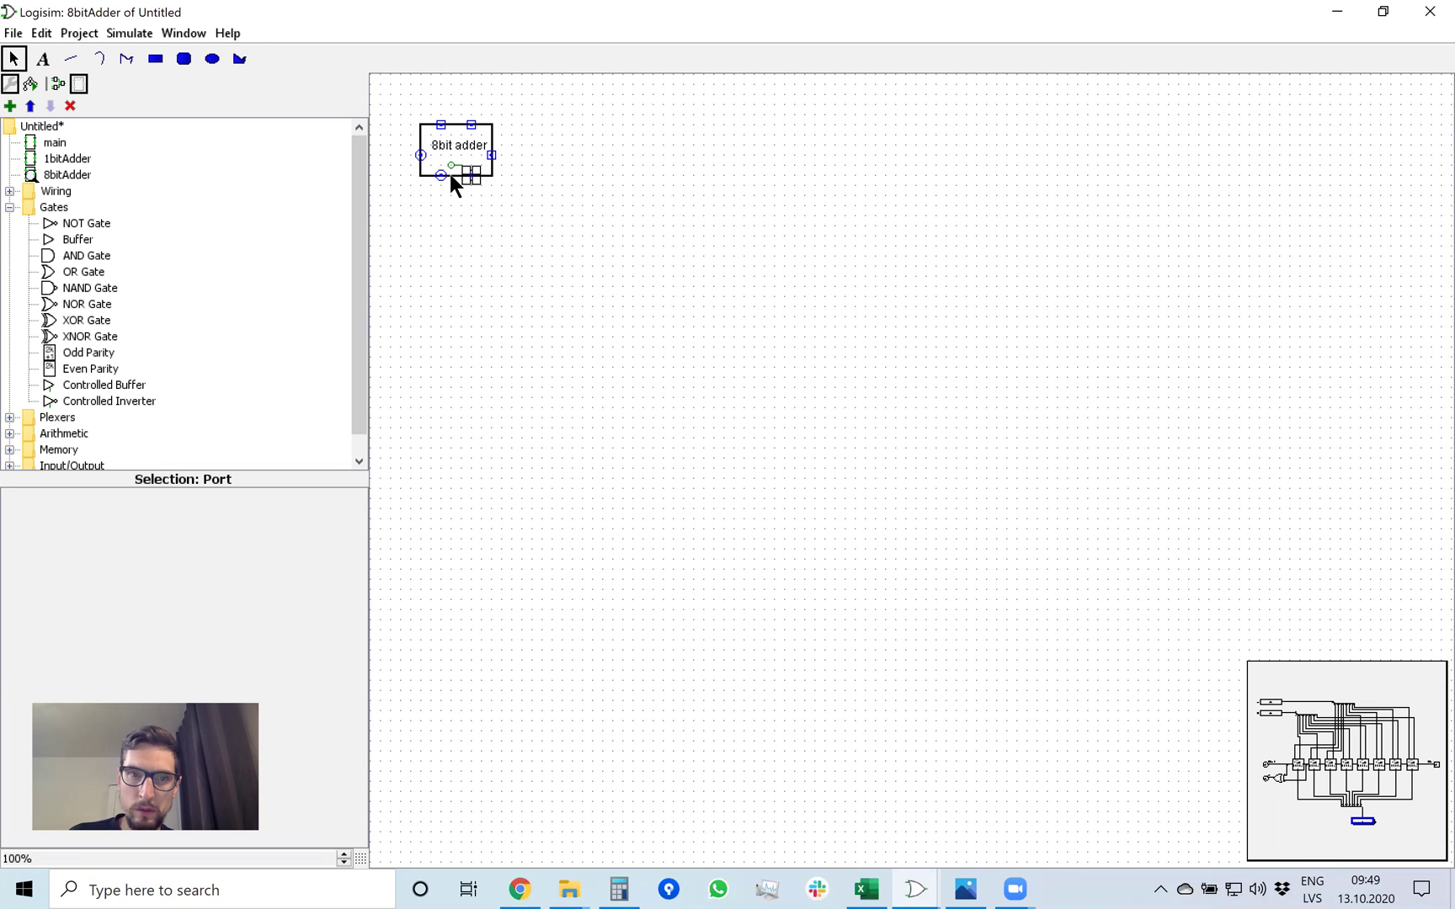
{"action": "left_click", "coordinate": [441, 176]}
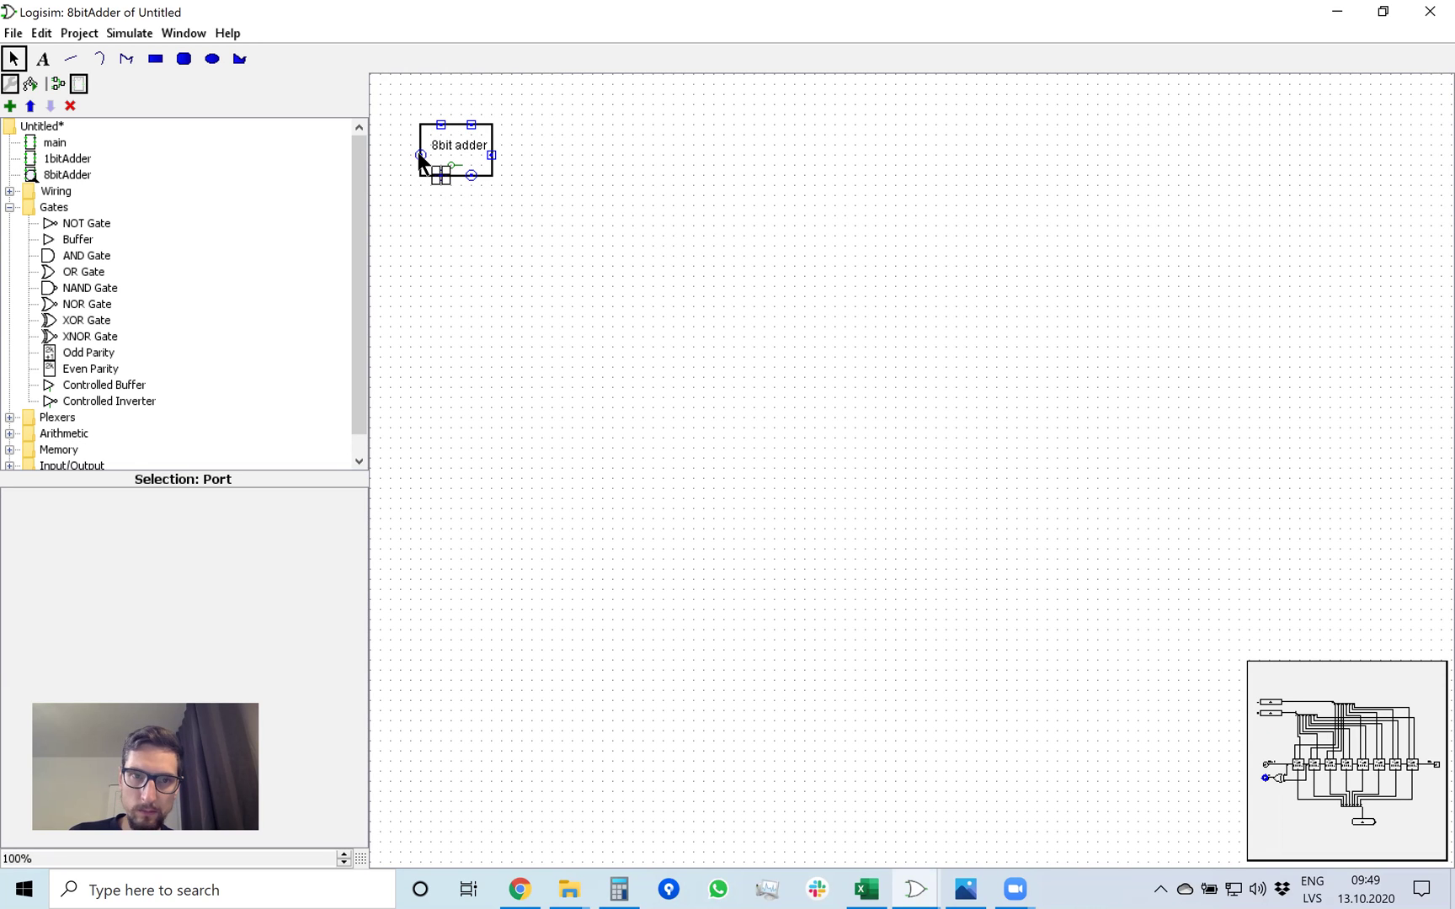
{"action": "left_click", "coordinate": [420, 157]}
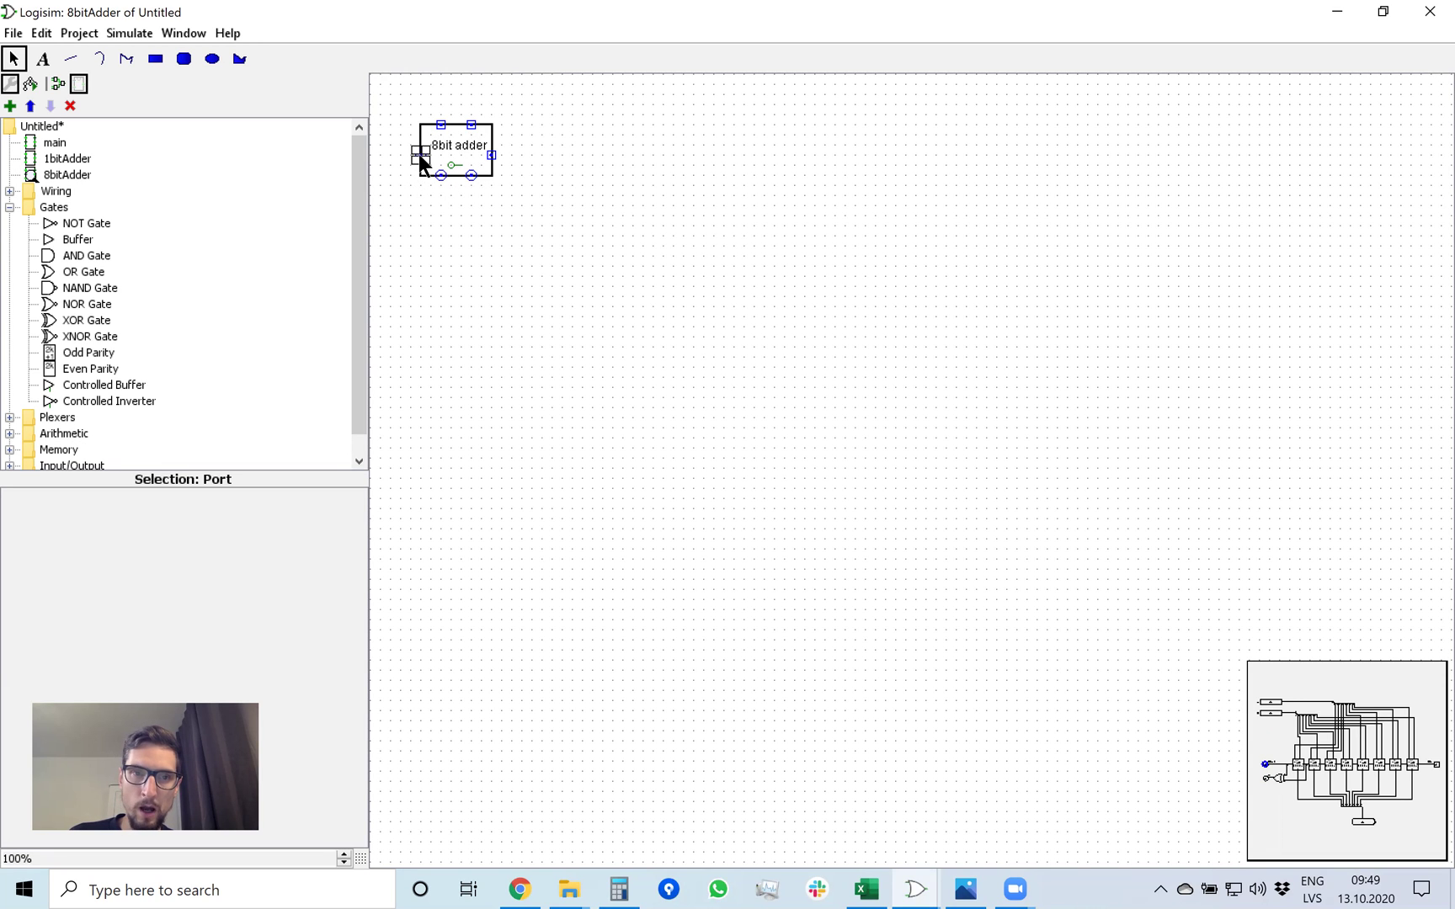
{"action": "left_click", "coordinate": [590, 231]}
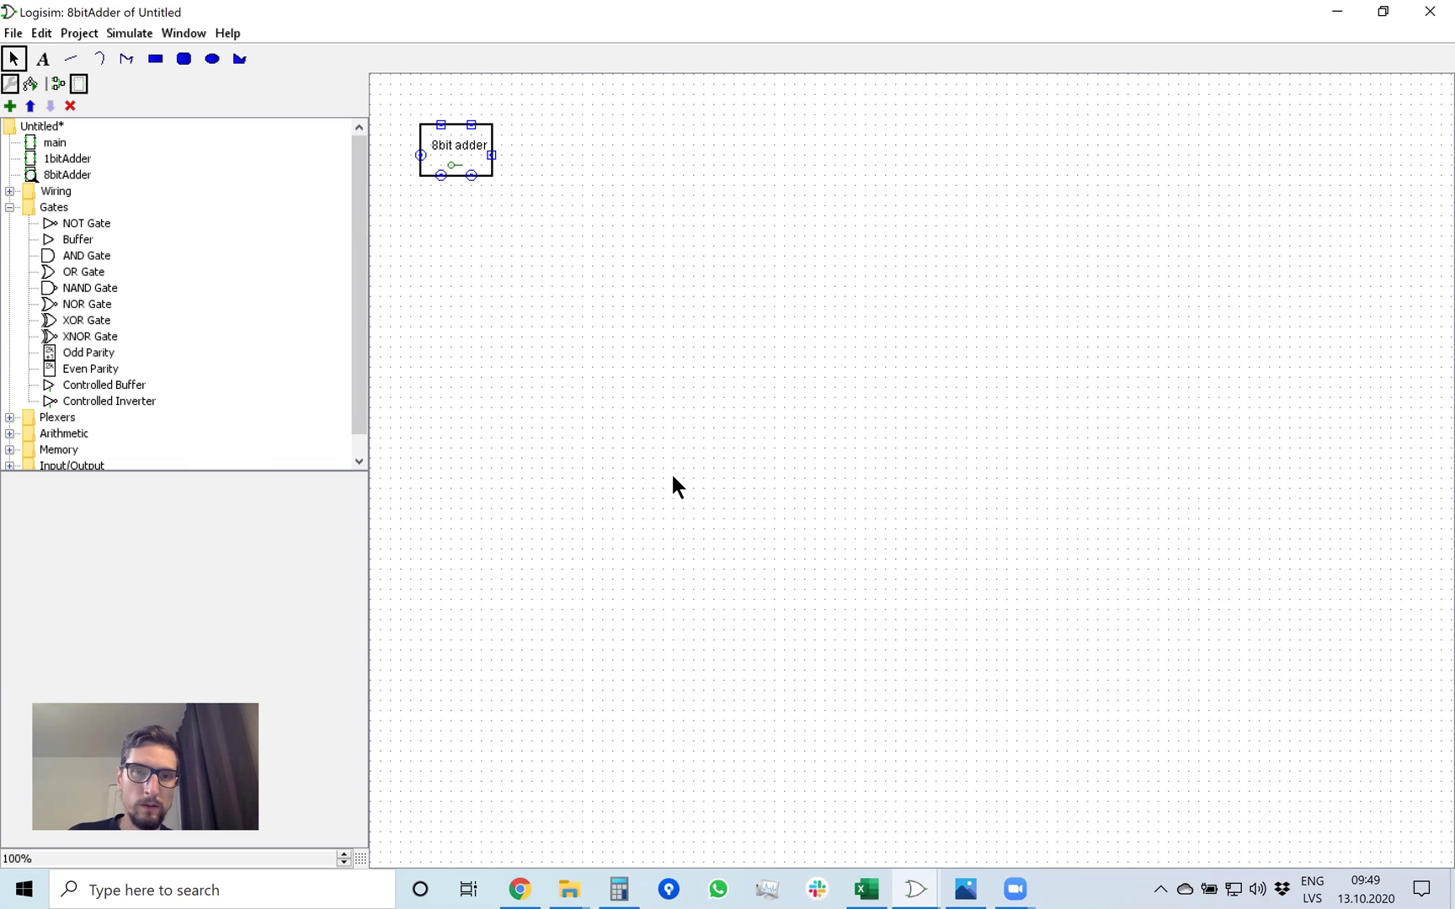
{"action": "double_click", "coordinate": [55, 174]}
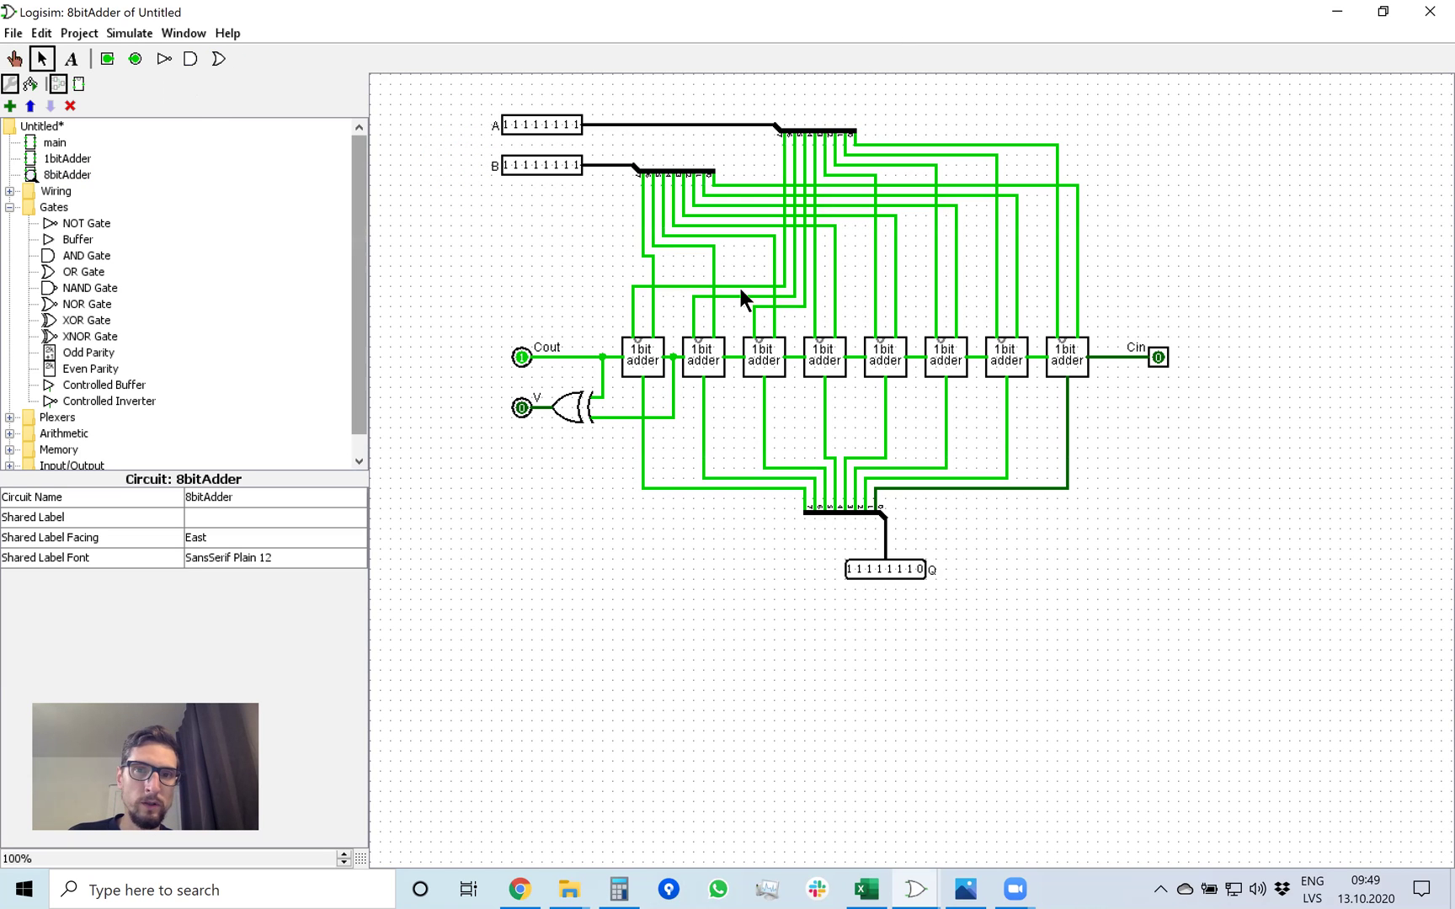